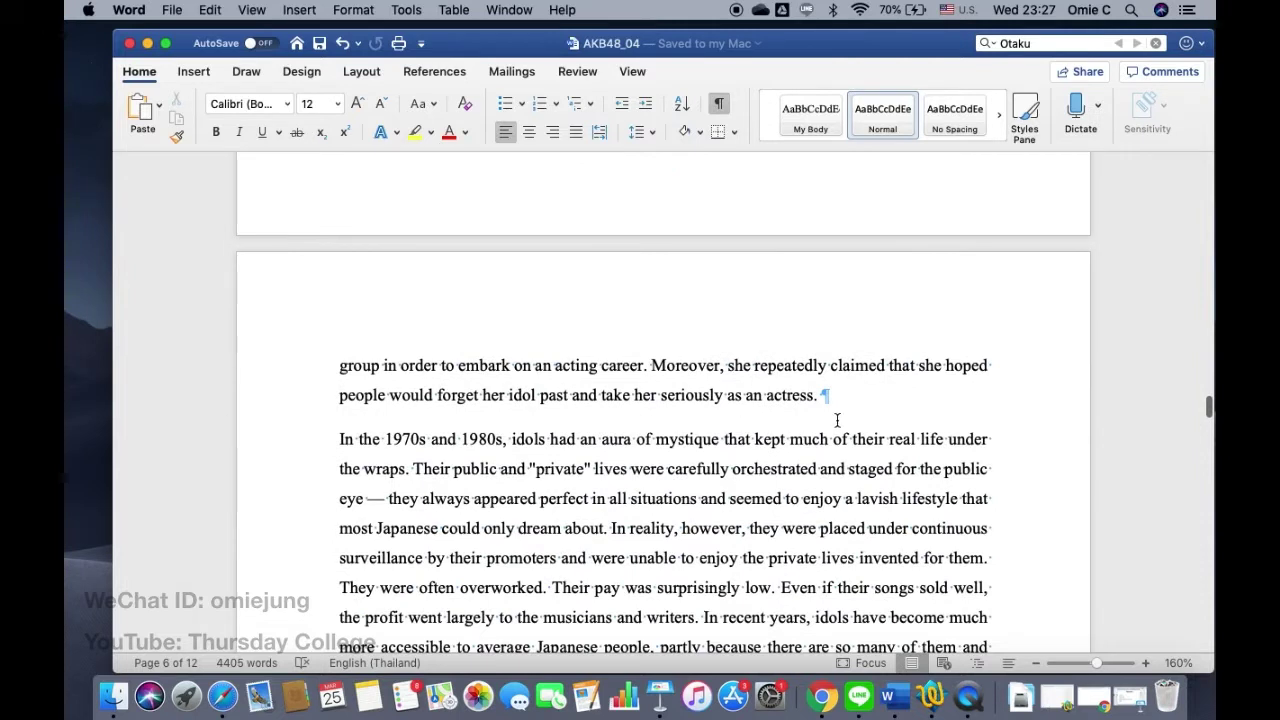
# Insert new paragraphs after the sentence ending "seriously as an actress." and enter "Apple products" as the first line.
pyautogui.click(861, 392)
pyautogui.press('Return')
pyautogui.press('Return')
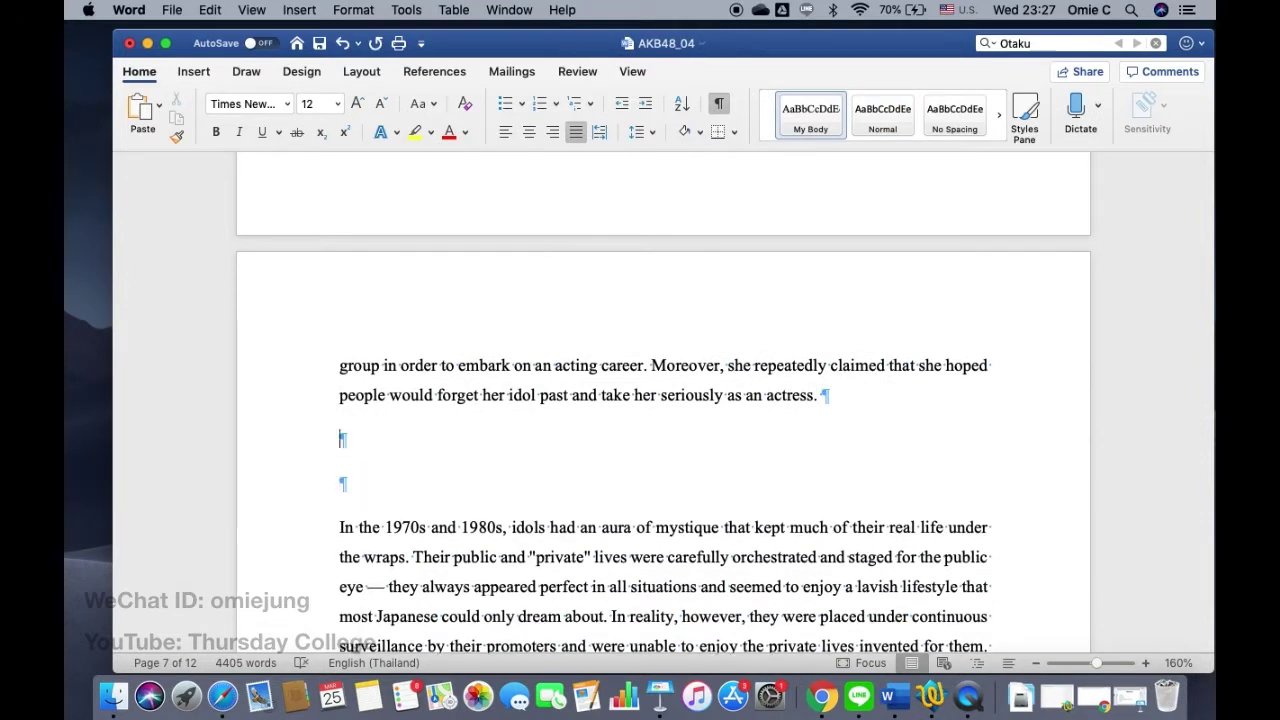
pyautogui.write('Apple ')
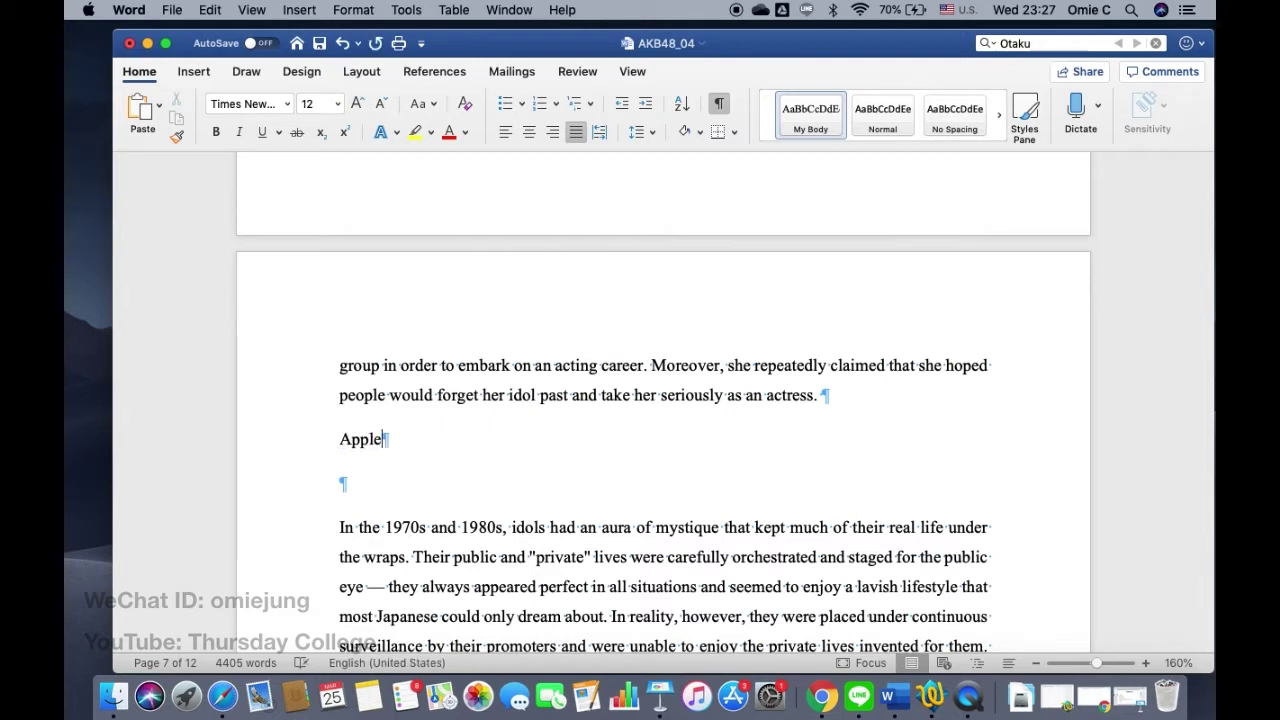
pyautogui.write('products')
pyautogui.press('Return')
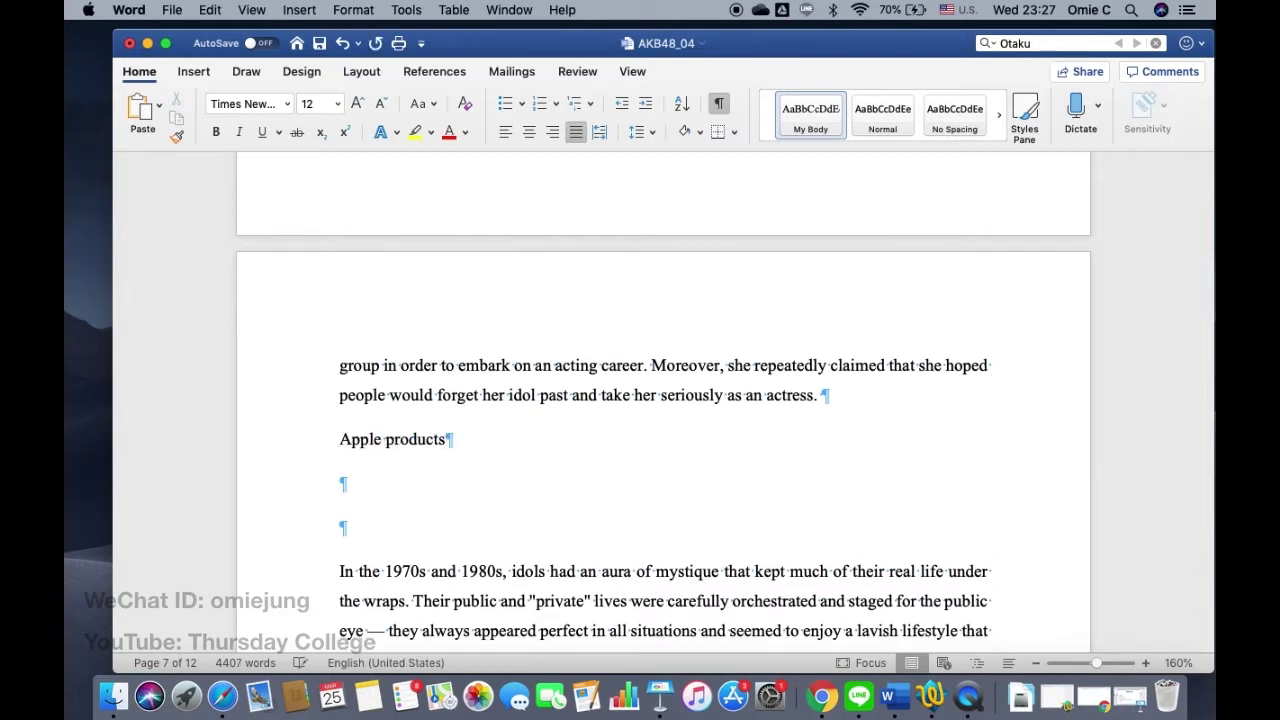
# Enter MacBook, MacBook Air and MacBook Pro on separate lines below "Apple products".
pyautogui.write('MAcBook')
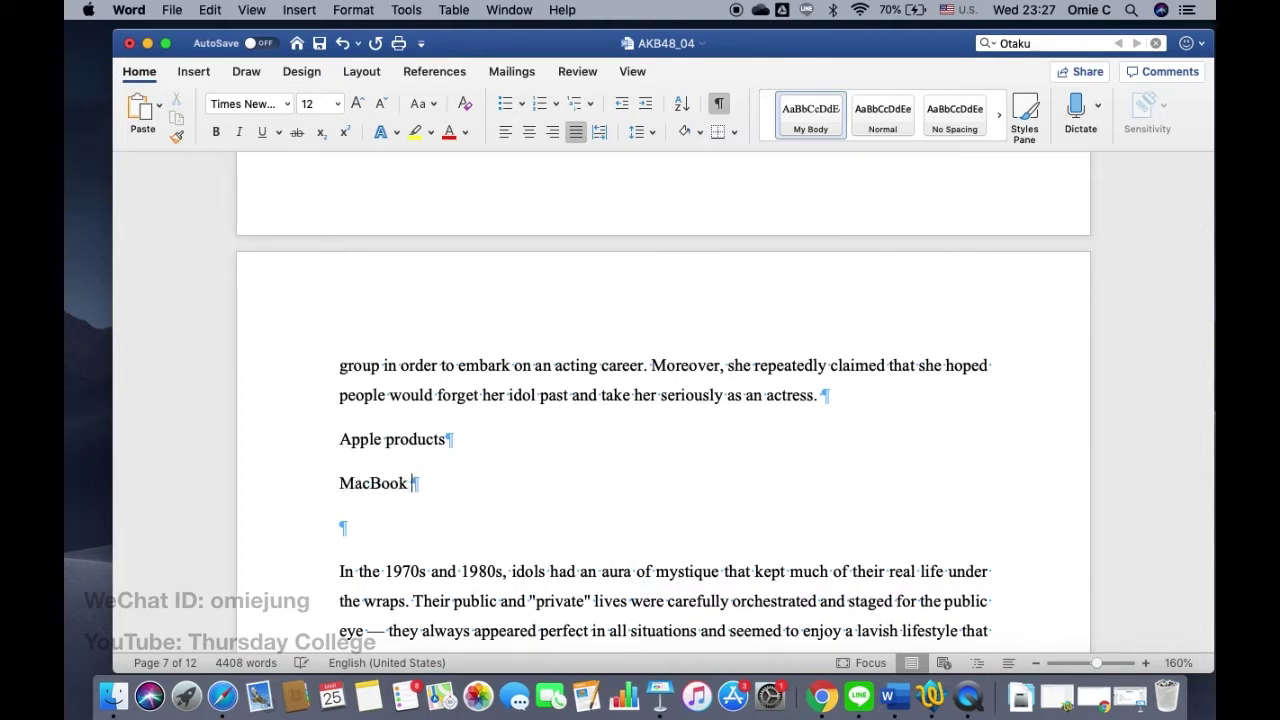
pyautogui.press('Return')
pyautogui.write('Mac')
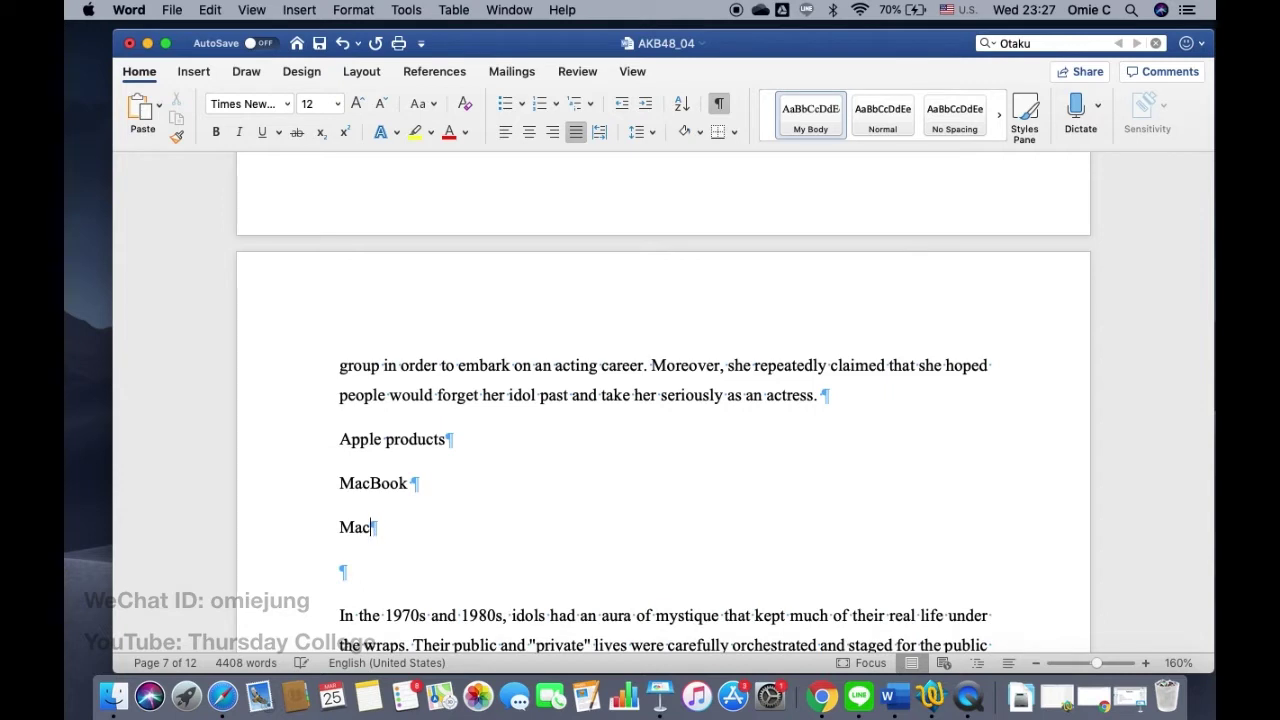
pyautogui.write('Boo')
pyautogui.write('k Air')
pyautogui.press('Return')
pyautogui.write('Mac')
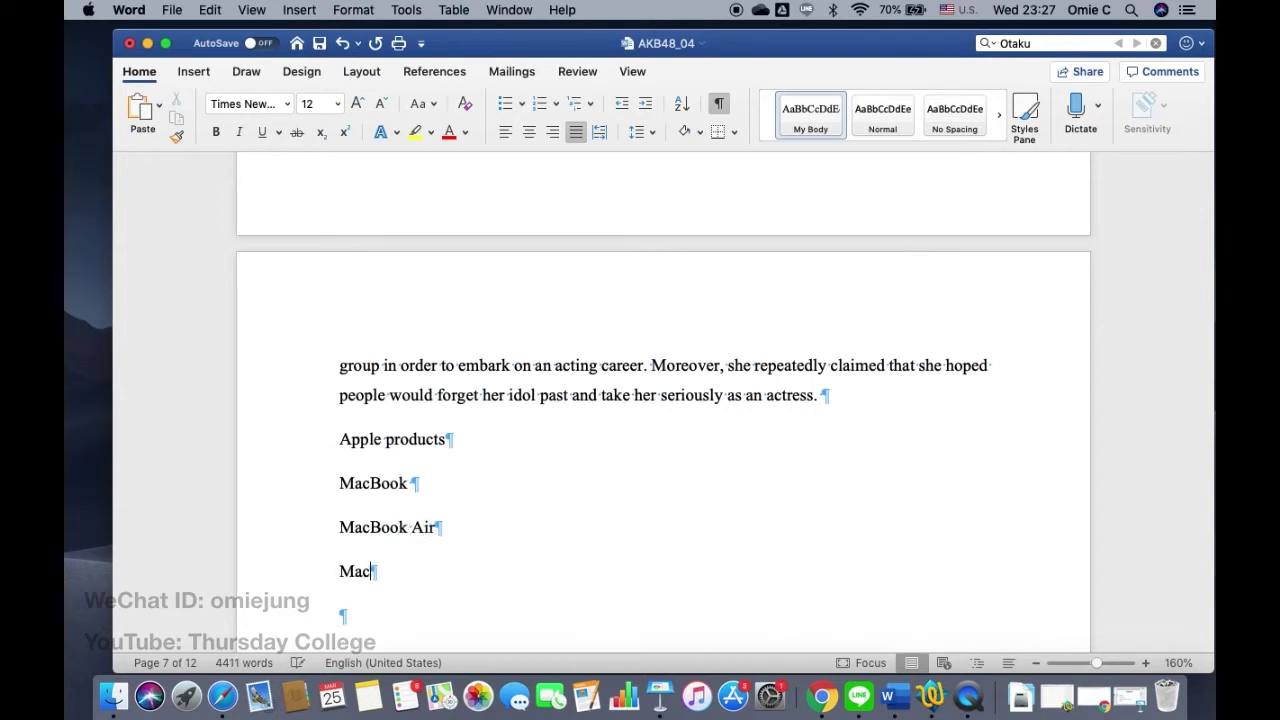
pyautogui.write('Book Pro')
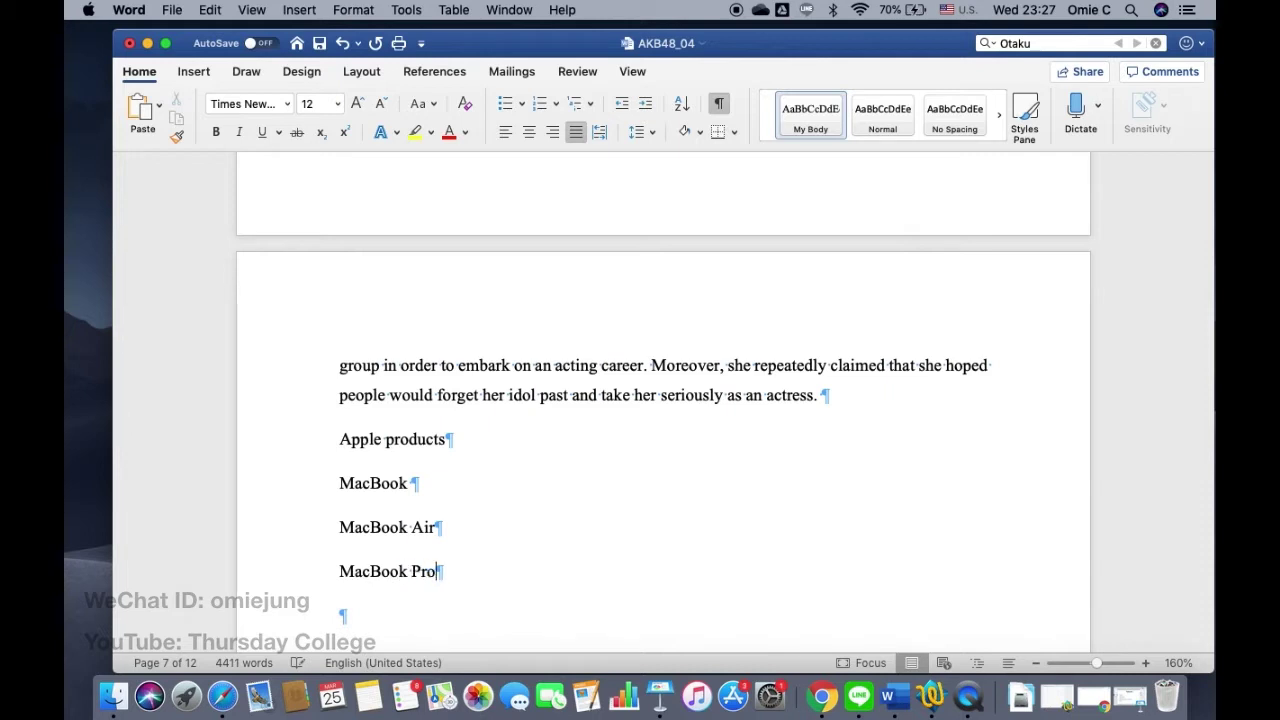
pyautogui.press('Return')
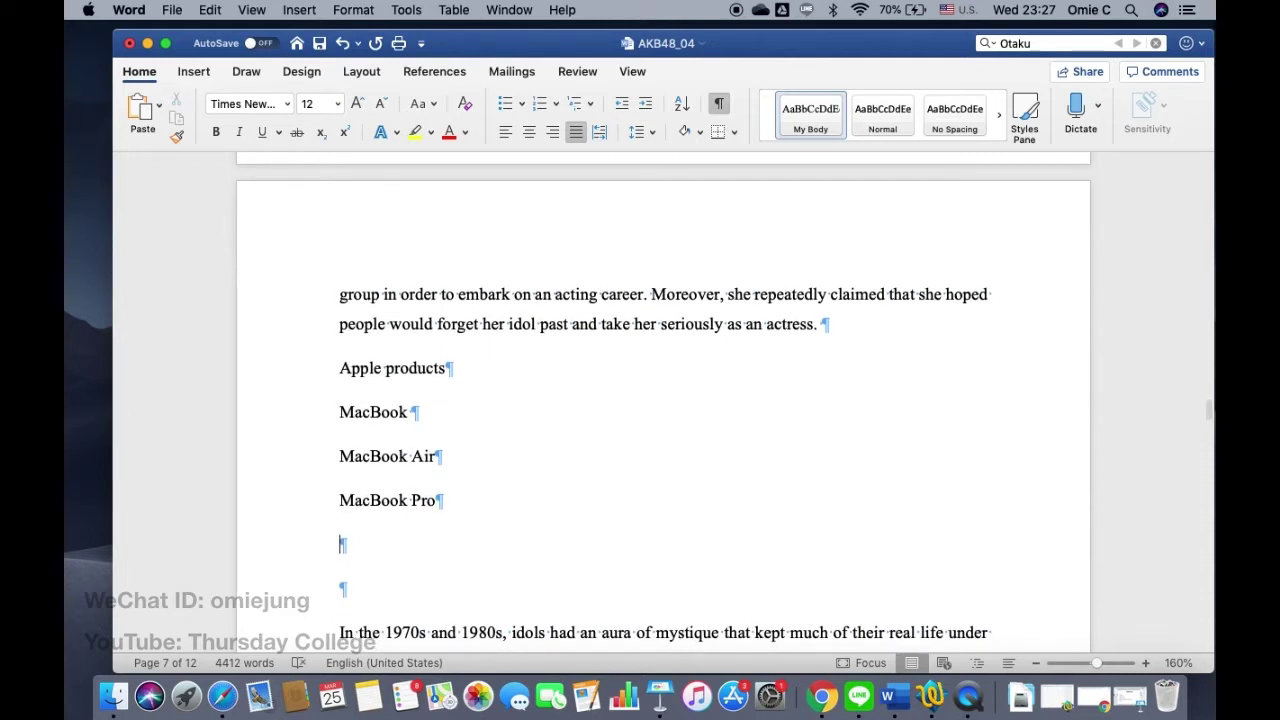
# Add the lines iPhone, iPhone 11 and iPhonr 11 Pro below MacBook Pro.
pyautogui.write('iPhone')
pyautogui.press('Return')
pyautogui.write('iPhone 11')
pyautogui.press('Return')
pyautogui.write('iPhonr ')
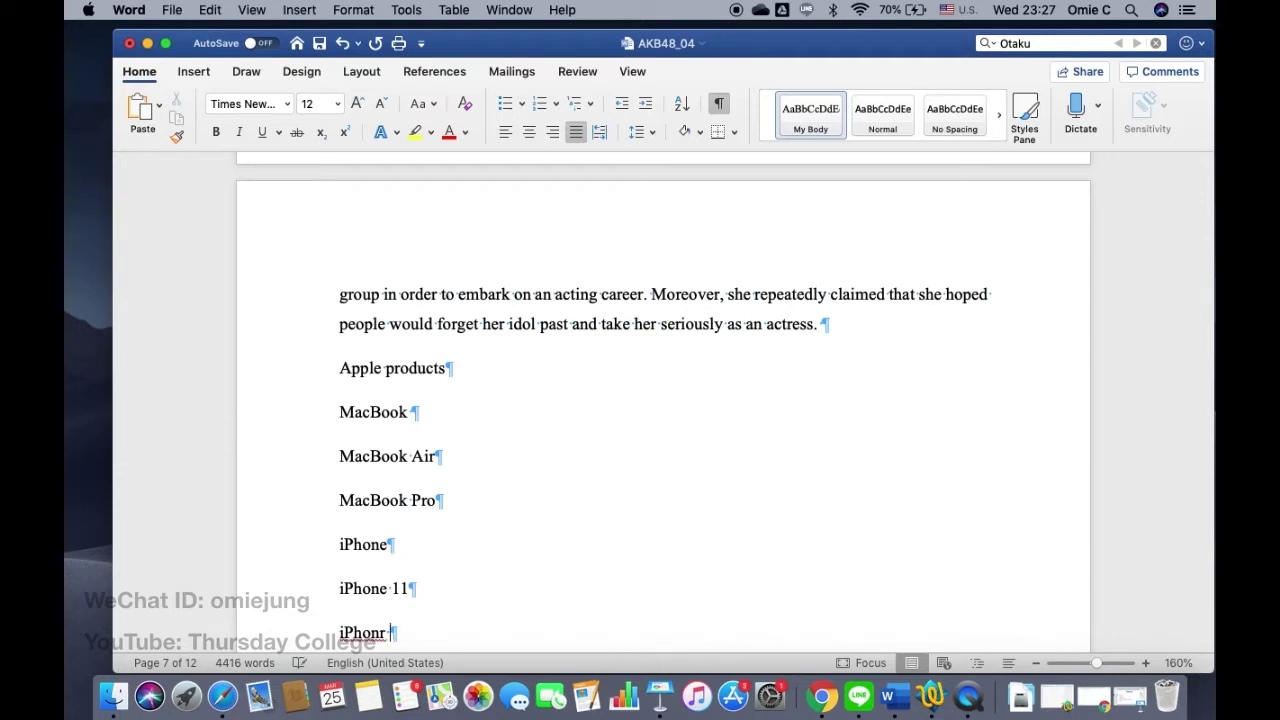
pyautogui.write('11 Pro')
pyautogui.press('Return')
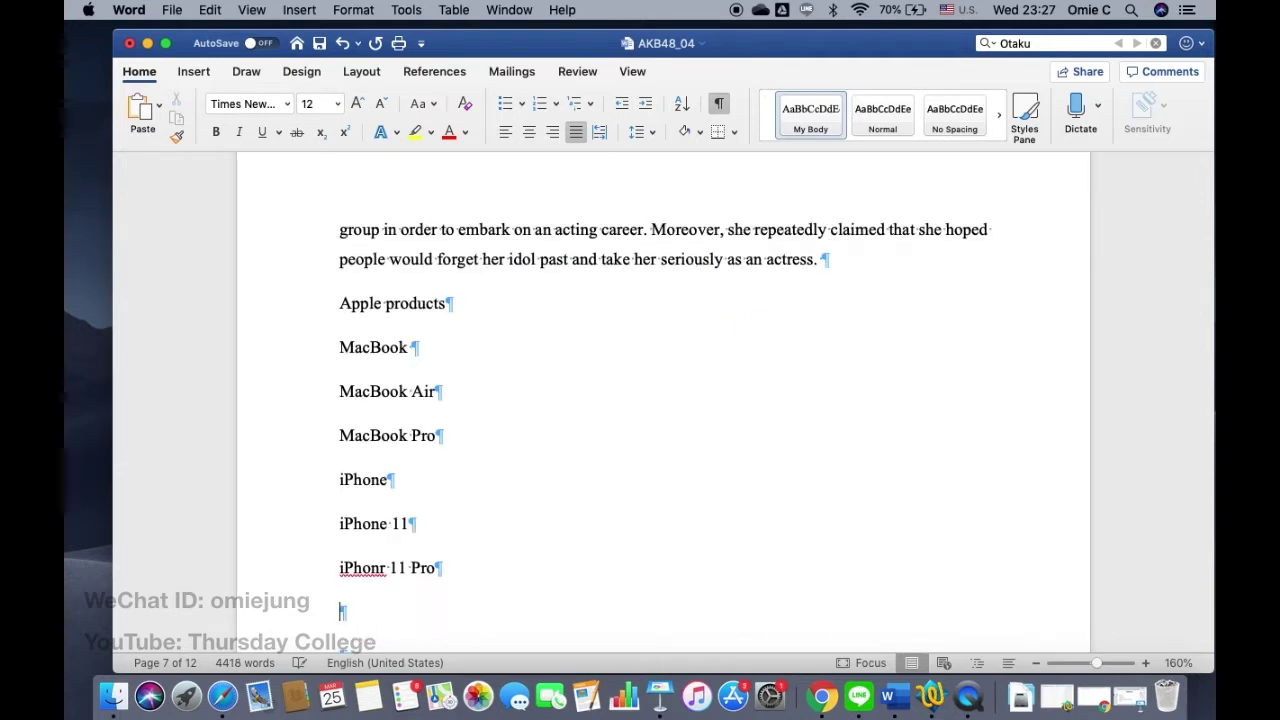
# Add the lines iPad, iPad 2019, iPad mini and iPad Pro at the end of the product list.
pyautogui.write('iPad')
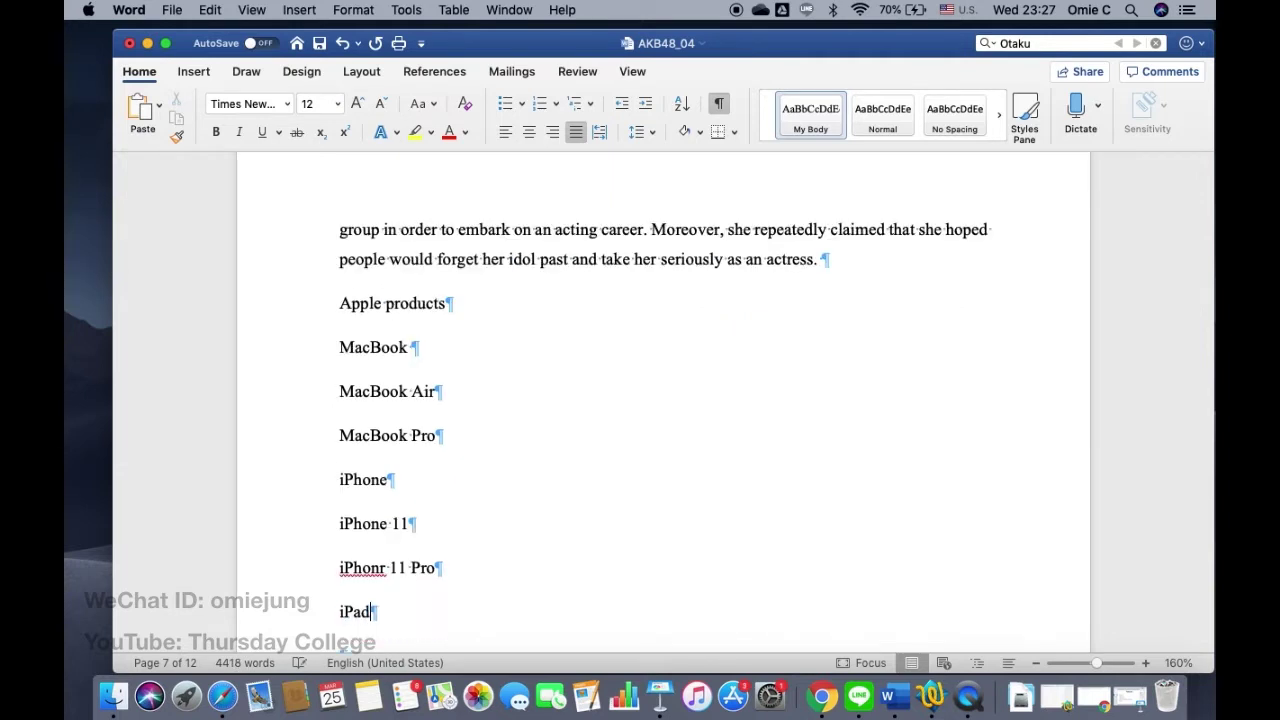
pyautogui.press('Return')
pyautogui.write('i')
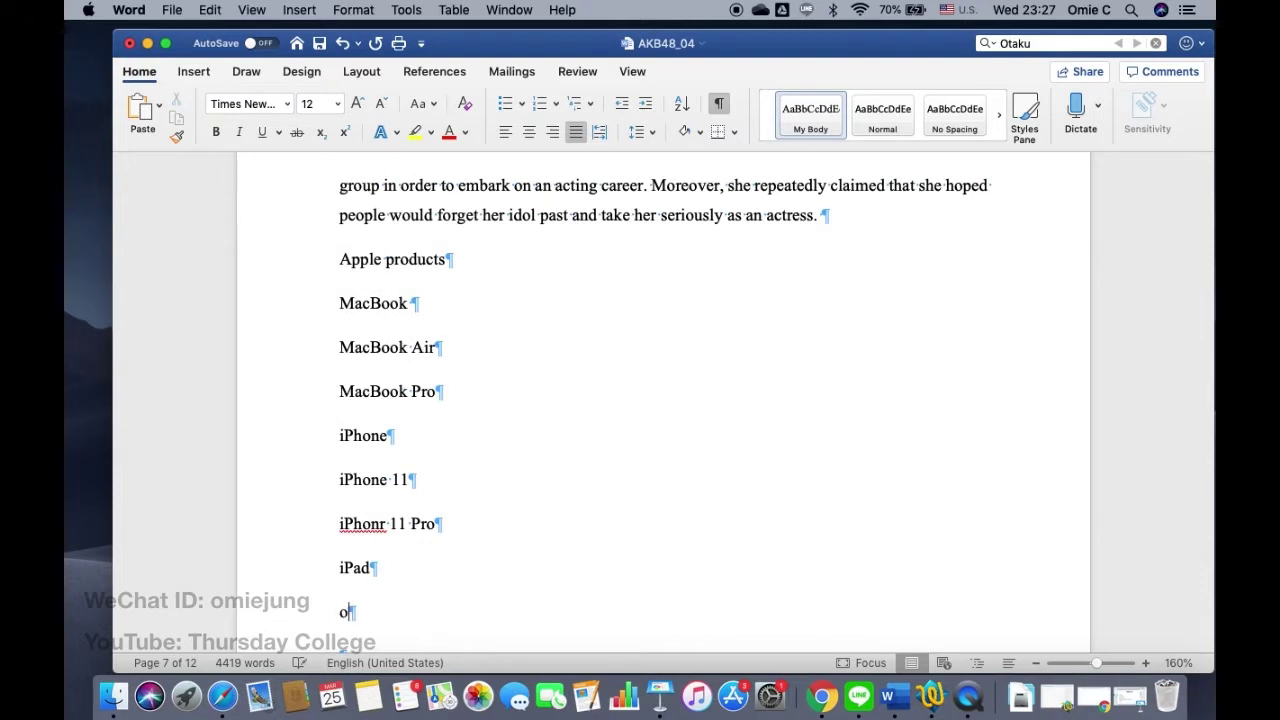
pyautogui.write('P')
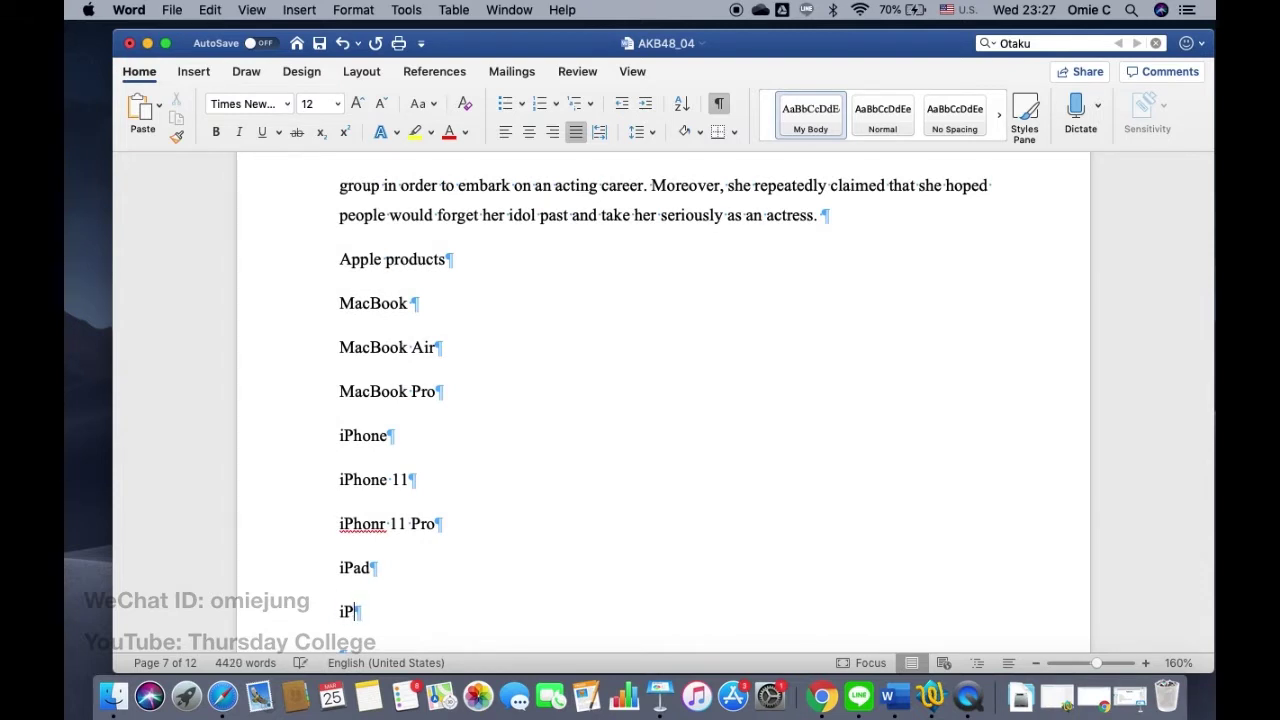
pyautogui.write('ad 2019')
pyautogui.press('Return')
pyautogui.write('iPad mini')
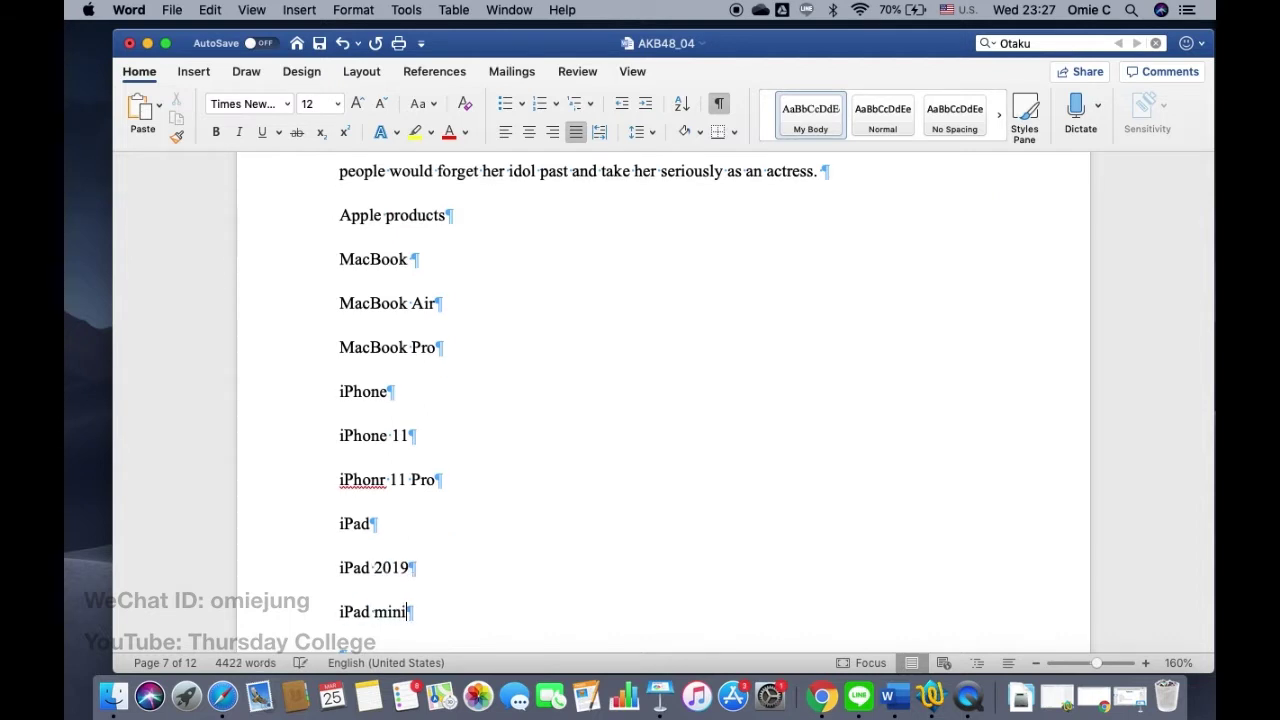
pyautogui.press('Return')
pyautogui.write('iPad')
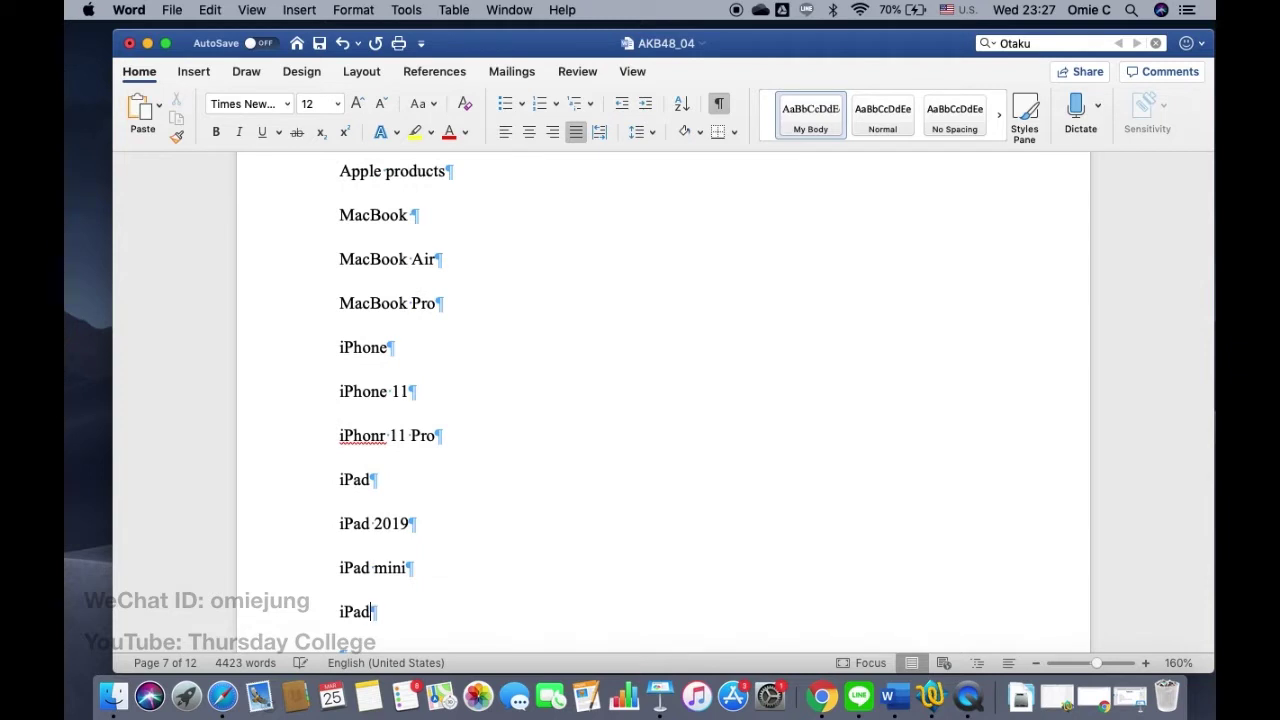
pyautogui.write(' Pro')
# Correct the misspelled "iPhonr" in the 11 Pro line to "iPhone".
pyautogui.click(385, 441)
pyautogui.press('BackSpace')
pyautogui.write('e')
pyautogui.scroll(-2, 381, 445)
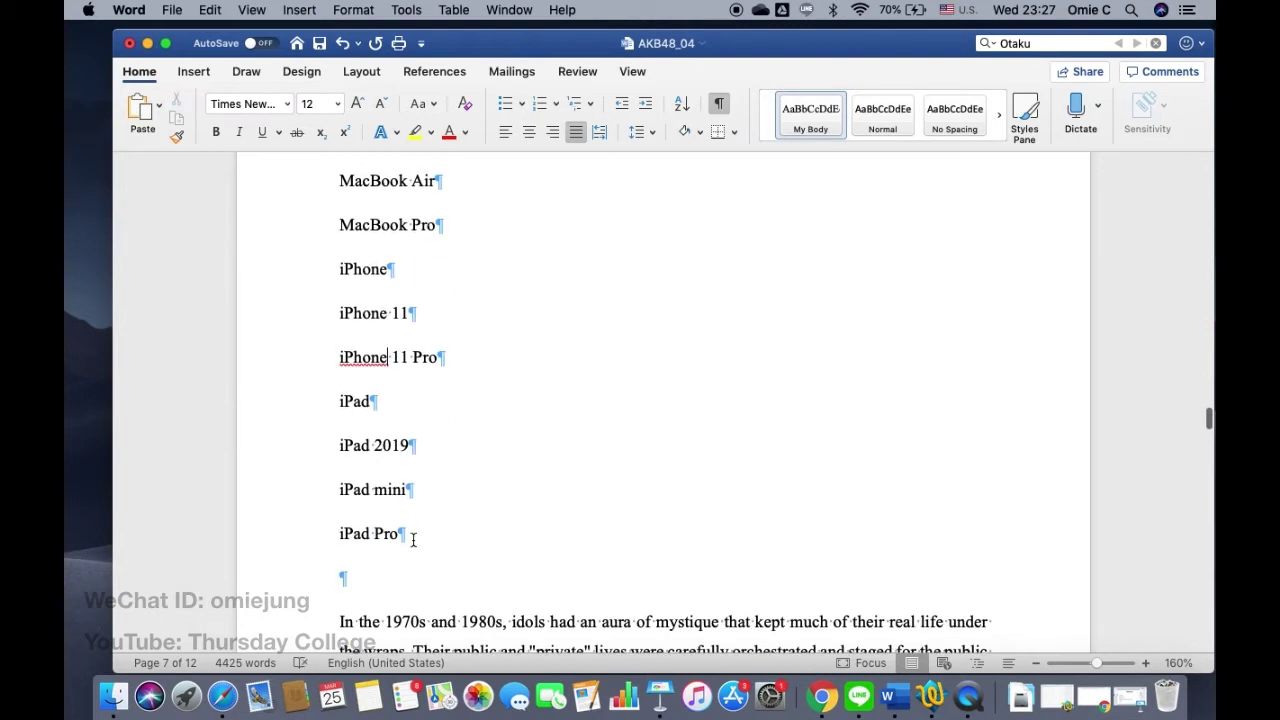
# Set the line spacing of the "Apple products" heading and the product lines beneath it to 1.0.
pyautogui.scroll(6, 412, 540)
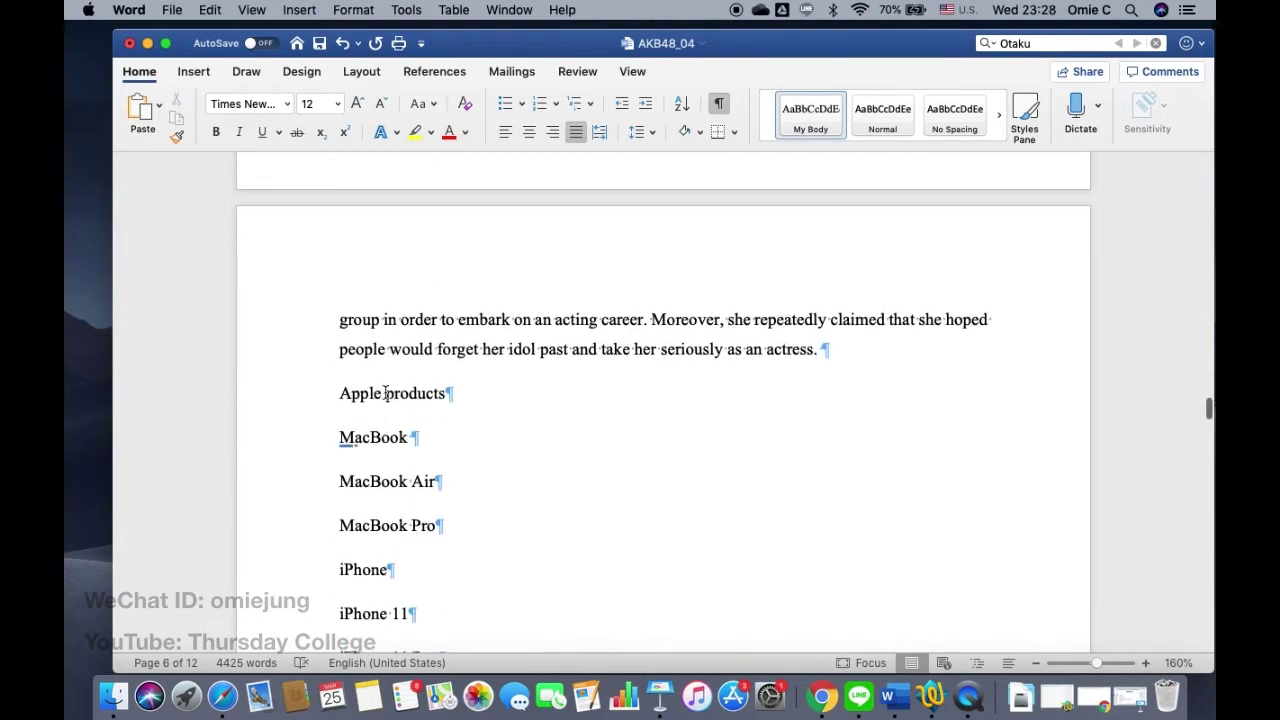
pyautogui.moveTo(386, 393); pyautogui.dragTo(440, 650)
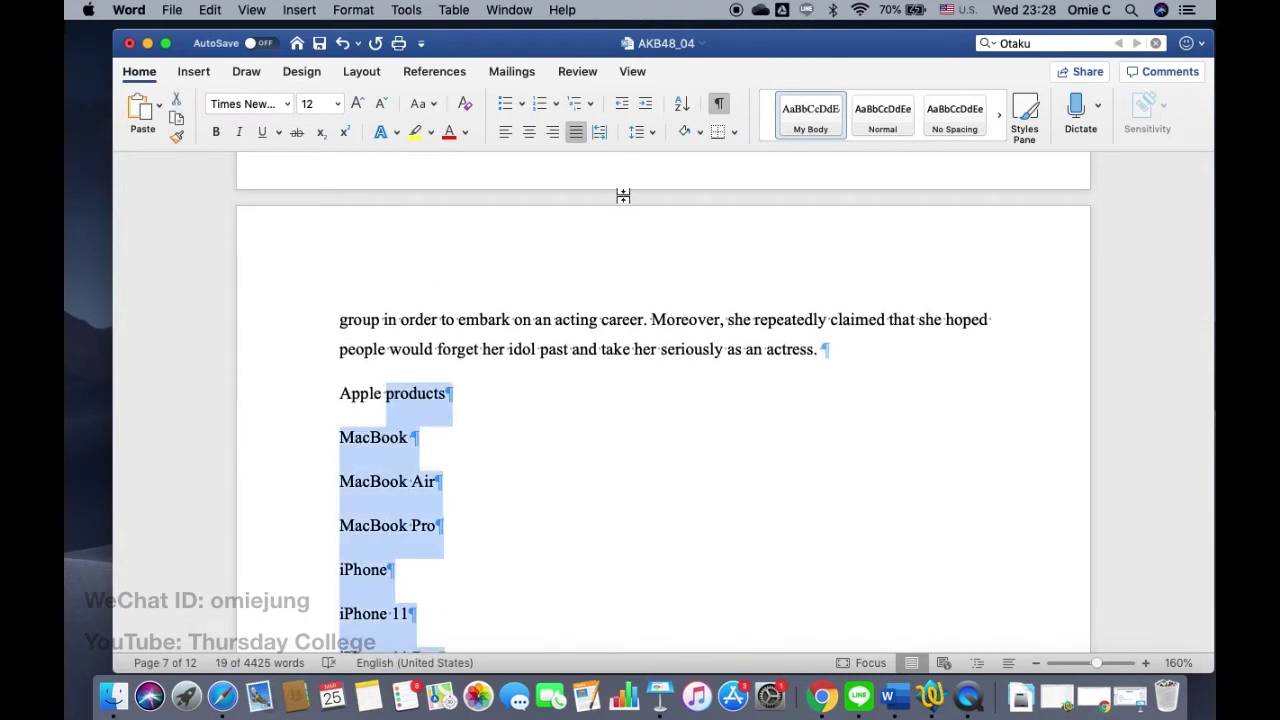
pyautogui.click(650, 131)
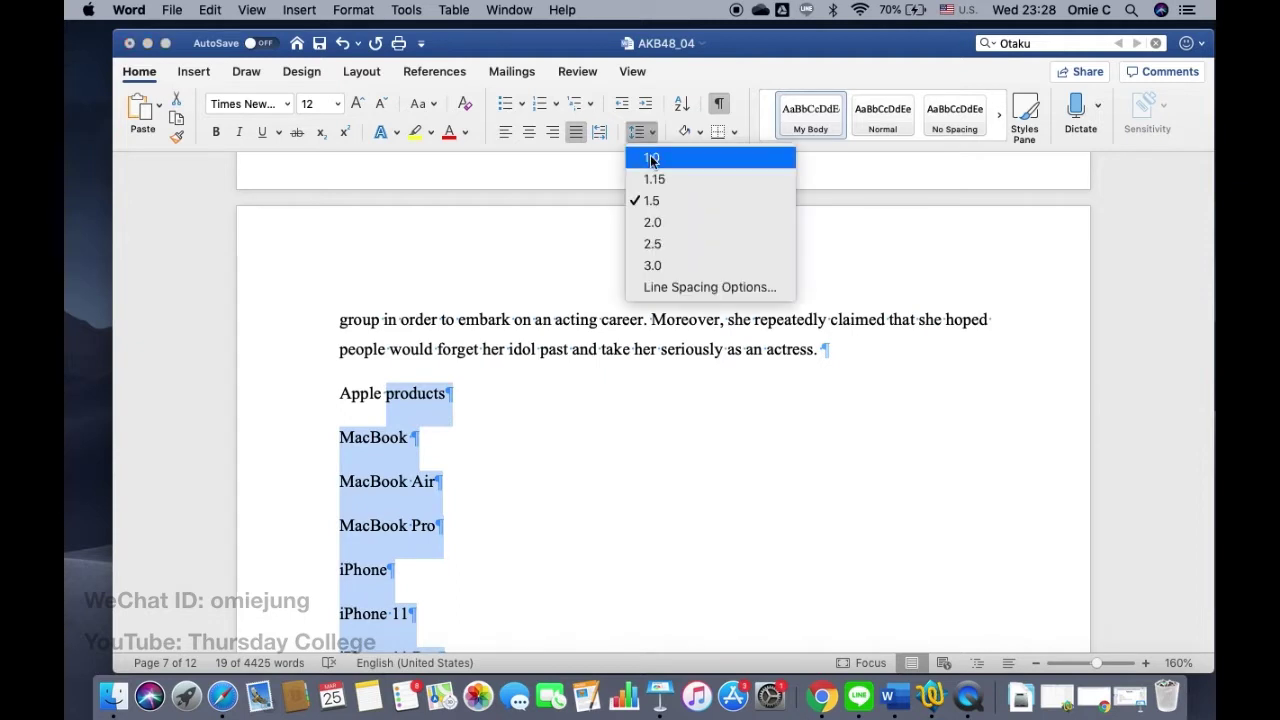
pyautogui.click(655, 158)
pyautogui.click(406, 487)
# Delete the empty paragraph between iPad Pro and the paragraph beginning "In the 1970s and 1980s".
pyautogui.scroll(-4, 420, 490)
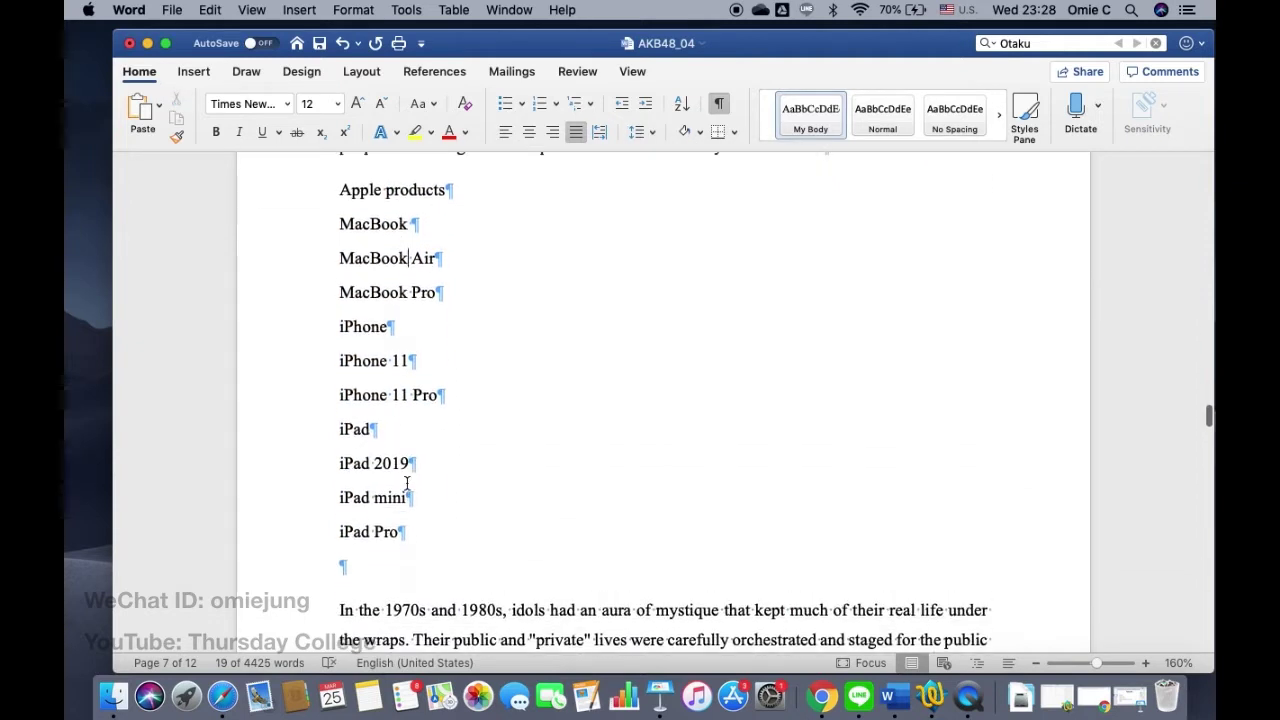
pyautogui.click(358, 559)
pyautogui.press('BackSpace')
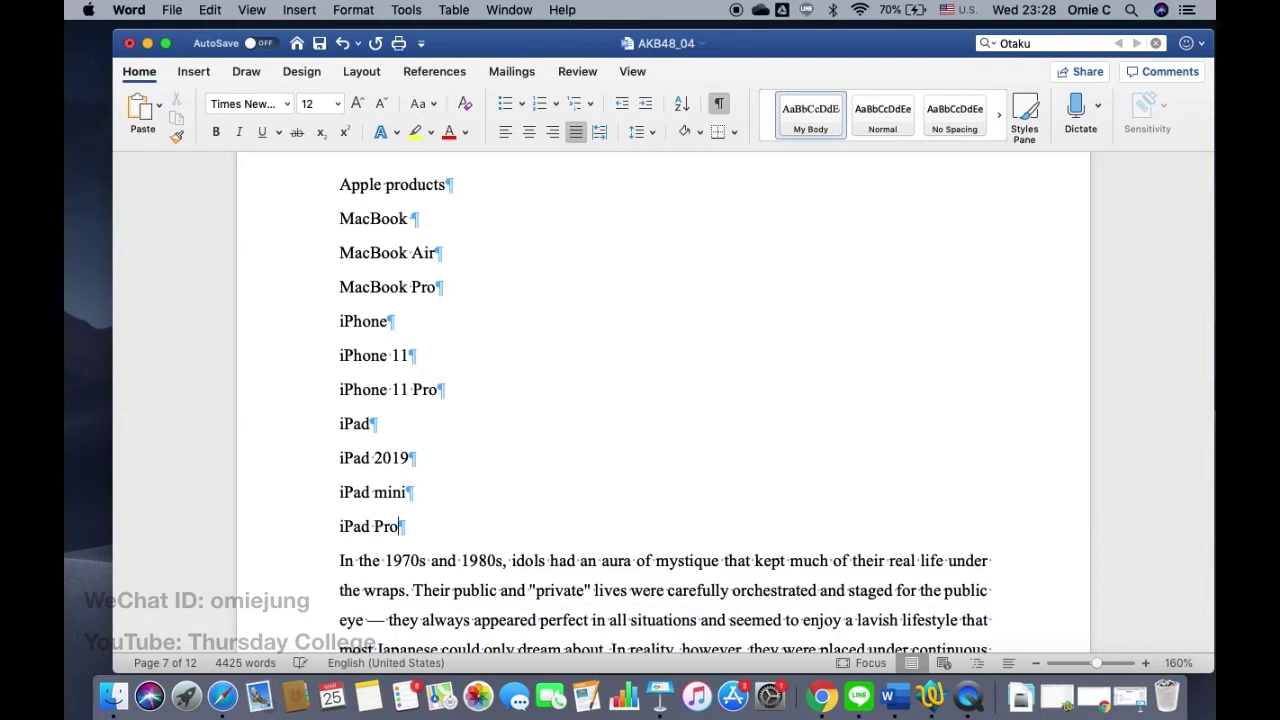
pyautogui.scroll(2, 358, 559)
pyautogui.scroll(-2, 397, 587)
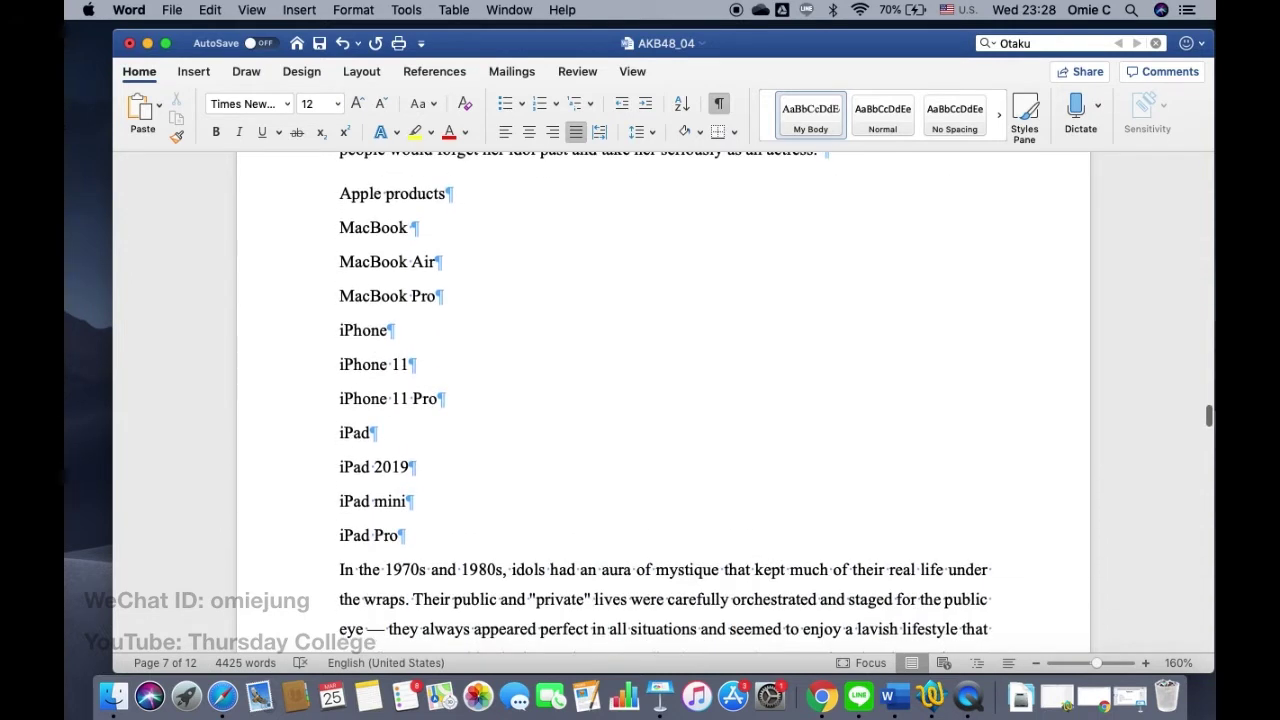
pyautogui.moveTo(400, 536); pyautogui.dragTo(329, 233)
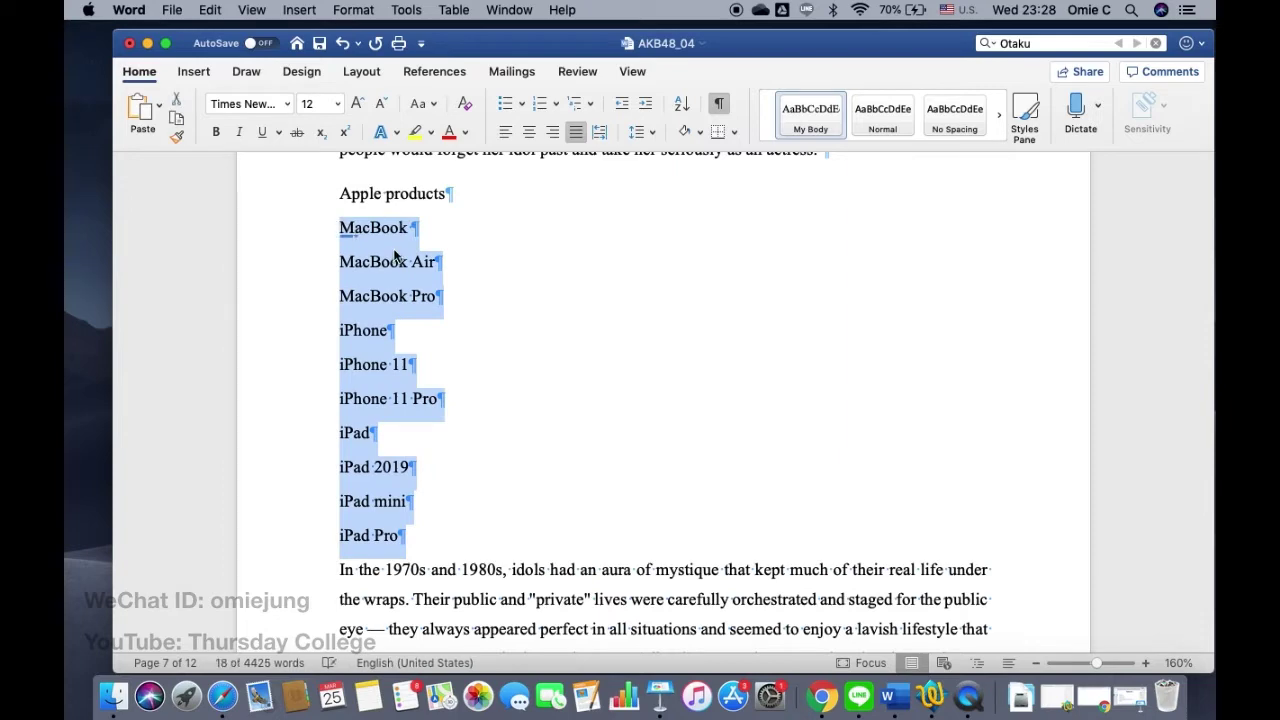
pyautogui.click(491, 180)
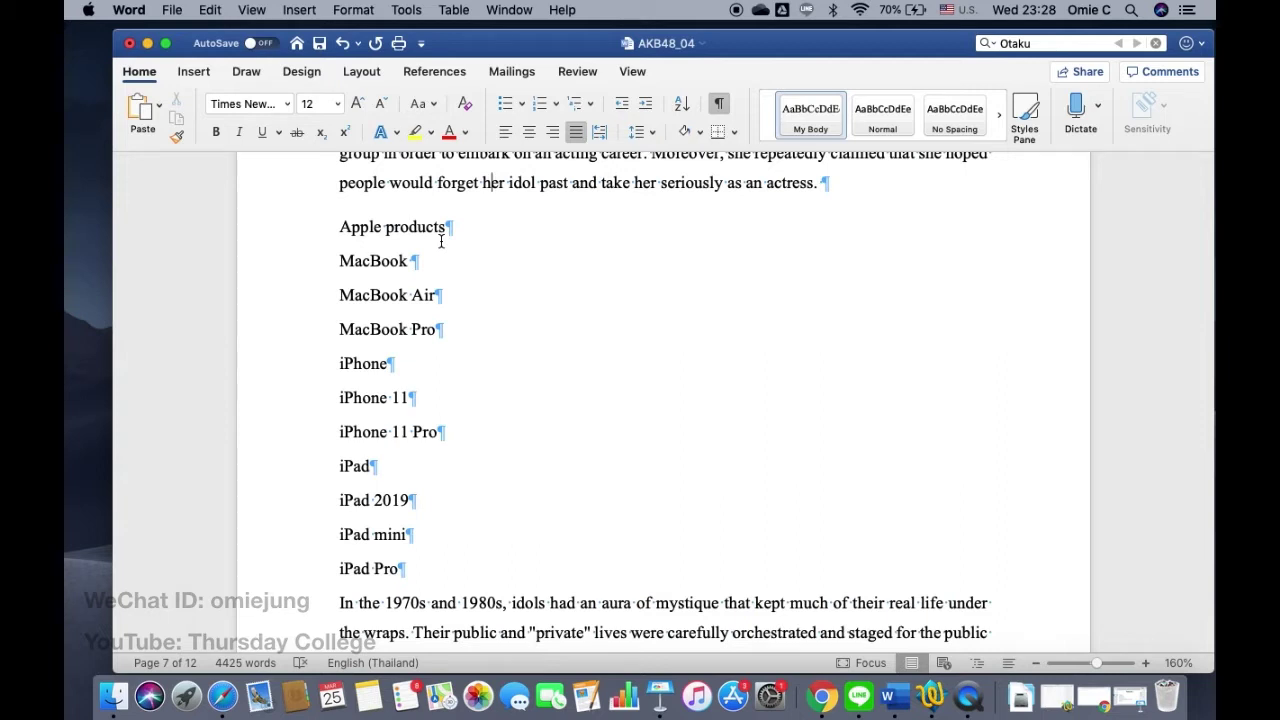
pyautogui.scroll(1, 441, 241)
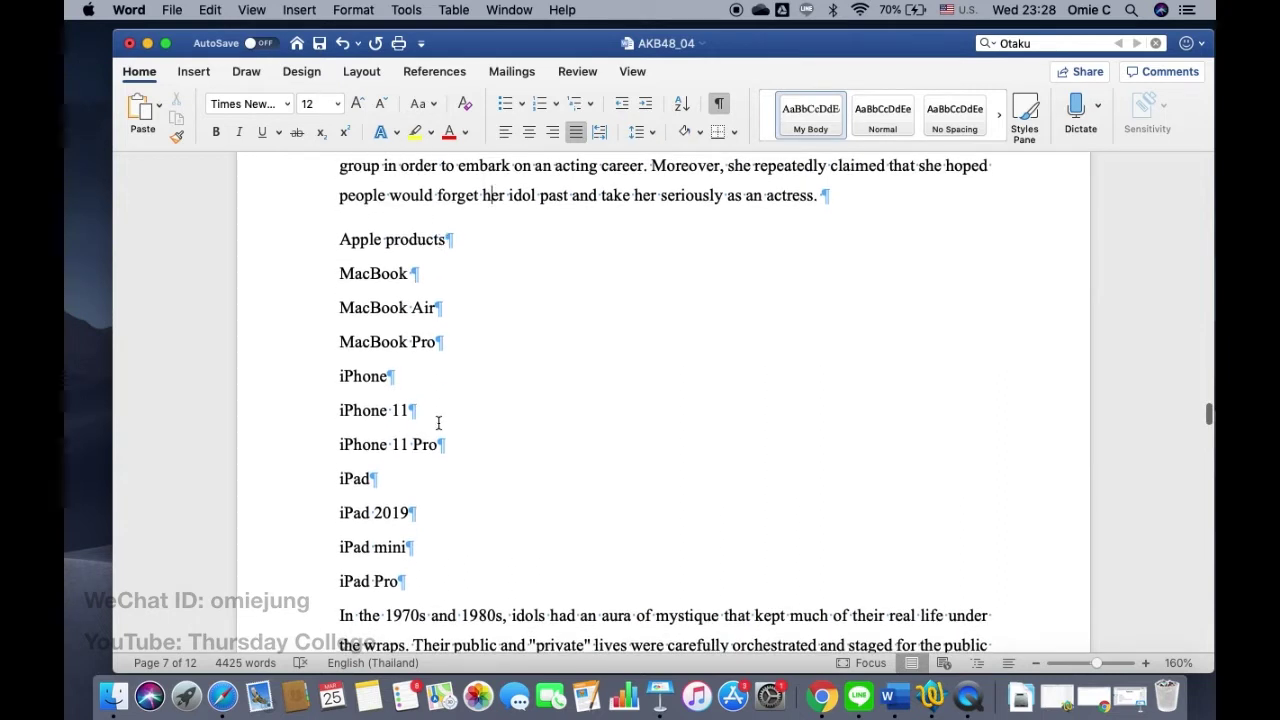
pyautogui.scroll(-1, 436, 422)
# Format the lines from MacBook to iPad Pro as a bulleted list with solid round bullets.
pyautogui.moveTo(410, 568); pyautogui.dragTo(327, 277)
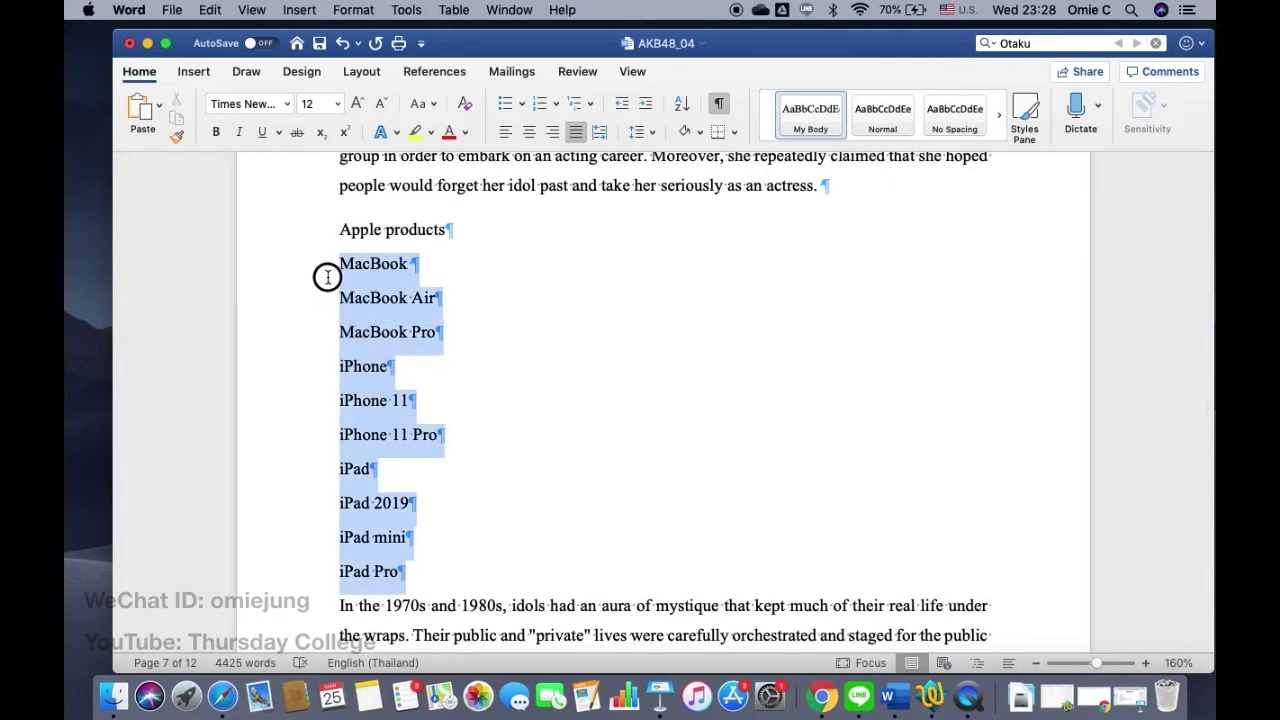
pyautogui.click(521, 103)
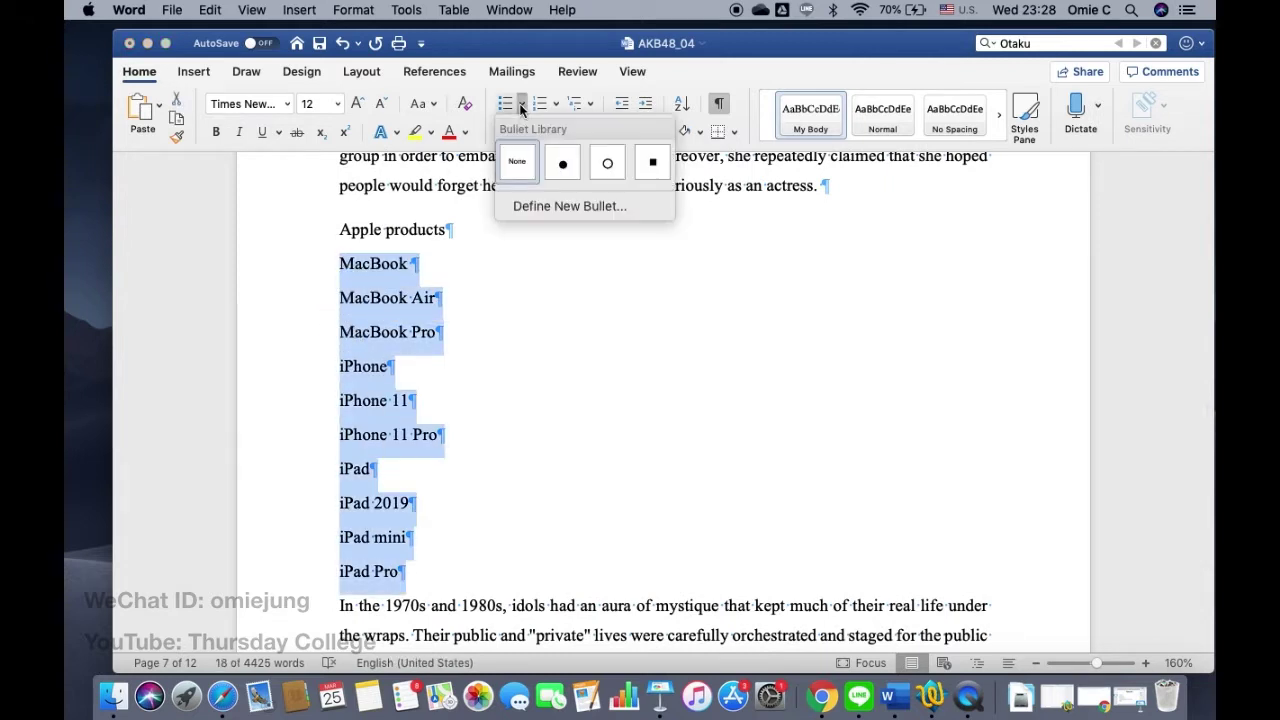
pyautogui.click(563, 168)
# Convert the selected product list to a numbered list in the 1., 2., 3. format.
pyautogui.click(548, 104)
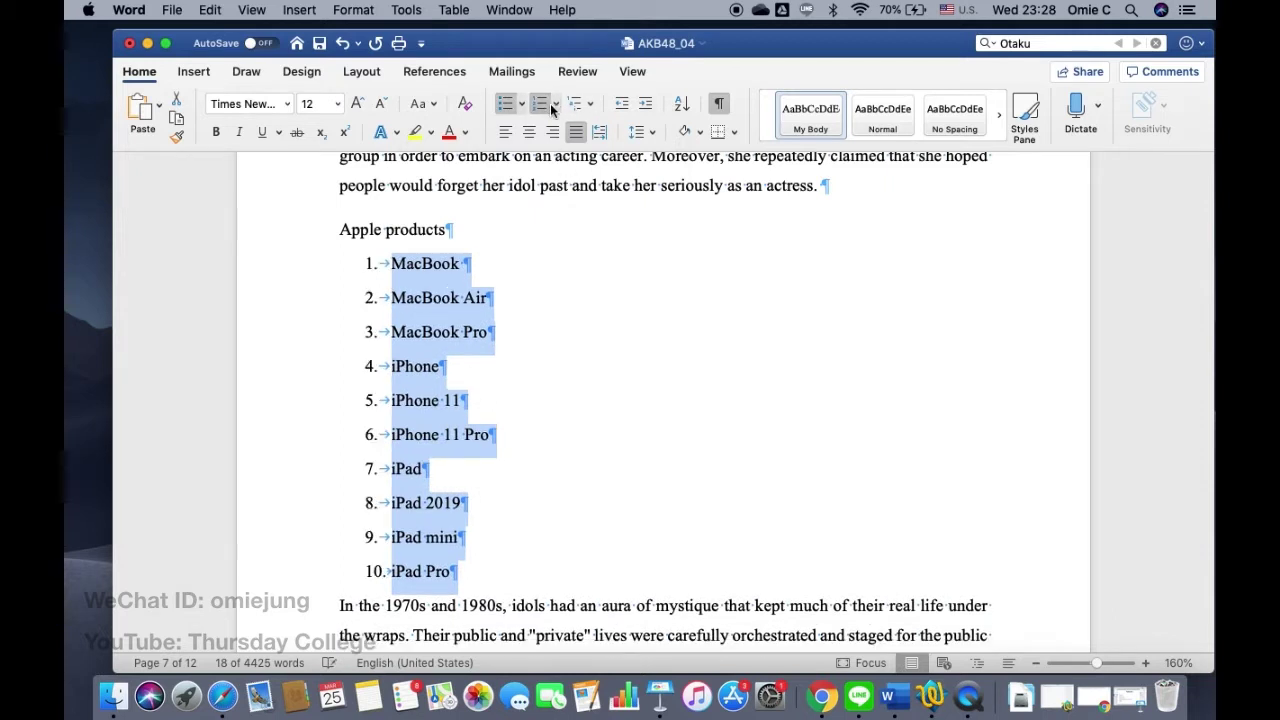
pyautogui.click(556, 113)
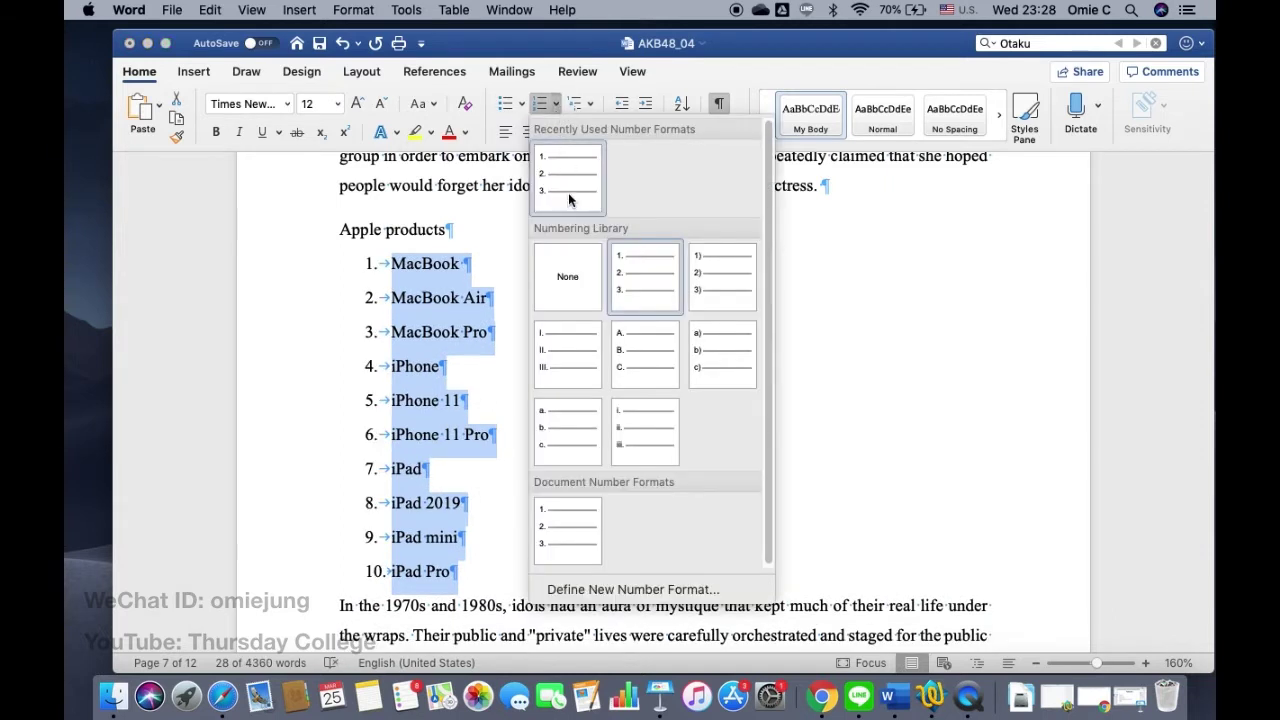
pyautogui.click(568, 192)
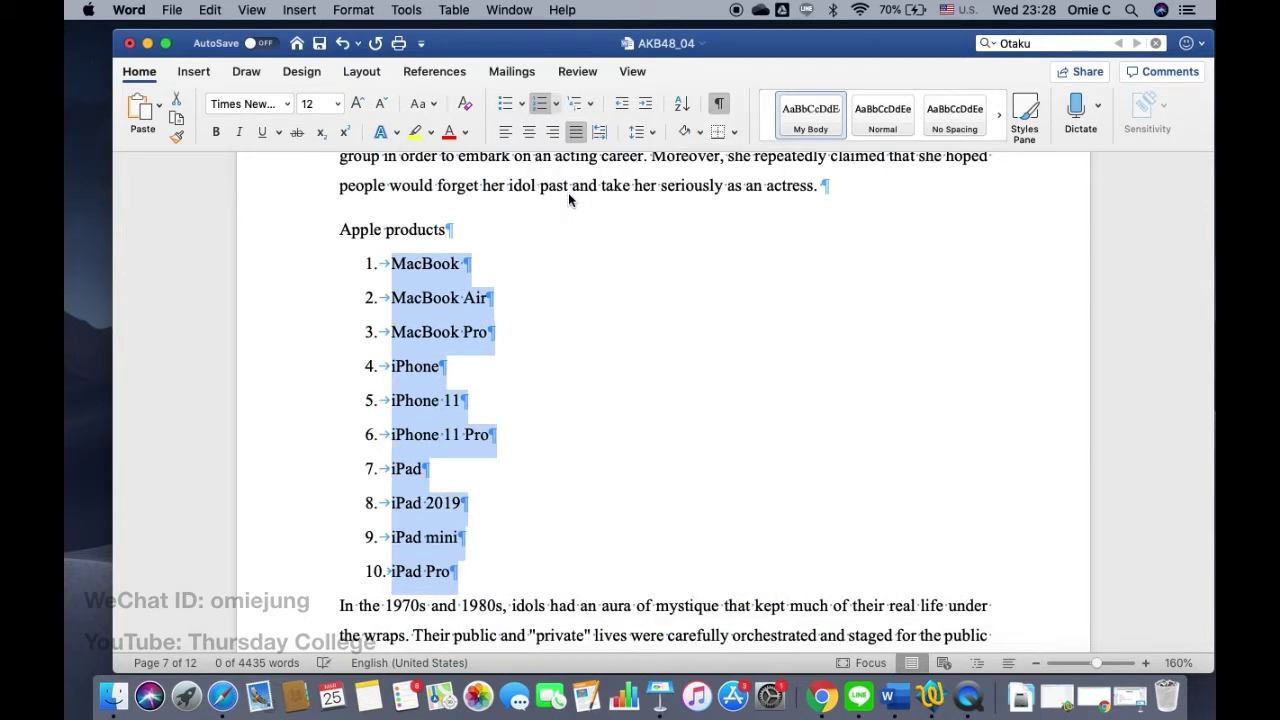
# Convert the numbered product list to a bulleted list and define Red Swirl.gif as its custom picture bullet.
pyautogui.click(521, 106)
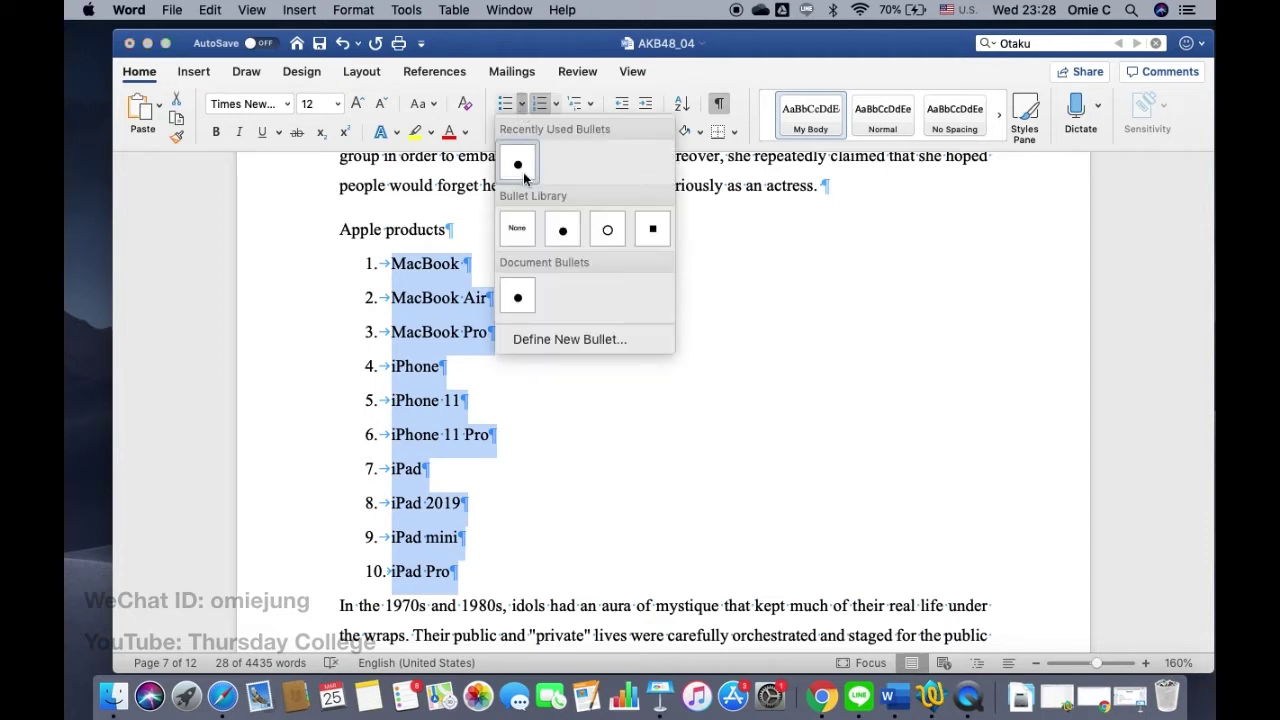
pyautogui.click(518, 165)
pyautogui.click(522, 106)
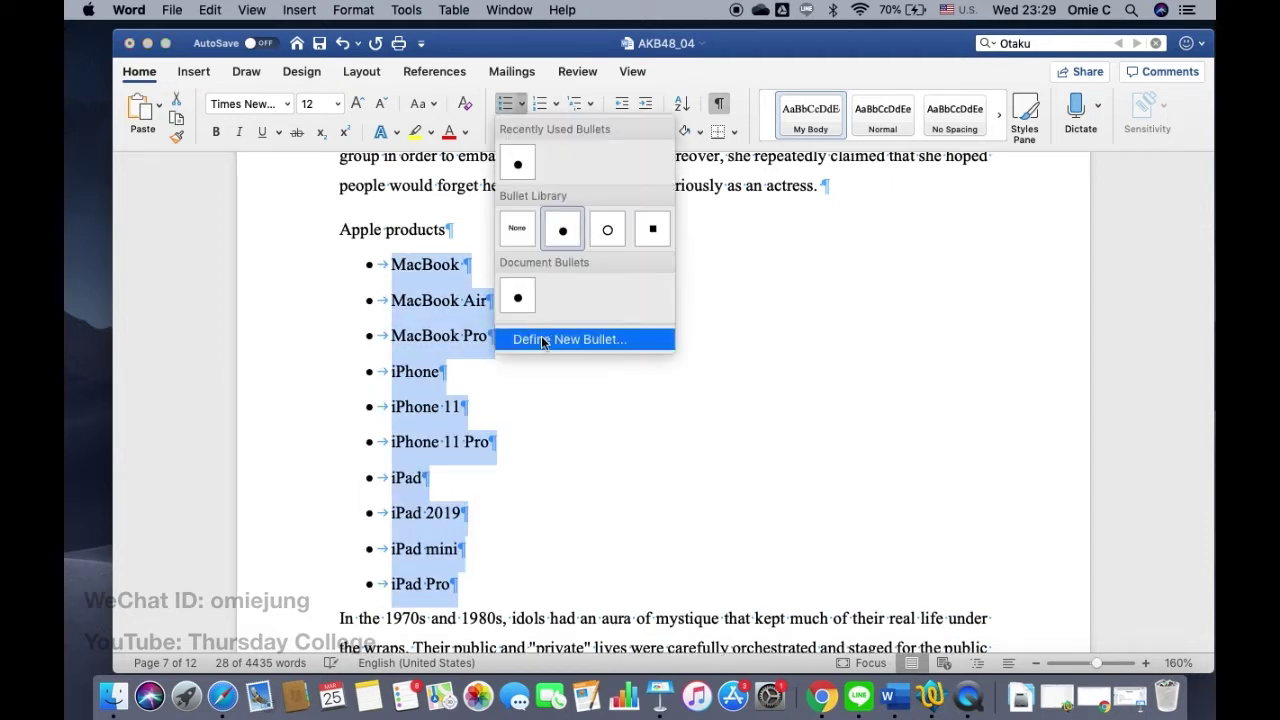
pyautogui.click(543, 340)
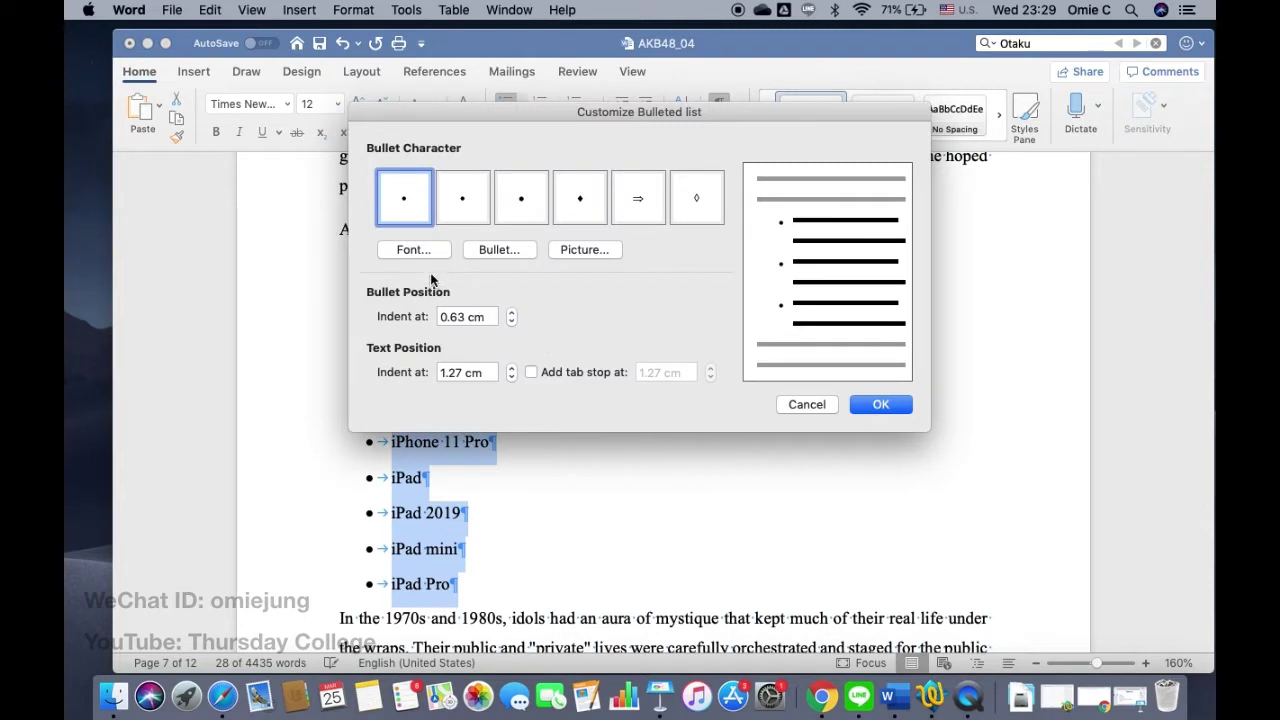
pyautogui.click(577, 249)
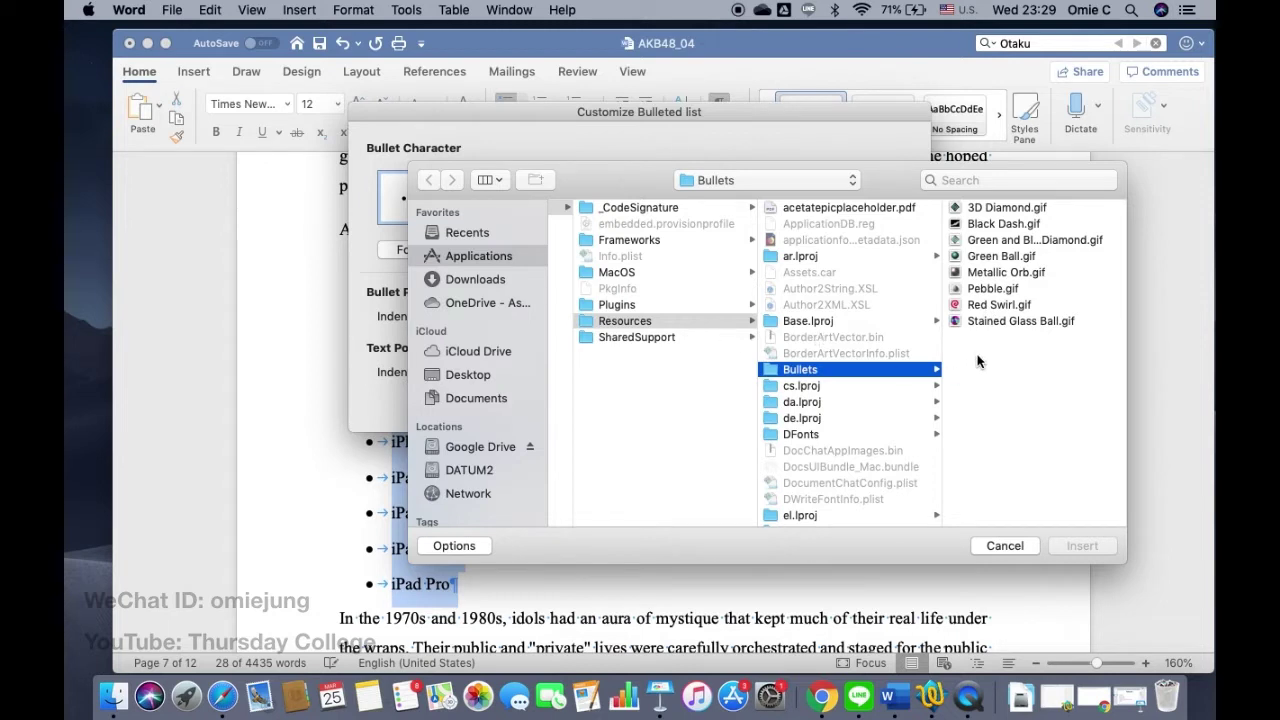
pyautogui.click(1008, 306)
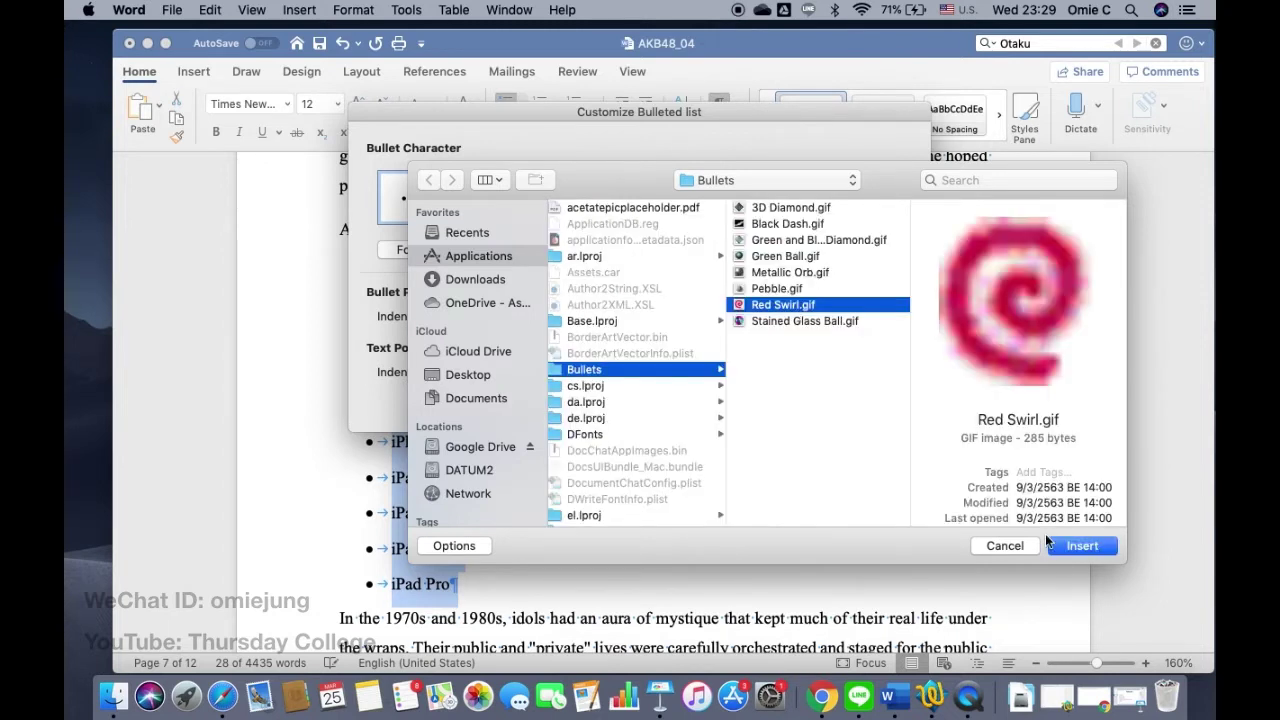
pyautogui.click(1070, 549)
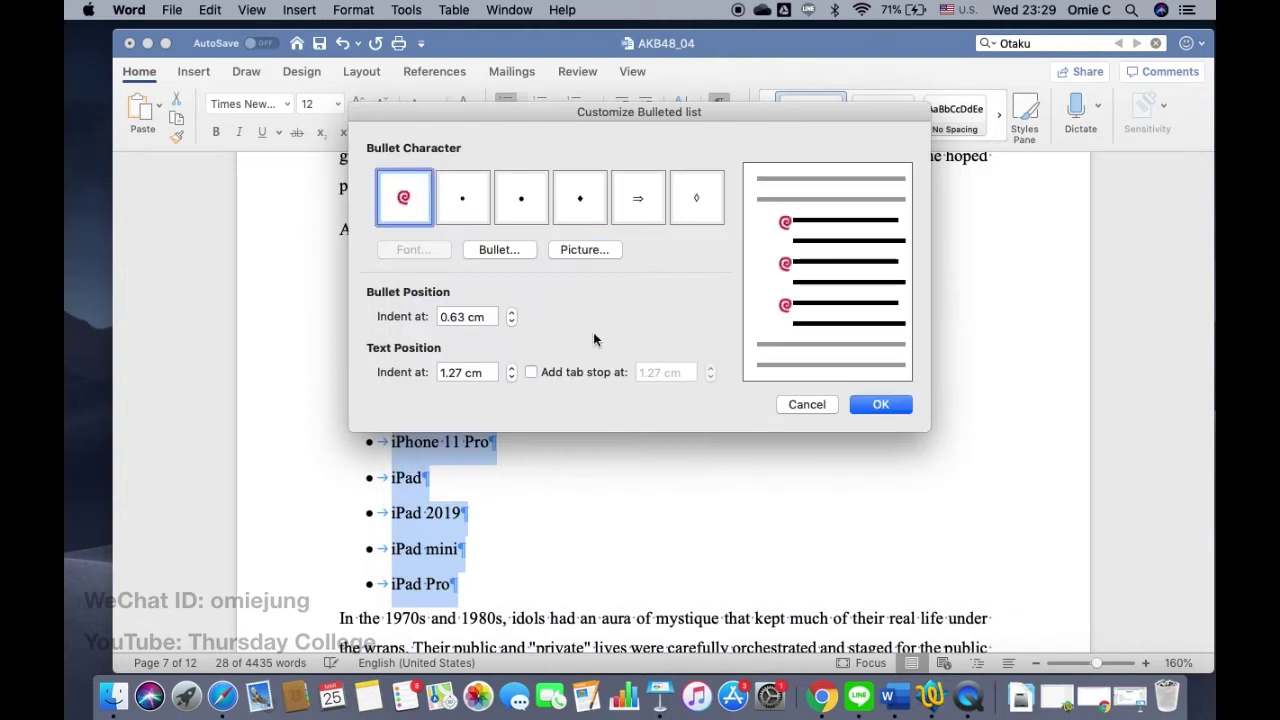
pyautogui.click(893, 404)
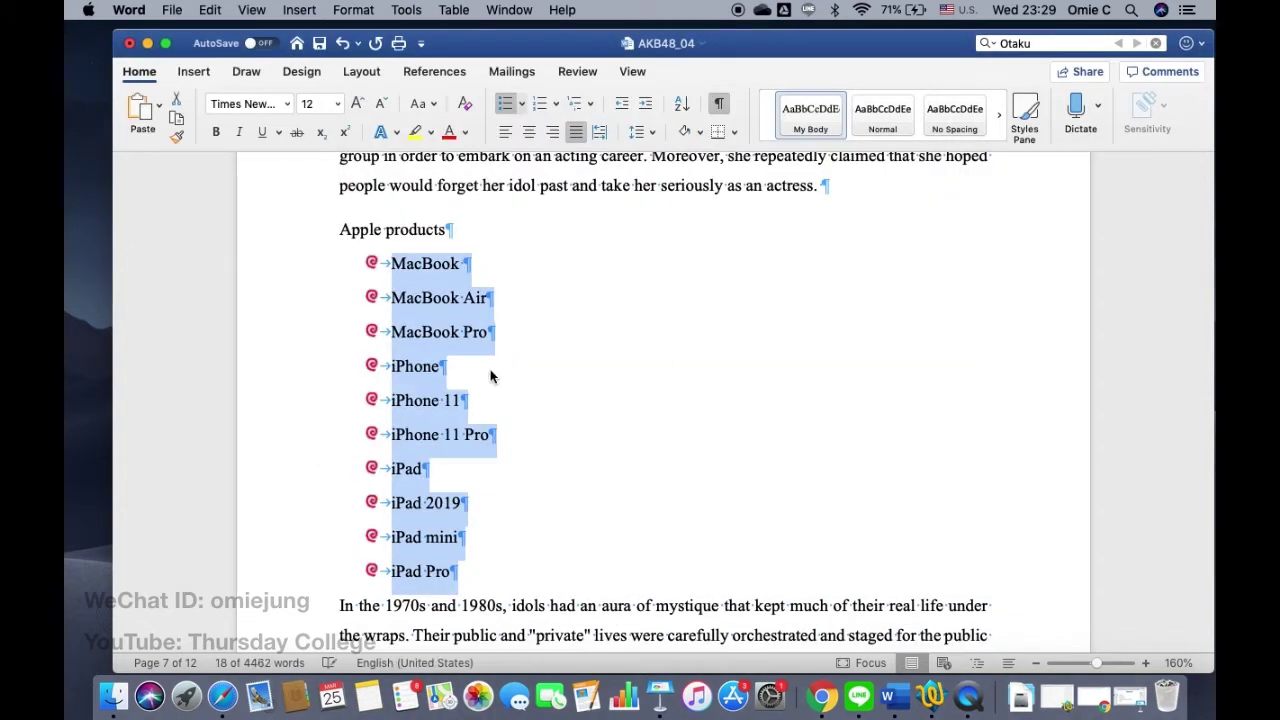
pyautogui.click(446, 340)
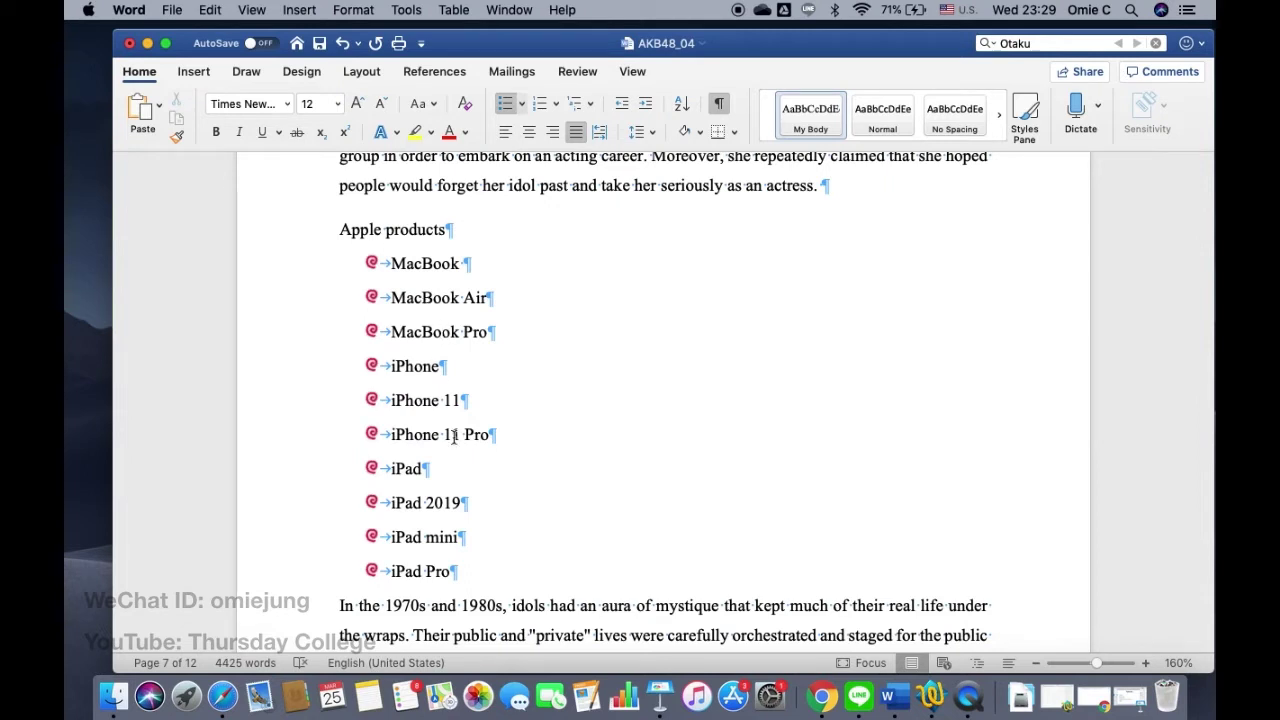
# Remove the bullets from all lines from MacBook to iPad Pro, returning them to plain paragraphs.
pyautogui.moveTo(466, 573); pyautogui.dragTo(391, 255)
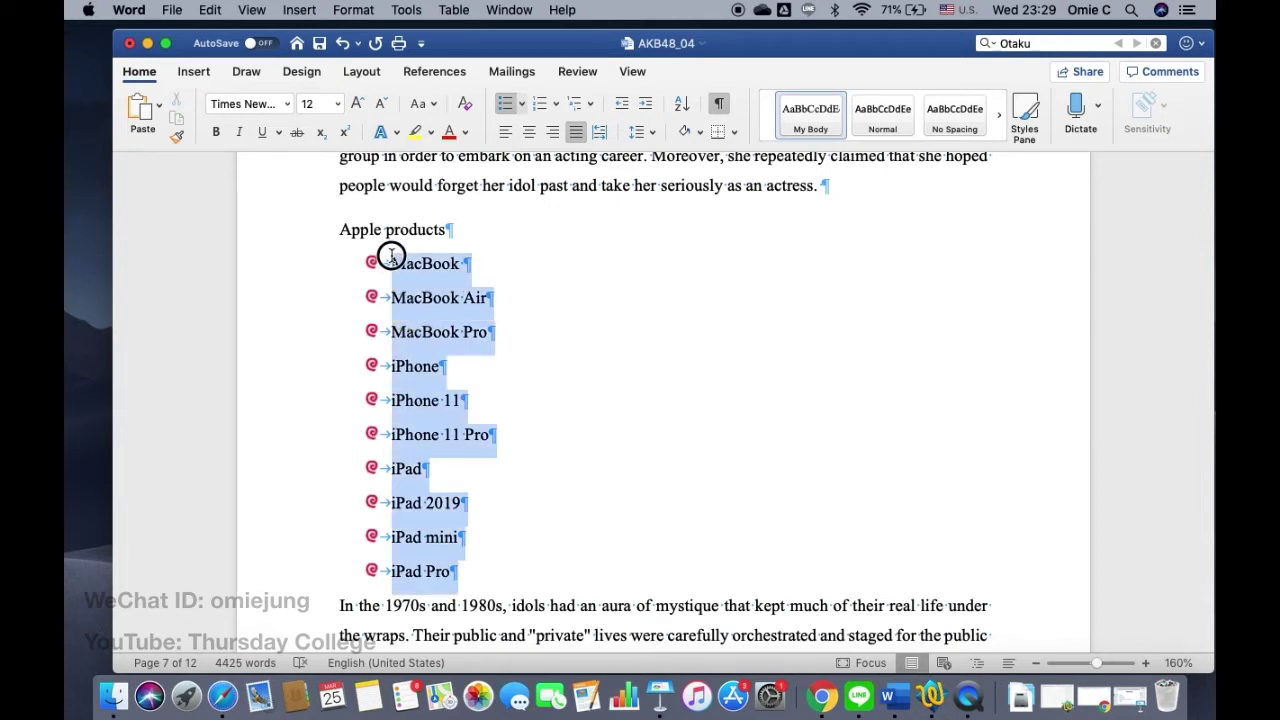
pyautogui.click(522, 103)
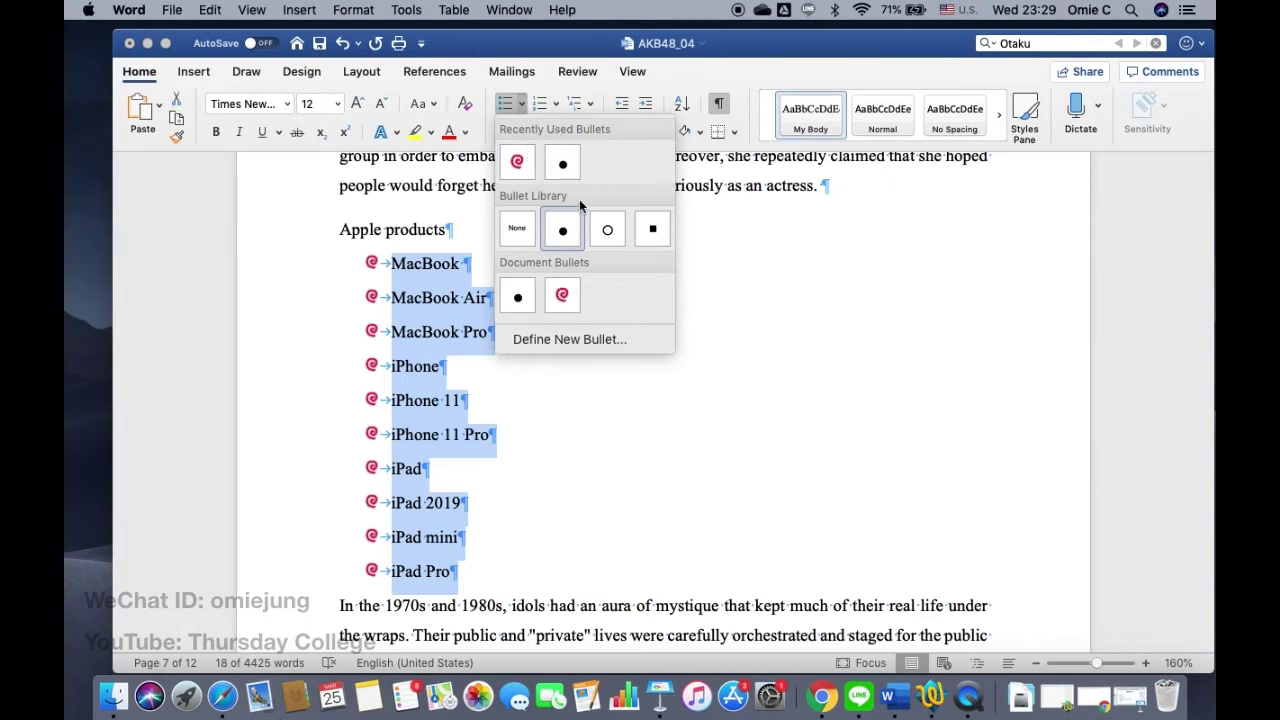
pyautogui.click(518, 226)
pyautogui.click(474, 305)
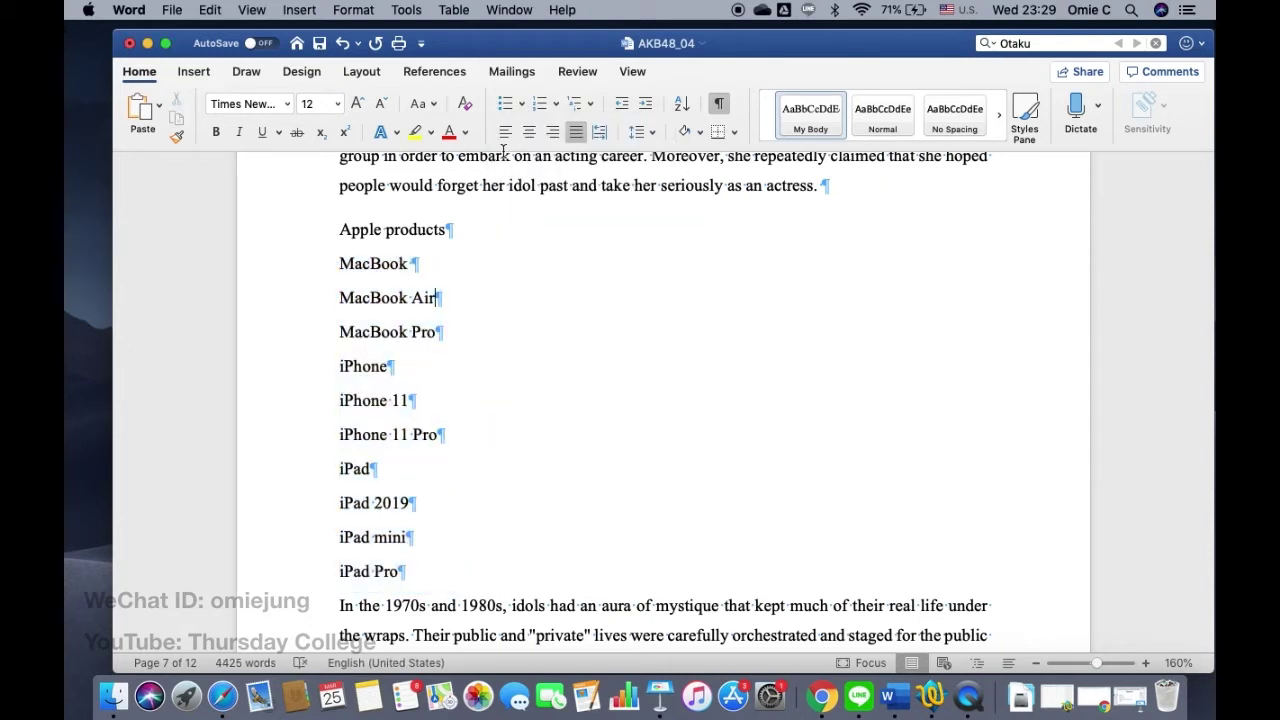
pyautogui.click(522, 103)
pyautogui.click(752, 323)
pyautogui.scroll(-1, 440, 518)
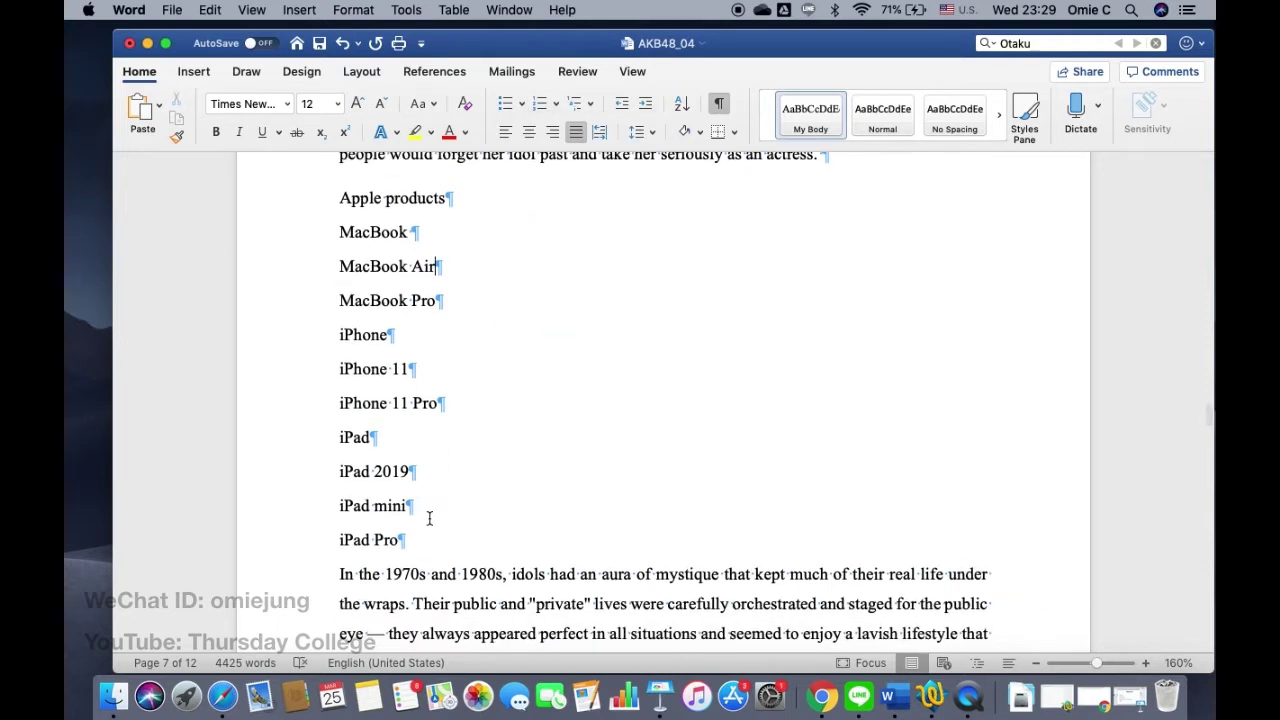
# Format the plain lines from MacBook to iPad Pro as a numbered list in the 1., 2., 3. format.
pyautogui.moveTo(414, 536); pyautogui.dragTo(350, 245)
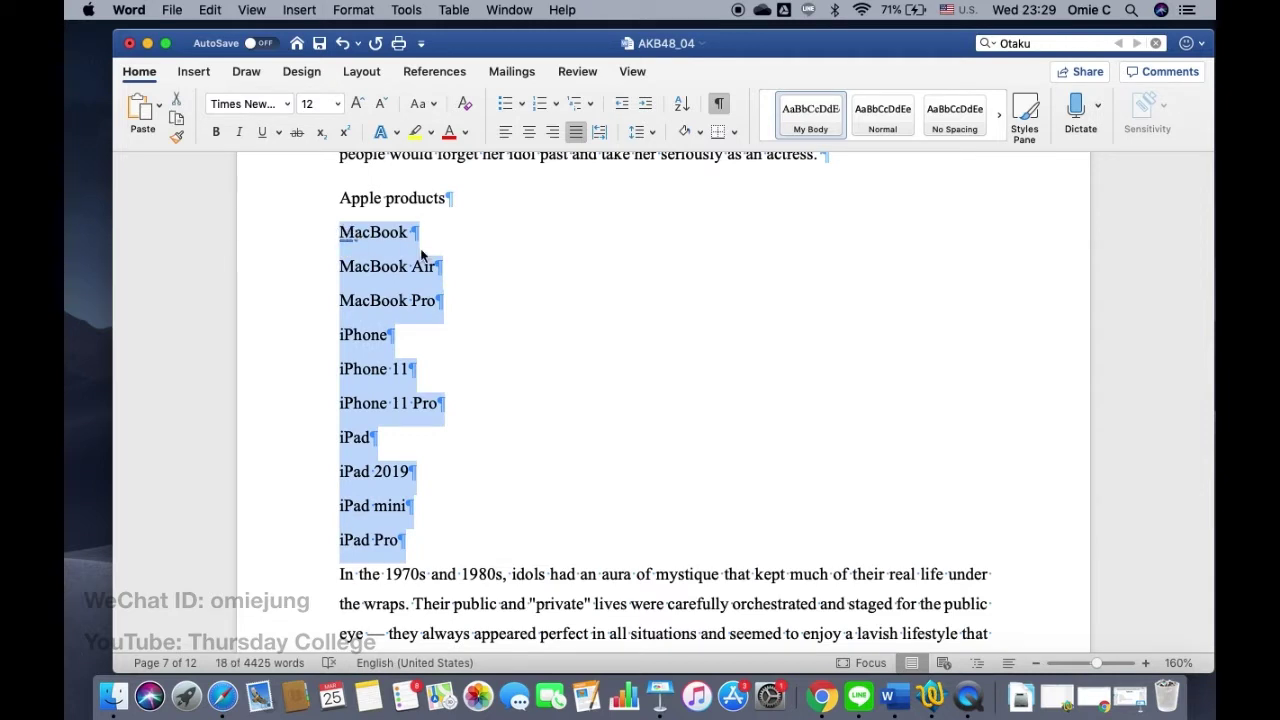
pyautogui.click(557, 104)
pyautogui.click(557, 177)
# Demote MacBook Air to a sub-item of MacBook and promote it back to the main list level.
pyautogui.click(405, 270)
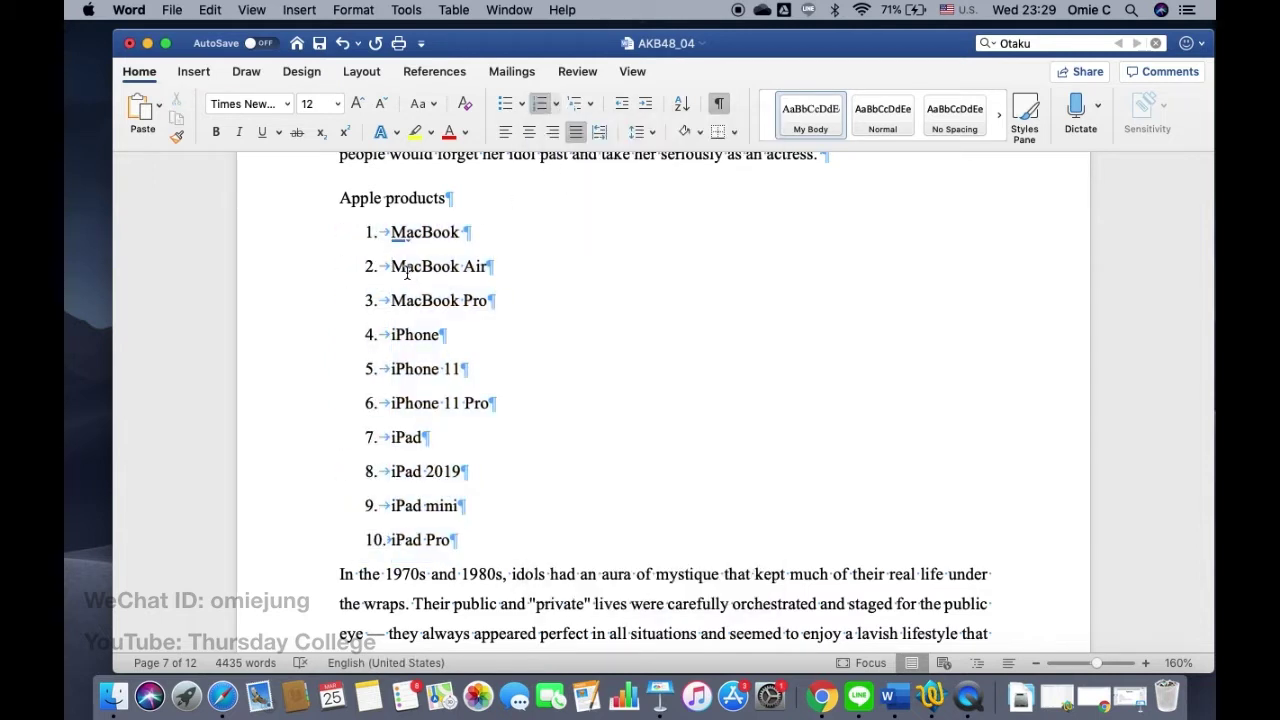
pyautogui.press('Tab')
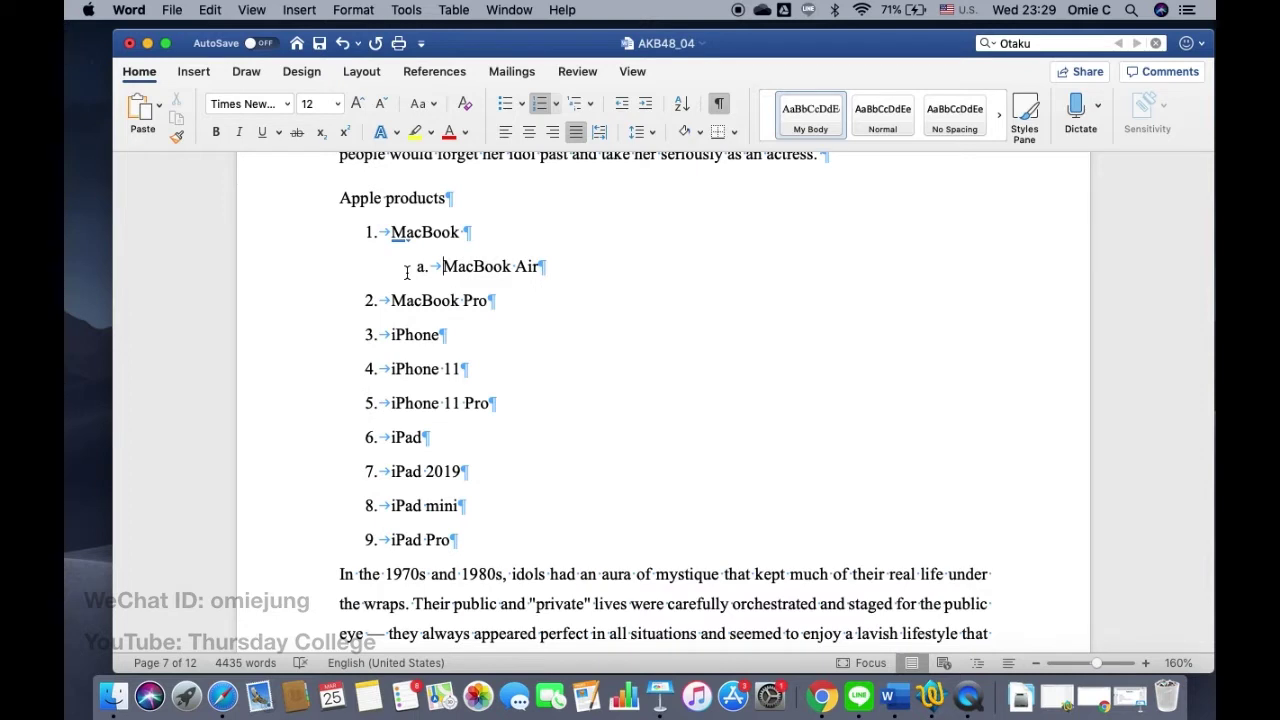
pyautogui.hotkey('shift', 'Tab')
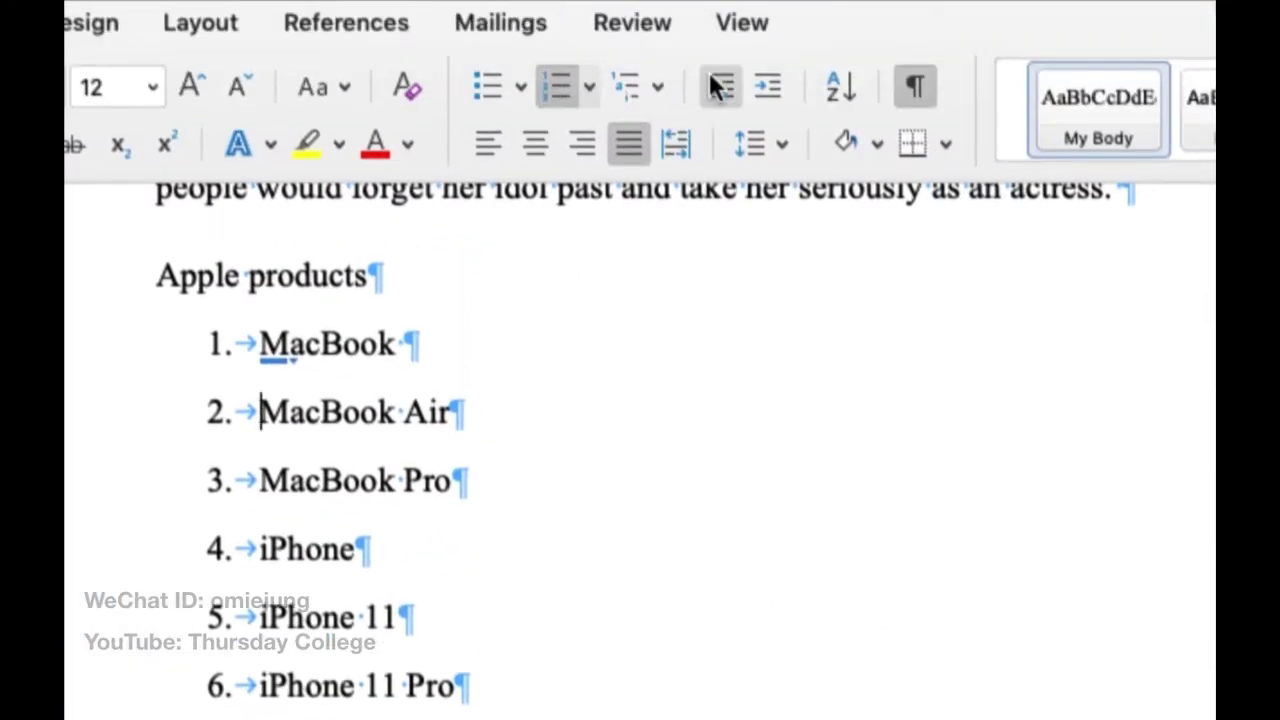
# Increase and decrease the indent of the paragraph beginning "To boost the ratings" twice, leaving it at its original indent.
pyautogui.scroll(2, 662, 216)
pyautogui.scroll(10, 662, 216)
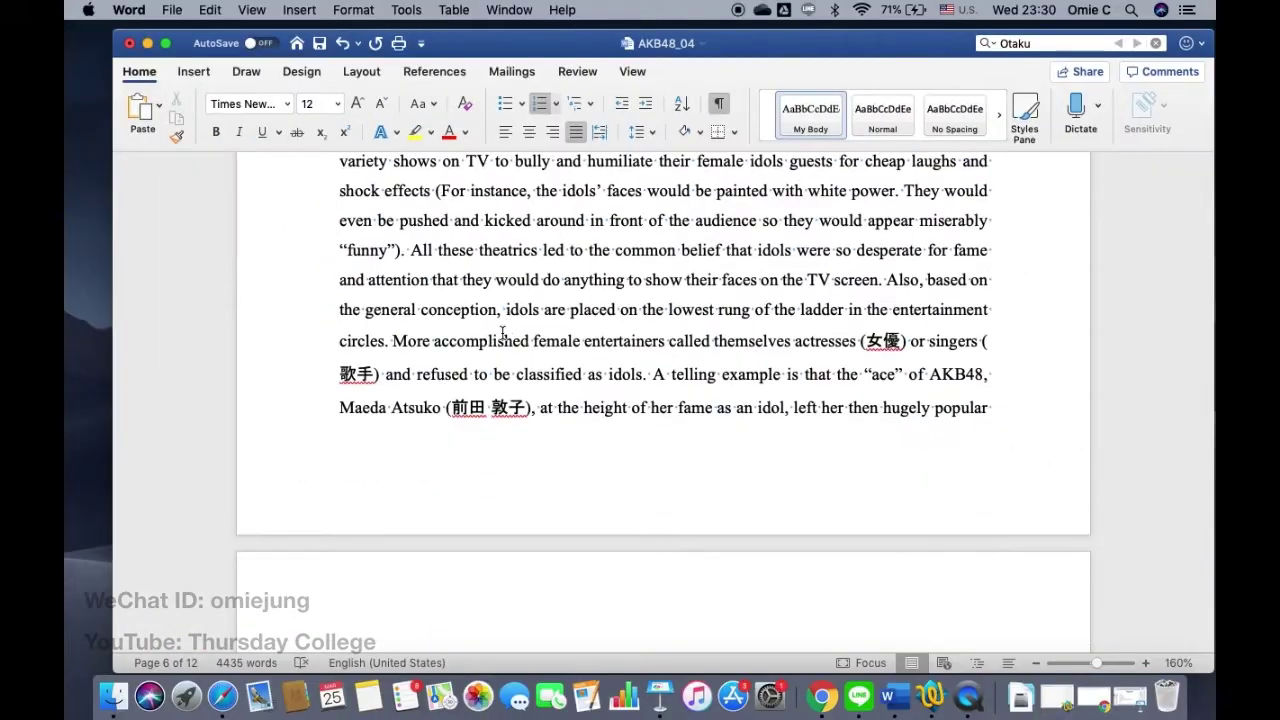
pyautogui.scroll(5, 484, 537)
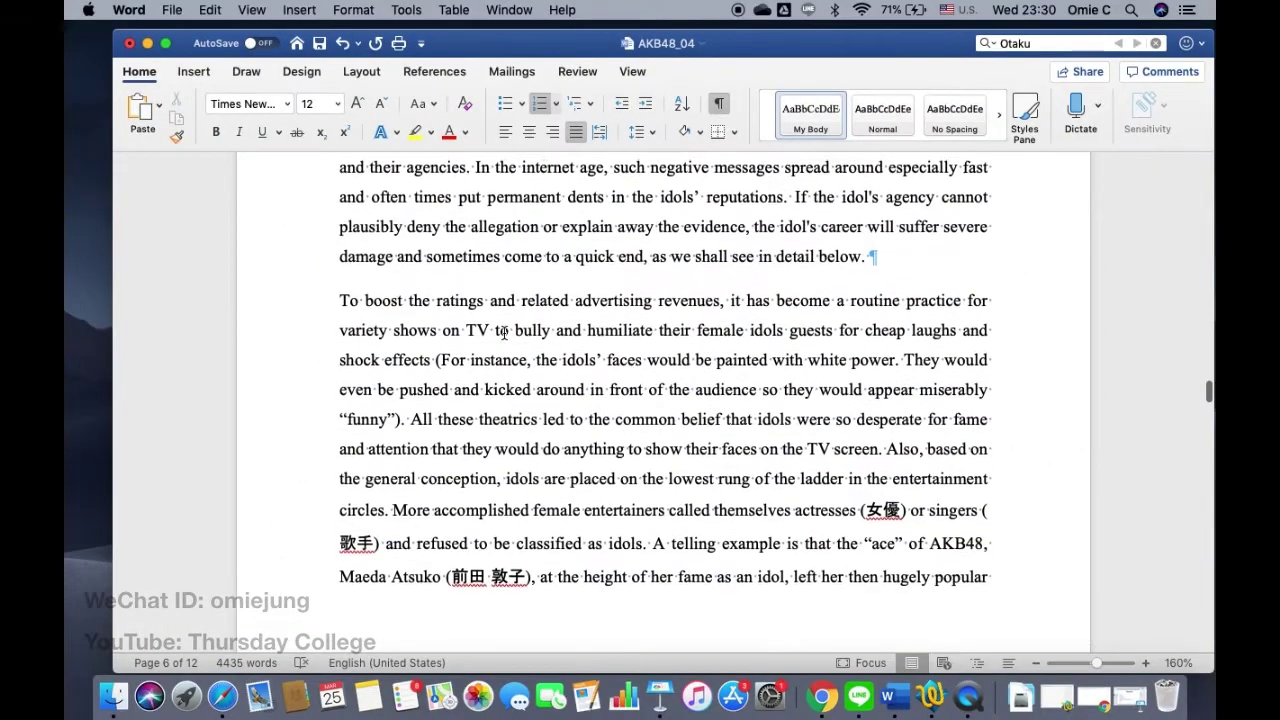
pyautogui.click(491, 347)
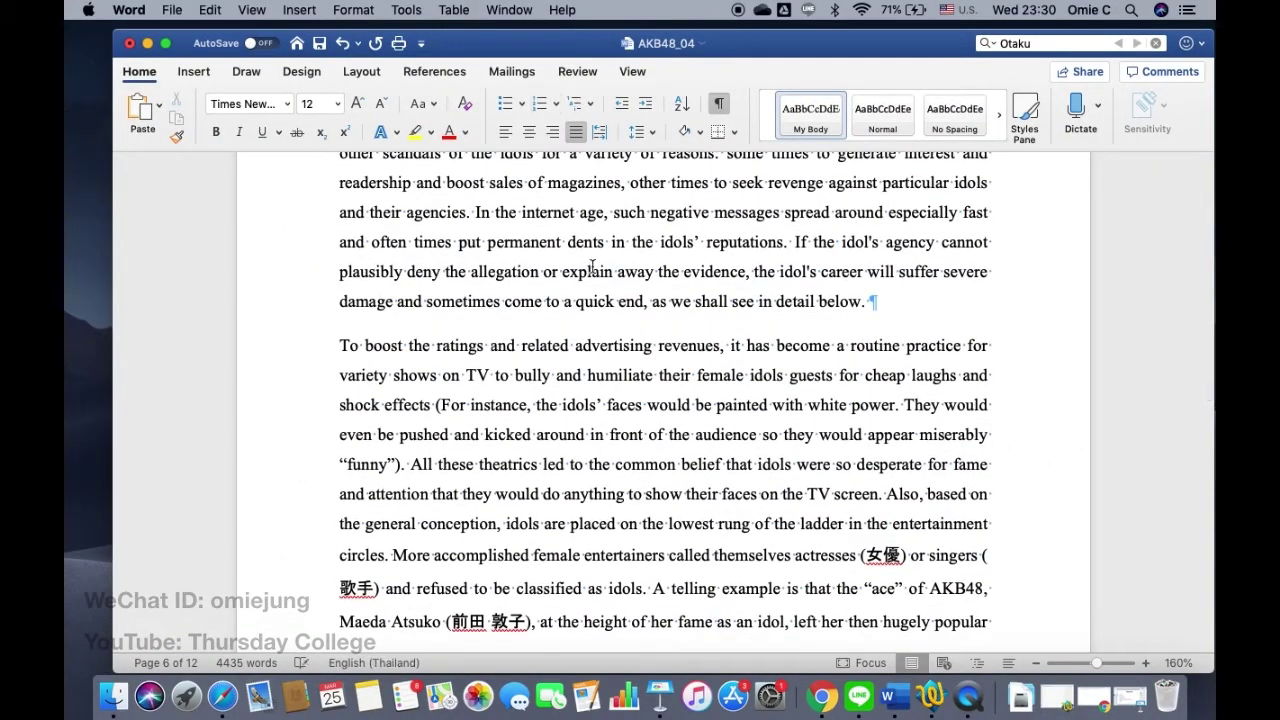
pyautogui.click(646, 105)
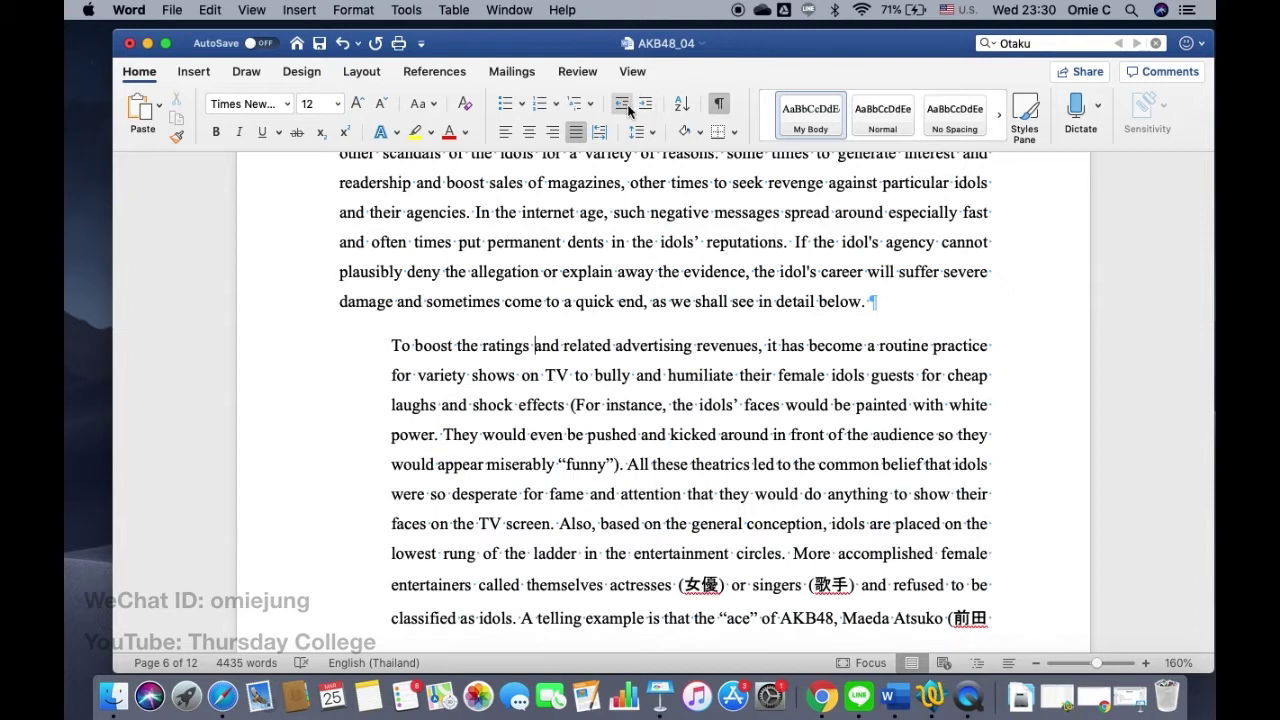
pyautogui.click(627, 105)
pyautogui.click(646, 104)
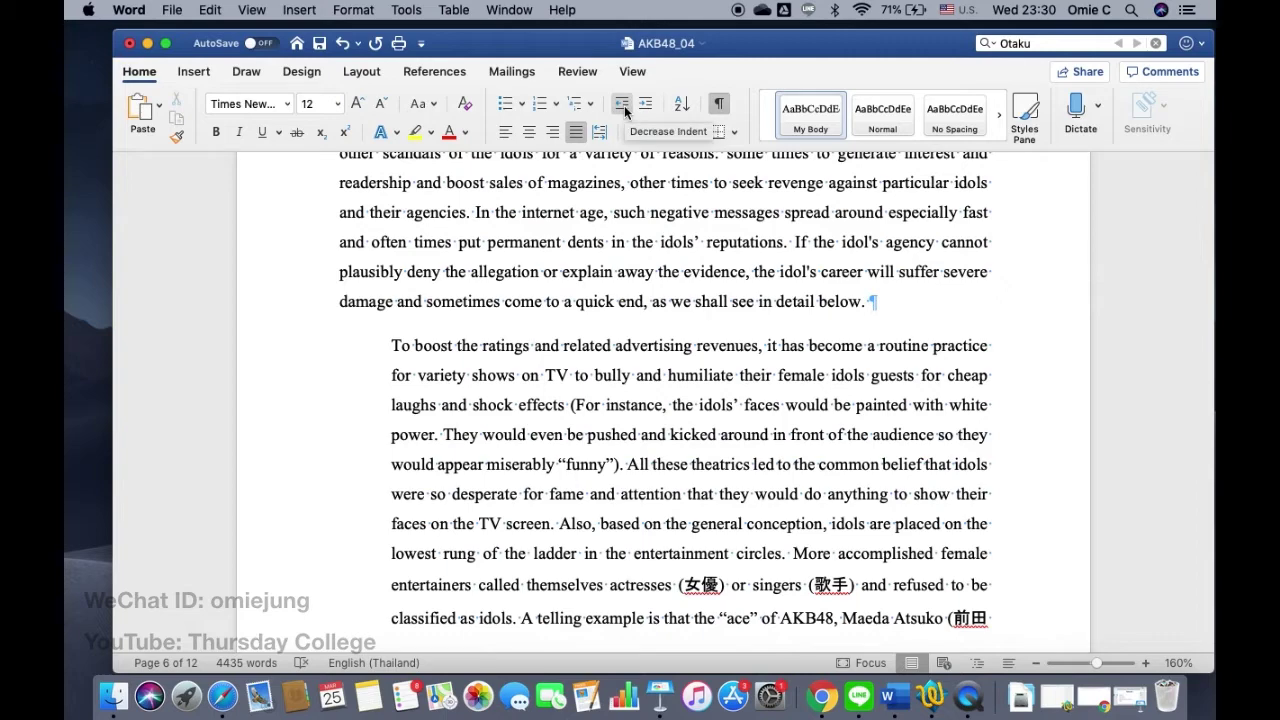
pyautogui.click(625, 108)
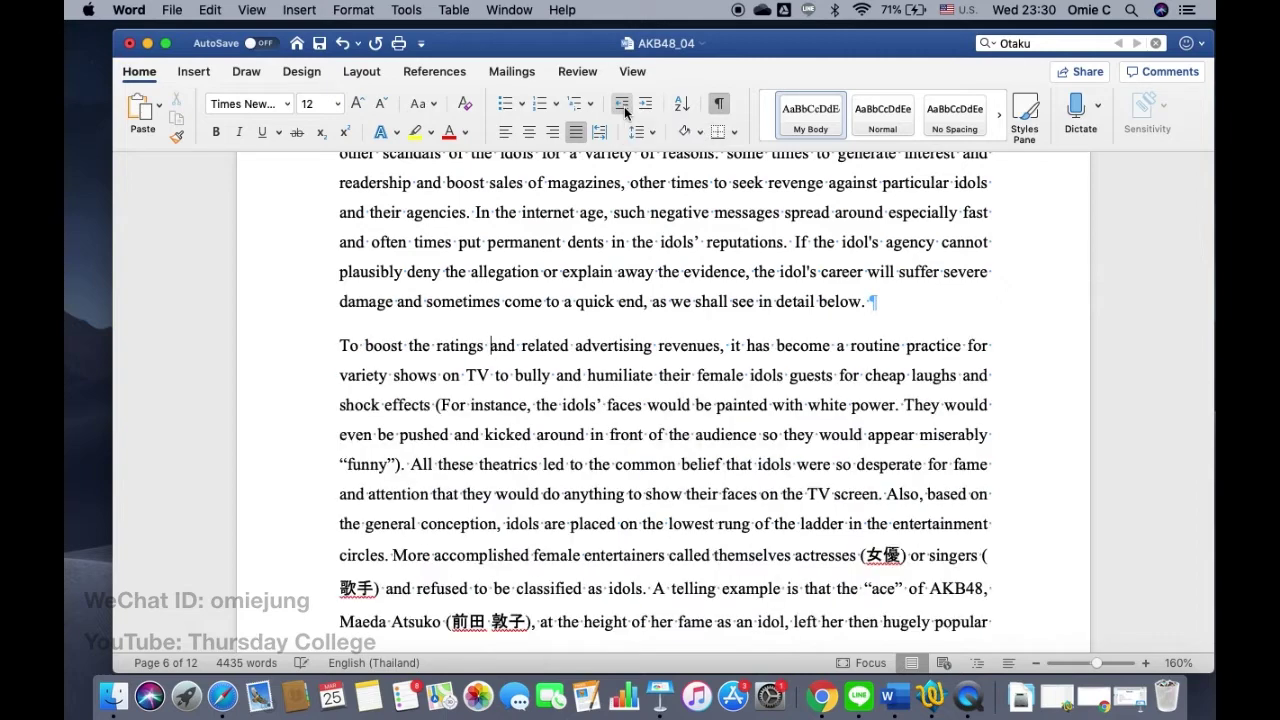
# Demote MacBook Air and MacBook Pro together to second-level items under MacBook in the numbered list.
pyautogui.scroll(-10, 577, 367)
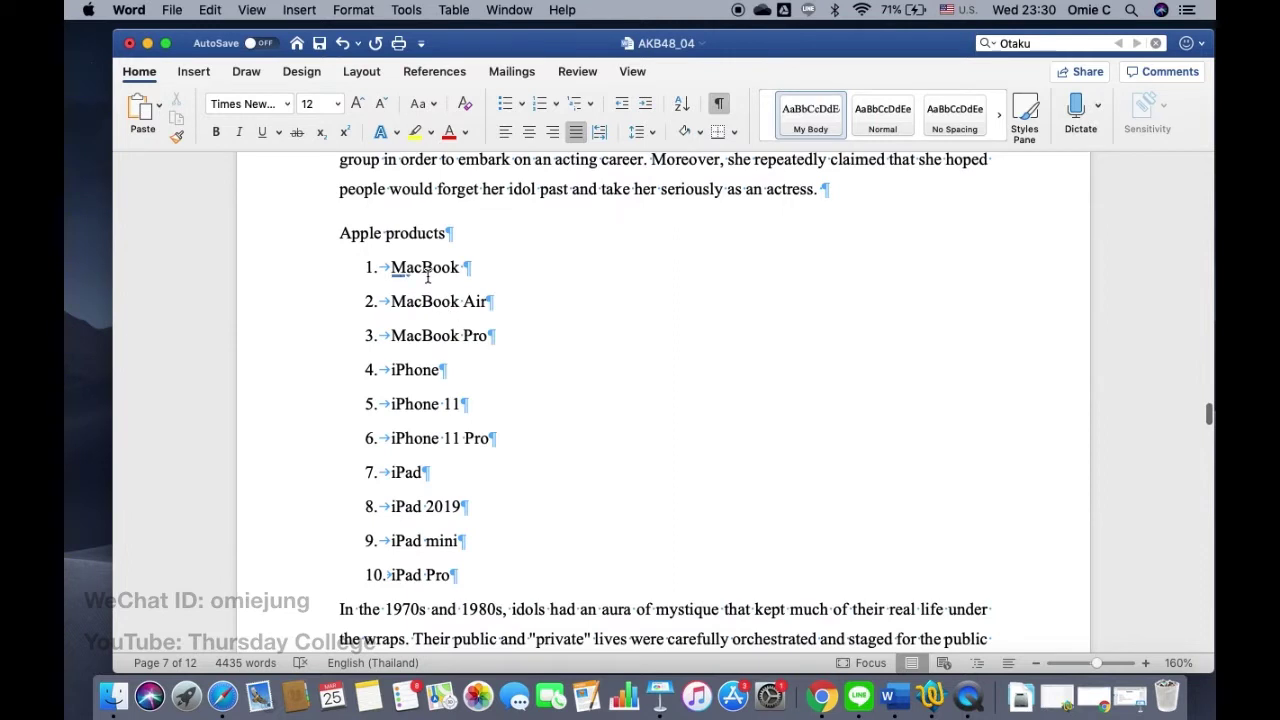
pyautogui.doubleClick(432, 267)
pyautogui.moveTo(389, 301); pyautogui.dragTo(494, 336)
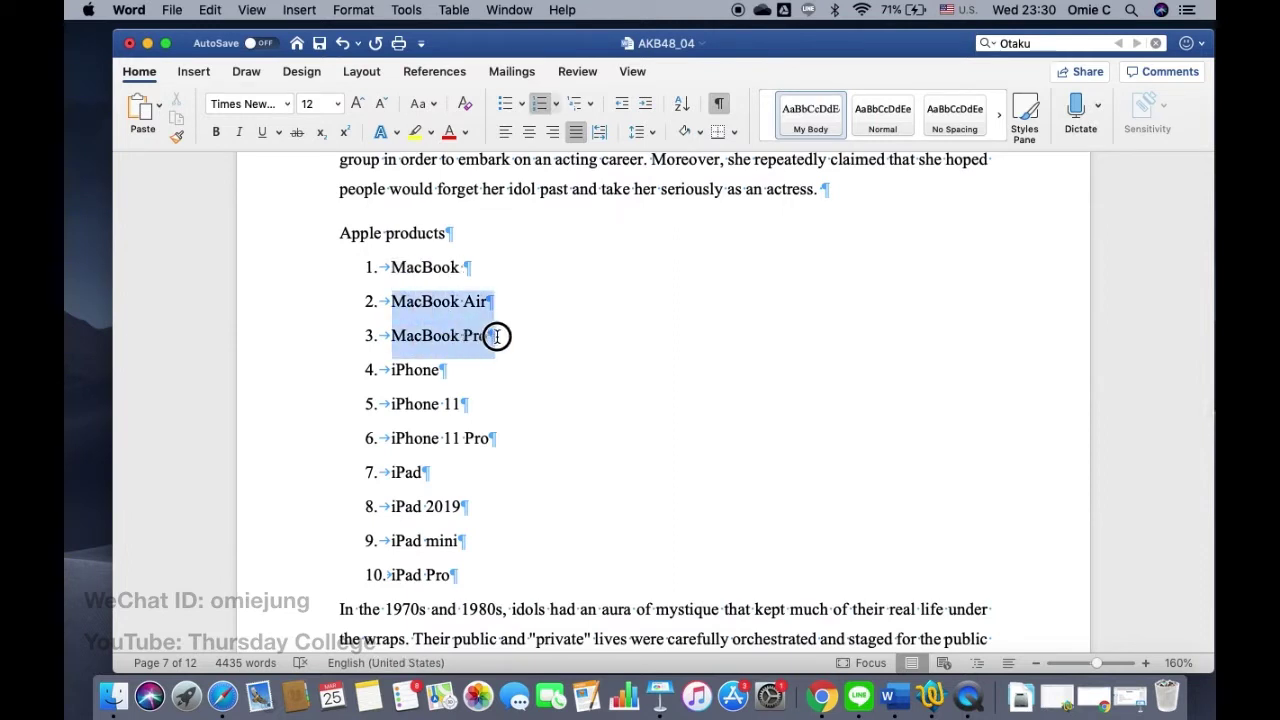
pyautogui.click(646, 104)
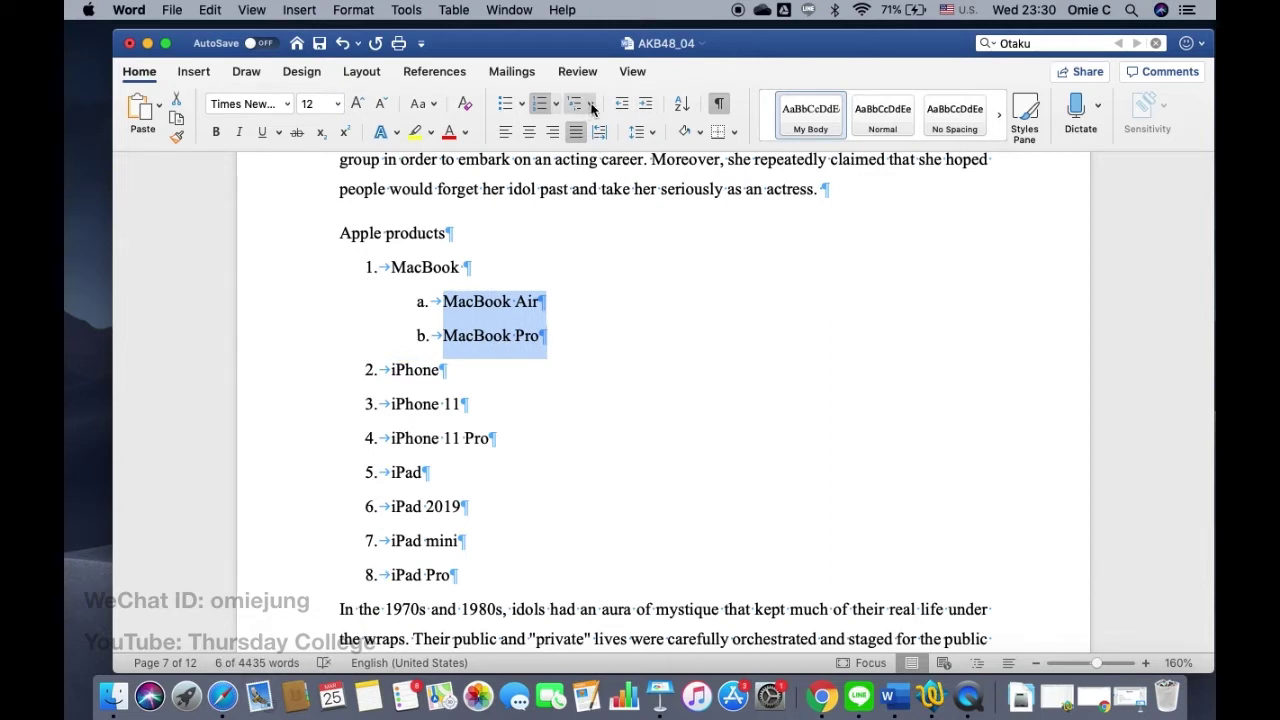
# Apply the 1., 1.1., 1.1.1. multilevel list format to the MacBook Air and MacBook Pro sub-items.
pyautogui.click(591, 105)
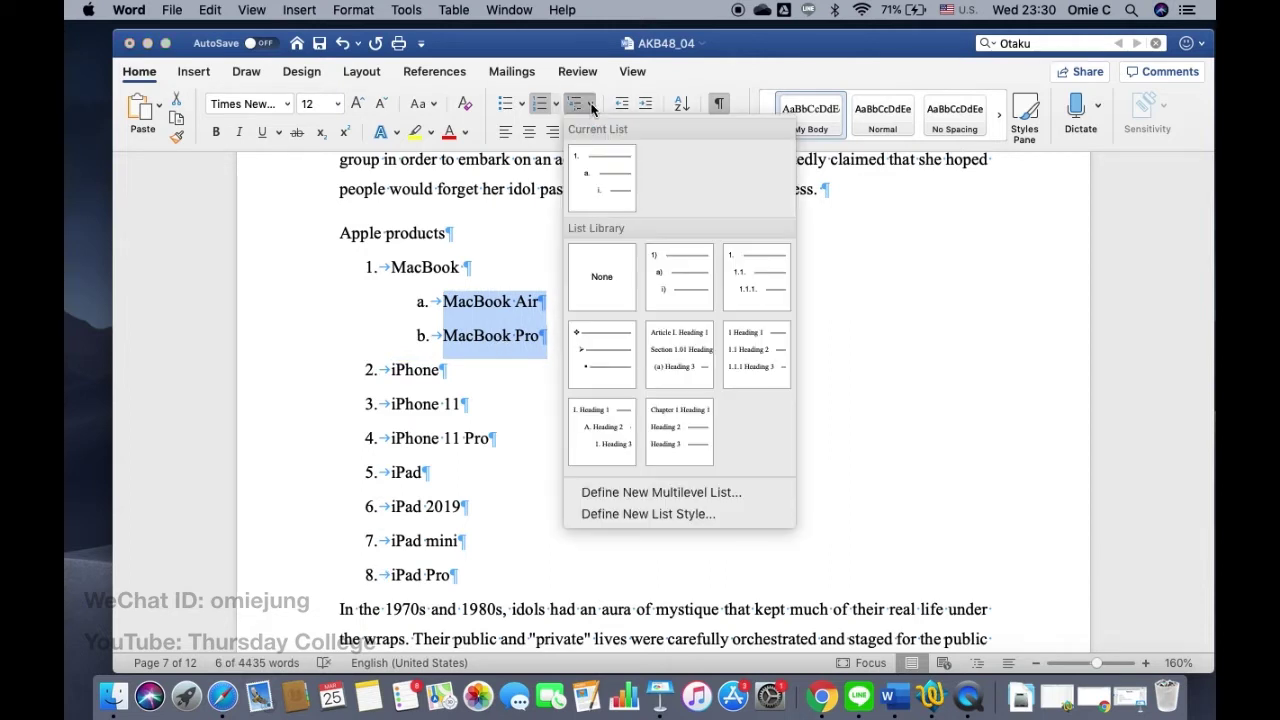
pyautogui.click(736, 277)
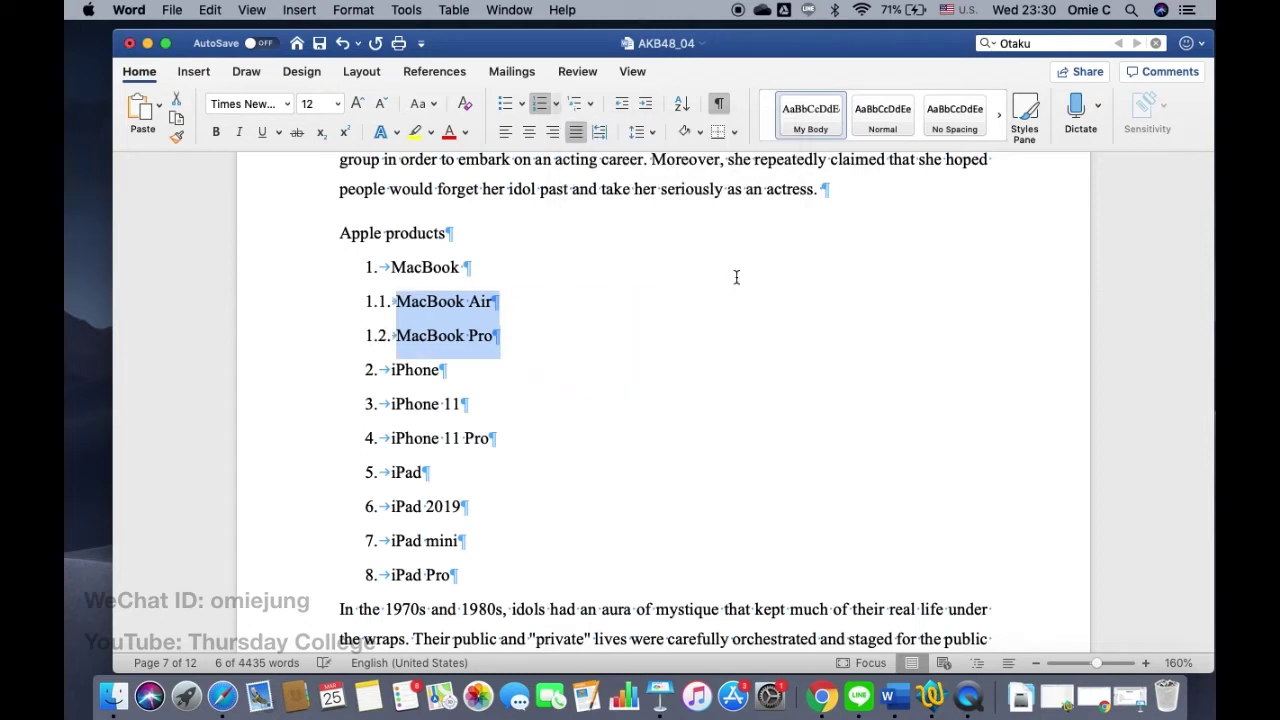
pyautogui.click(398, 312)
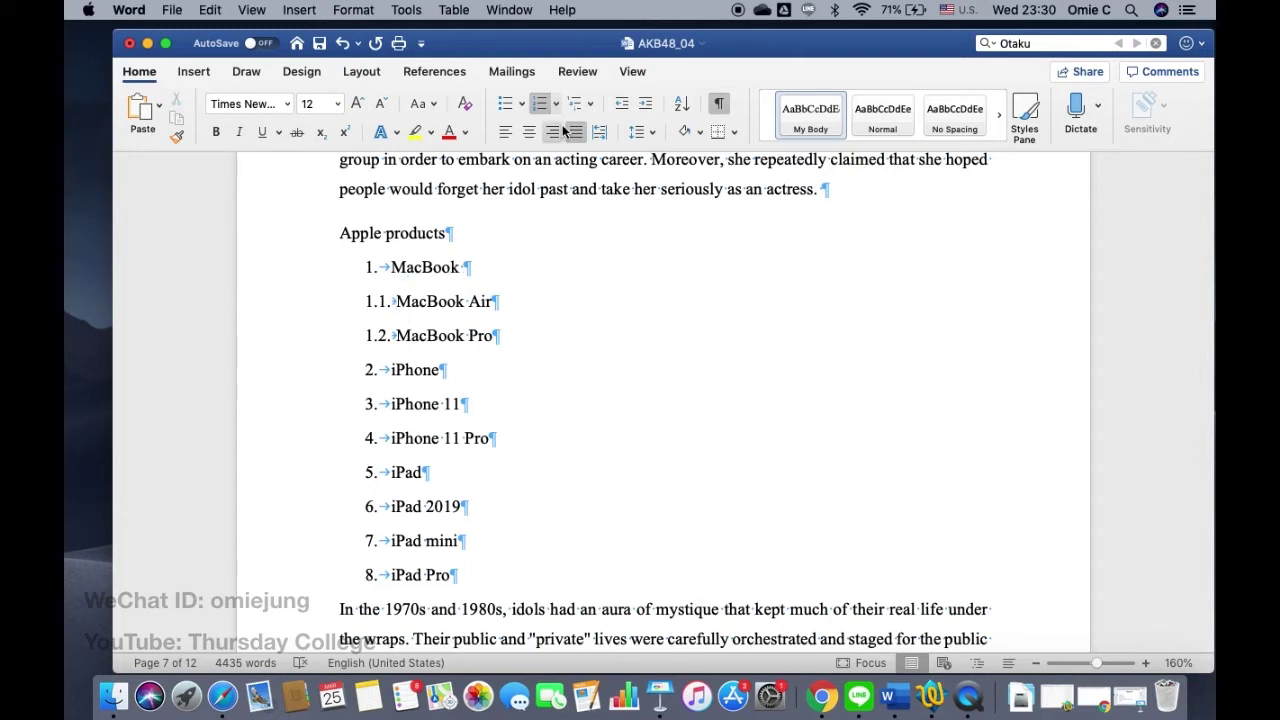
# Undo the multilevel format and the demotion of MacBook Air and MacBook Pro.
pyautogui.click(591, 104)
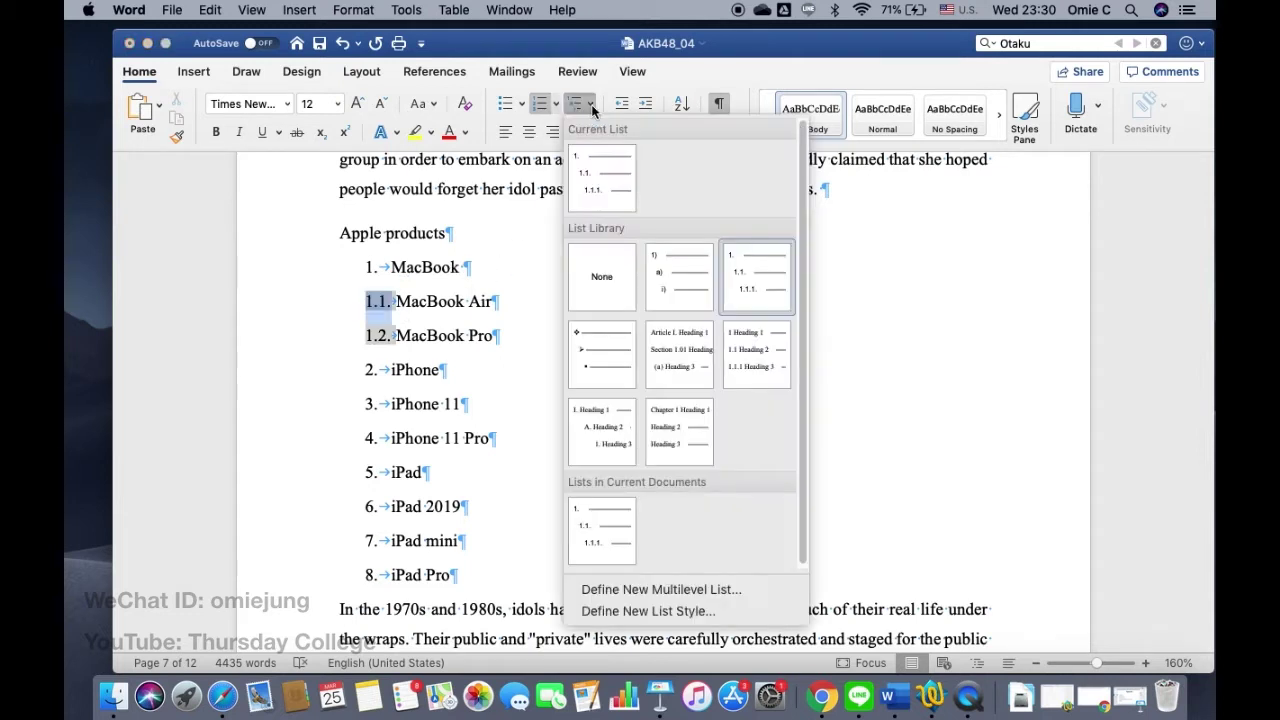
pyautogui.click(473, 300)
pyautogui.press('super+z')
pyautogui.press('super+z')
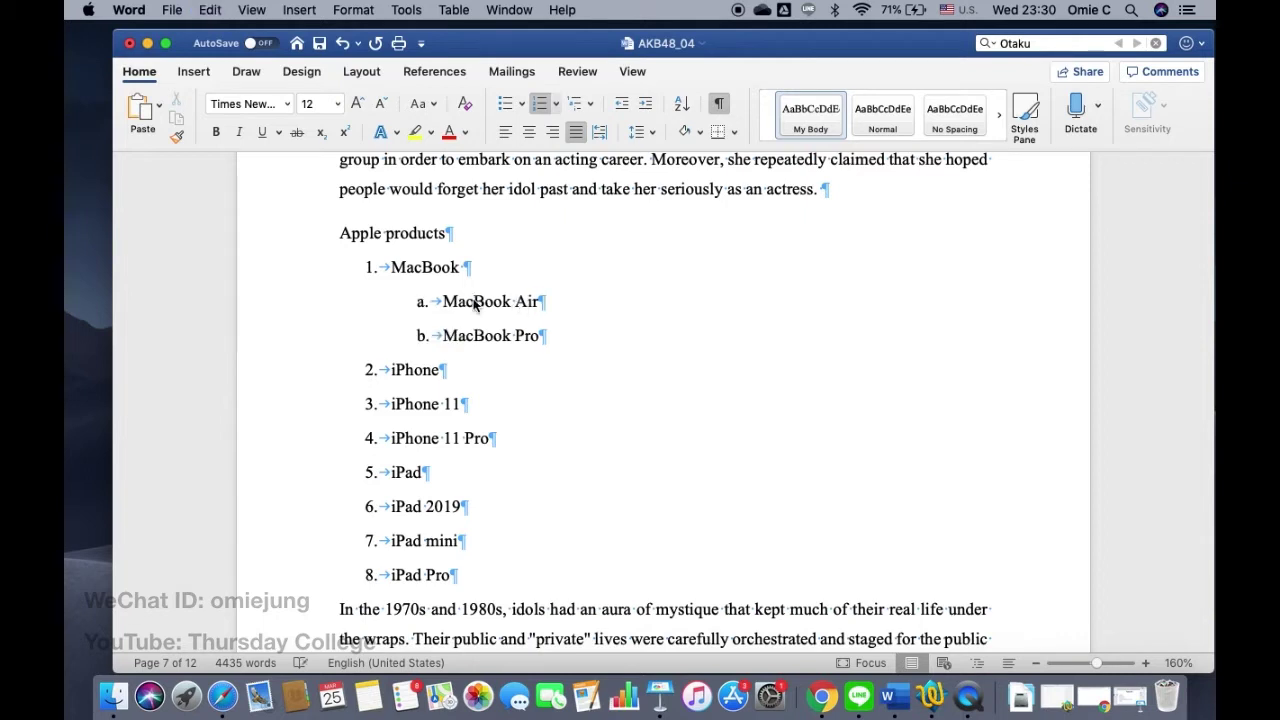
# Remove the numbering from all product lines from MacBook to iPad Pro.
pyautogui.click(423, 265)
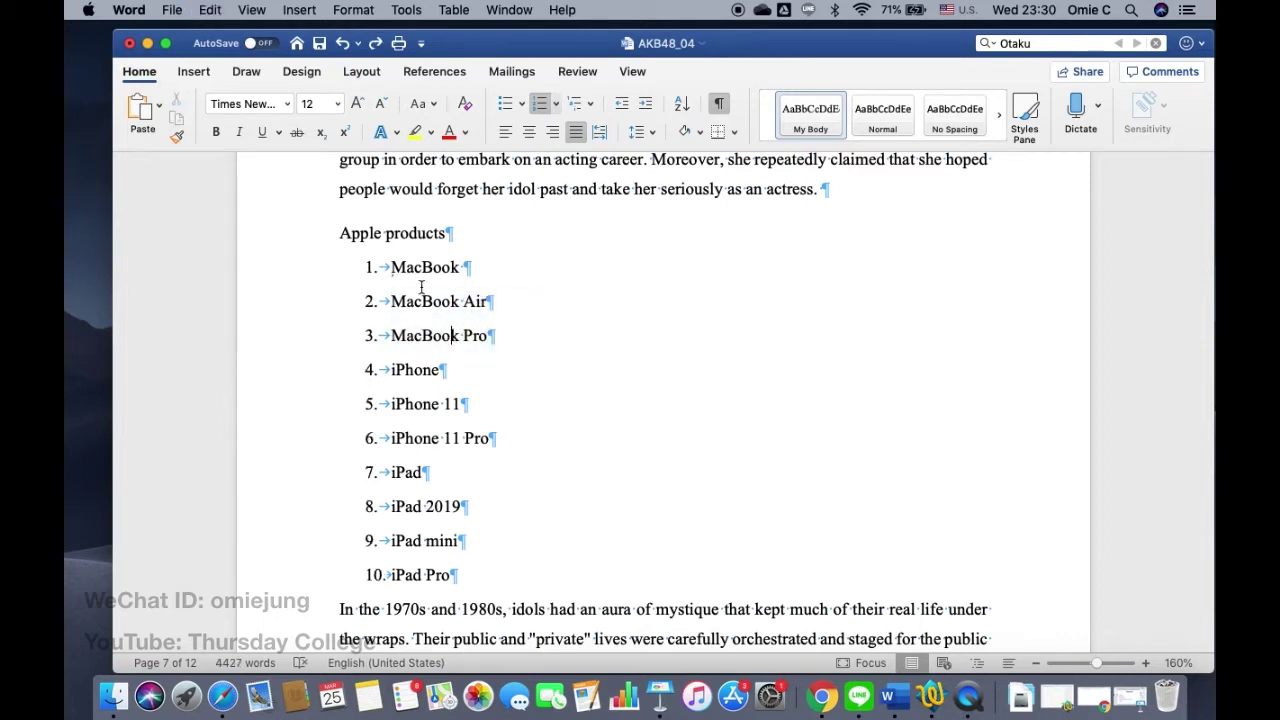
pyautogui.moveTo(391, 267); pyautogui.dragTo(508, 580)
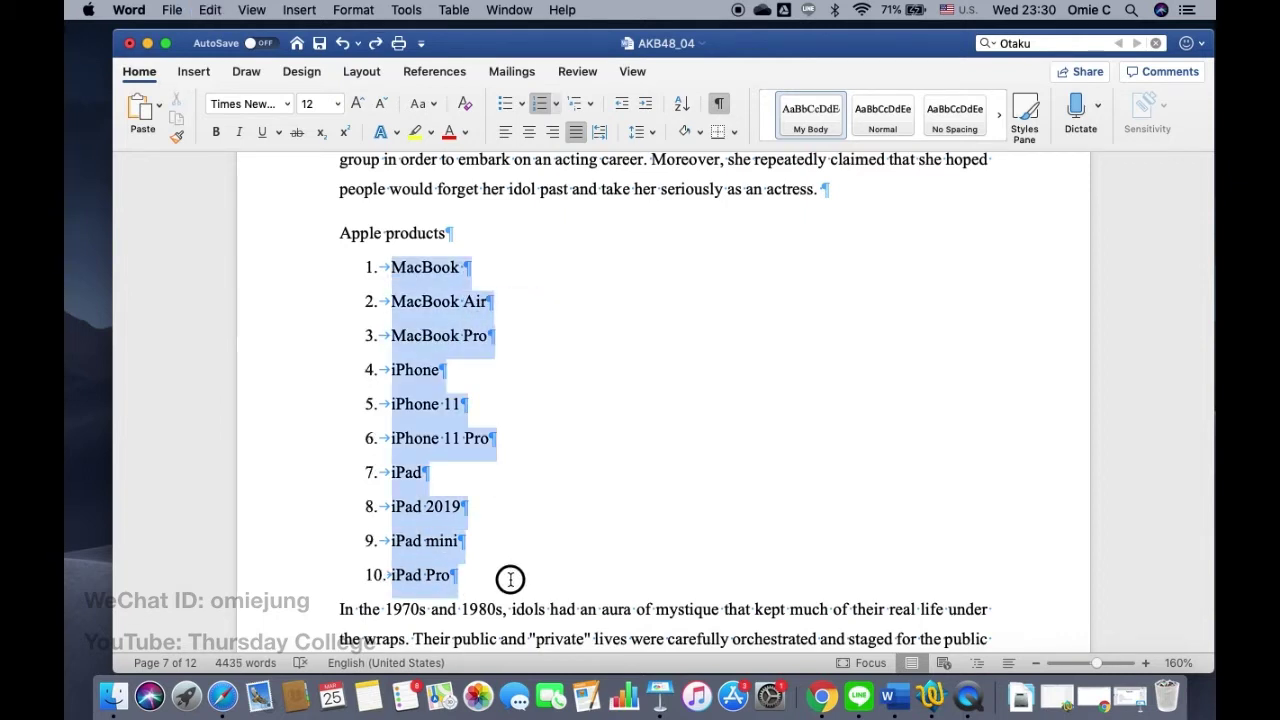
pyautogui.click(556, 104)
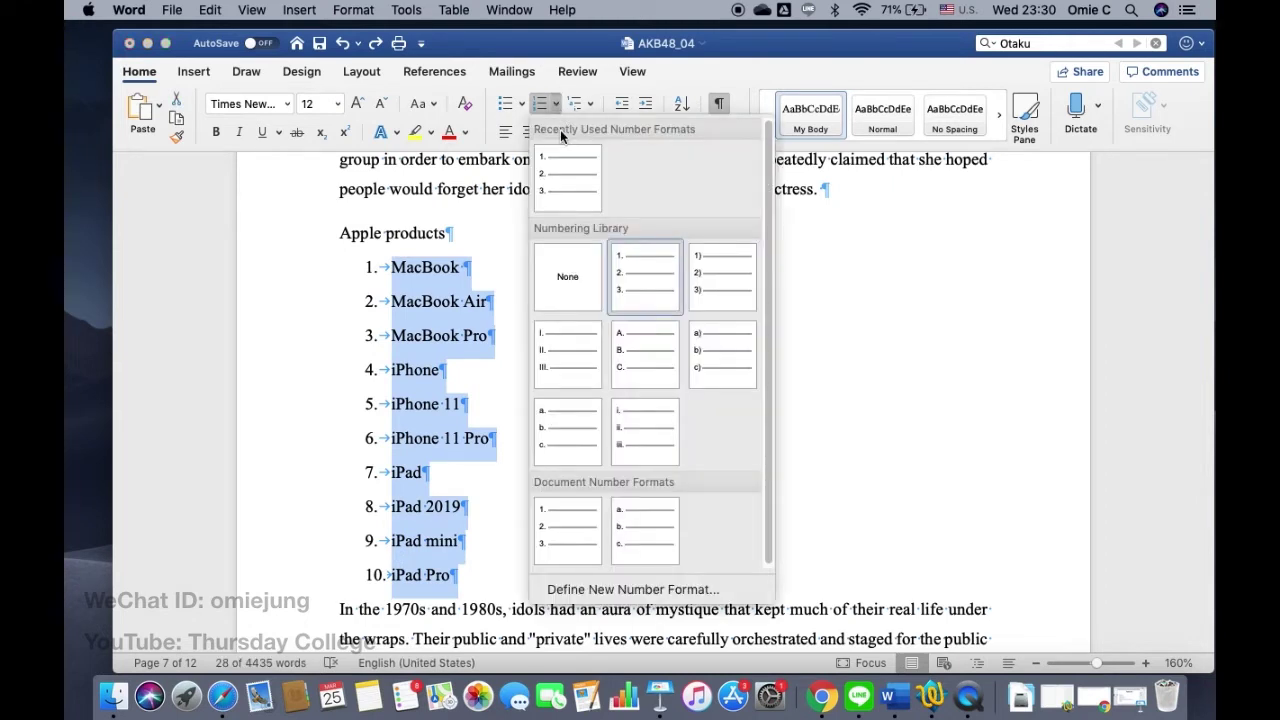
pyautogui.click(556, 264)
pyautogui.click(458, 349)
# Apply the 1., 1.1., 1.1.1. multilevel list format to all product lines from MacBook to iPad Pro.
pyautogui.moveTo(409, 577); pyautogui.dragTo(343, 274)
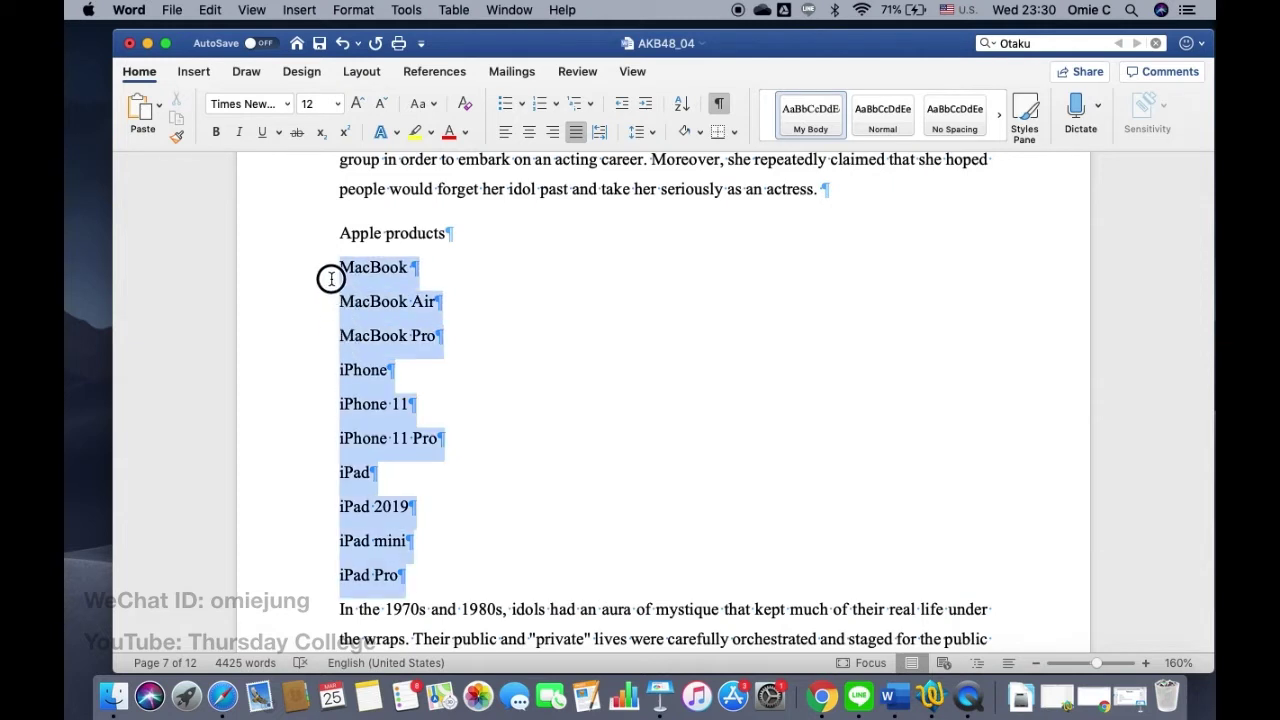
pyautogui.click(592, 105)
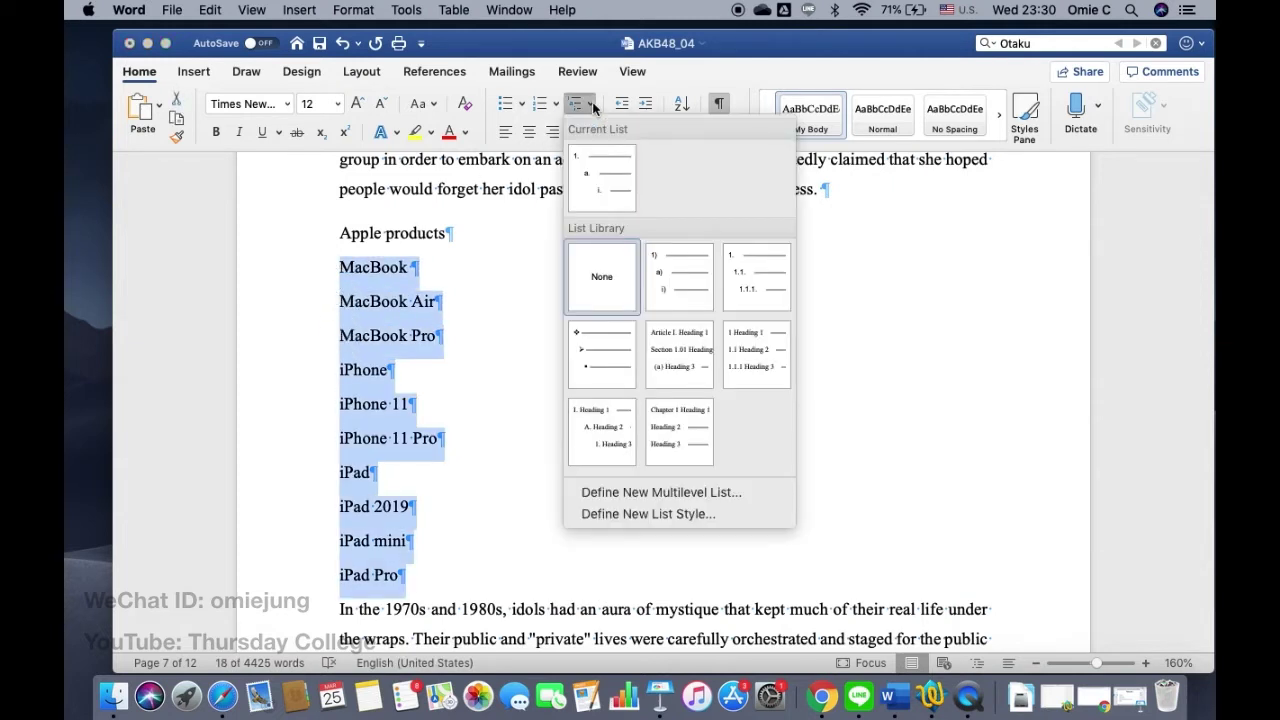
pyautogui.click(759, 289)
pyautogui.click(494, 370)
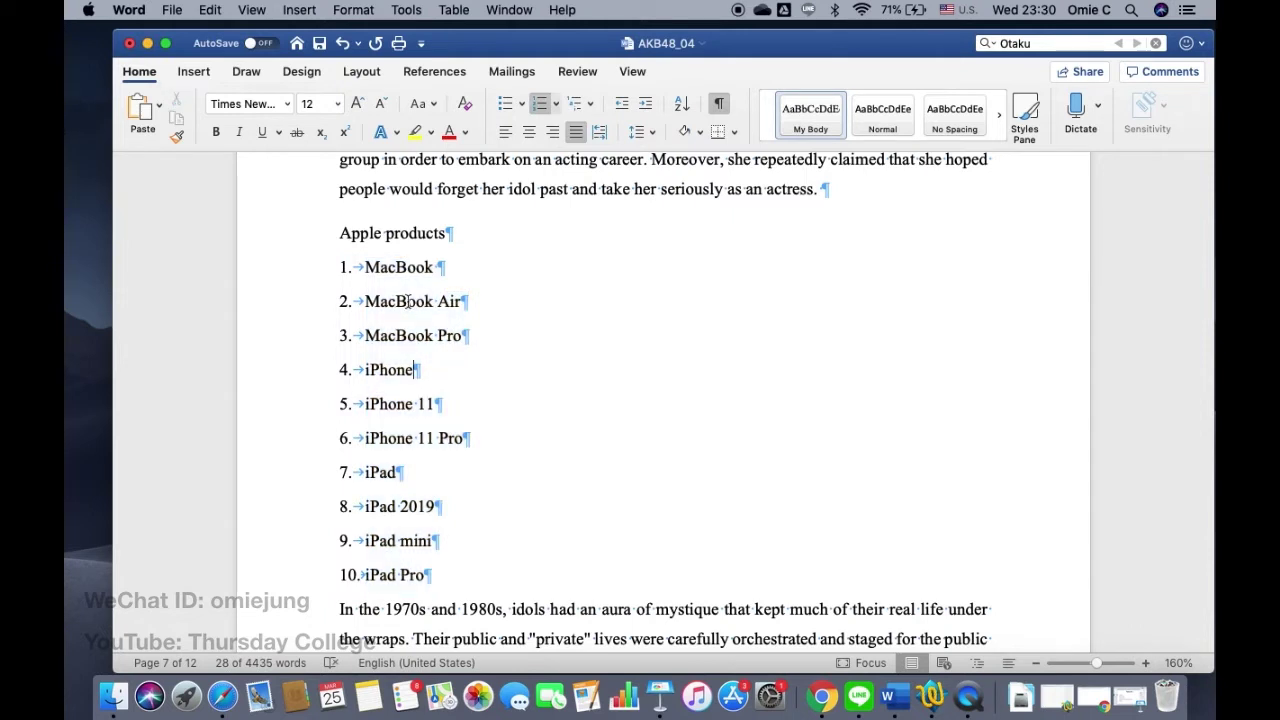
# Demote MacBook Air and MacBook Pro under MacBook, and iPhone 11 and iPhone 11 Pro under iPhone, as second-level items.
pyautogui.moveTo(476, 334); pyautogui.dragTo(346, 300)
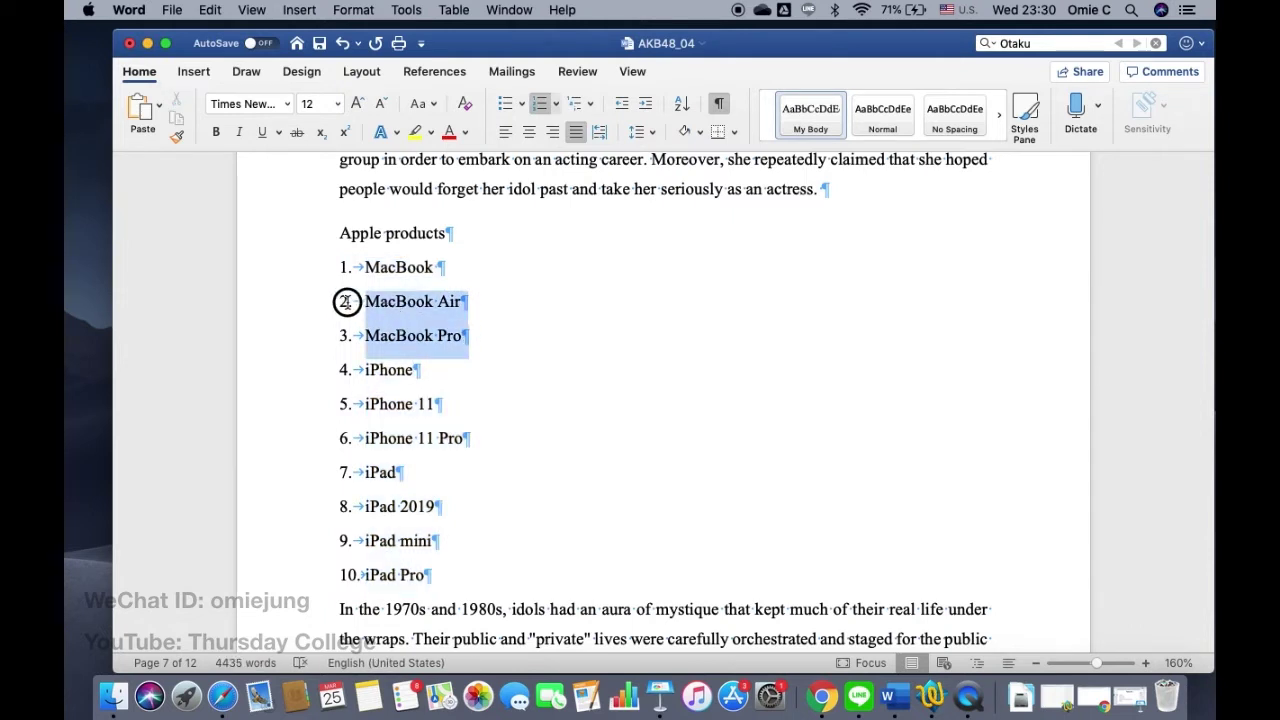
pyautogui.click(646, 104)
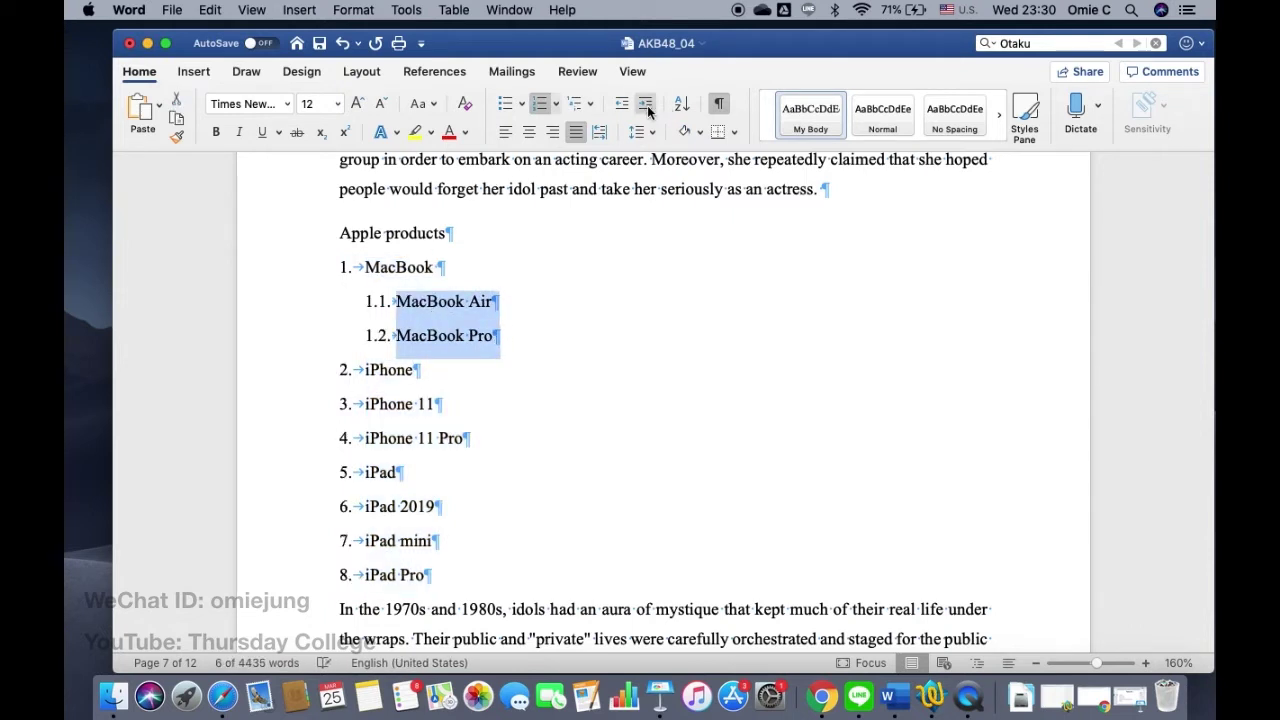
pyautogui.scroll(-1, 451, 446)
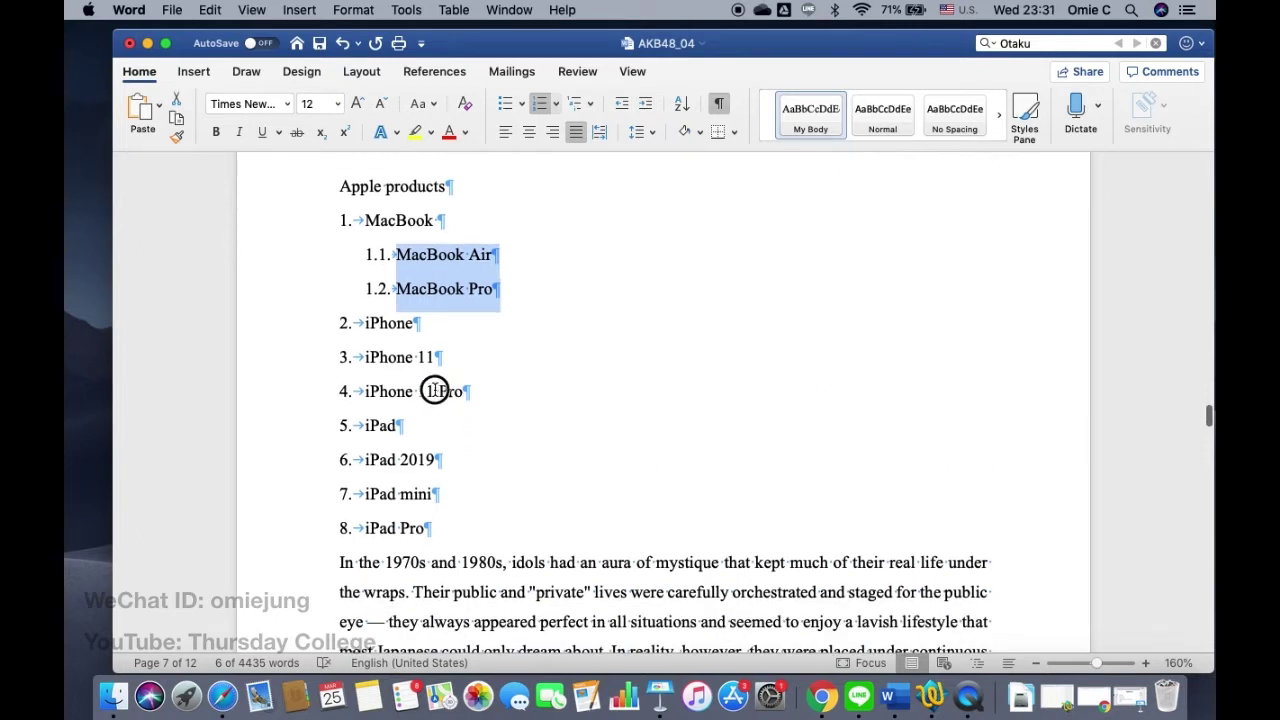
pyautogui.moveTo(465, 397); pyautogui.dragTo(354, 356)
pyautogui.click(646, 104)
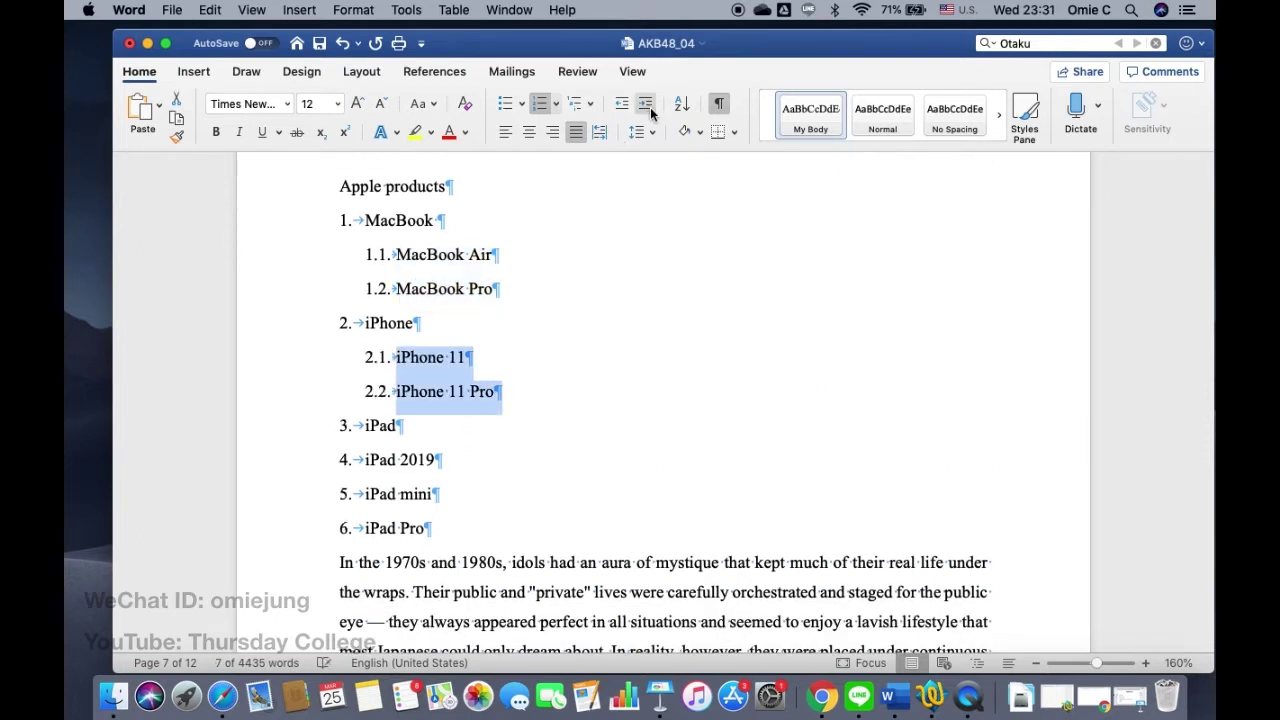
pyautogui.scroll(2, 470, 362)
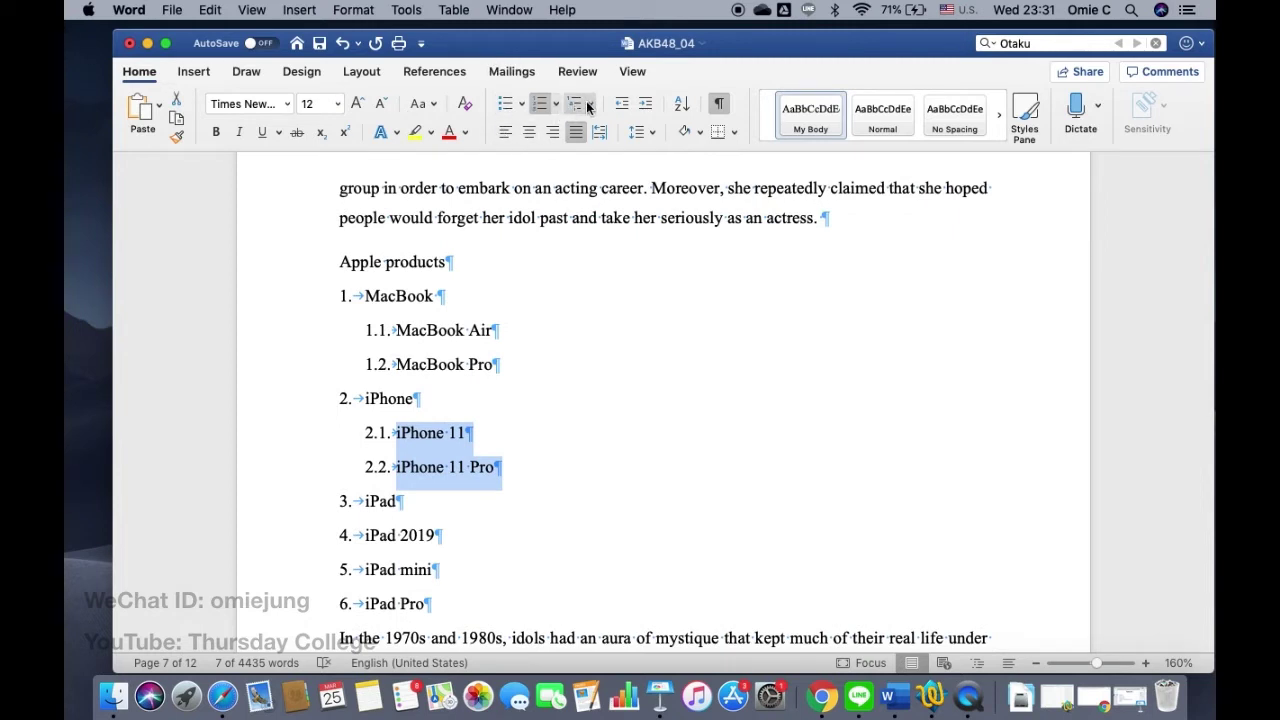
# Undo the demotion of the iPhone and MacBook models.
pyautogui.press('super+z')
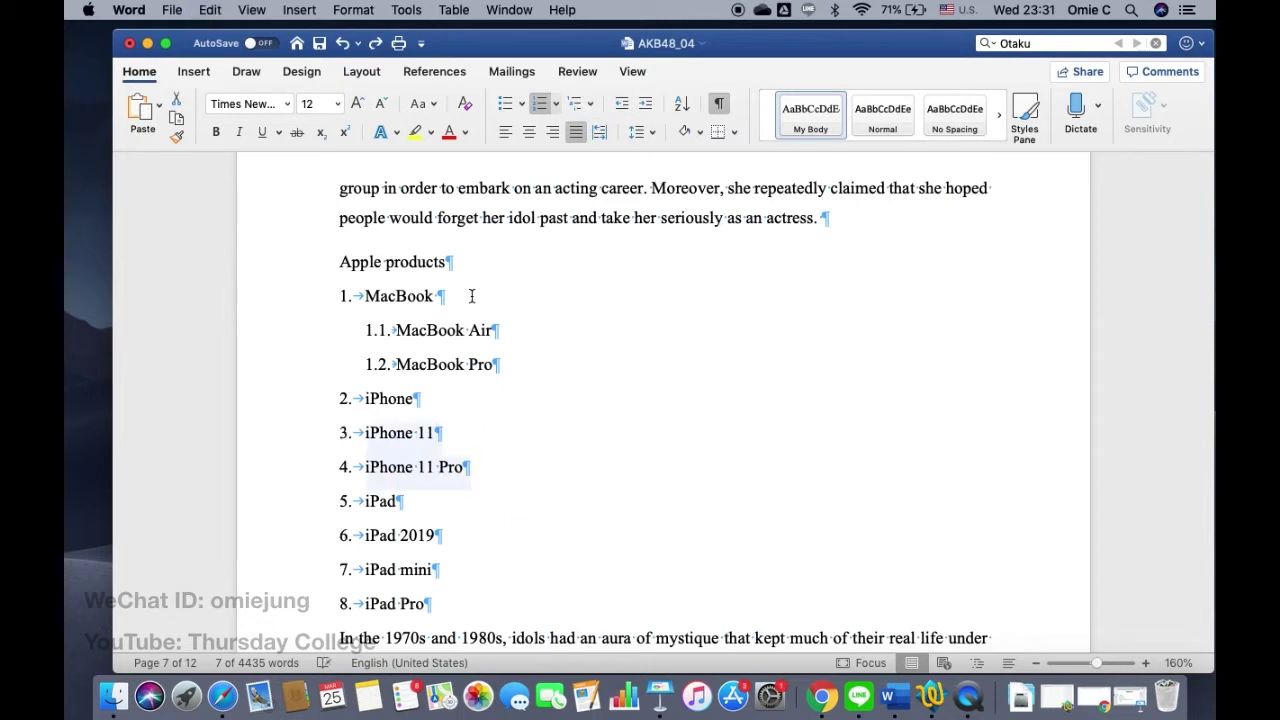
pyautogui.press('super+z')
pyautogui.click(465, 481)
# Clear the list numbering from the whole Apple products list by choosing the None number format.
pyautogui.scroll(-3, 463, 485)
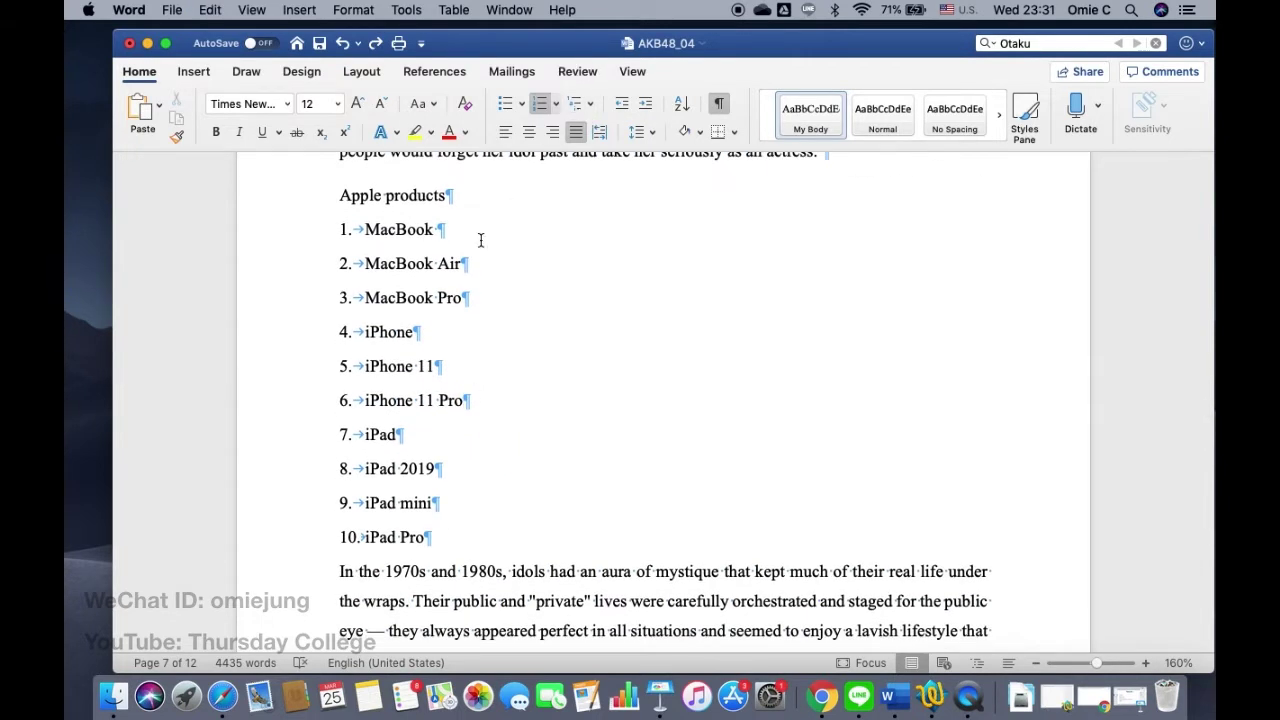
pyautogui.moveTo(444, 537); pyautogui.dragTo(352, 247)
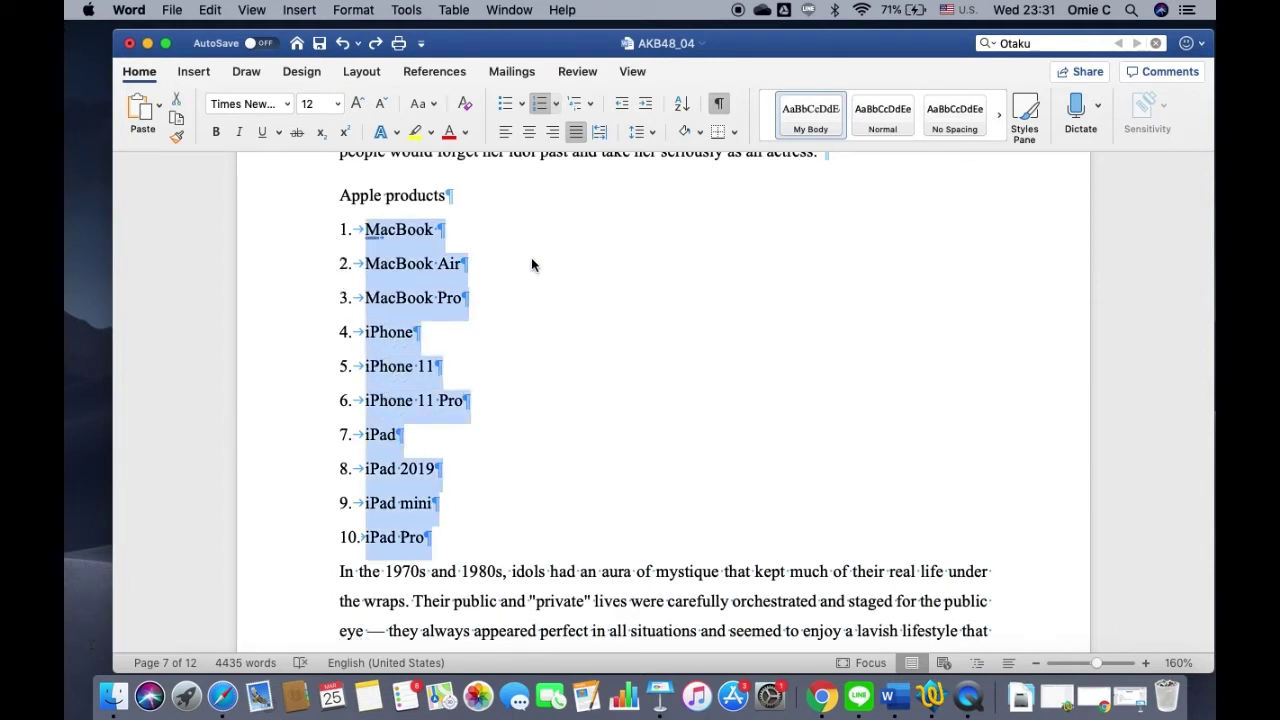
pyautogui.click(556, 104)
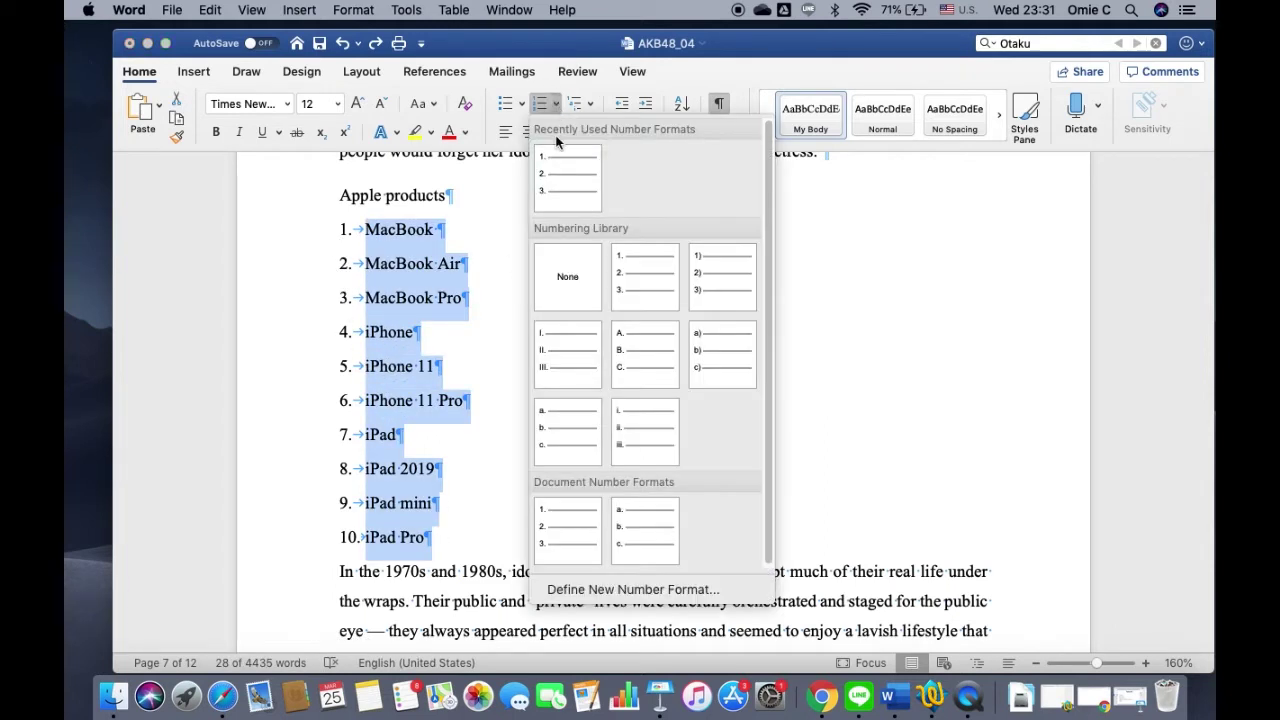
pyautogui.click(565, 276)
pyautogui.click(440, 486)
# Reapply the 1., 1.1., 1.1.1. multilevel list format to the ten unnumbered product lines under Apple products.
pyautogui.moveTo(406, 537); pyautogui.dragTo(336, 240)
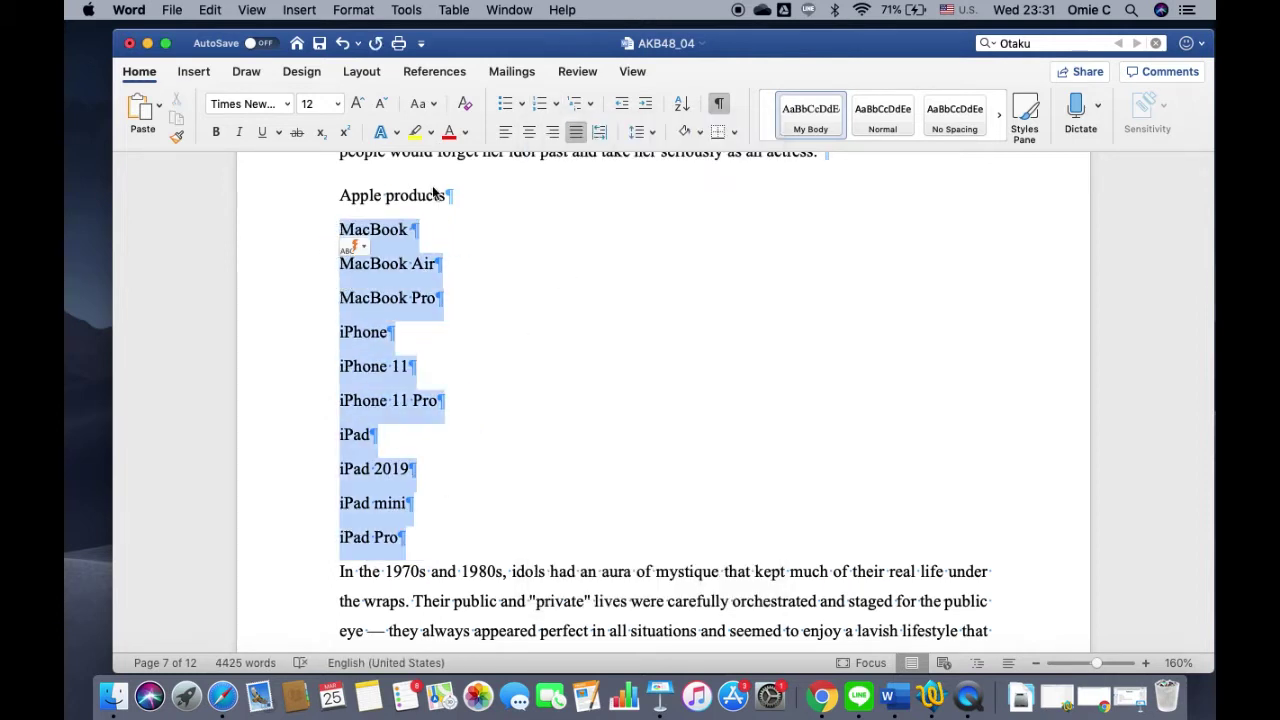
pyautogui.click(589, 104)
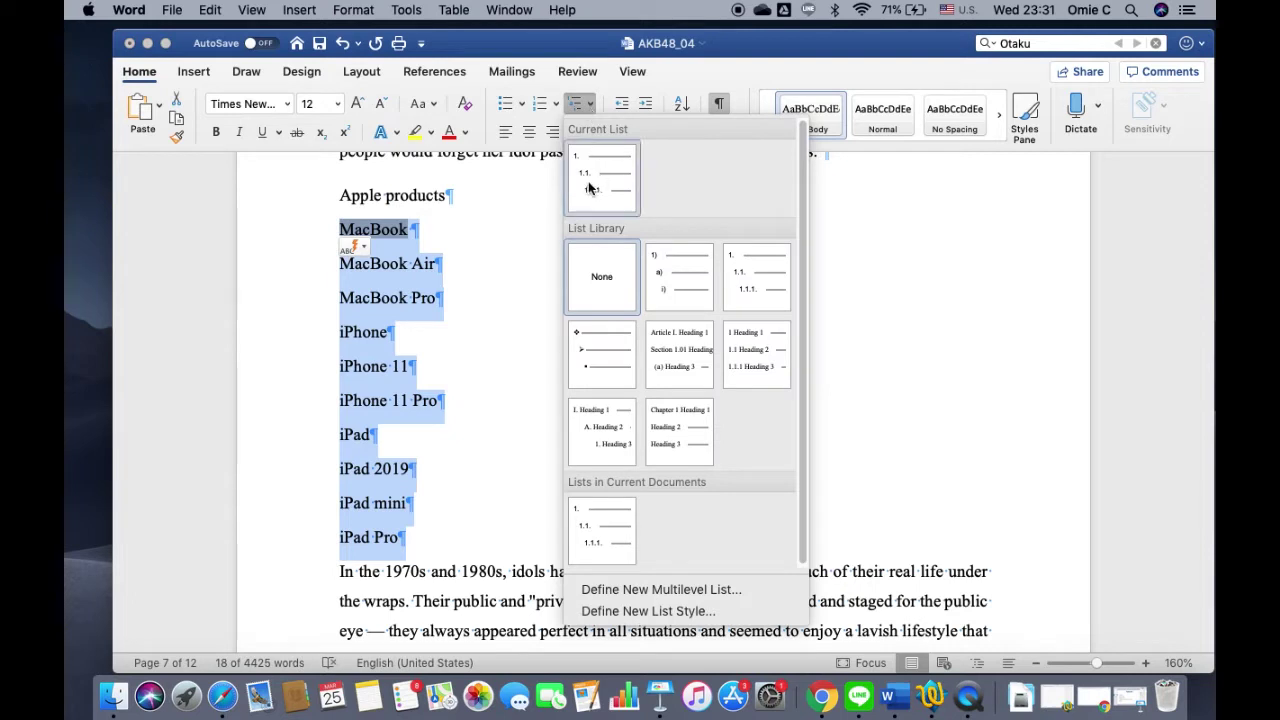
pyautogui.click(763, 294)
pyautogui.click(446, 317)
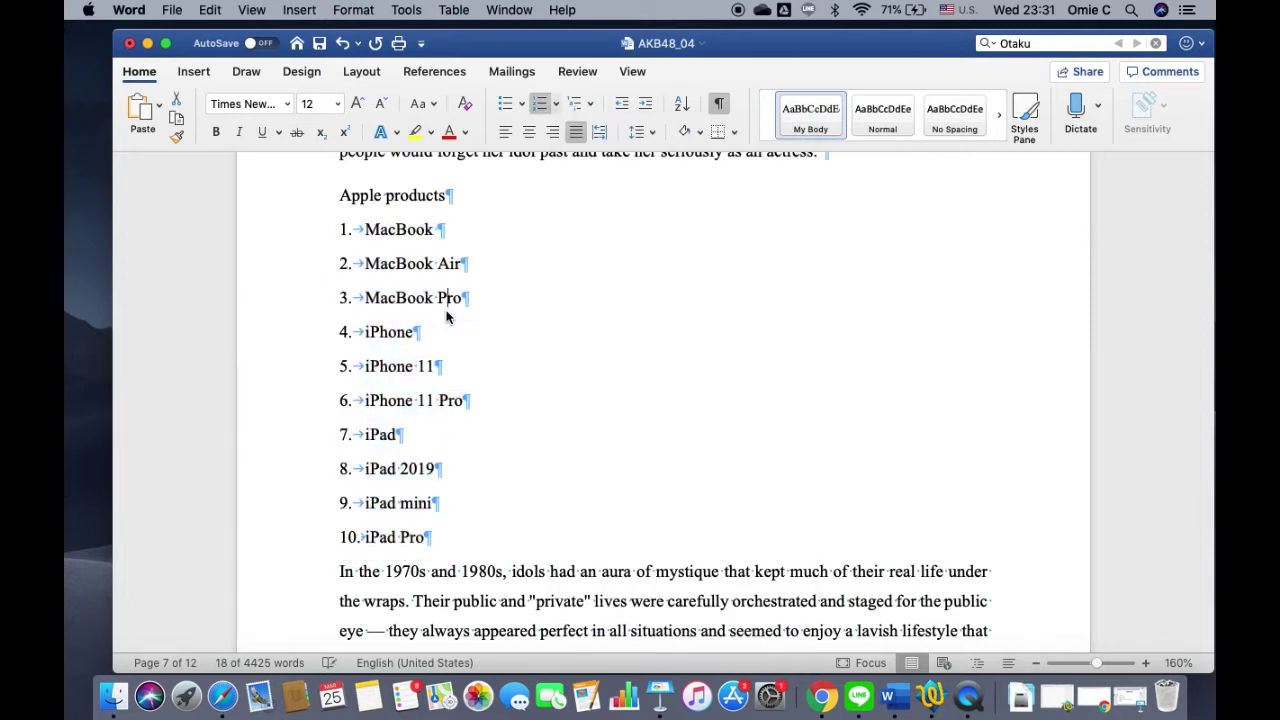
# Demote the specific MacBook, iPhone and iPad models to second-level items under their respective MacBook, iPhone and iPad entries.
pyautogui.moveTo(491, 298); pyautogui.dragTo(368, 254)
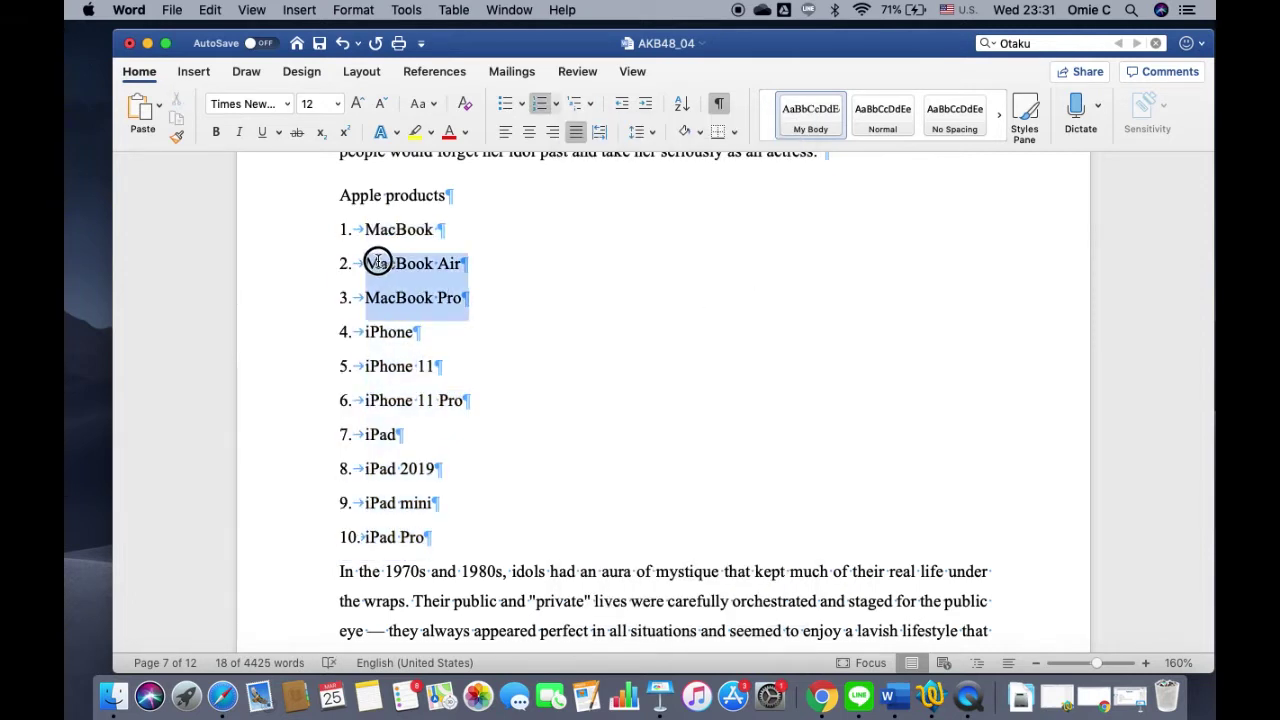
pyautogui.click(646, 105)
pyautogui.moveTo(476, 400); pyautogui.dragTo(343, 354)
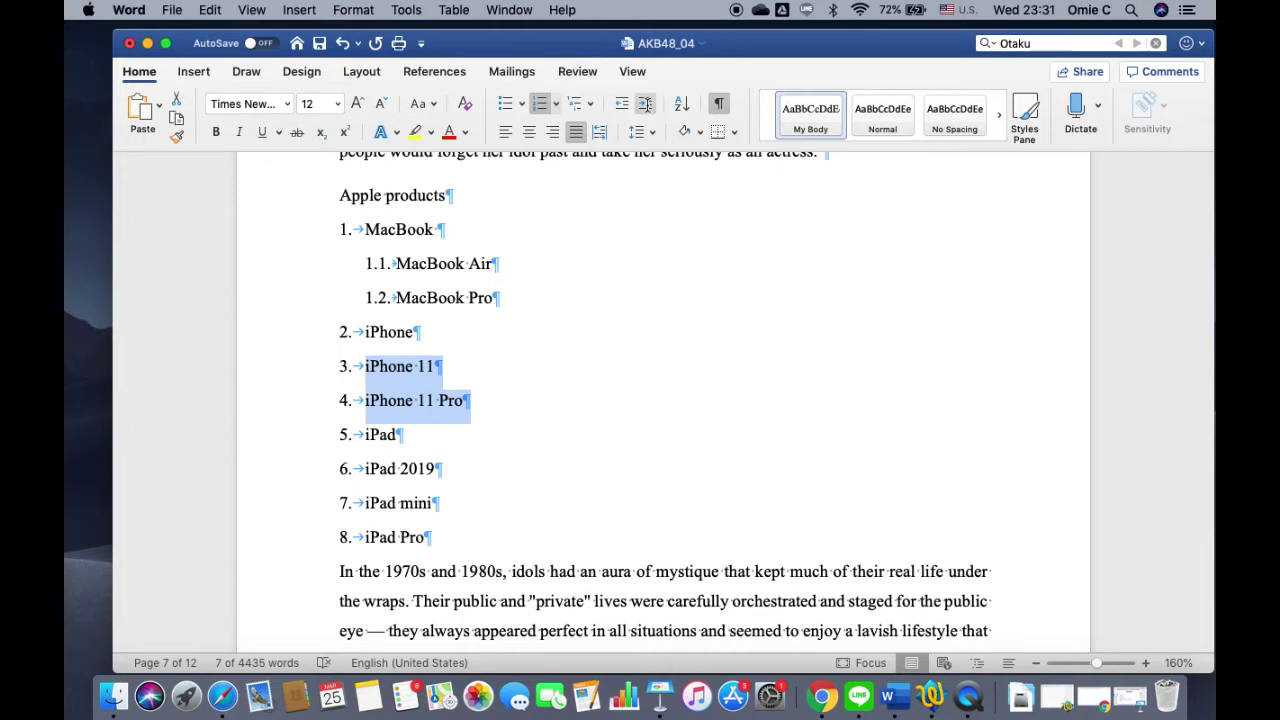
pyautogui.click(646, 105)
pyautogui.scroll(-2, 490, 424)
pyautogui.moveTo(441, 477); pyautogui.dragTo(351, 409)
pyautogui.click(649, 110)
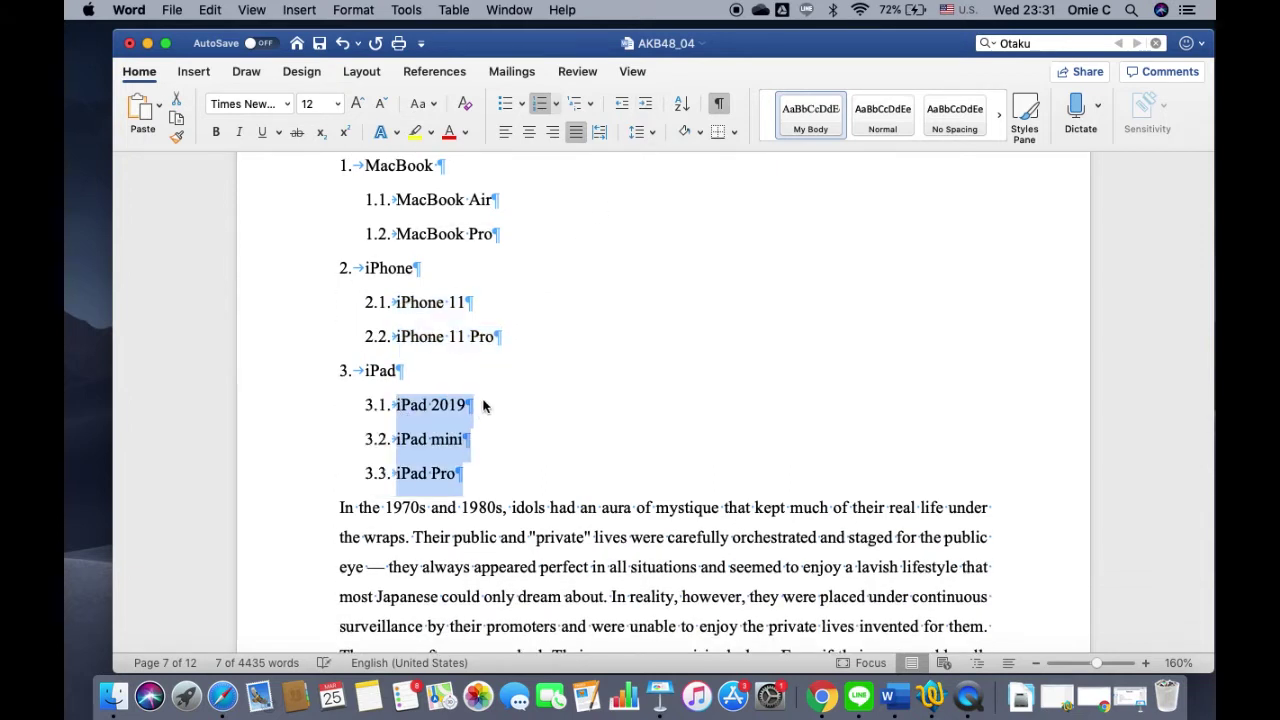
pyautogui.click(479, 404)
# Review the finished multilevel list, check the Topics (3) slide in Keynote, and return to the Word document.
pyautogui.scroll(5, 479, 404)
pyautogui.scroll(-2, 480, 405)
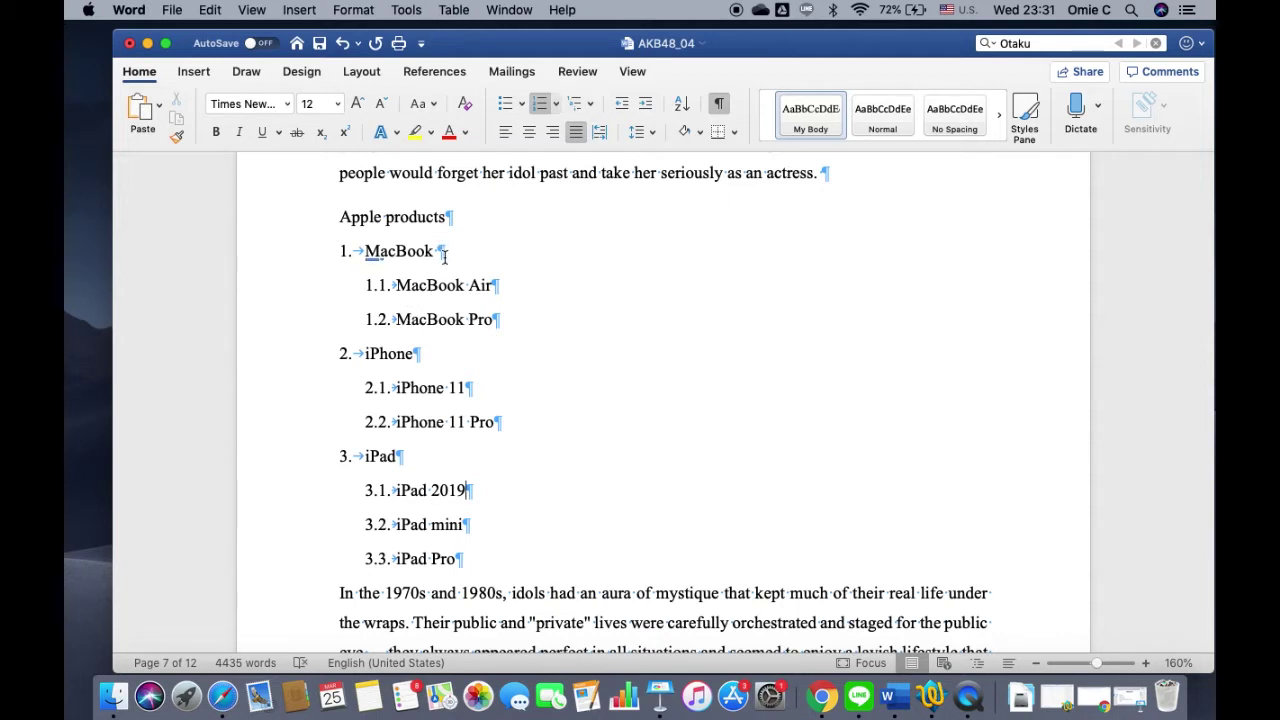
pyautogui.scroll(-2, 446, 256)
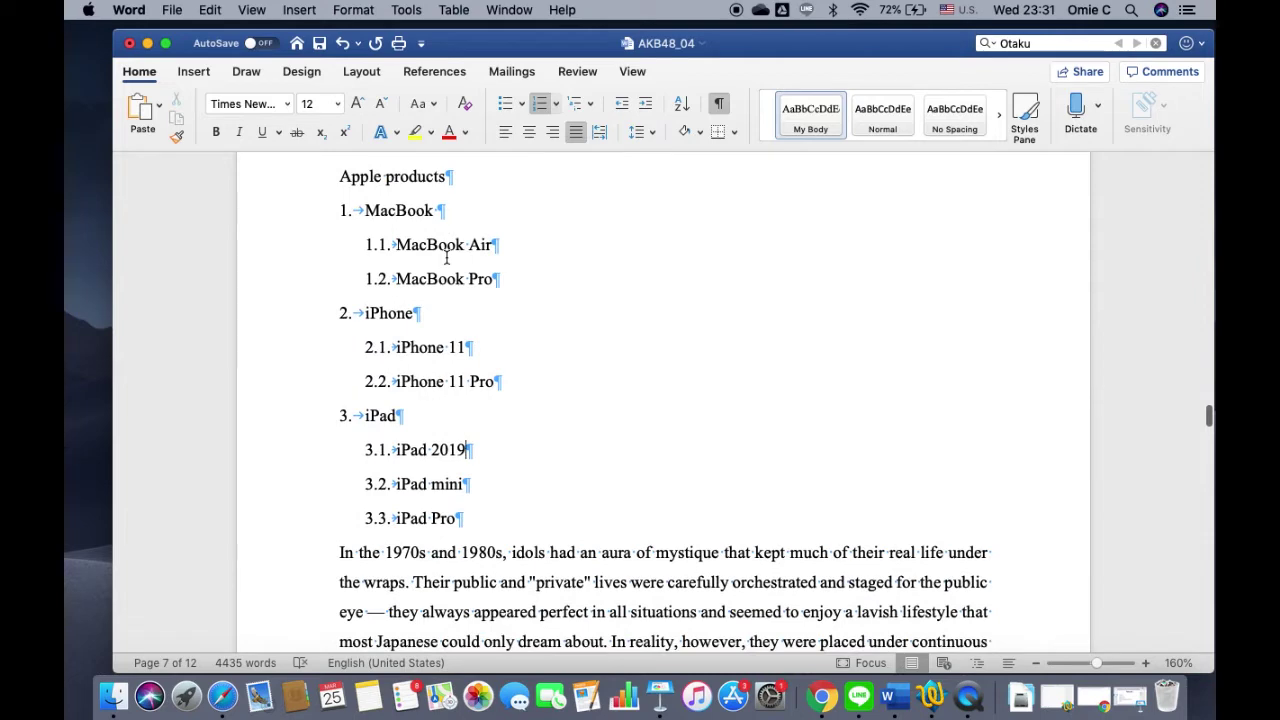
pyautogui.click(651, 690)
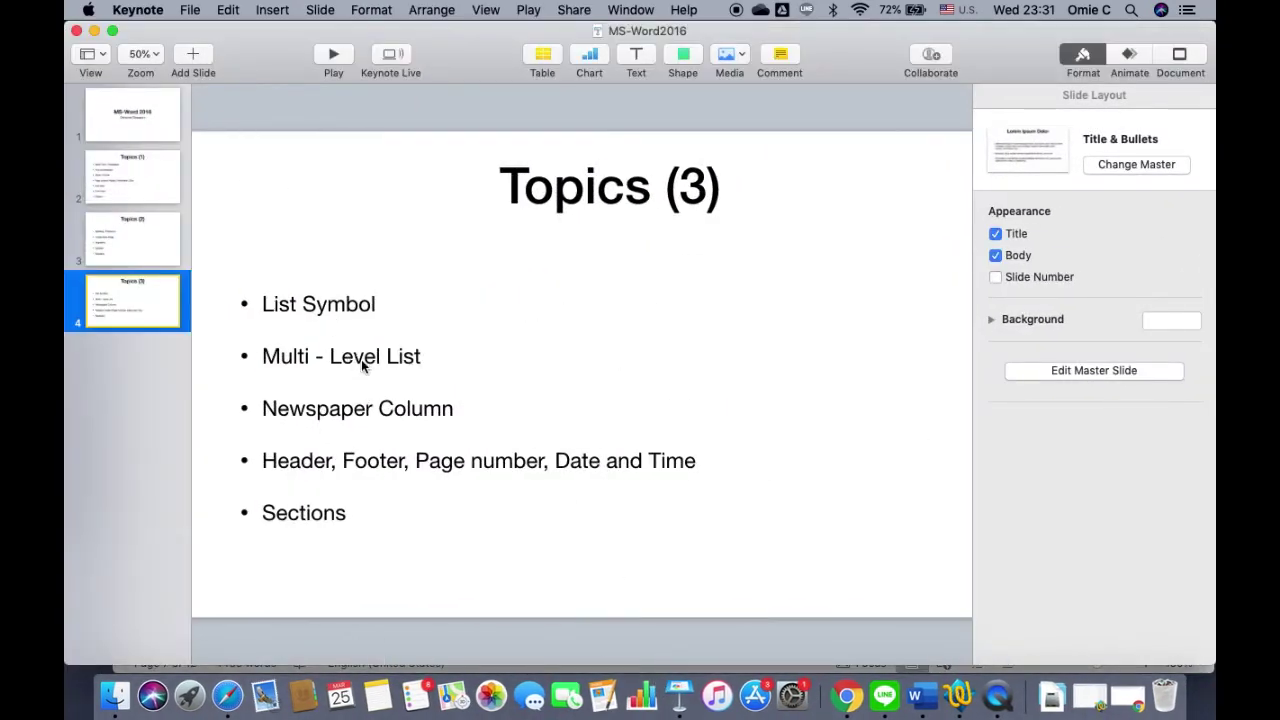
pyautogui.click(94, 31)
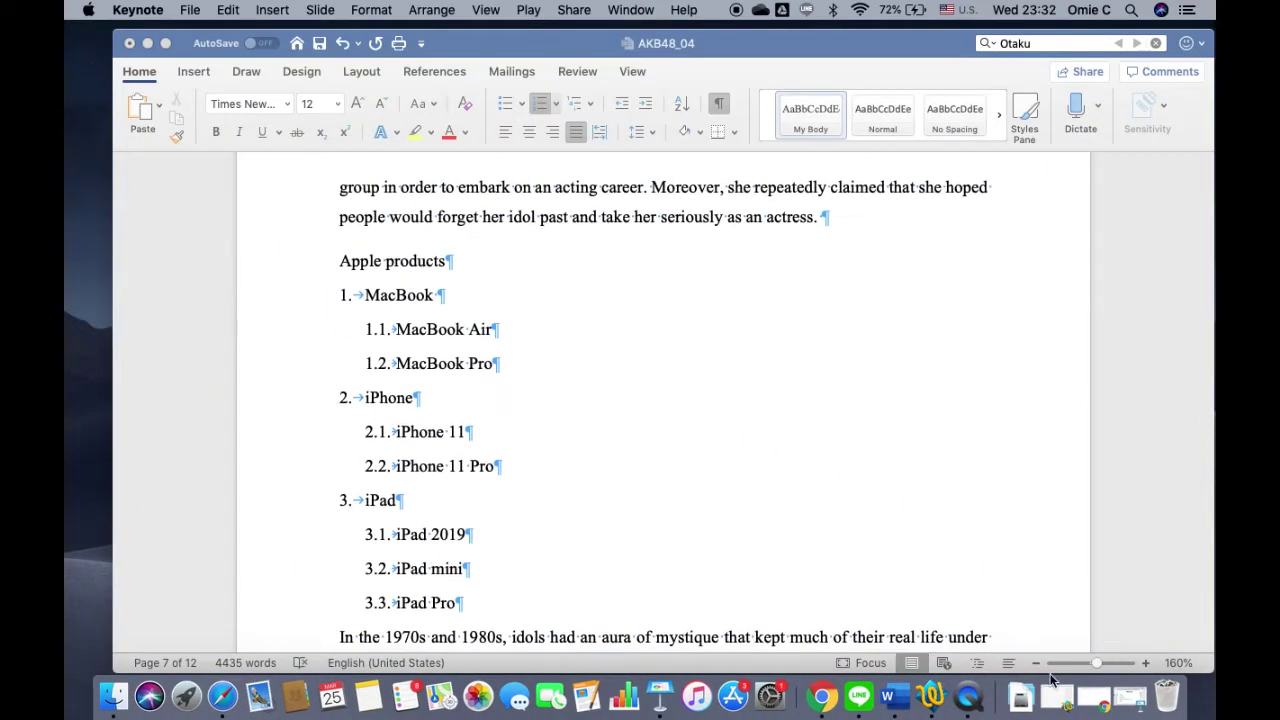
# Lay out the page 6 paragraph beginning "For some people, female Japanese idols" in two columns, viewing the document at 120% zoom.
pyautogui.click(1036, 662)
pyautogui.click(1036, 662)
pyautogui.click(1036, 662)
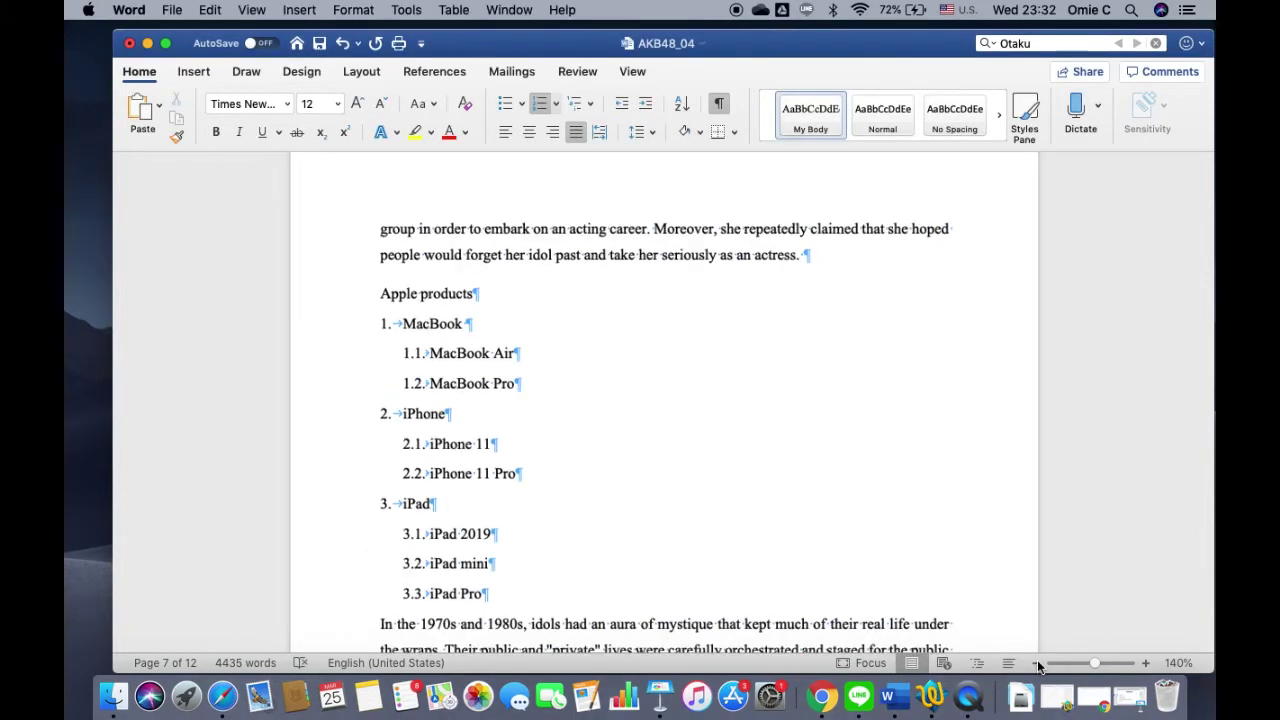
pyautogui.click(1036, 662)
pyautogui.click(1037, 662)
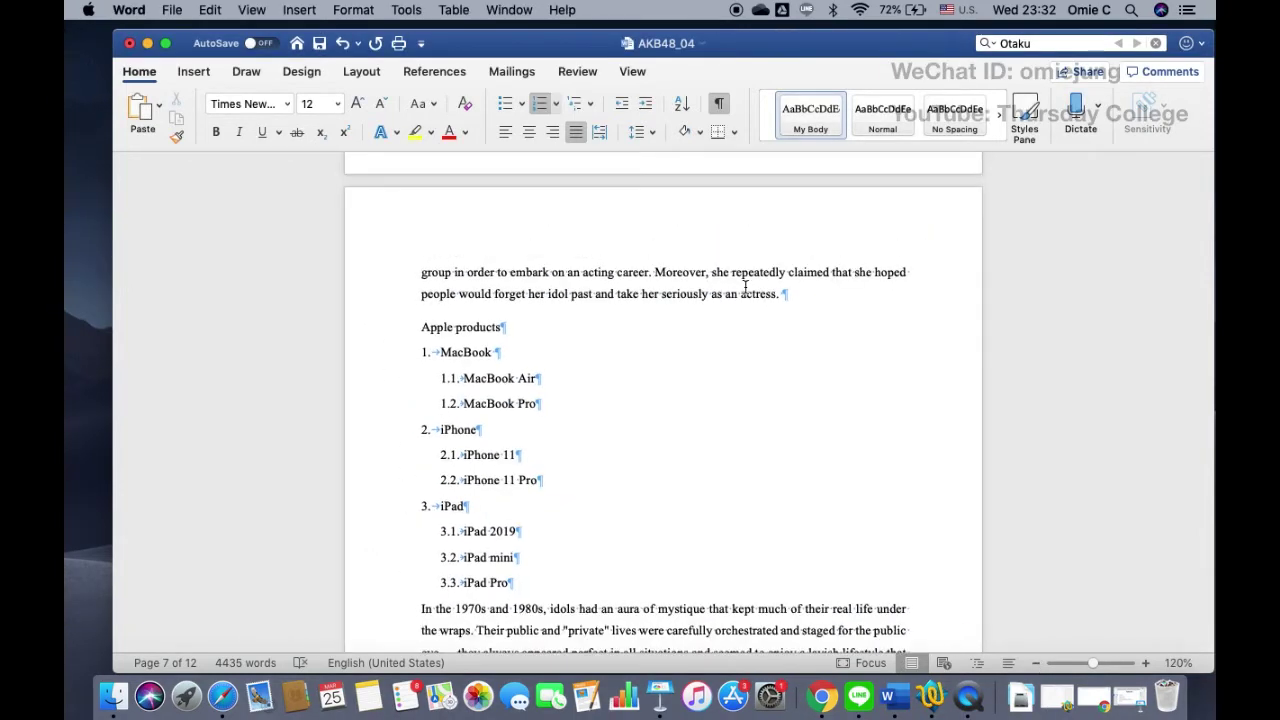
pyautogui.scroll(3, 747, 290)
pyautogui.scroll(12, 747, 290)
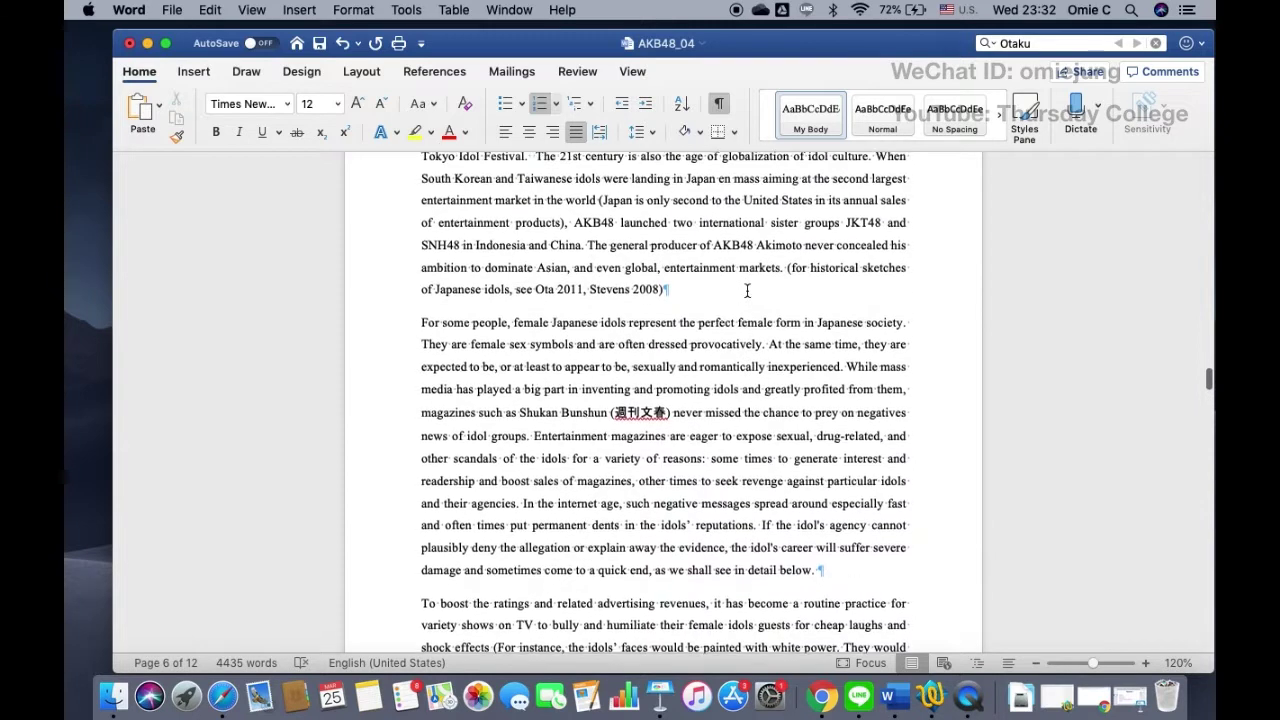
pyautogui.scroll(-2, 747, 290)
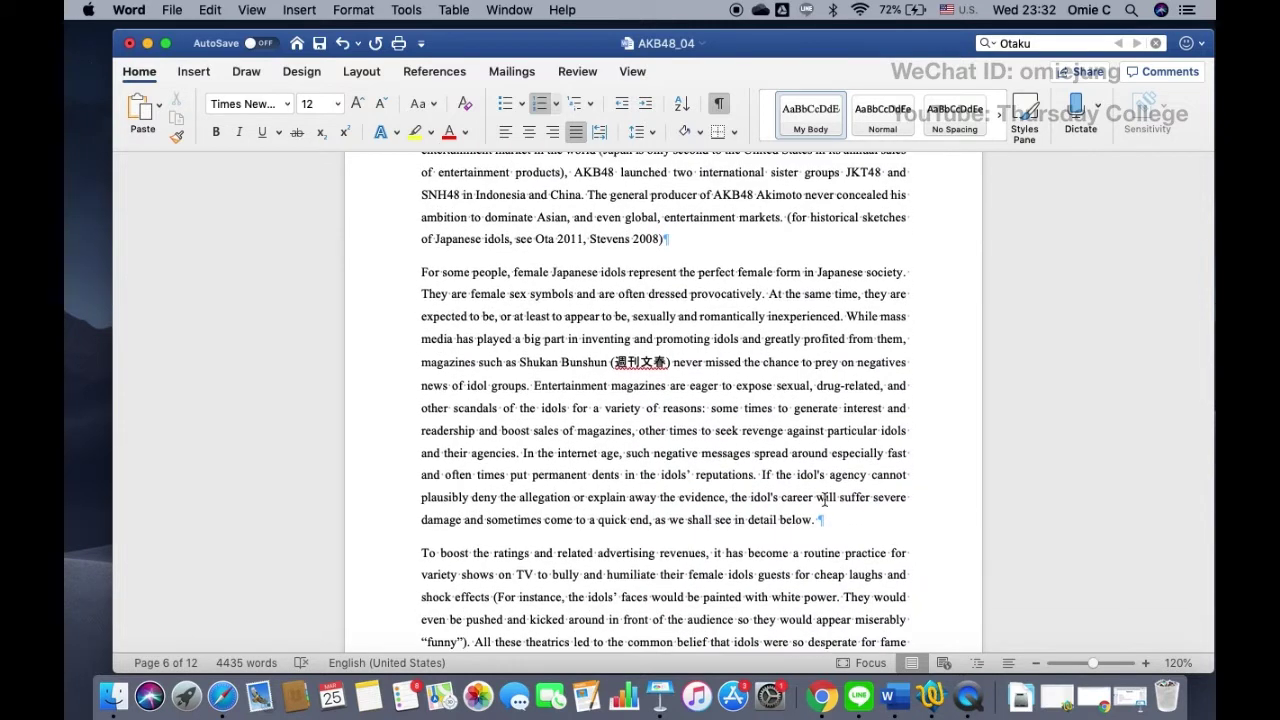
pyautogui.click(508, 375)
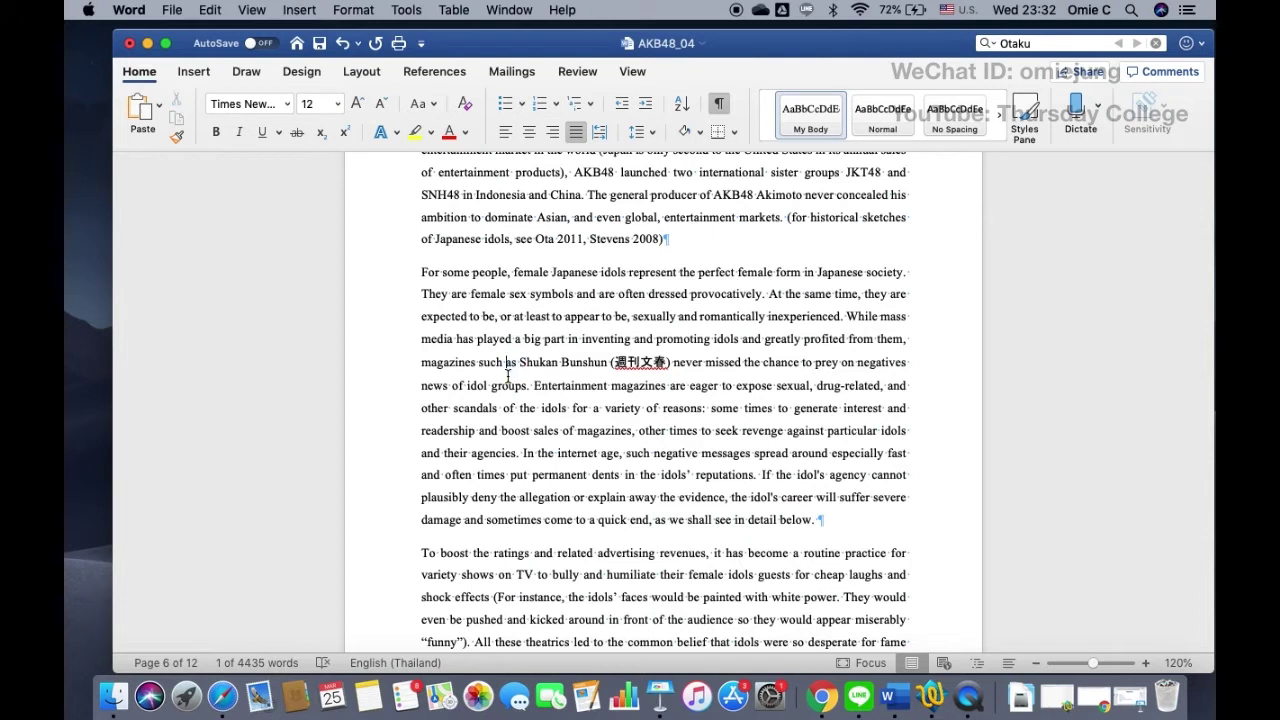
pyautogui.tripleClick(508, 375)
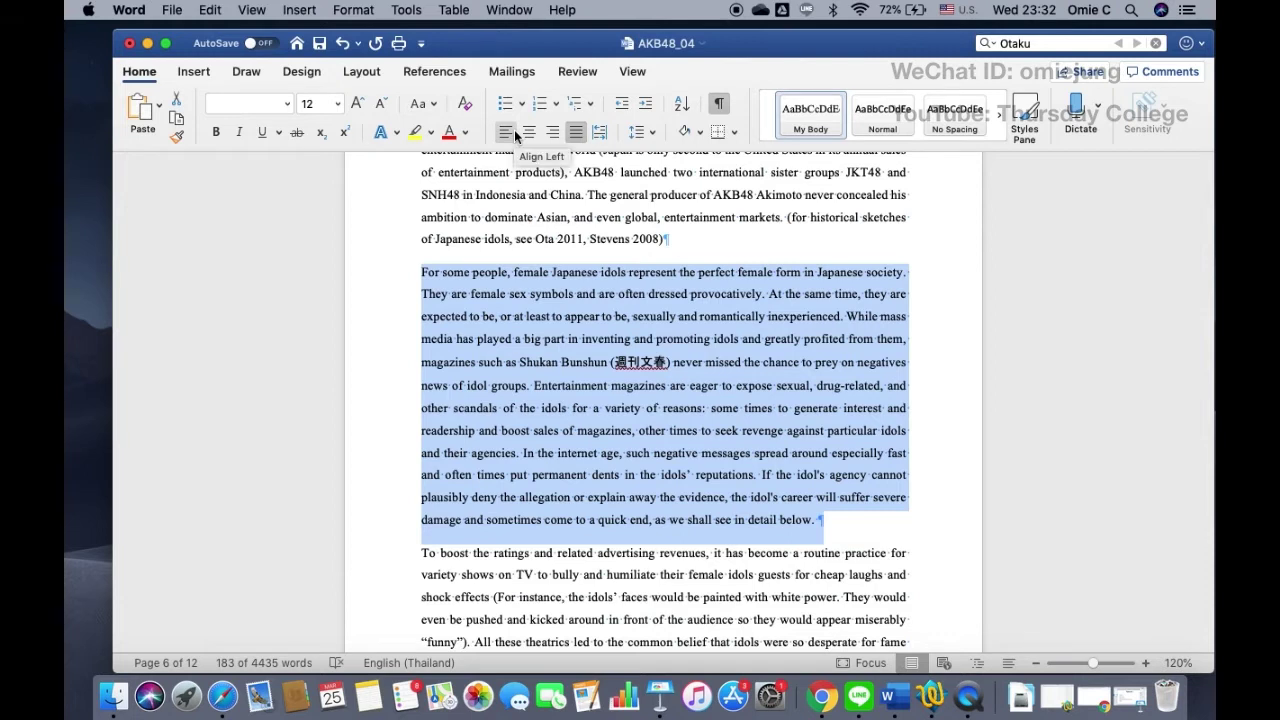
pyautogui.click(362, 76)
pyautogui.click(305, 110)
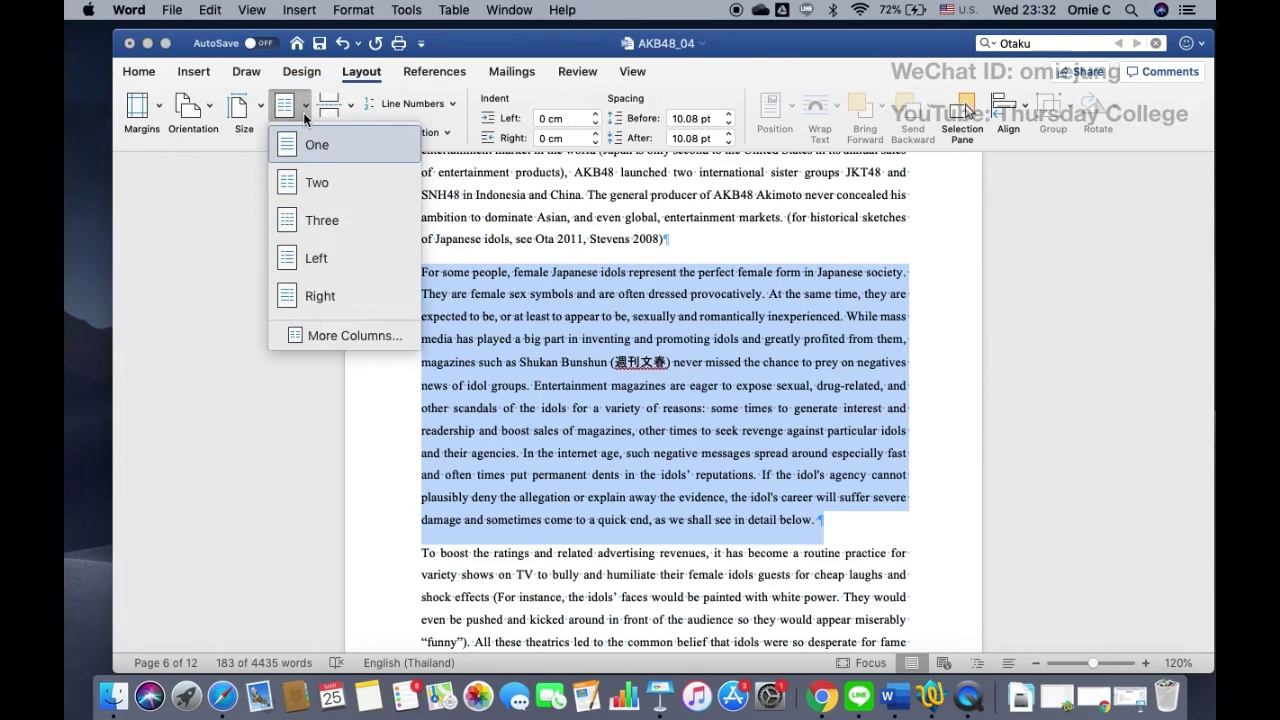
pyautogui.click(317, 182)
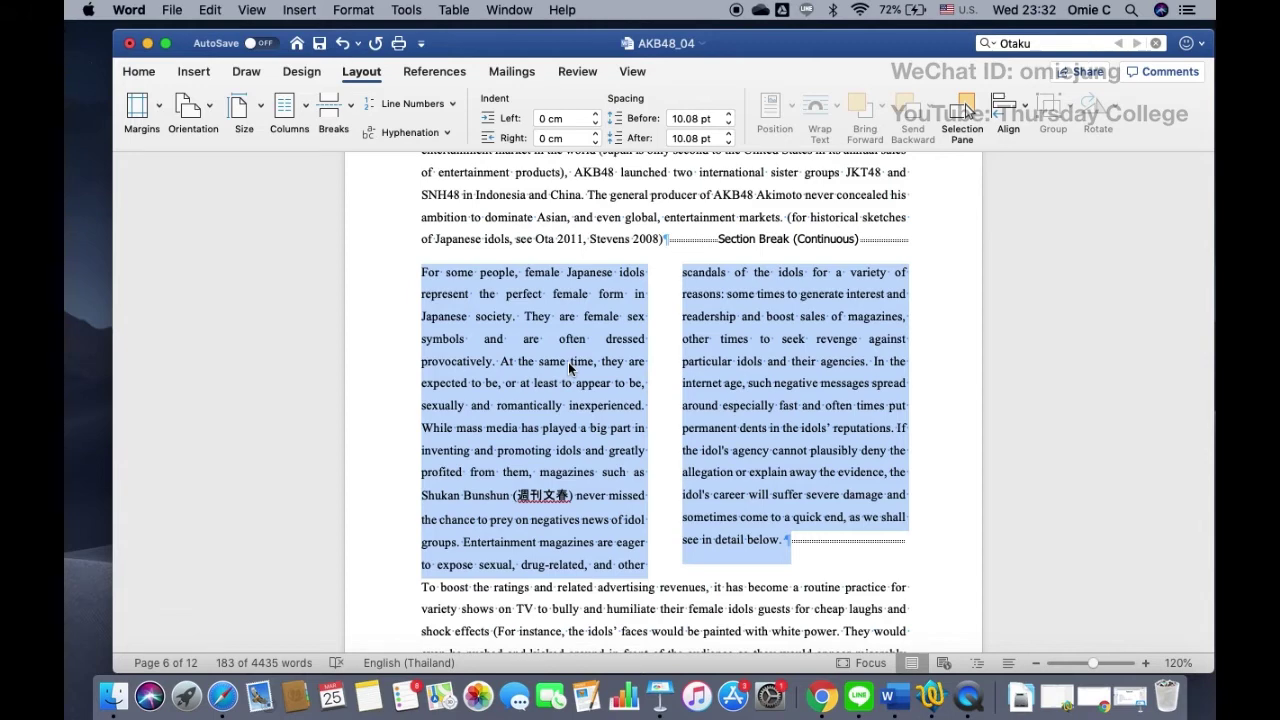
# Undo the two-column layout of the "For some people" paragraph and clear its selection.
pyautogui.press('super+z')
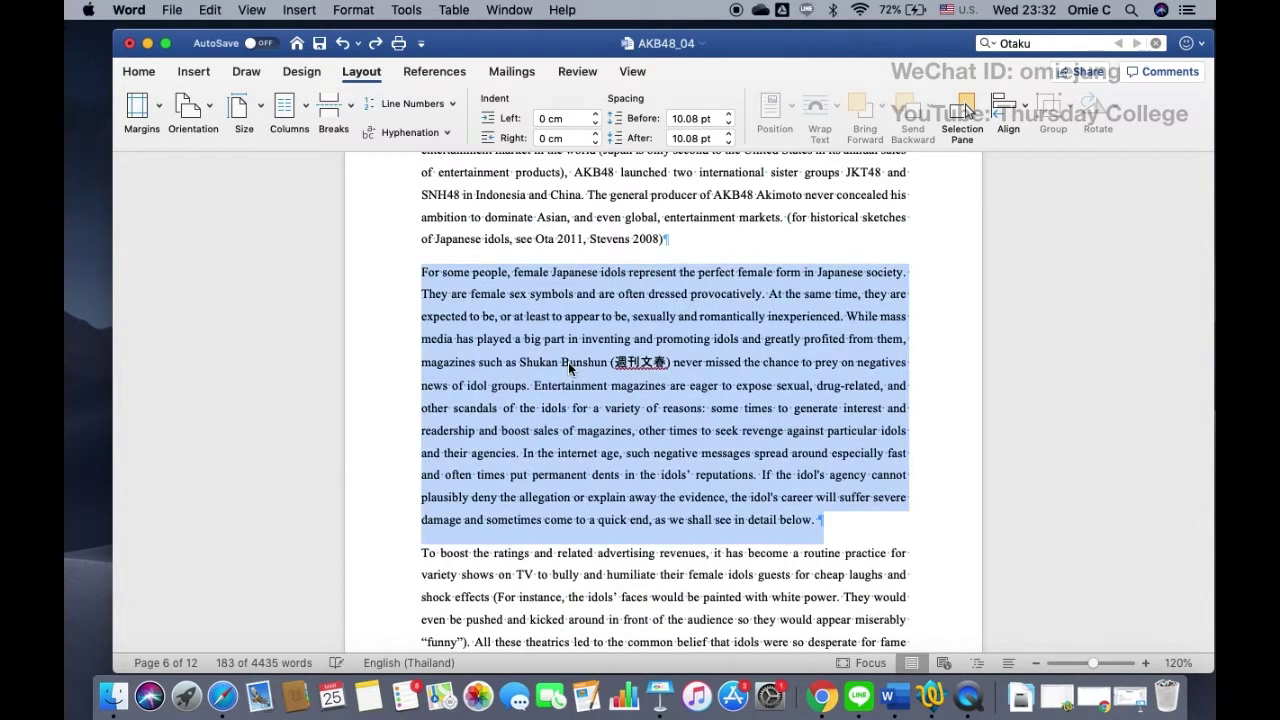
pyautogui.click(812, 510)
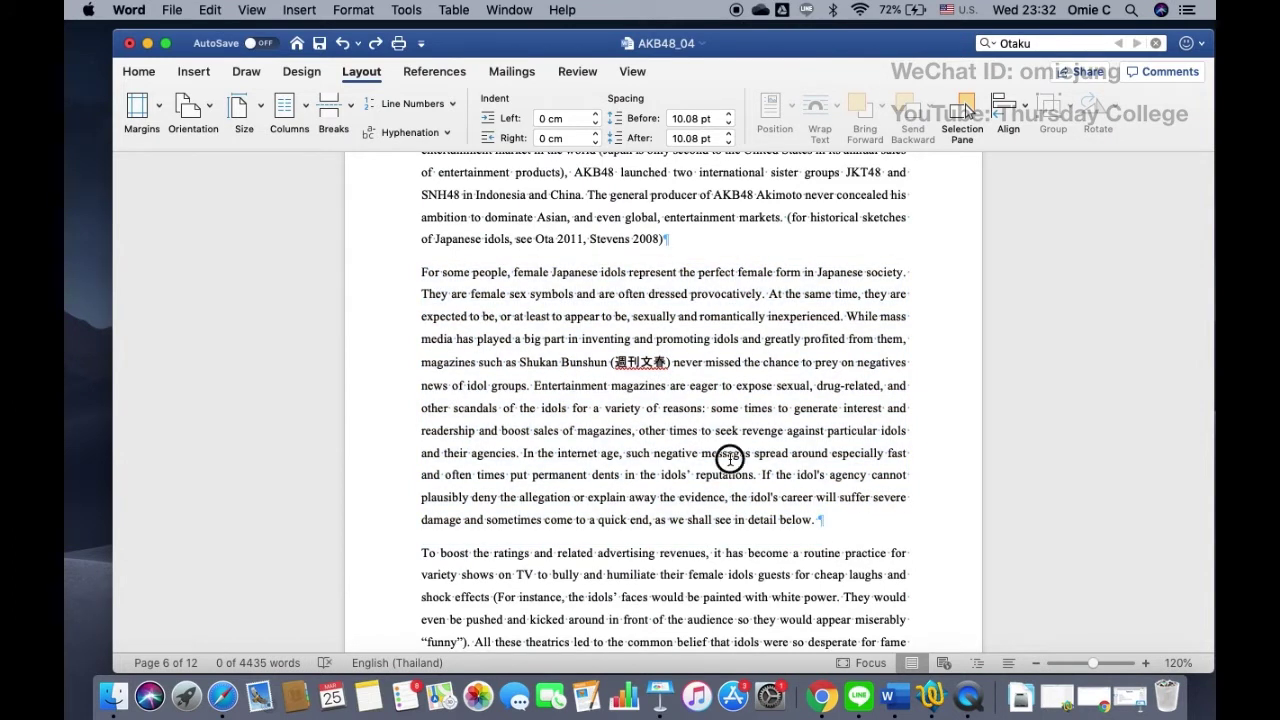
# Select the whole paragraph beginning "For some people, female Japanese idols", lay it out in two columns, and clear the selection.
pyautogui.keyDown('shift'); pyautogui.click(519, 296); pyautogui.keyUp('shift')
pyautogui.tripleClick(527, 345)
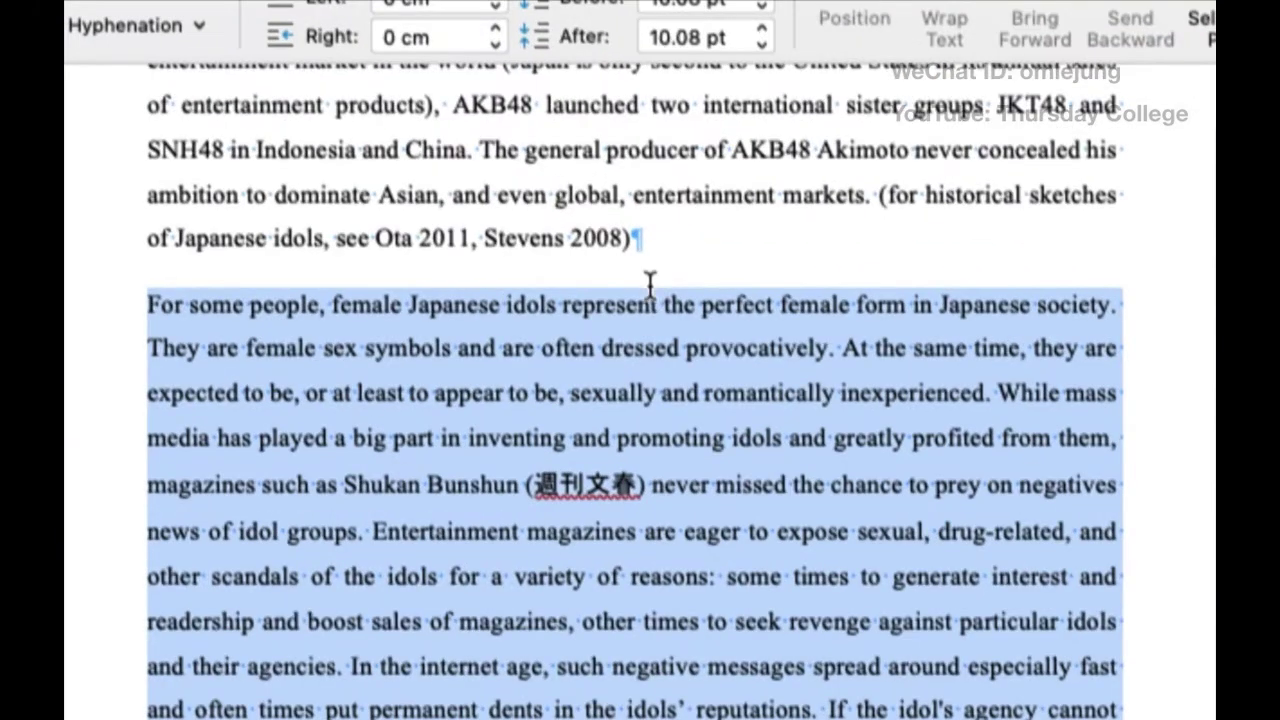
pyautogui.scroll(-5, 673, 262)
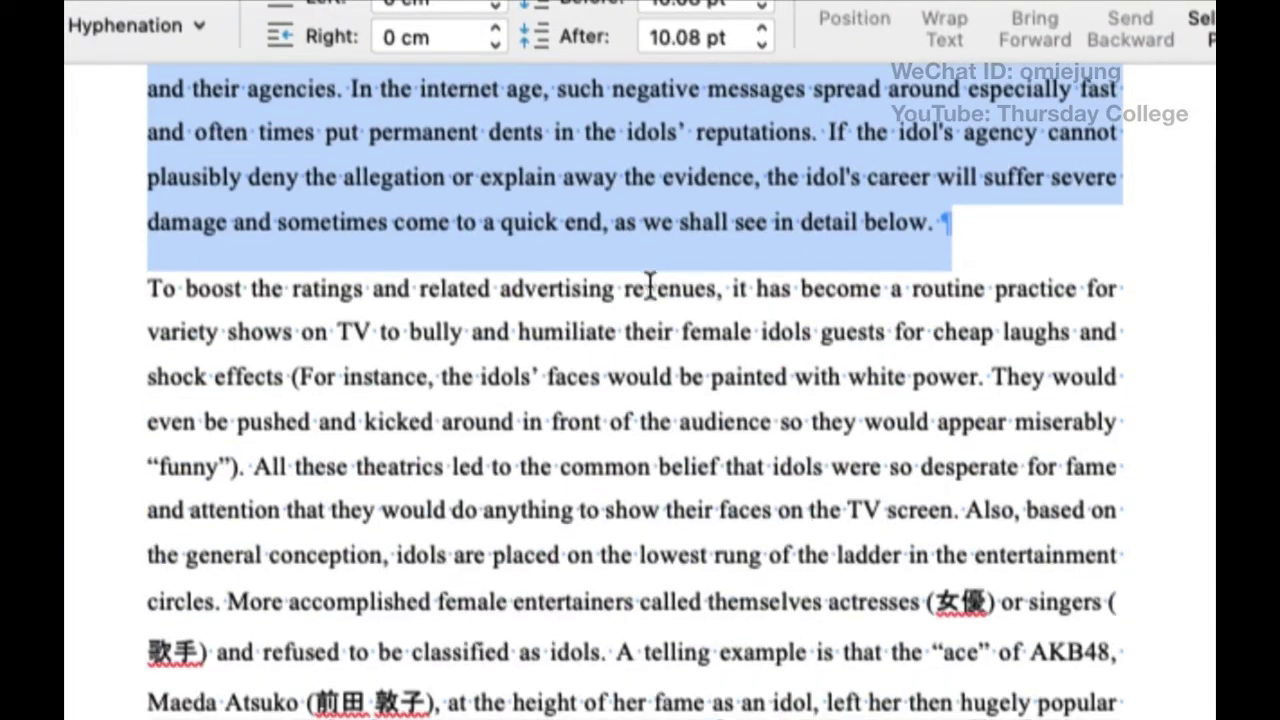
pyautogui.scroll(7, 956, 240)
pyautogui.scroll(-4, 956, 240)
pyautogui.scroll(3, 956, 236)
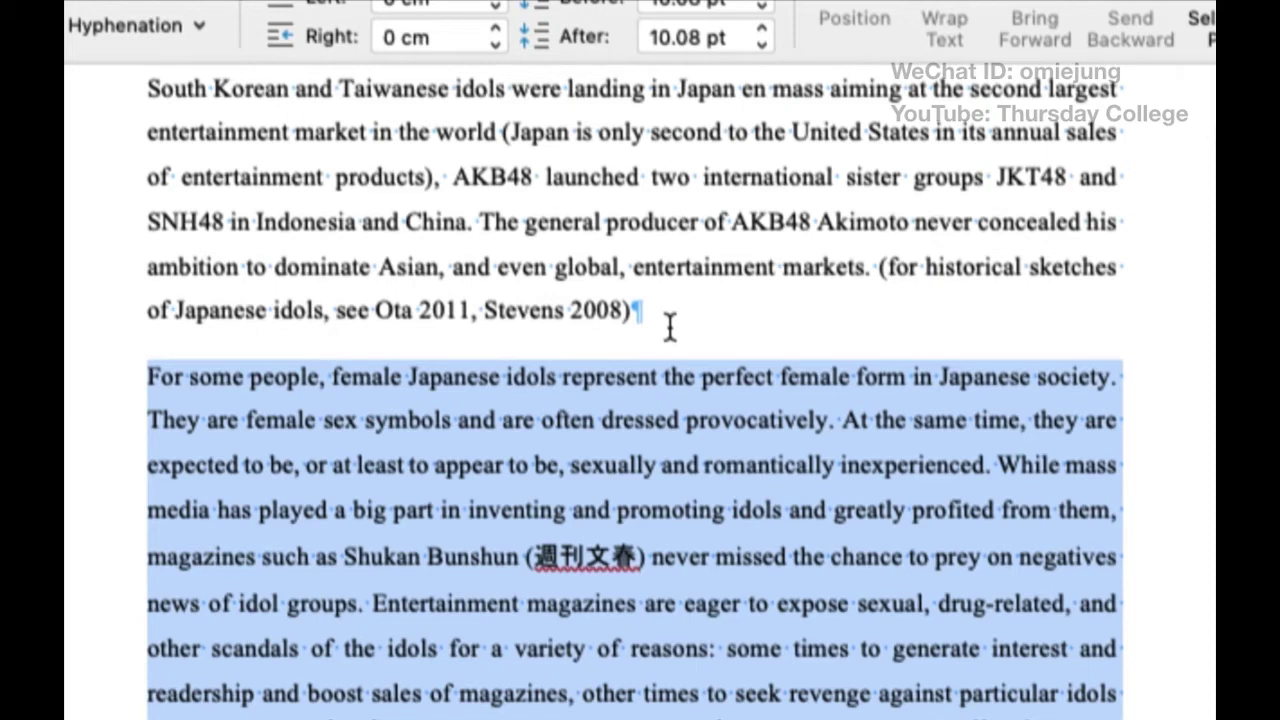
pyautogui.scroll(-2, 670, 328)
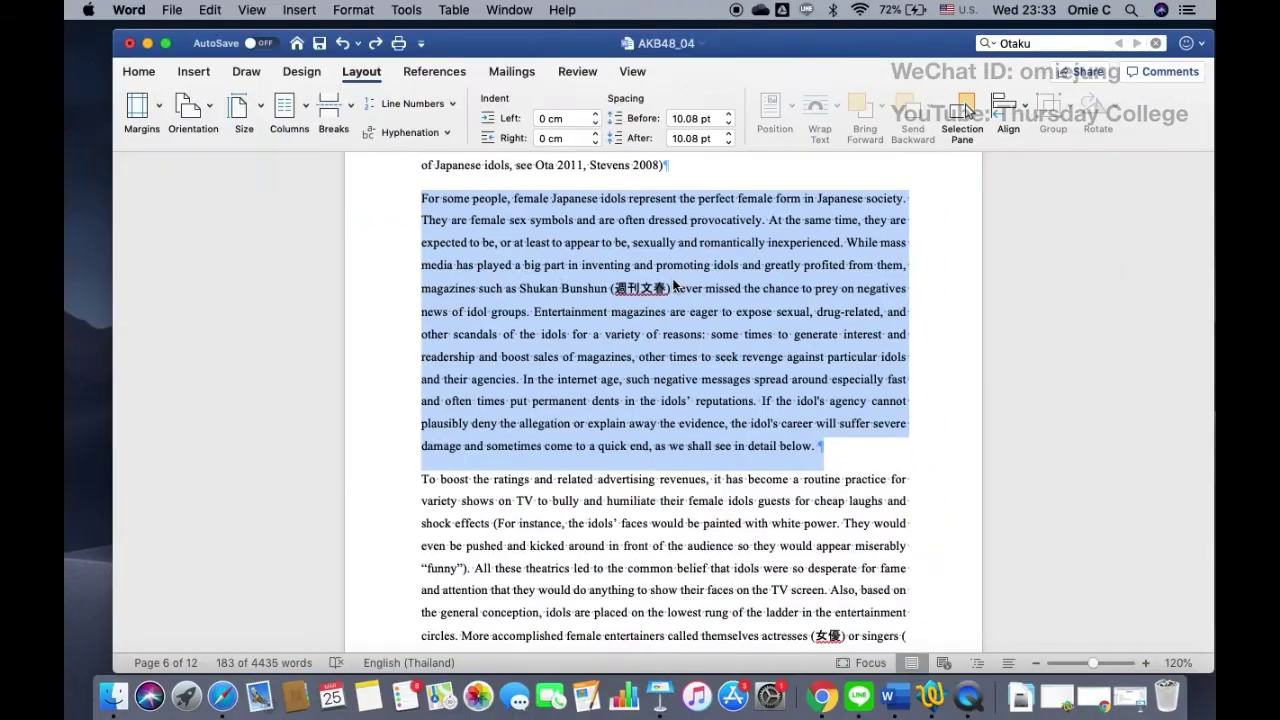
pyautogui.click(307, 110)
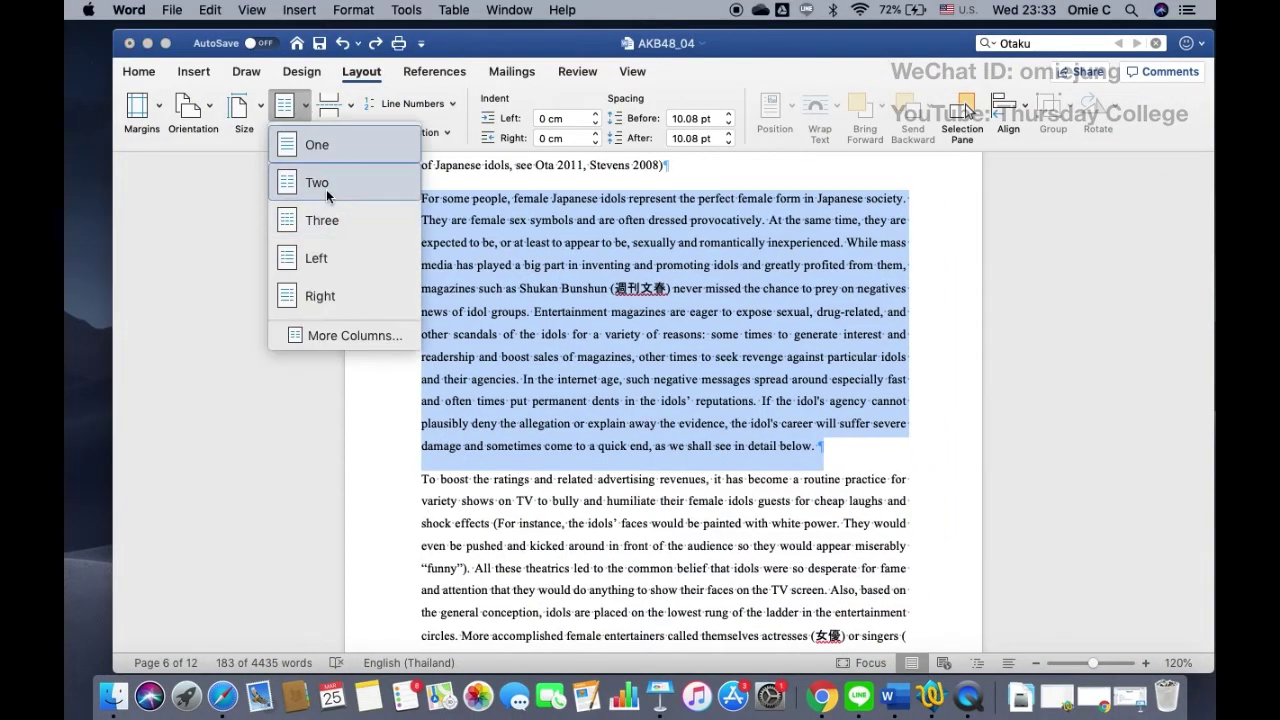
pyautogui.click(283, 180)
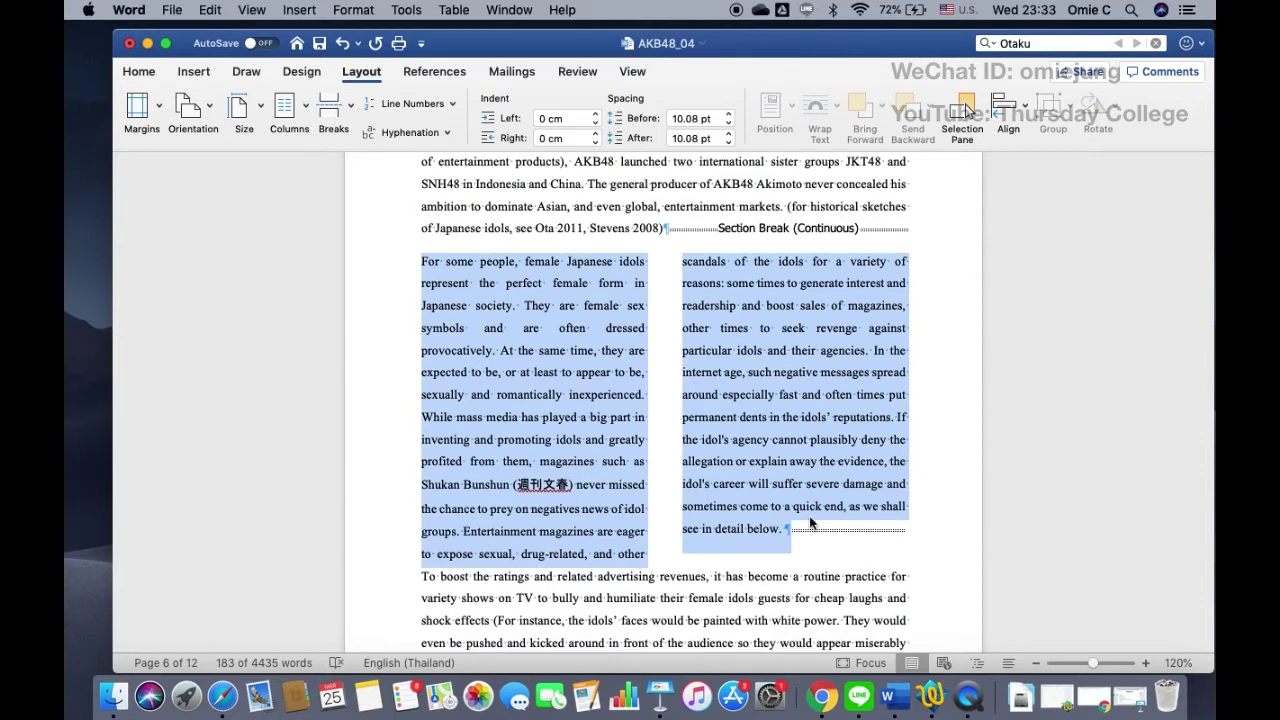
pyautogui.click(838, 533)
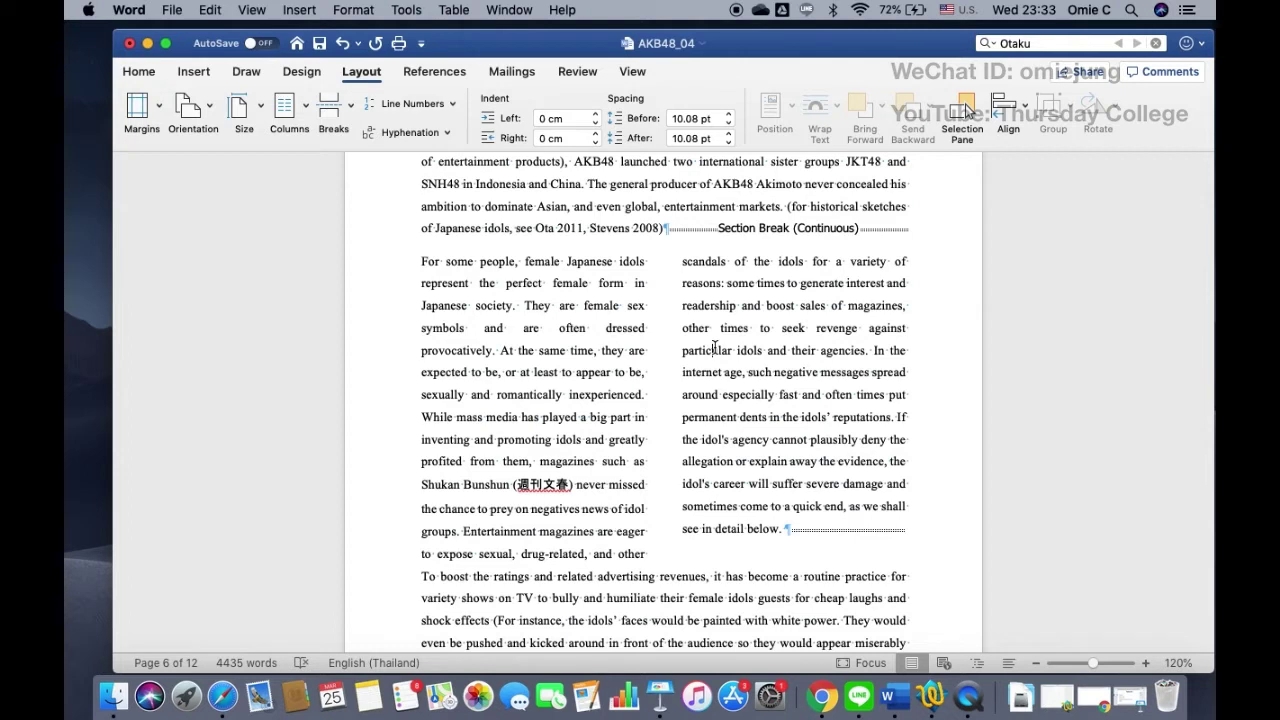
# Show the ruler above the document with the cursor placed in the two-column paragraph.
pyautogui.click(289, 108)
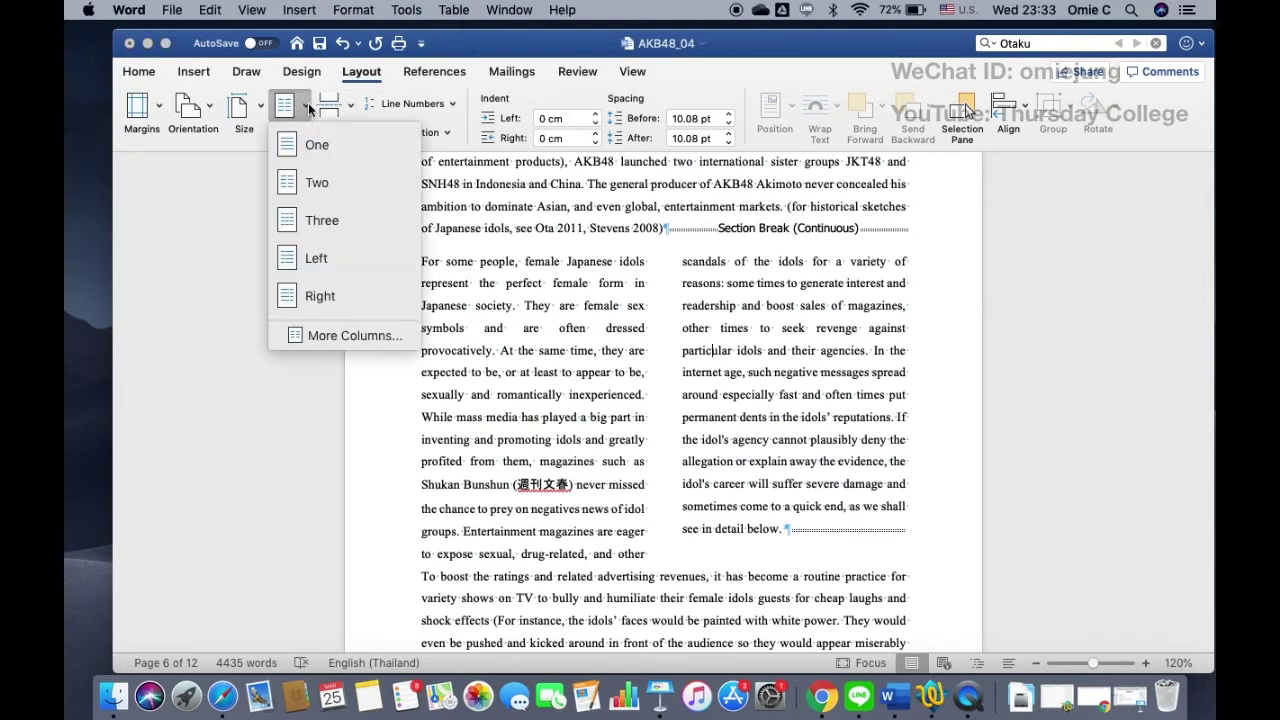
pyautogui.click(613, 362)
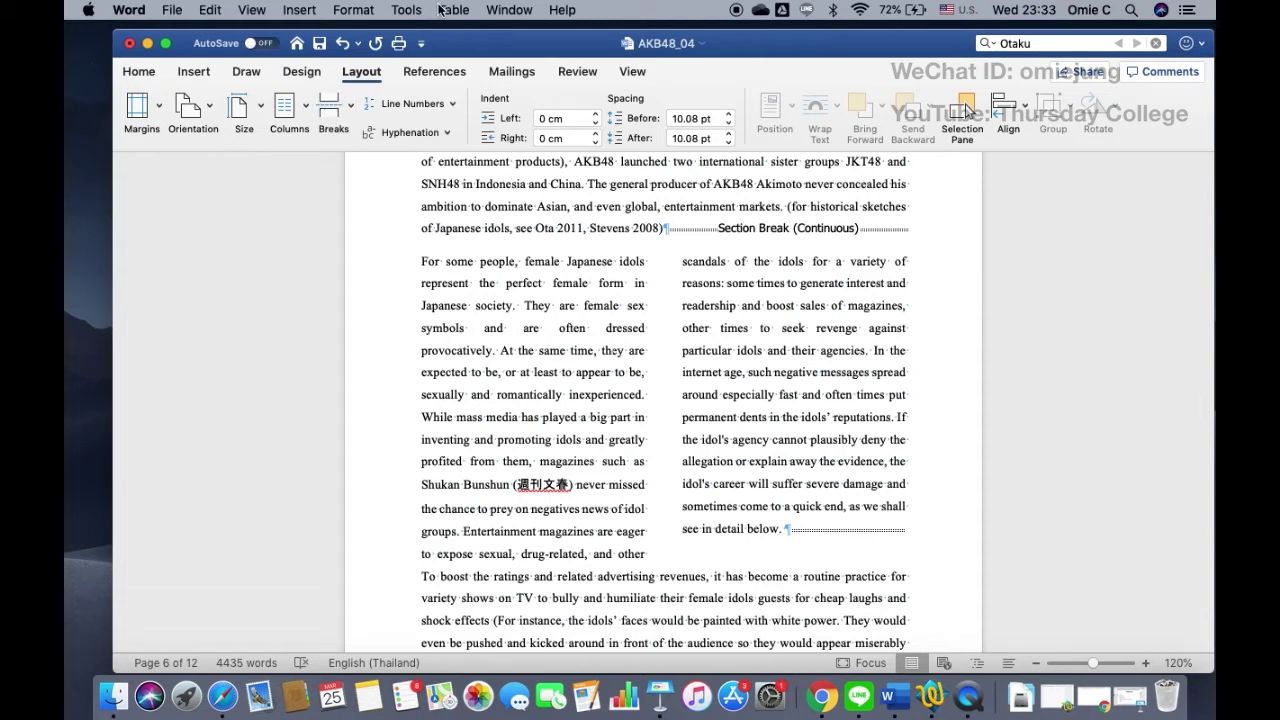
pyautogui.click(510, 11)
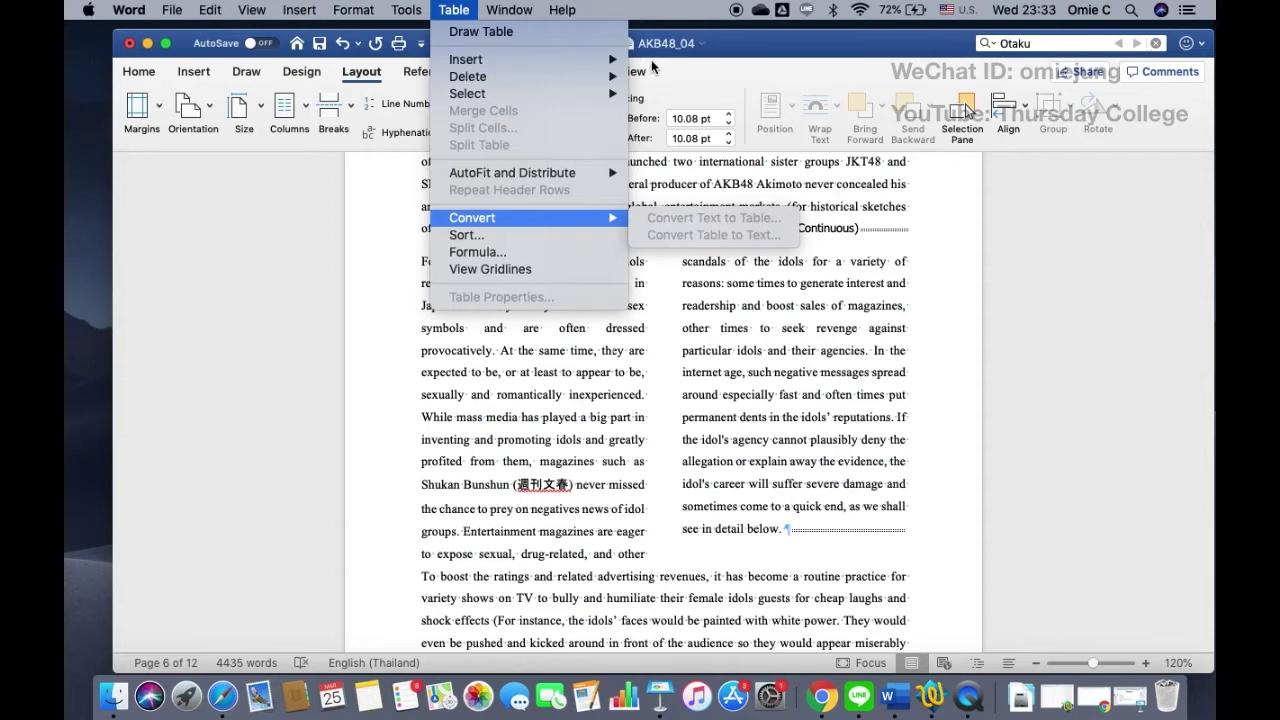
pyautogui.click(655, 67)
pyautogui.click(633, 73)
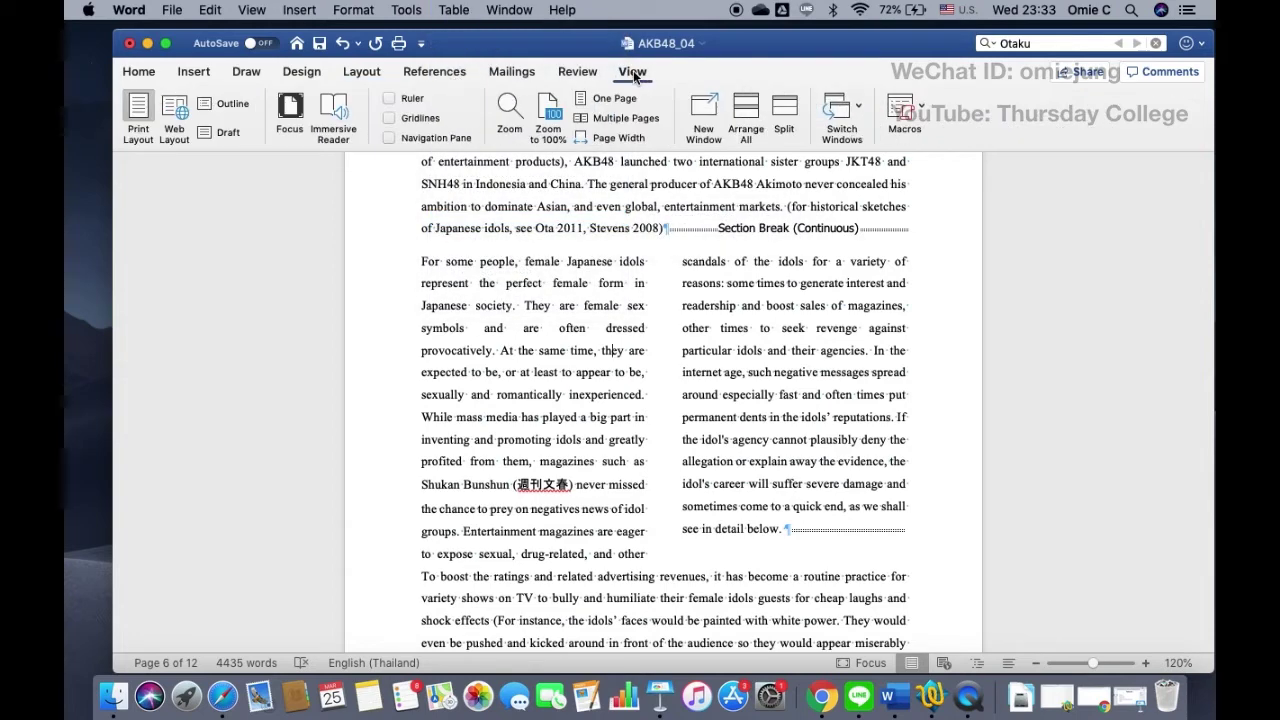
pyautogui.click(388, 98)
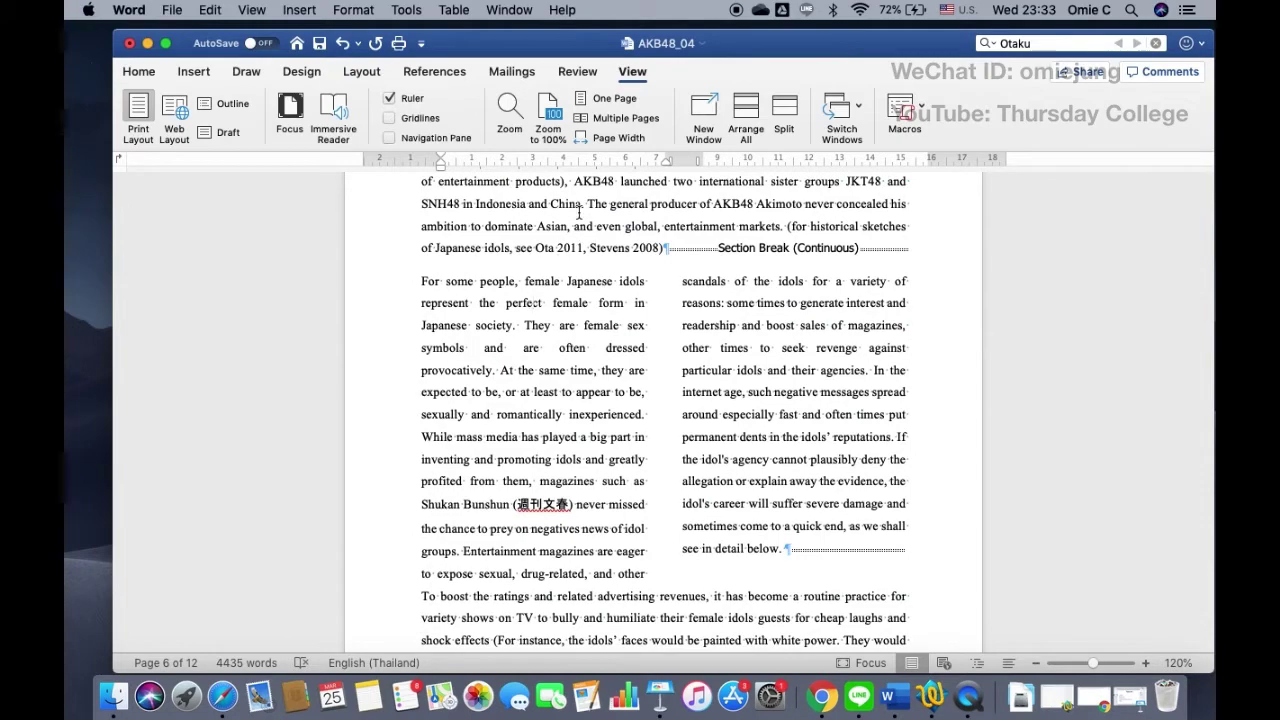
# Review the ruler and two-column layout against the full-width text, and check the Topics (3) slide in Keynote before returning to Word.
pyautogui.scroll(2, 578, 211)
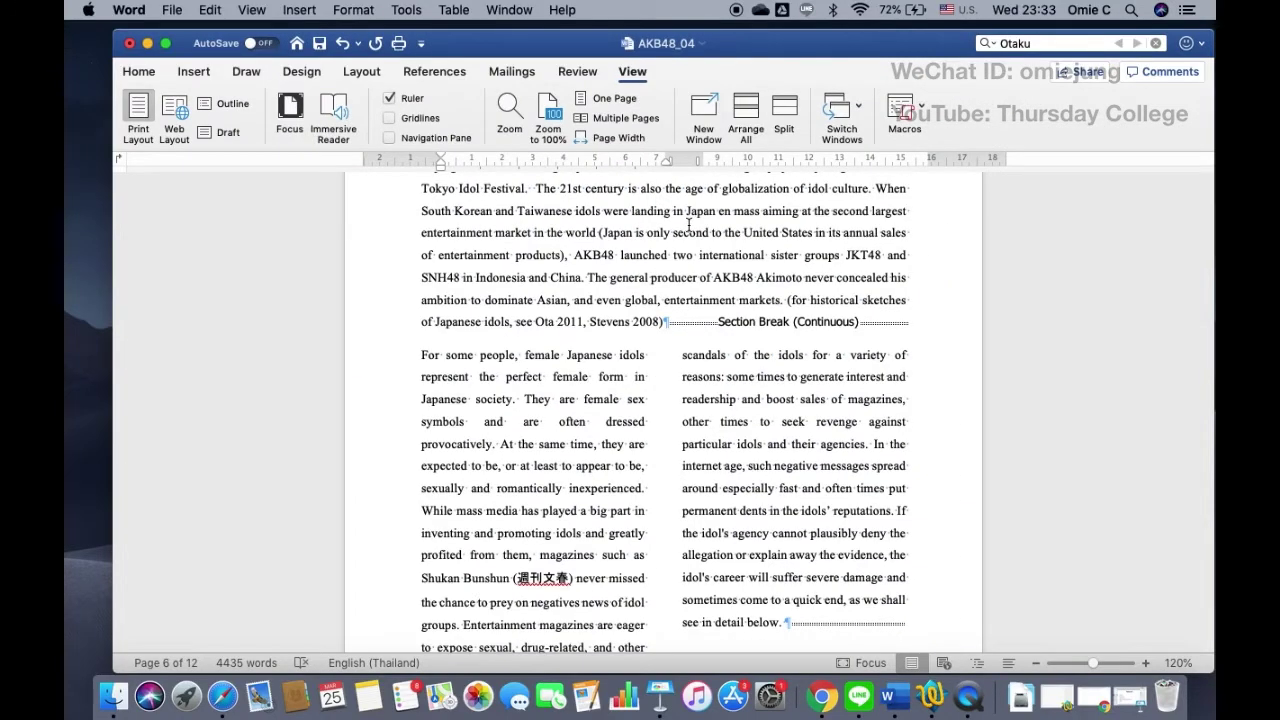
pyautogui.click(687, 213)
pyautogui.scroll(-5, 658, 288)
pyautogui.scroll(4, 658, 288)
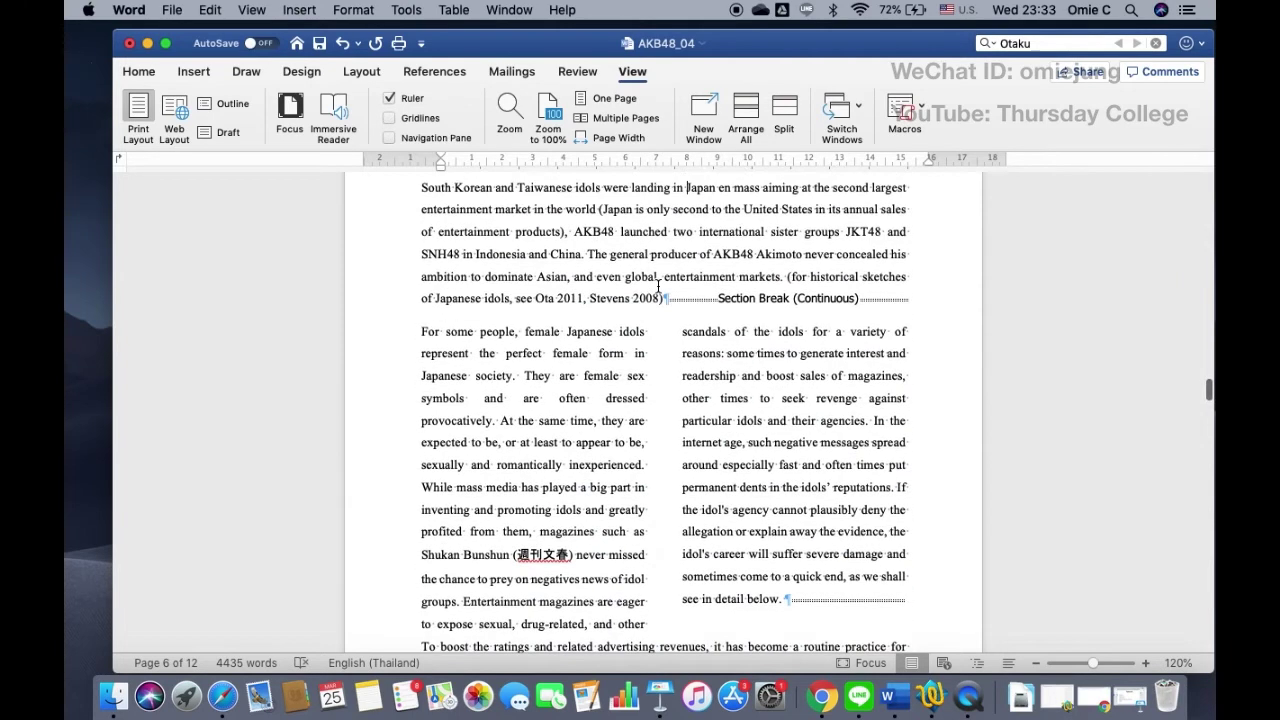
pyautogui.scroll(-2, 658, 288)
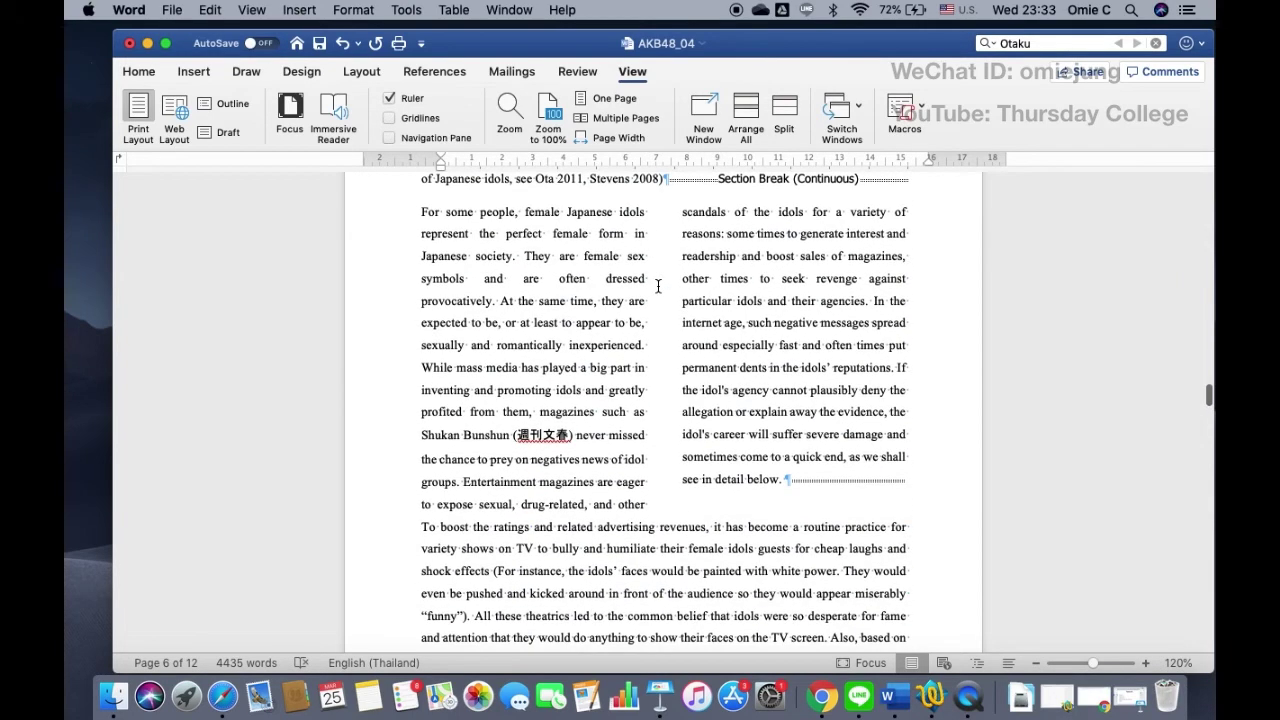
pyautogui.click(660, 697)
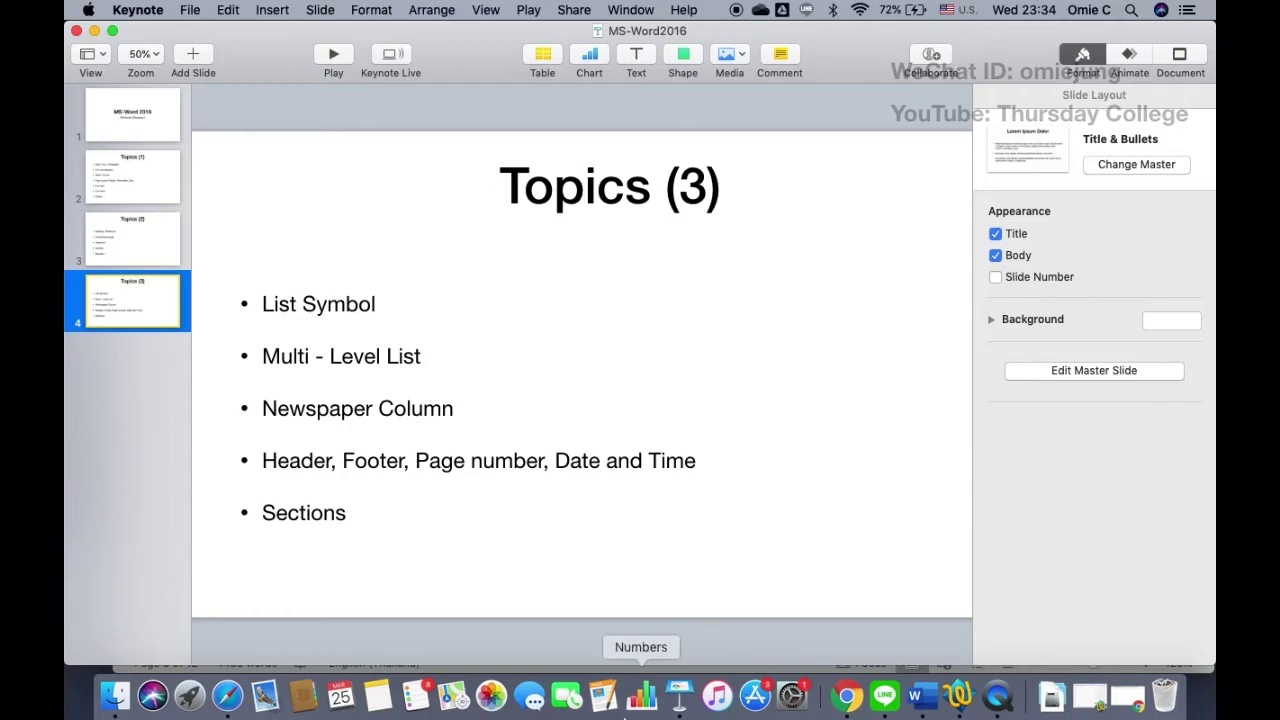
pyautogui.click(929, 705)
# Open the page header for editing without a built-in design and enter "MIS1221 Computer Literacy" at its left.
pyautogui.scroll(10, 590, 384)
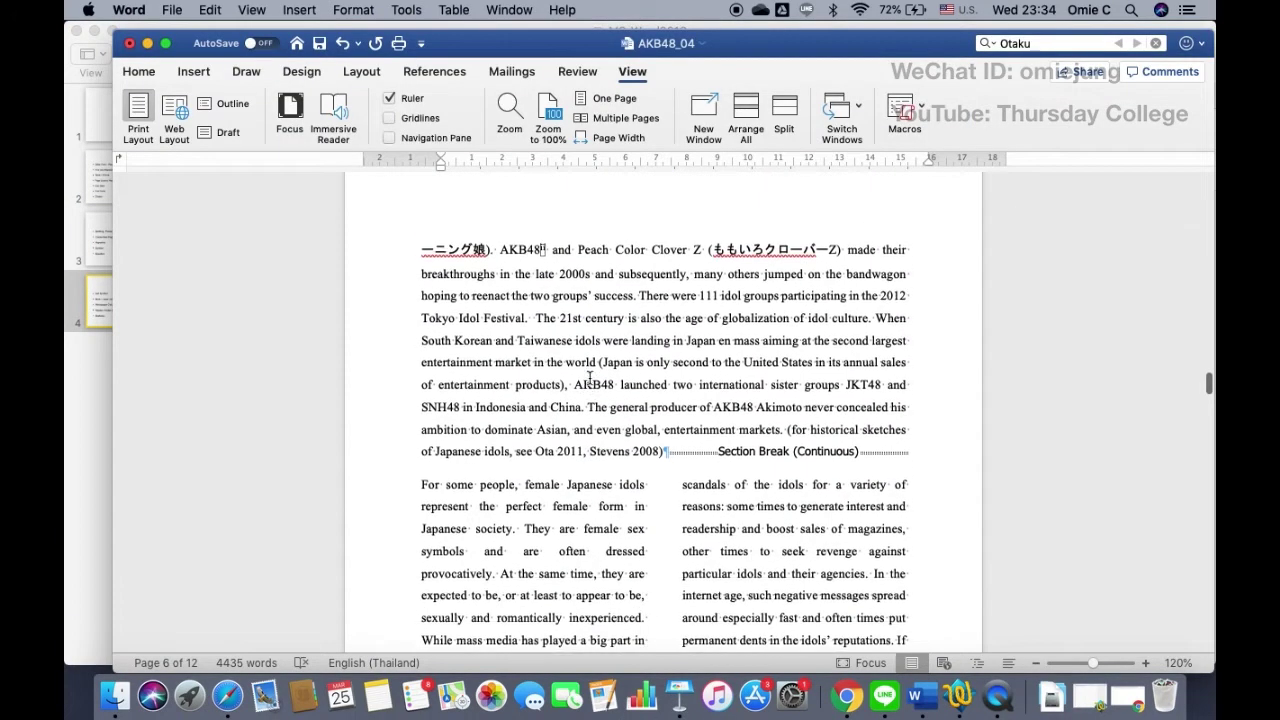
pyautogui.scroll(10, 590, 379)
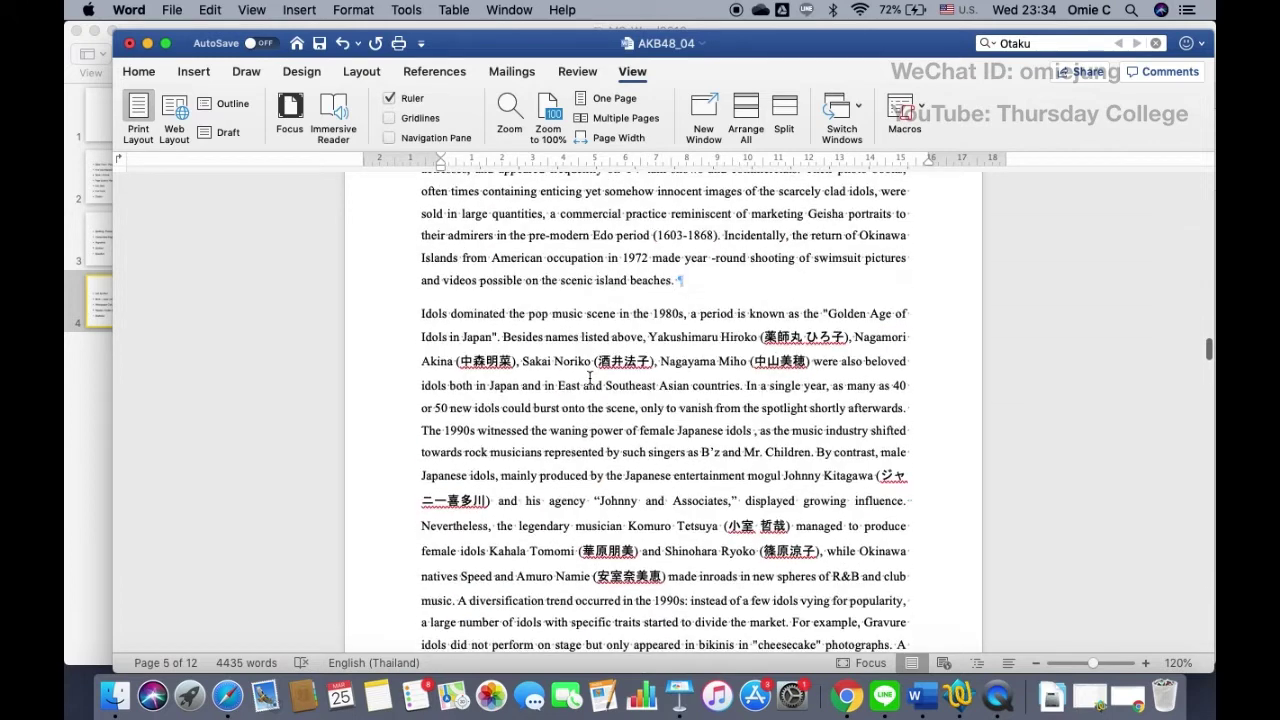
pyautogui.scroll(1, 590, 378)
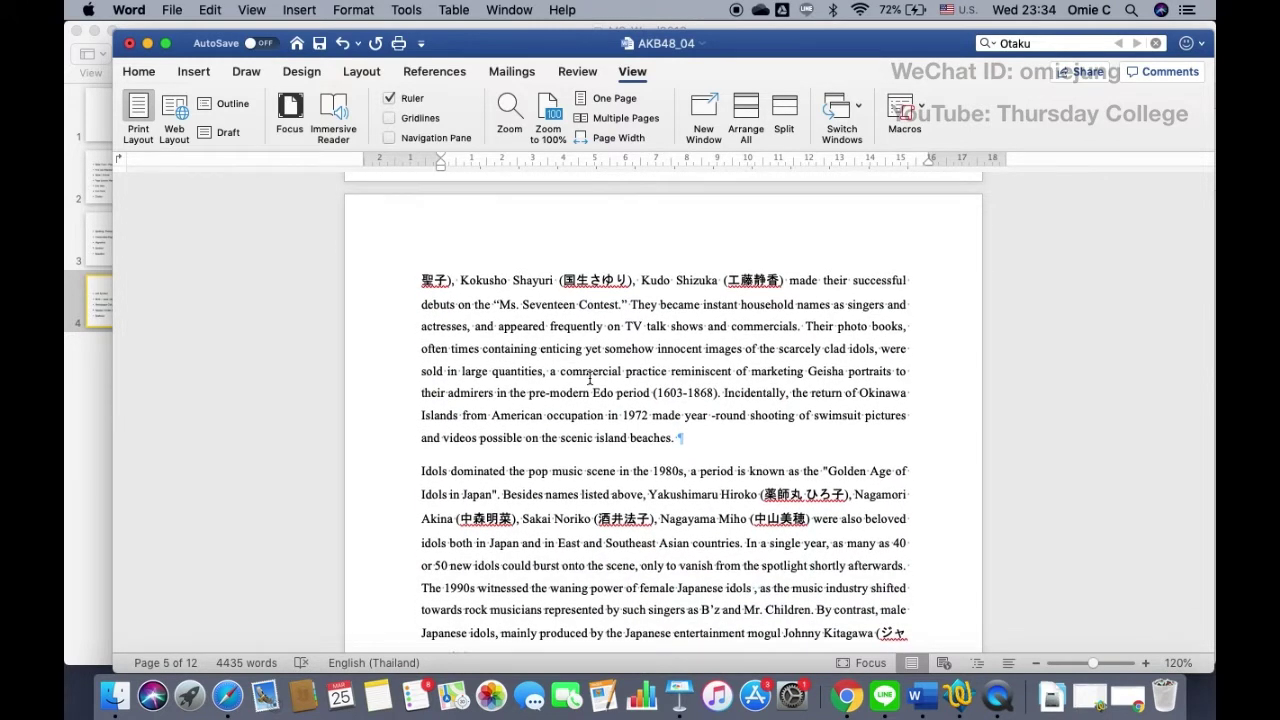
pyautogui.click(194, 72)
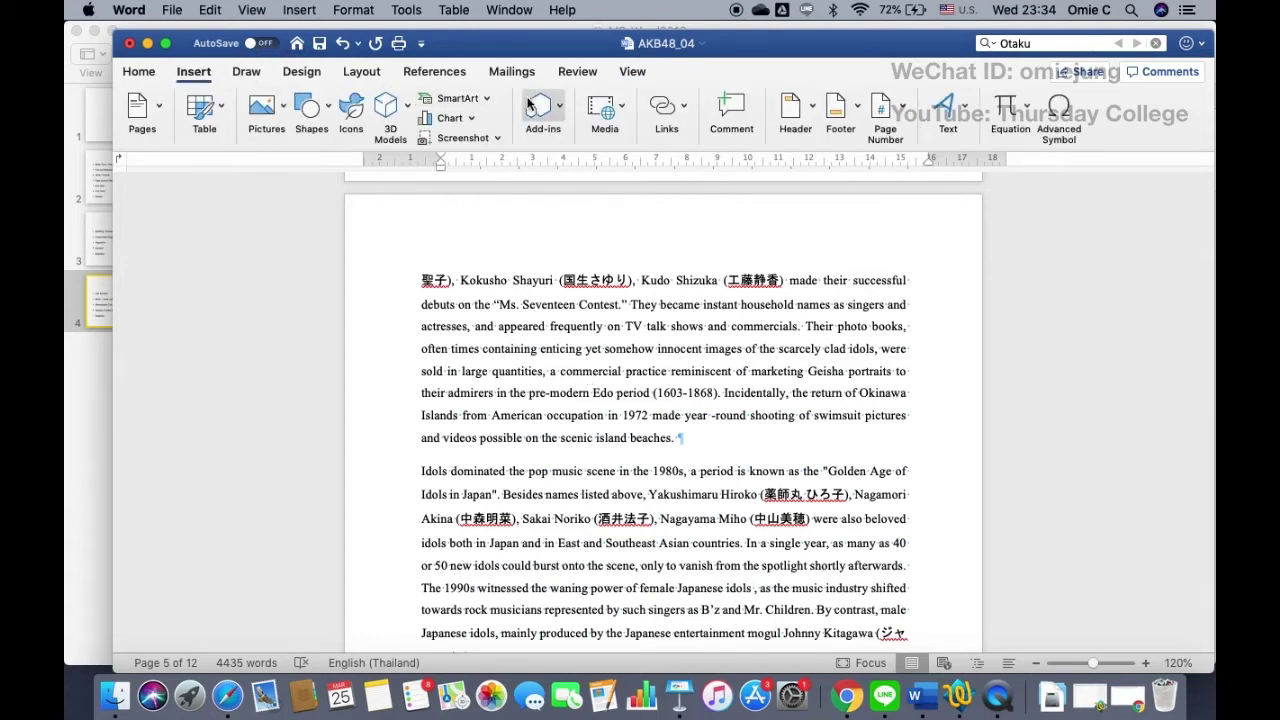
pyautogui.click(796, 108)
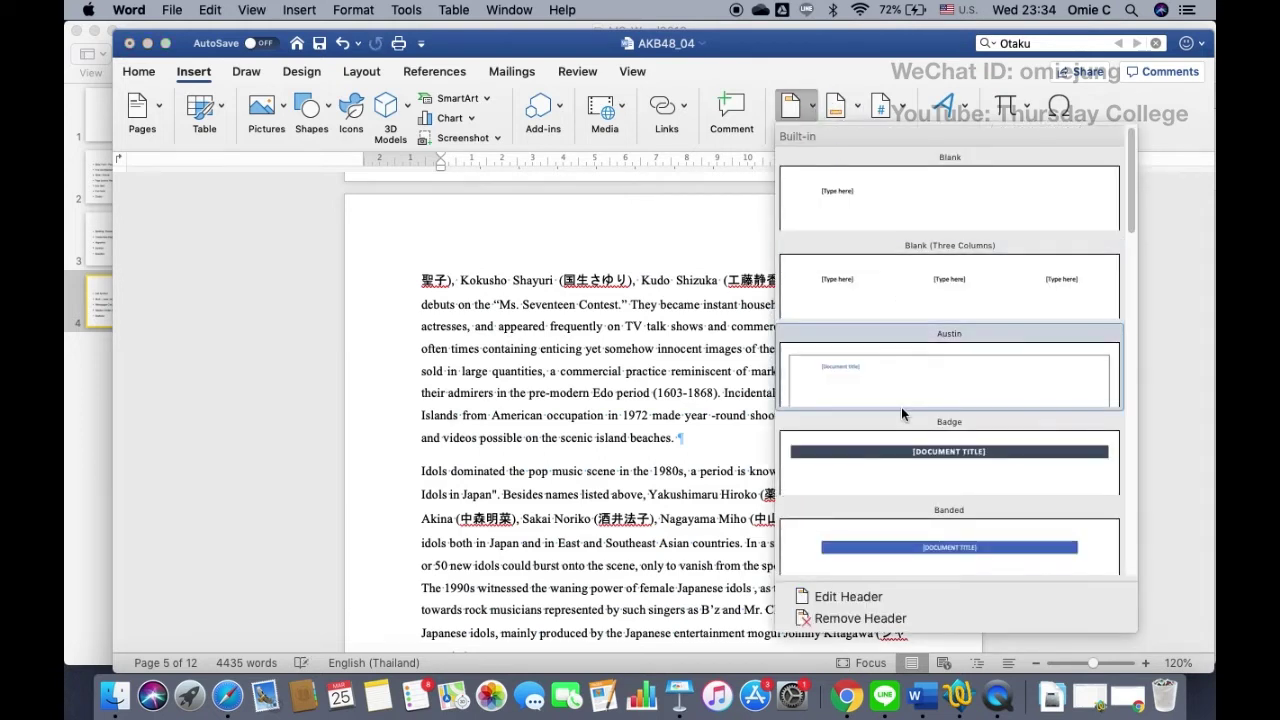
pyautogui.scroll(-4, 901, 407)
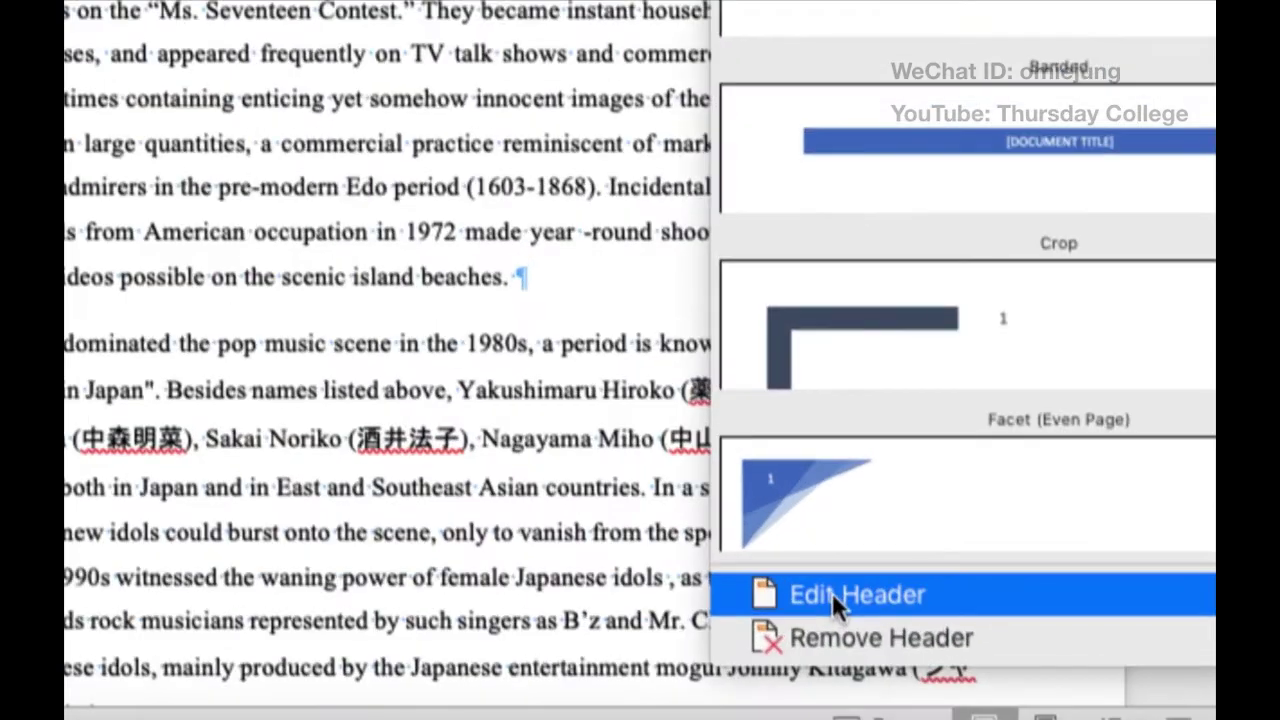
pyautogui.click(832, 592)
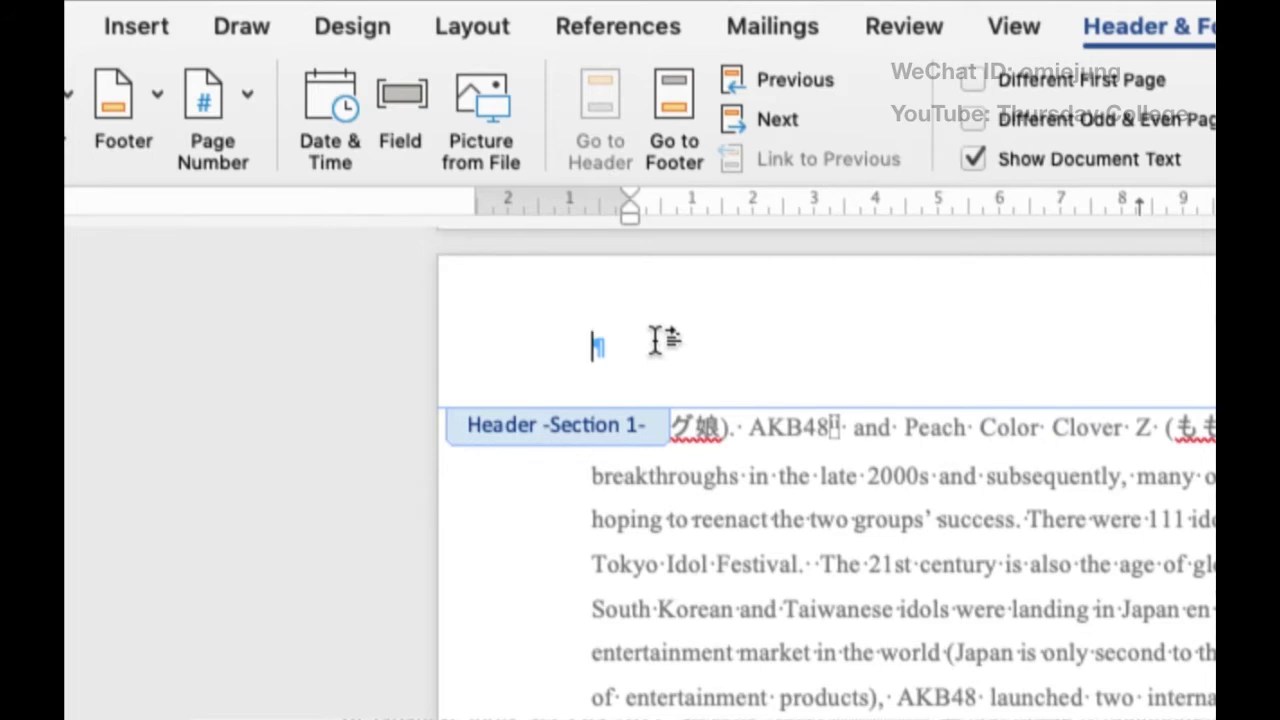
pyautogui.write('MIS122')
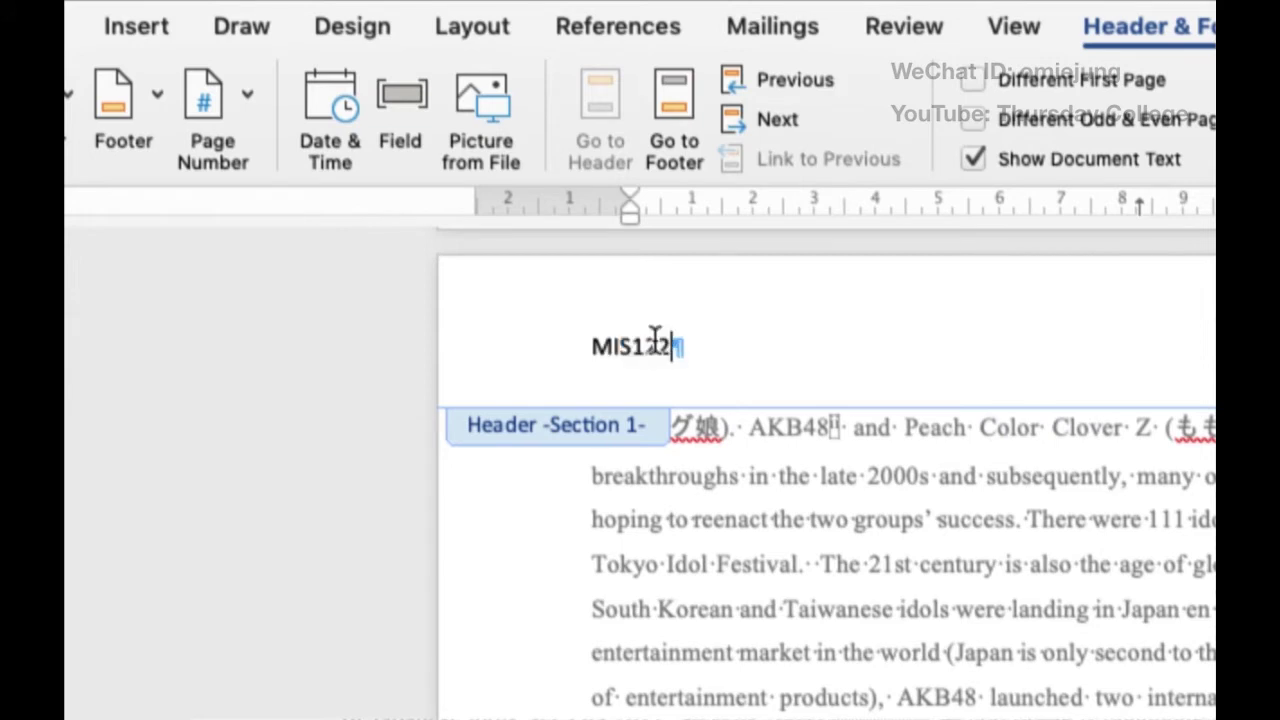
pyautogui.write('1 Computer Literacy')
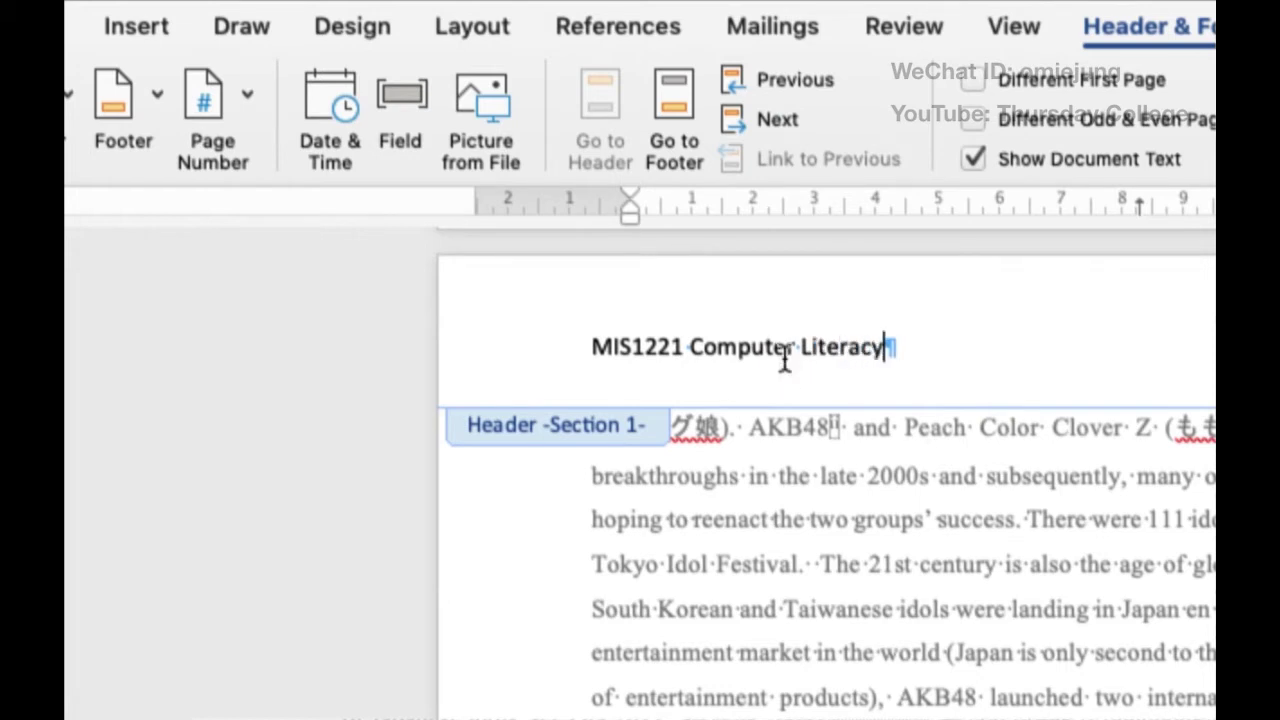
# Add "MSME Business School" at the header's centre tab stop and "2/2019" at its right tab stop, and close the header.
pyautogui.press('Tab')
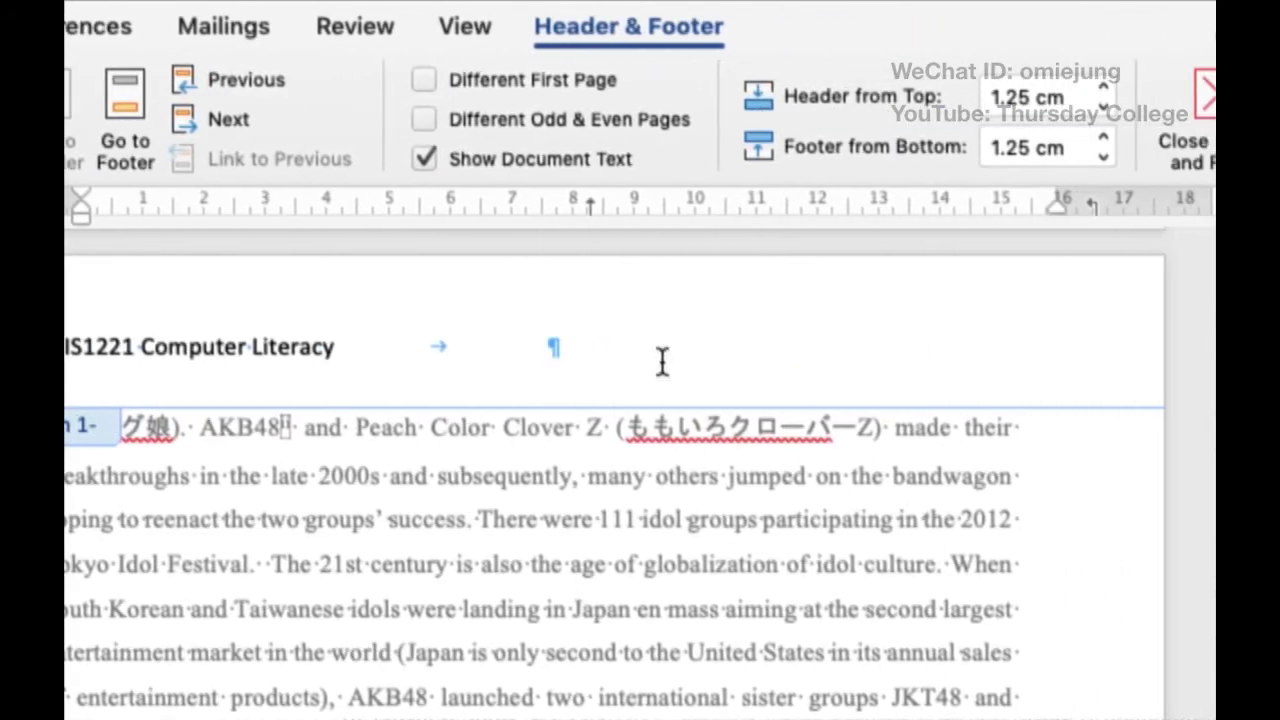
pyautogui.write('MSM')
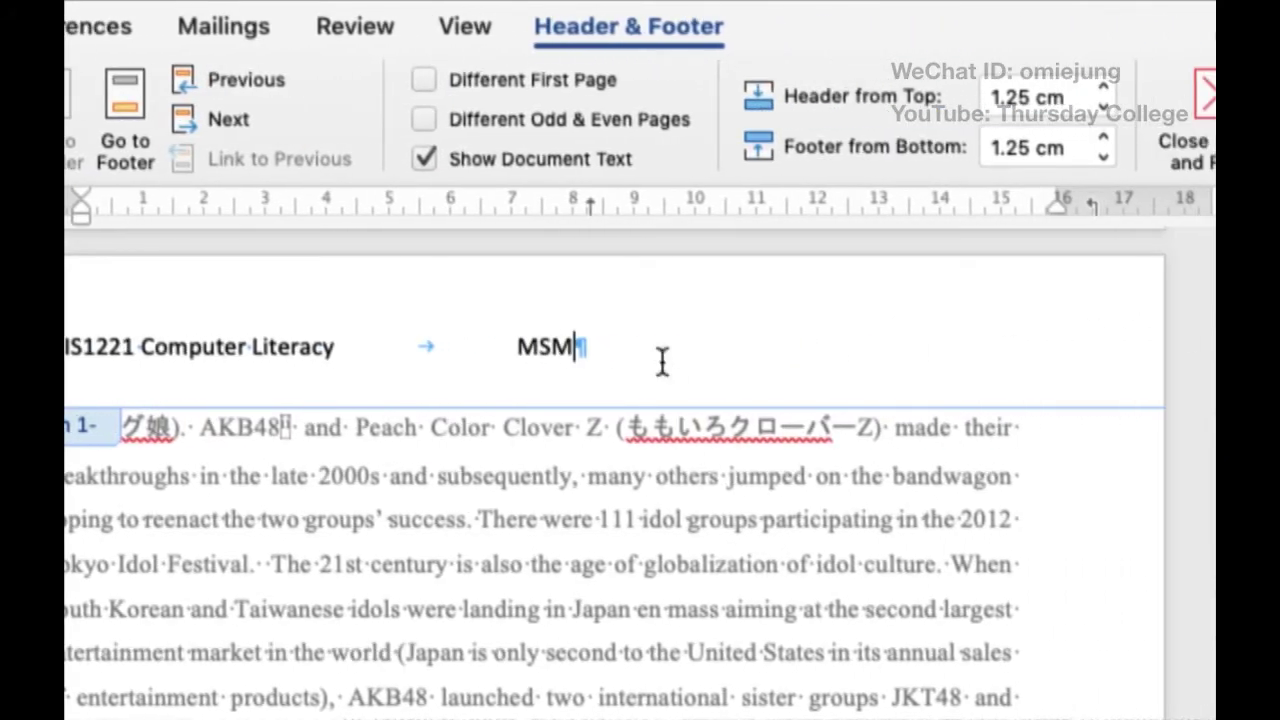
pyautogui.write('E Busine')
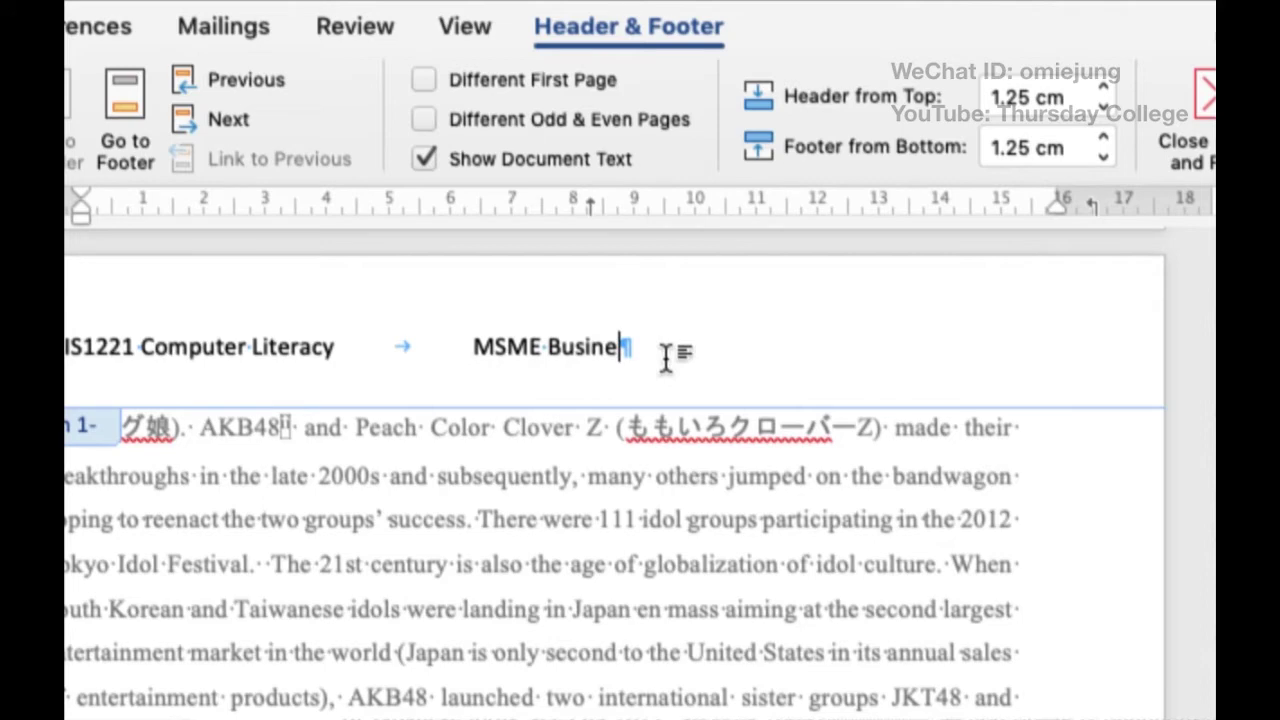
pyautogui.write('ss School')
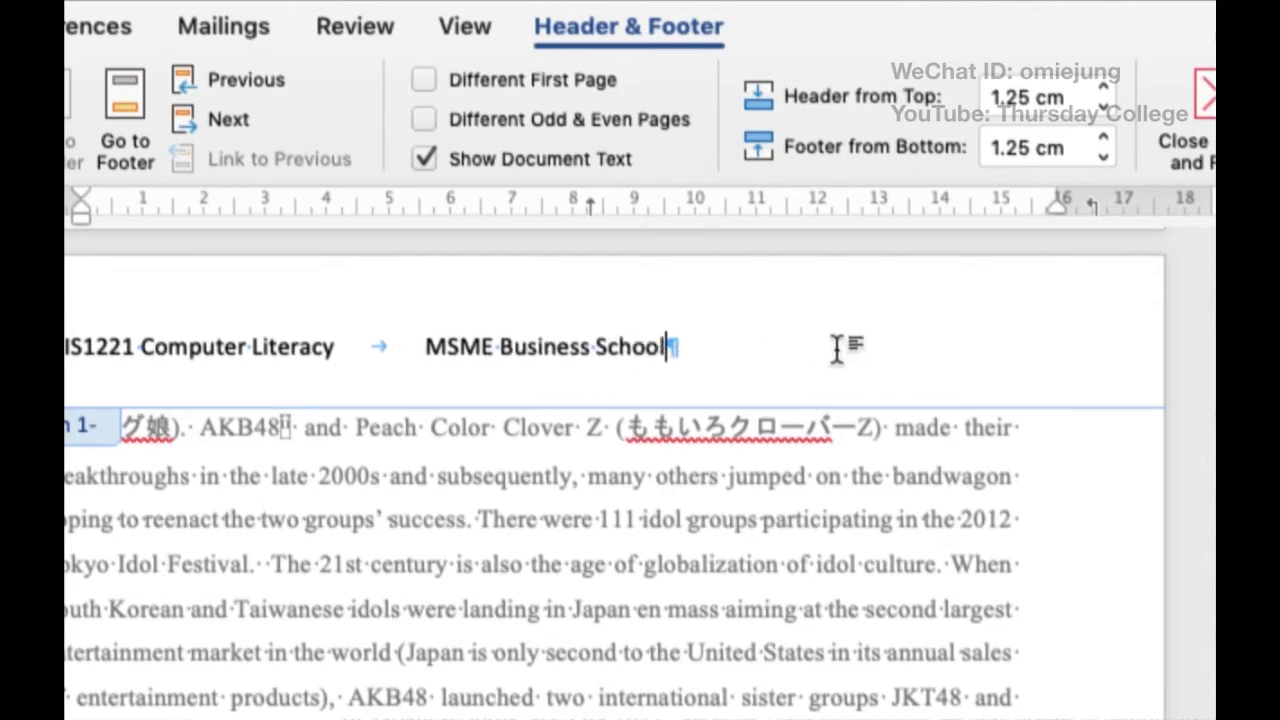
pyautogui.press('Tab')
pyautogui.write('2/2')
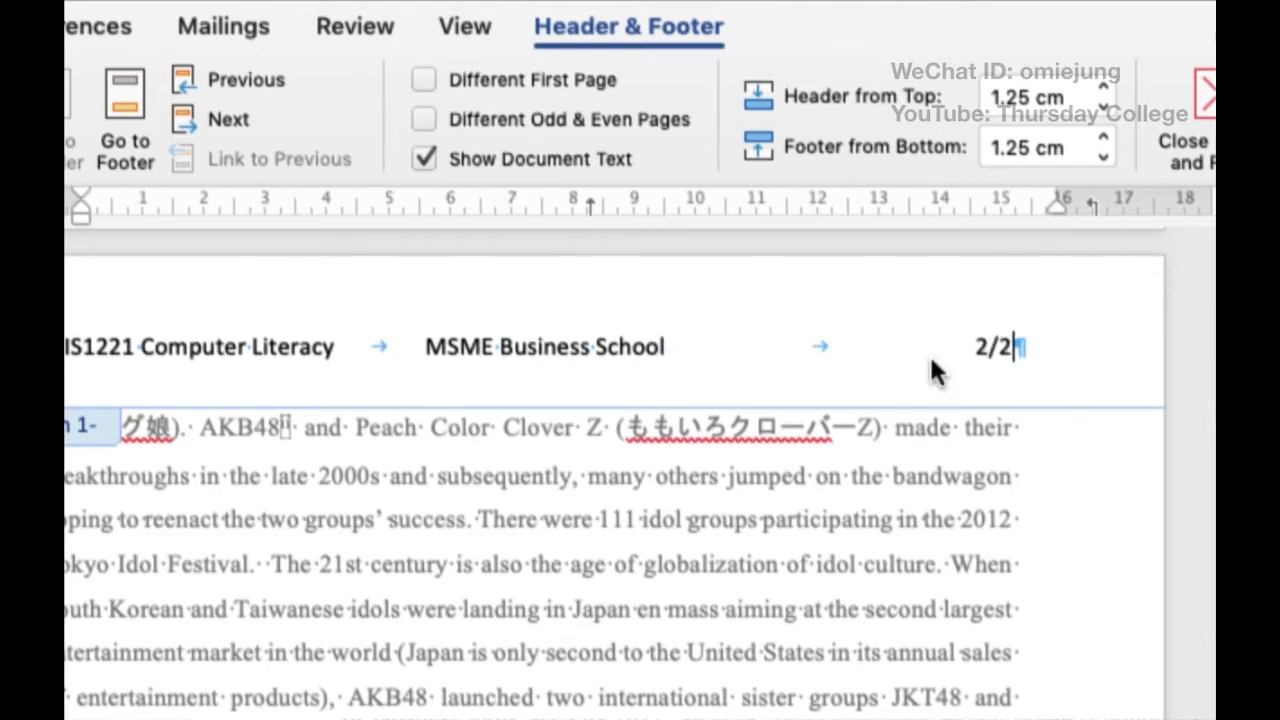
pyautogui.write('019')
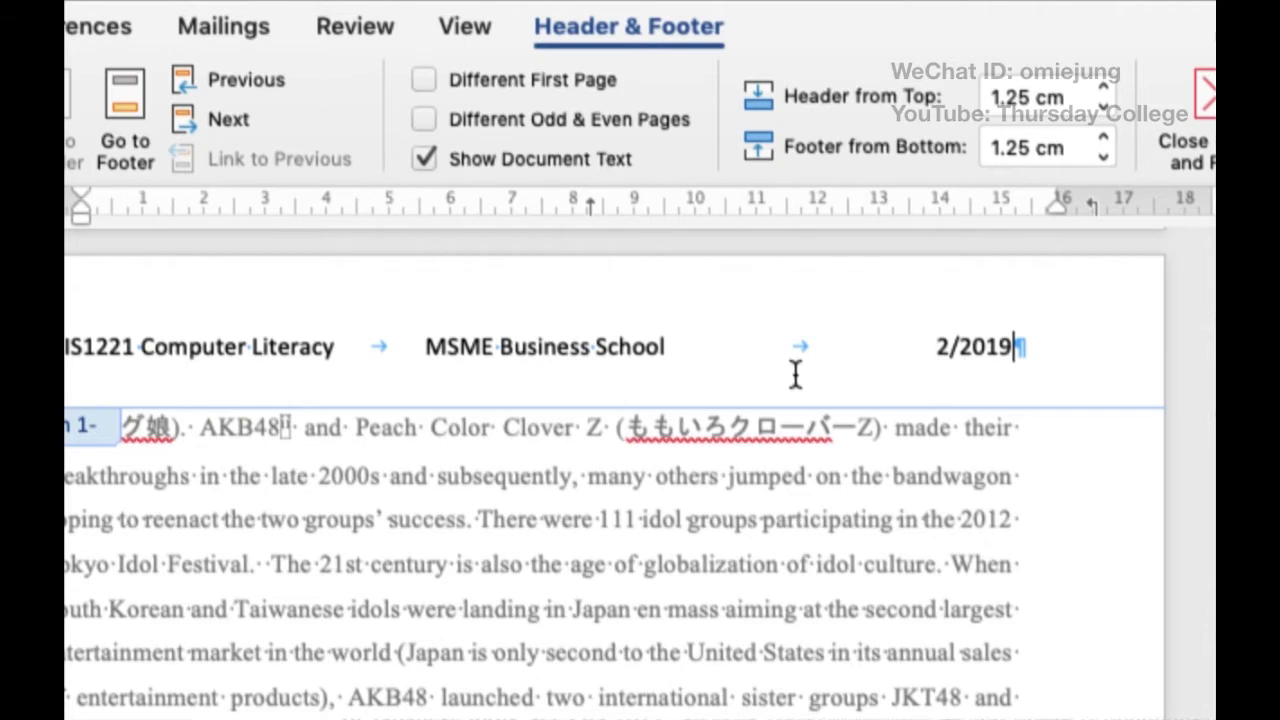
pyautogui.scroll(1, 795, 375)
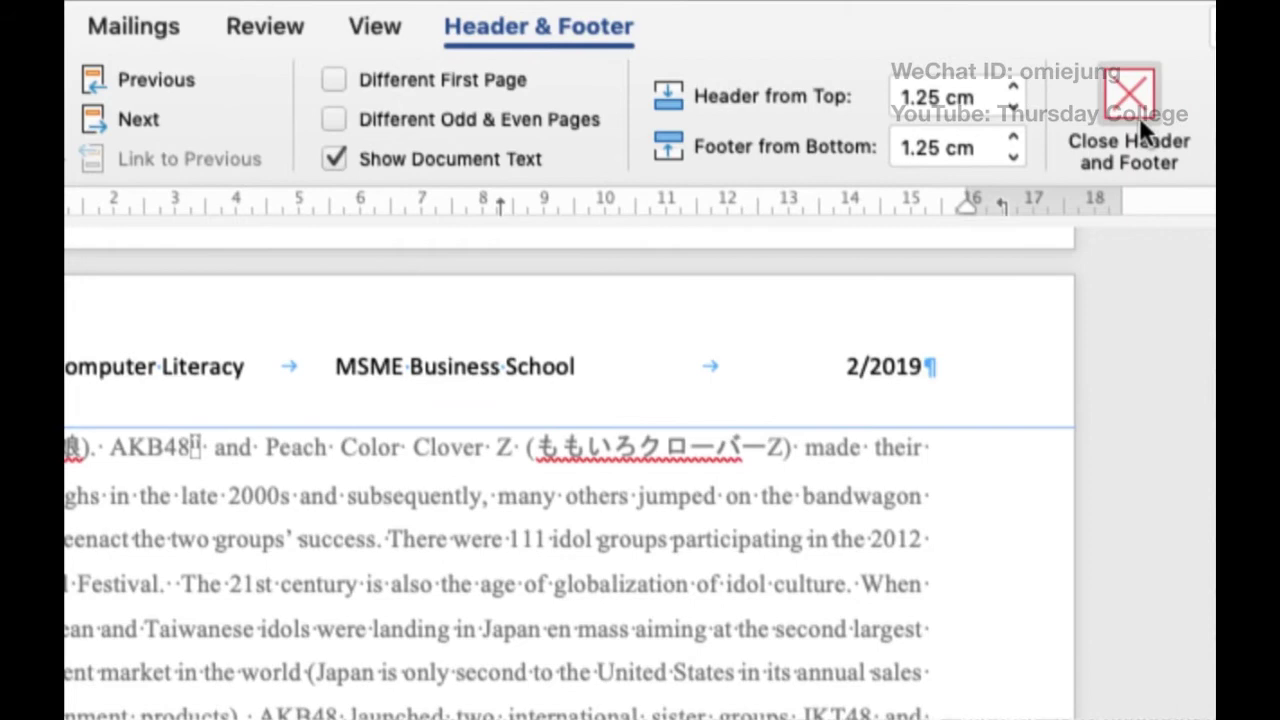
pyautogui.click(1139, 117)
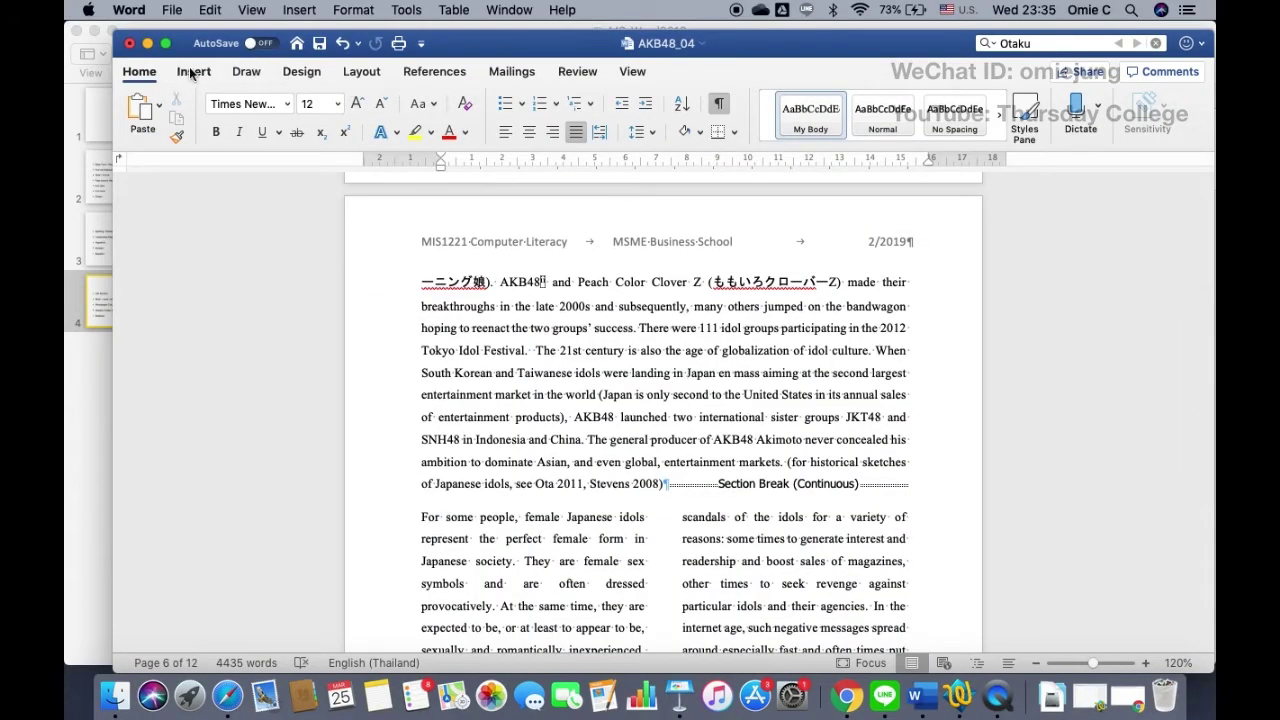
# Open the page footer for editing without a built-in design and enter "Assumption university" at its centre tab stop.
pyautogui.click(192, 72)
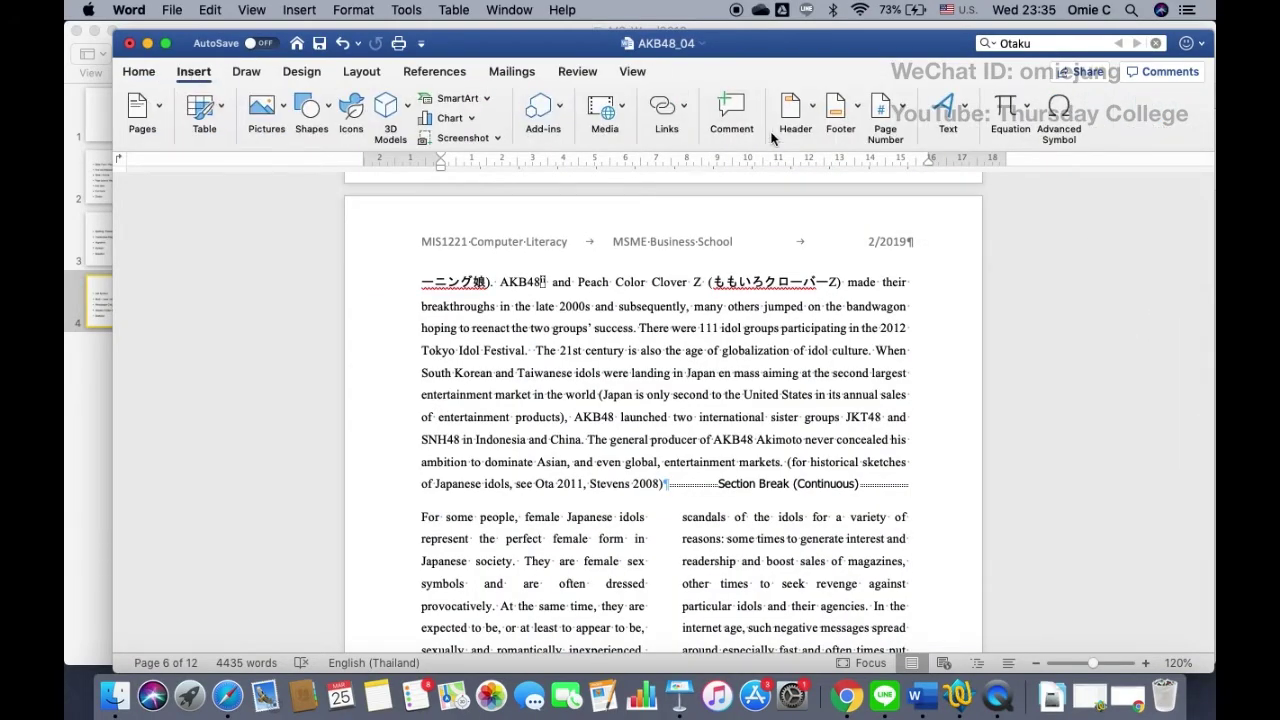
pyautogui.click(857, 111)
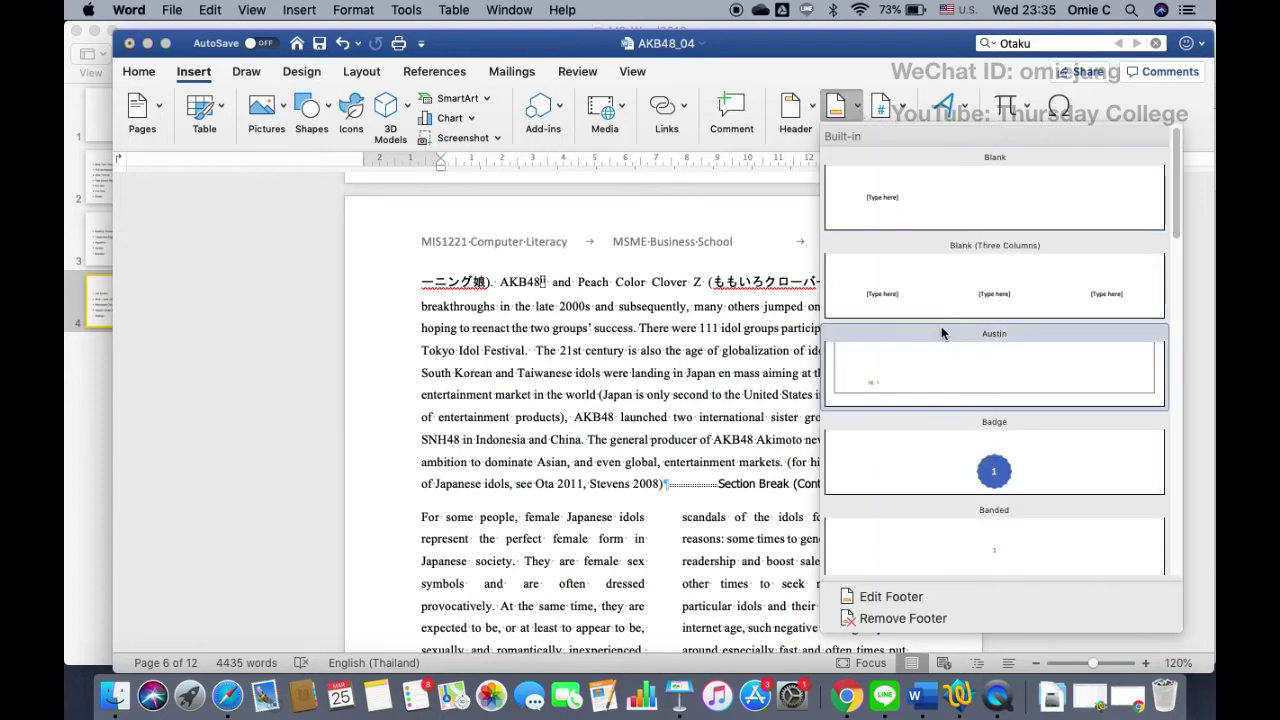
pyautogui.scroll(-3, 898, 505)
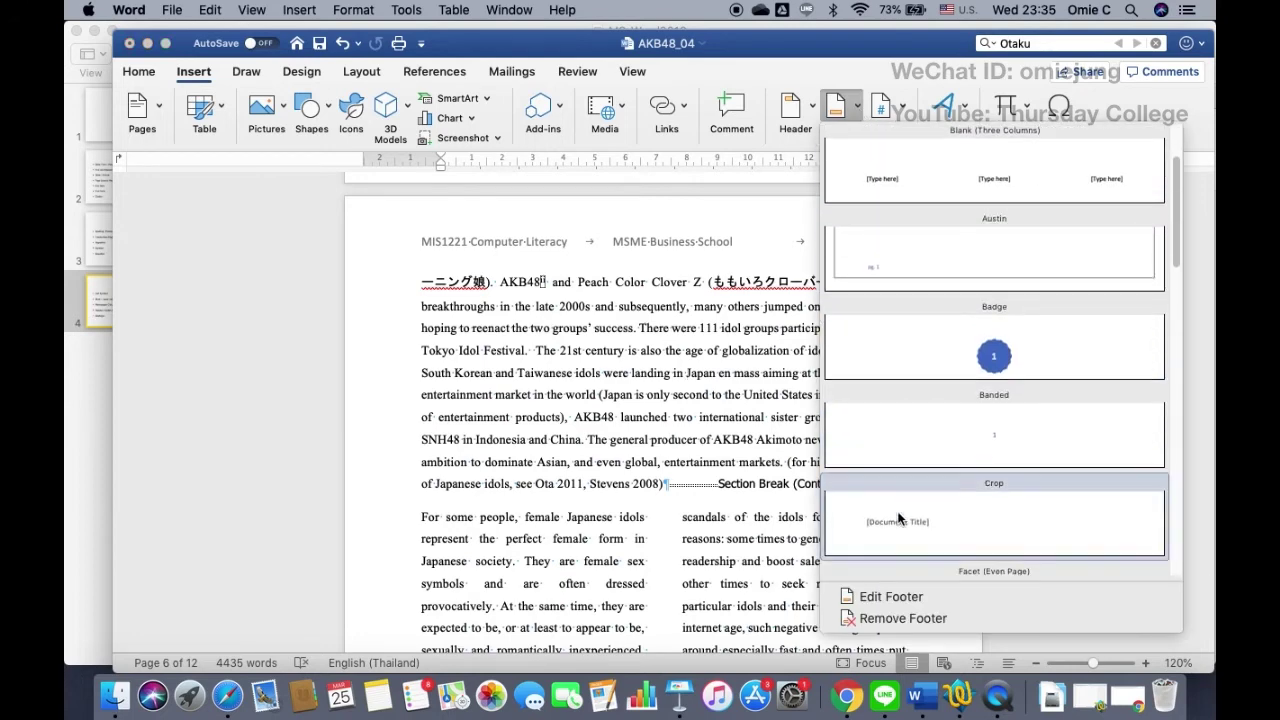
pyautogui.click(892, 598)
pyautogui.scroll(-5, 718, 509)
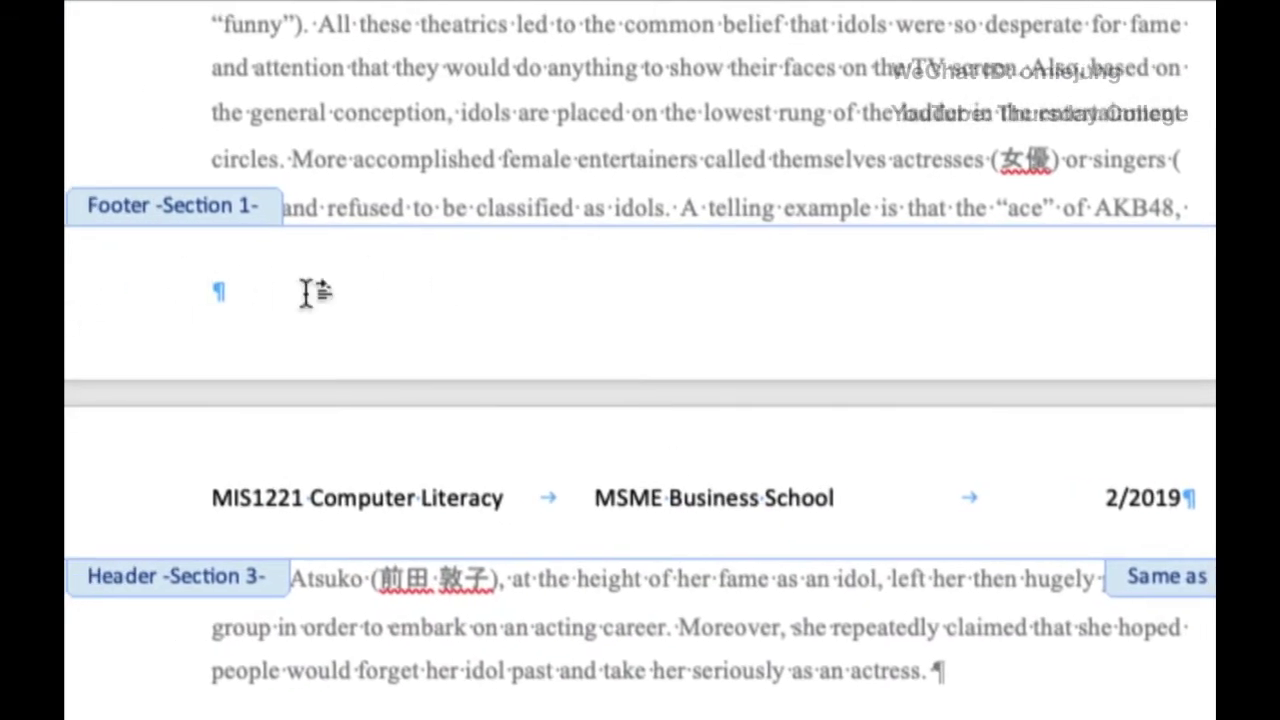
pyautogui.press('Tab')
pyautogui.write('Ass')
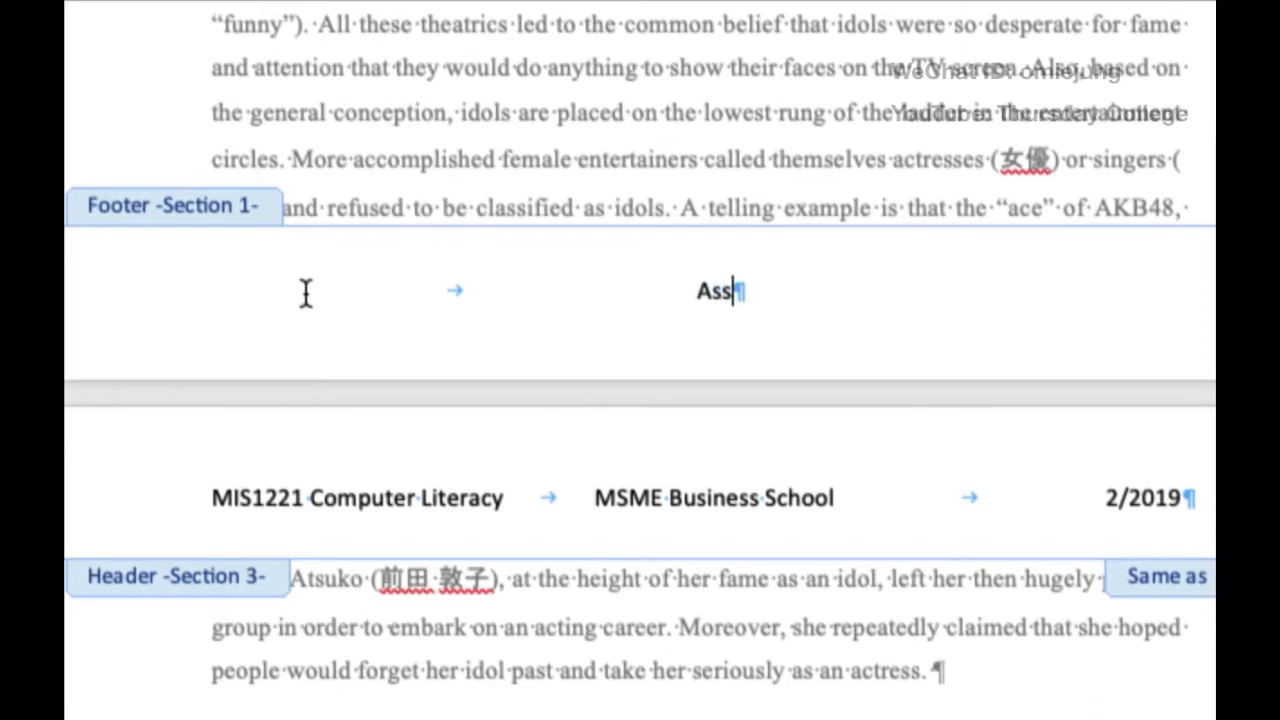
pyautogui.write('umption')
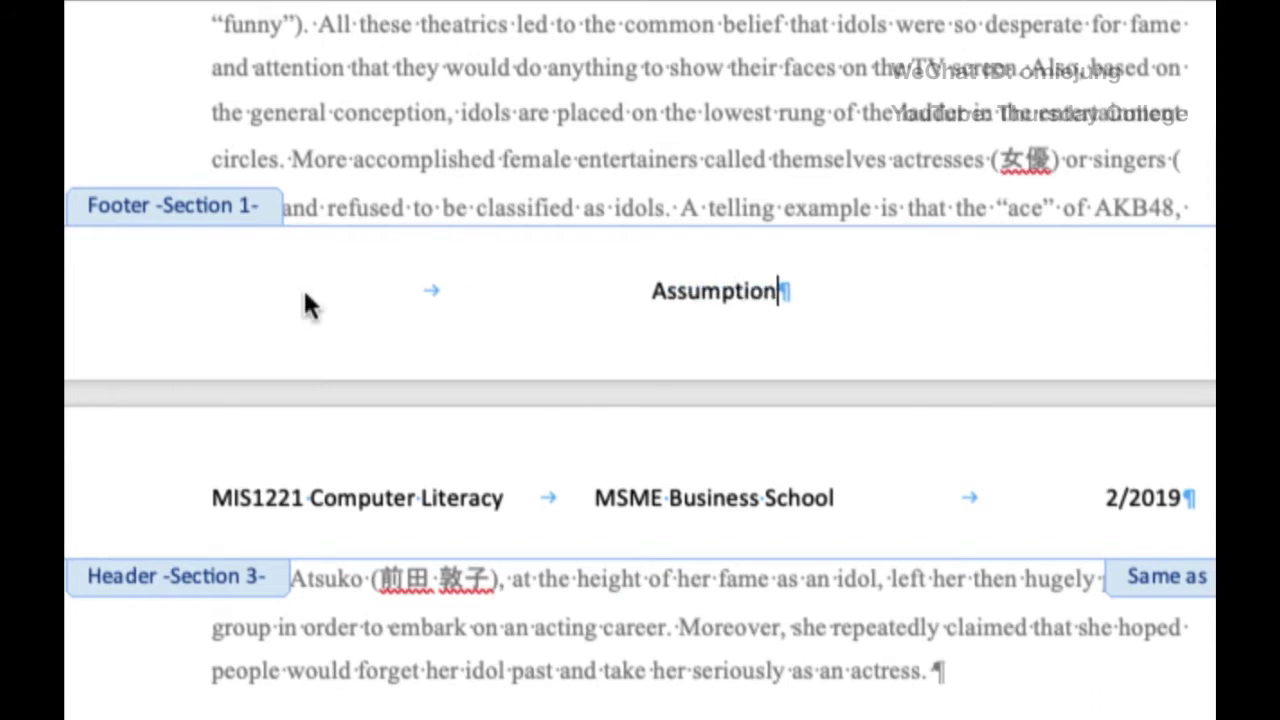
pyautogui.write(' university')
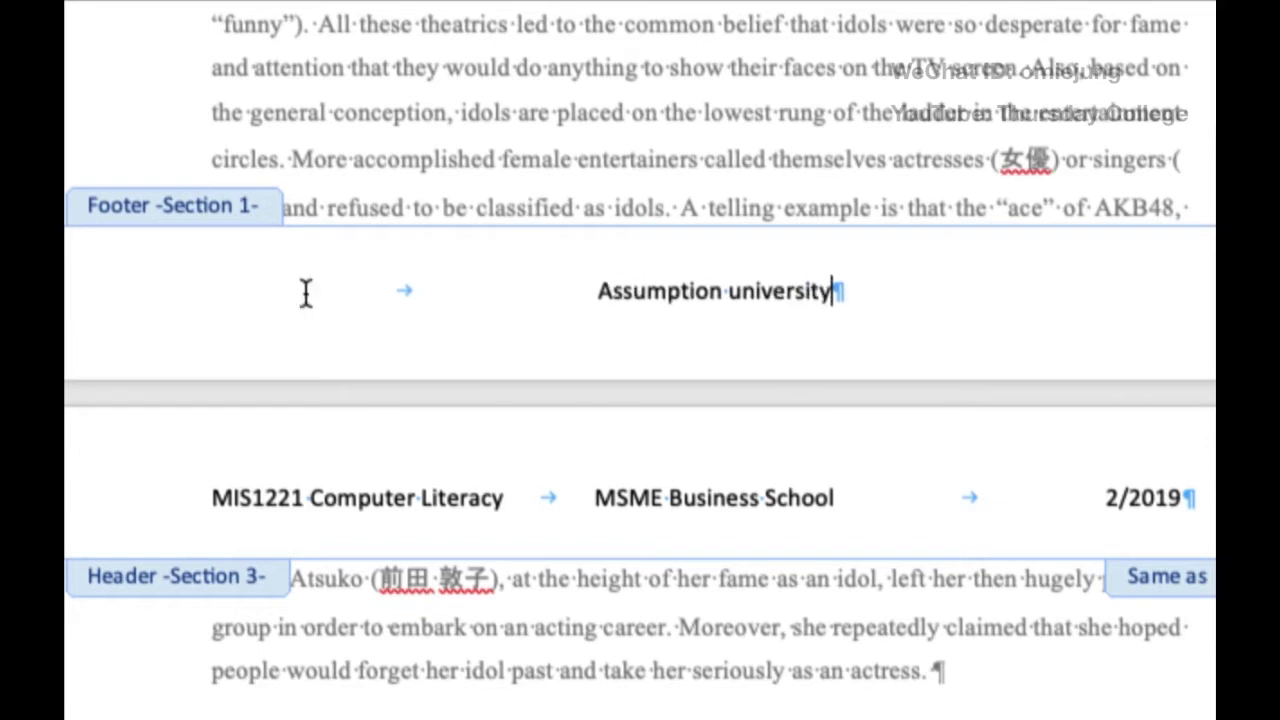
# Enter "Page" at the footer's right tab stop and open the Field dialog.
pyautogui.press('Tab')
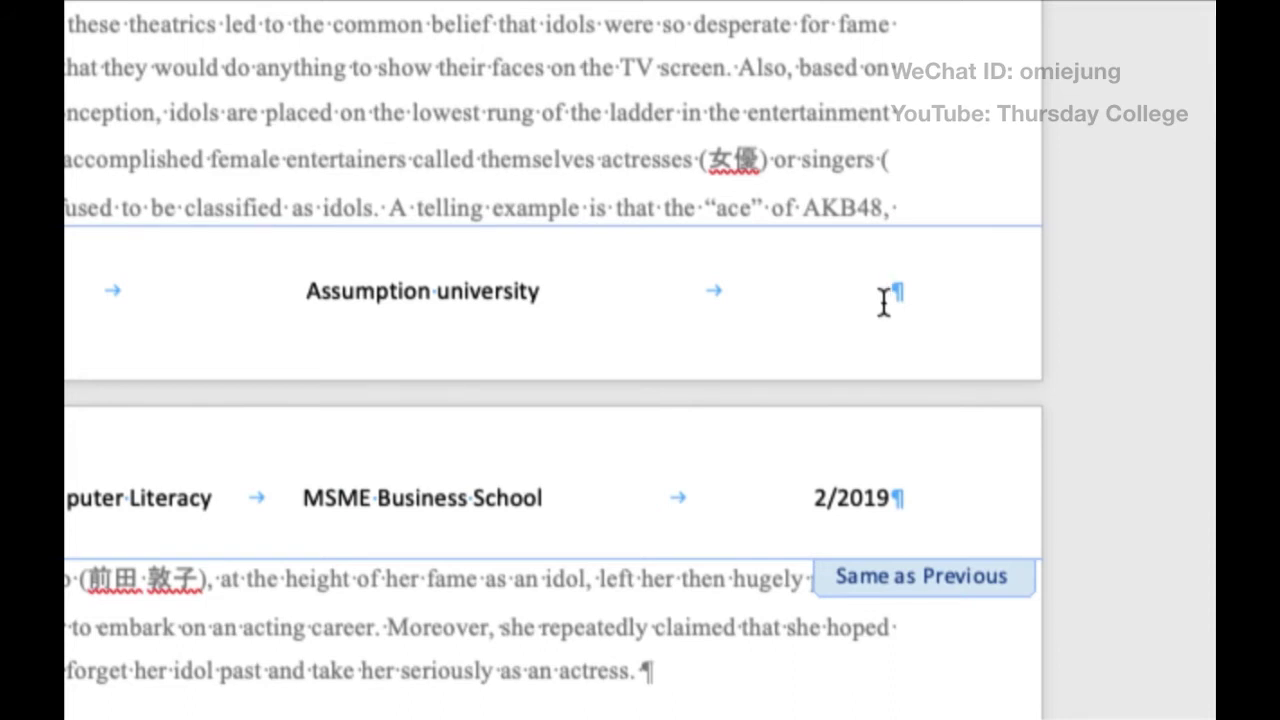
pyautogui.write('Page')
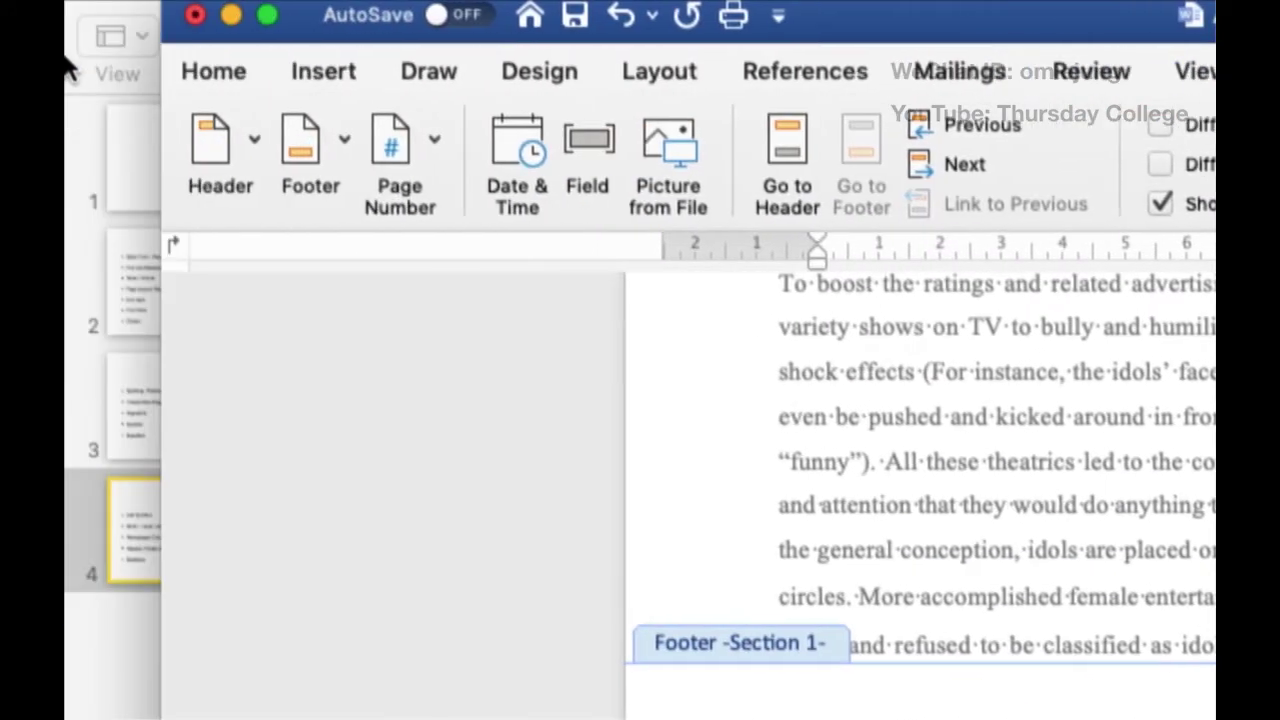
pyautogui.click(579, 142)
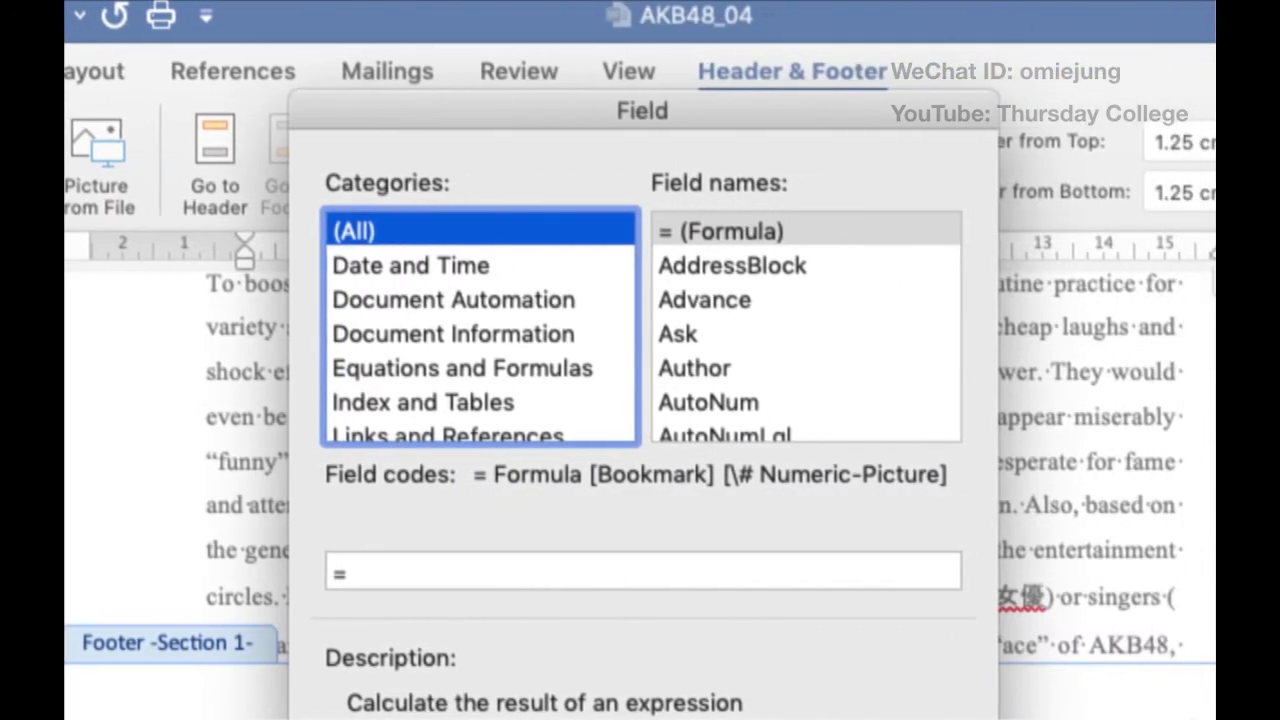
# Look through the available field categories.
pyautogui.scroll(-3, 573, 340)
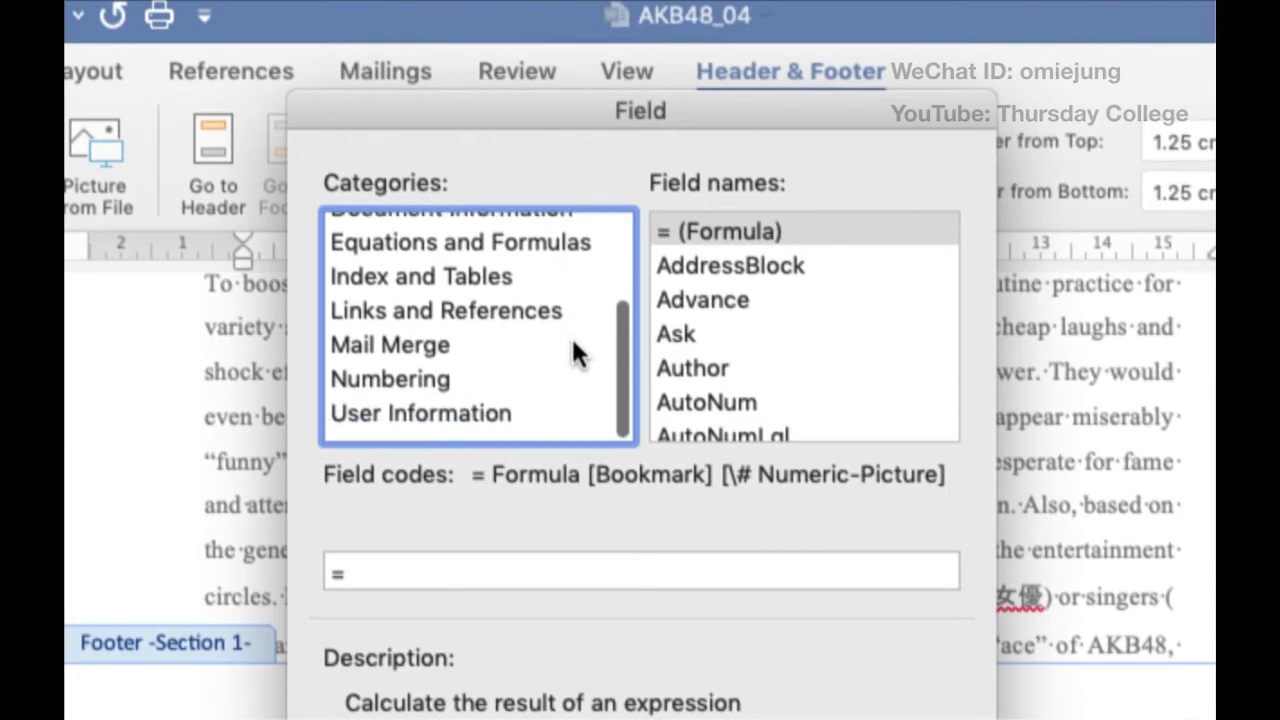
pyautogui.scroll(5, 571, 335)
pyautogui.scroll(-3, 572, 338)
pyautogui.scroll(3, 572, 338)
pyautogui.scroll(-3, 572, 338)
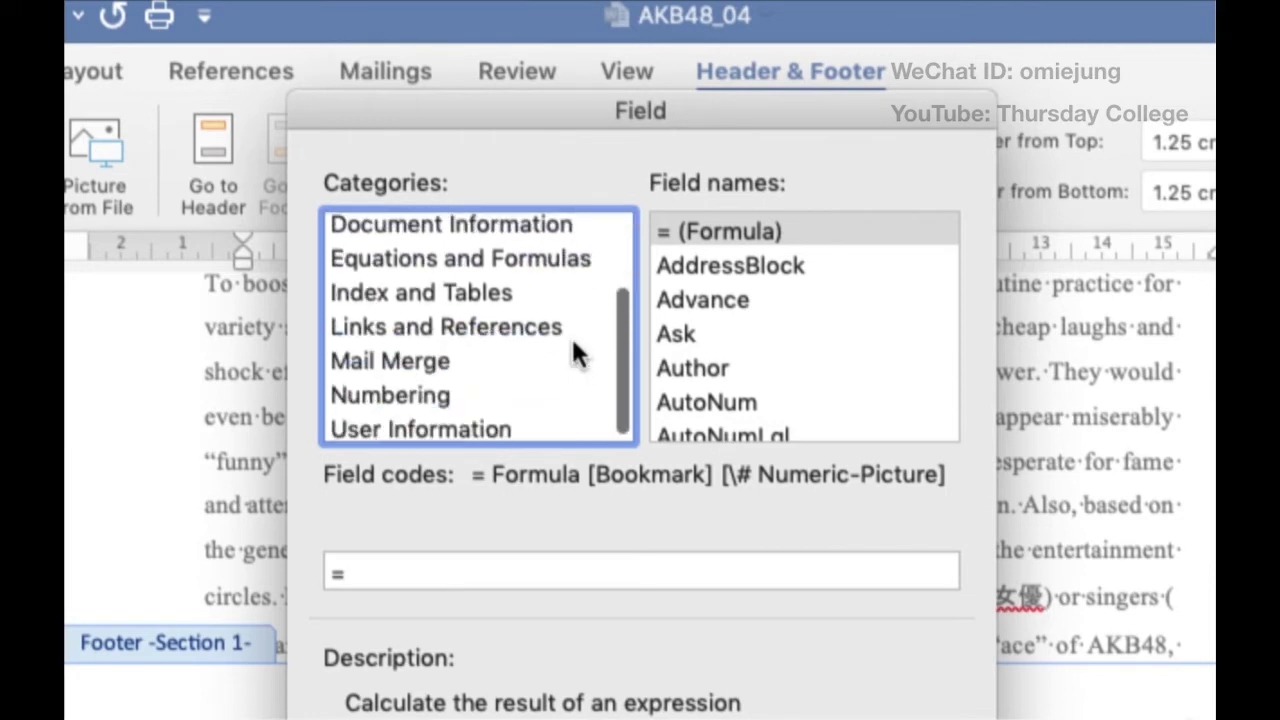
pyautogui.scroll(3, 572, 338)
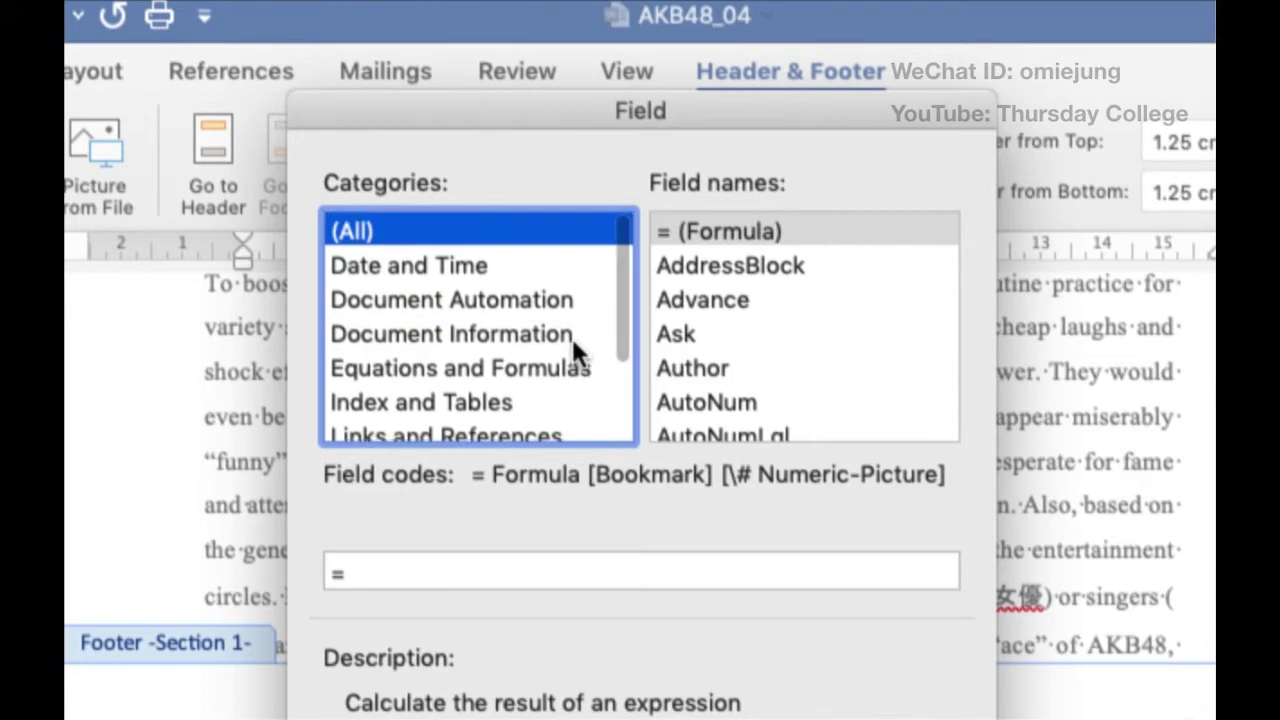
pyautogui.scroll(-2, 572, 338)
pyautogui.scroll(2, 573, 348)
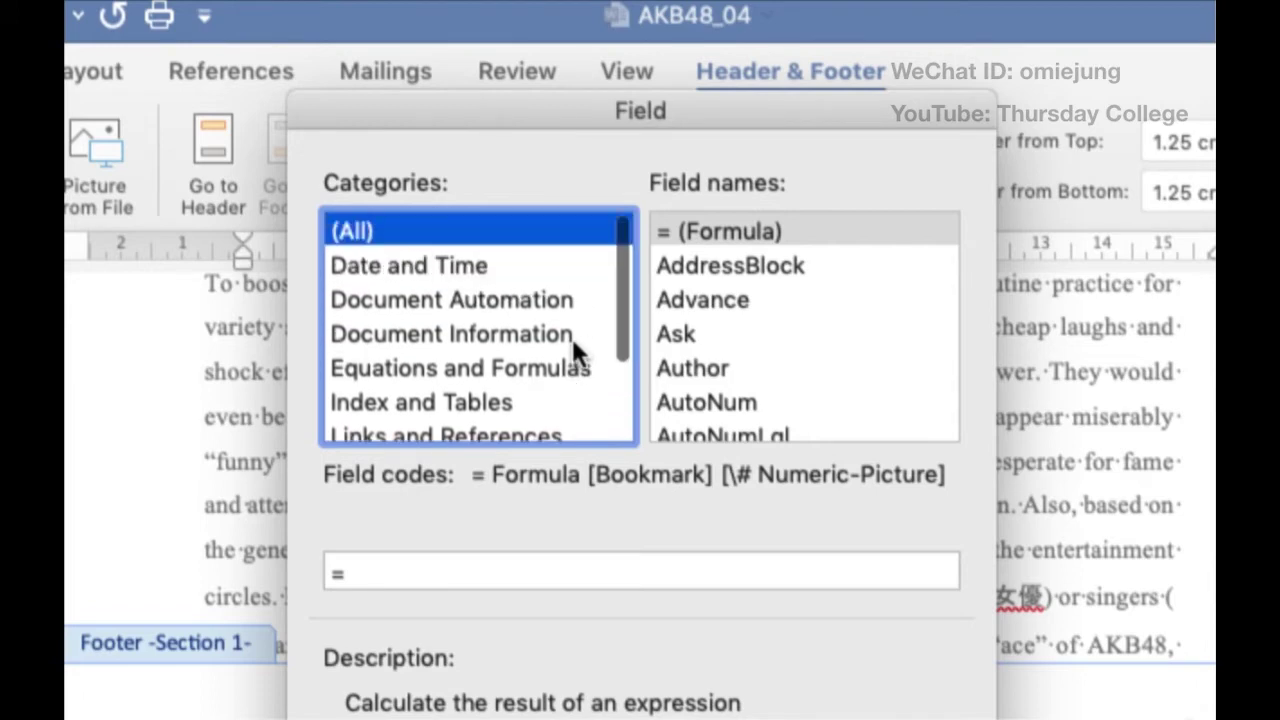
pyautogui.scroll(-2, 522, 333)
pyautogui.scroll(2, 521, 322)
# Insert the Page field after the word "Page" in the footer.
pyautogui.scroll(-5, 695, 342)
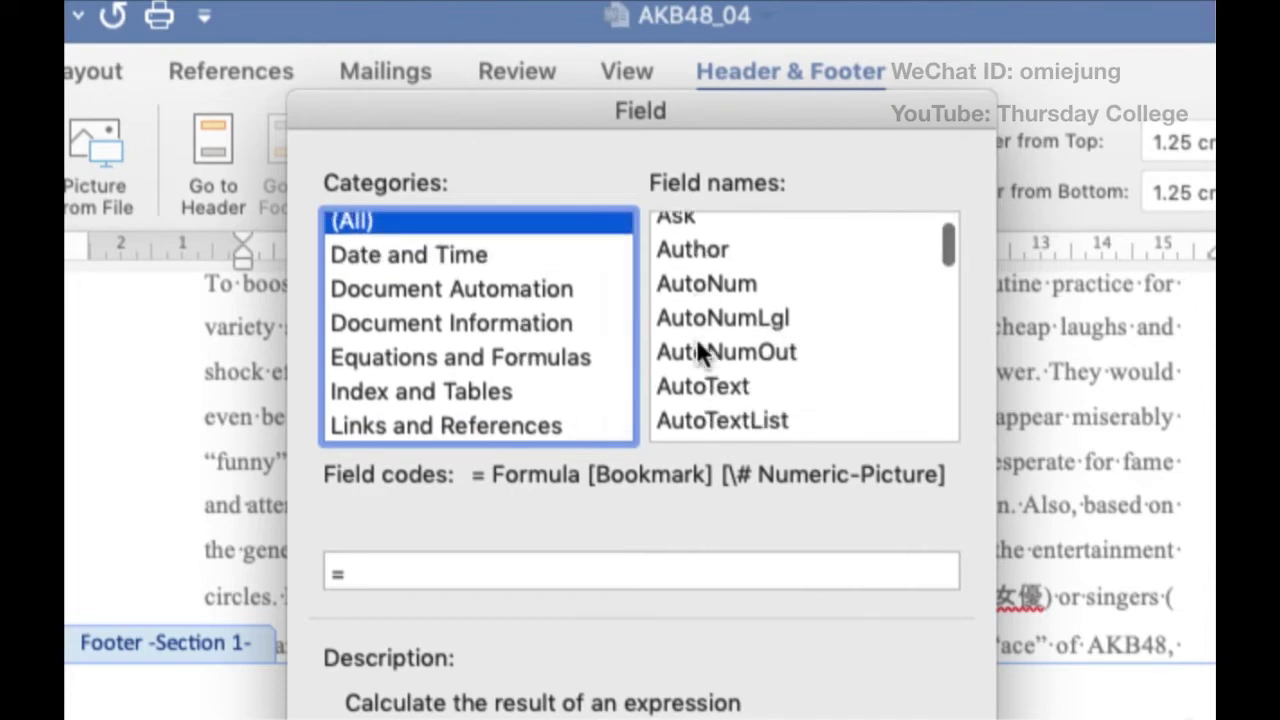
pyautogui.scroll(-10, 696, 338)
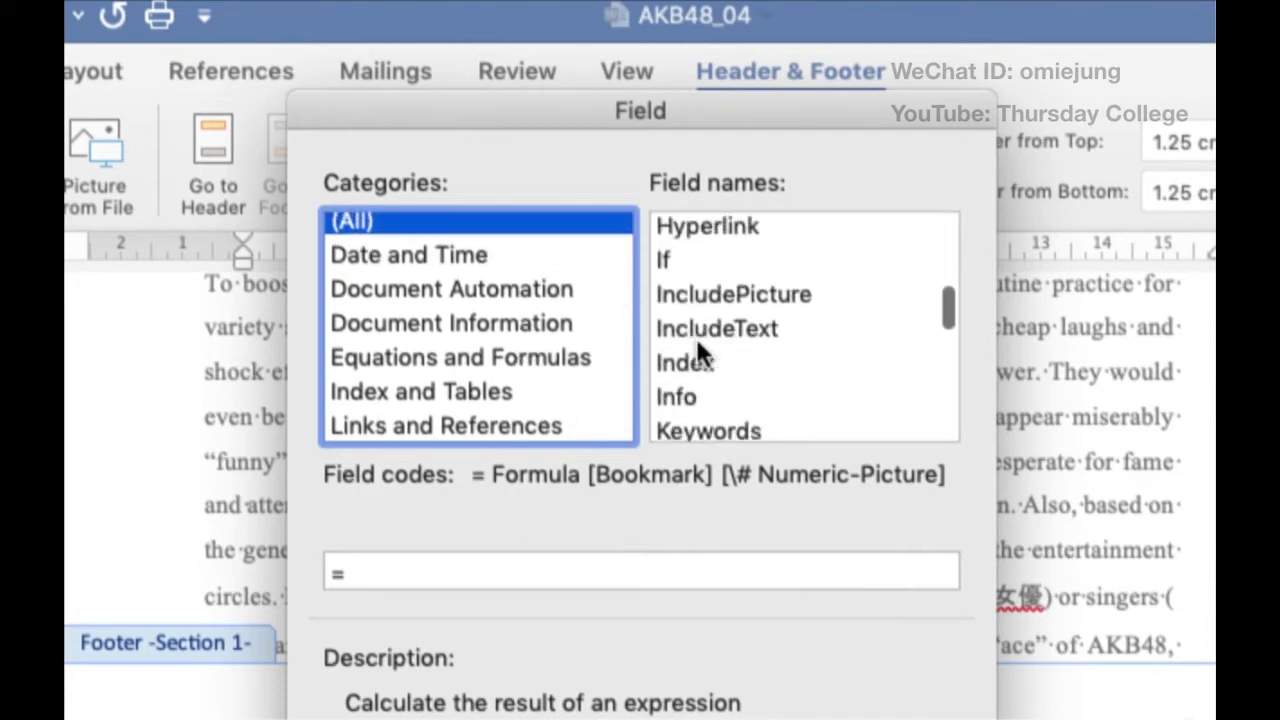
pyautogui.scroll(-10, 696, 338)
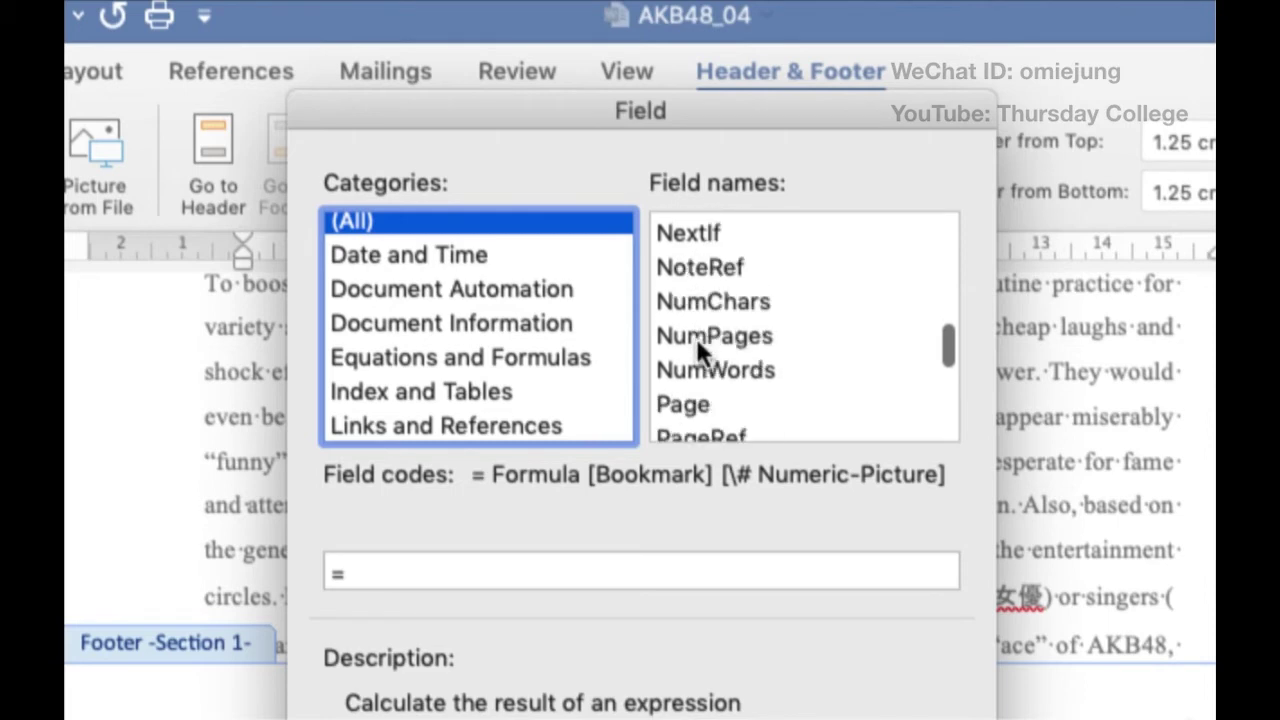
pyautogui.scroll(2, 698, 352)
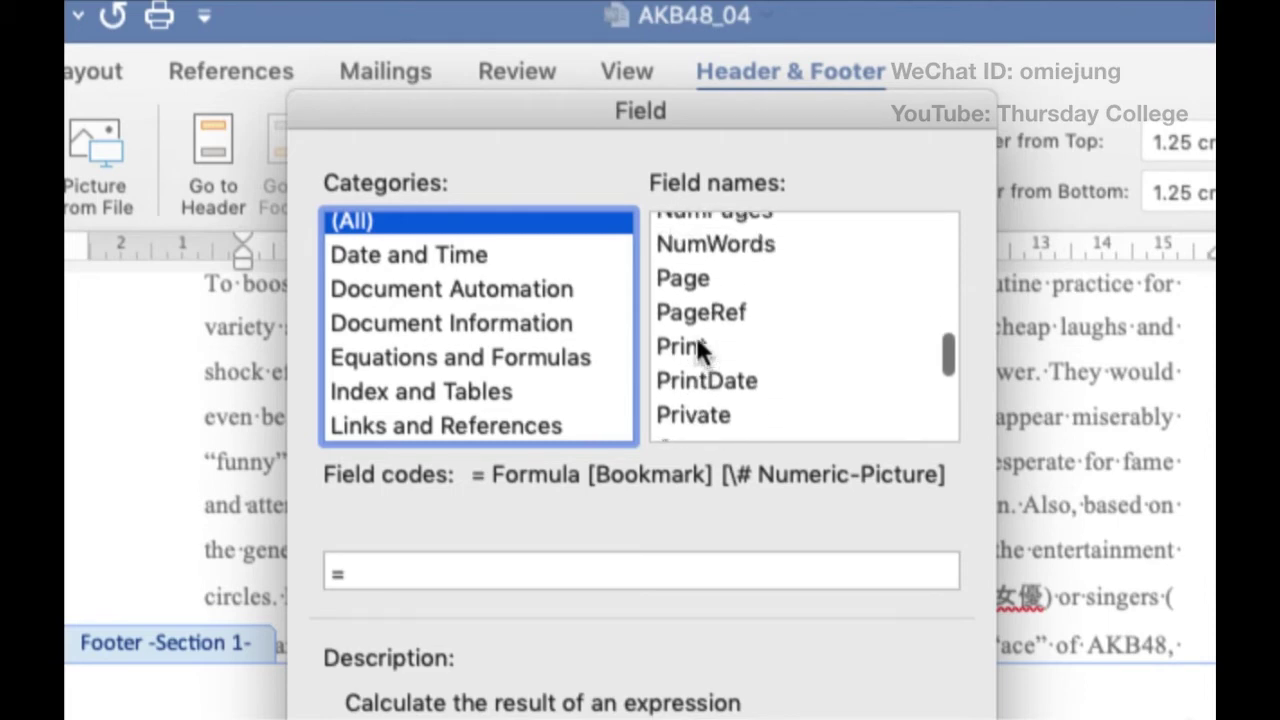
pyautogui.click(700, 283)
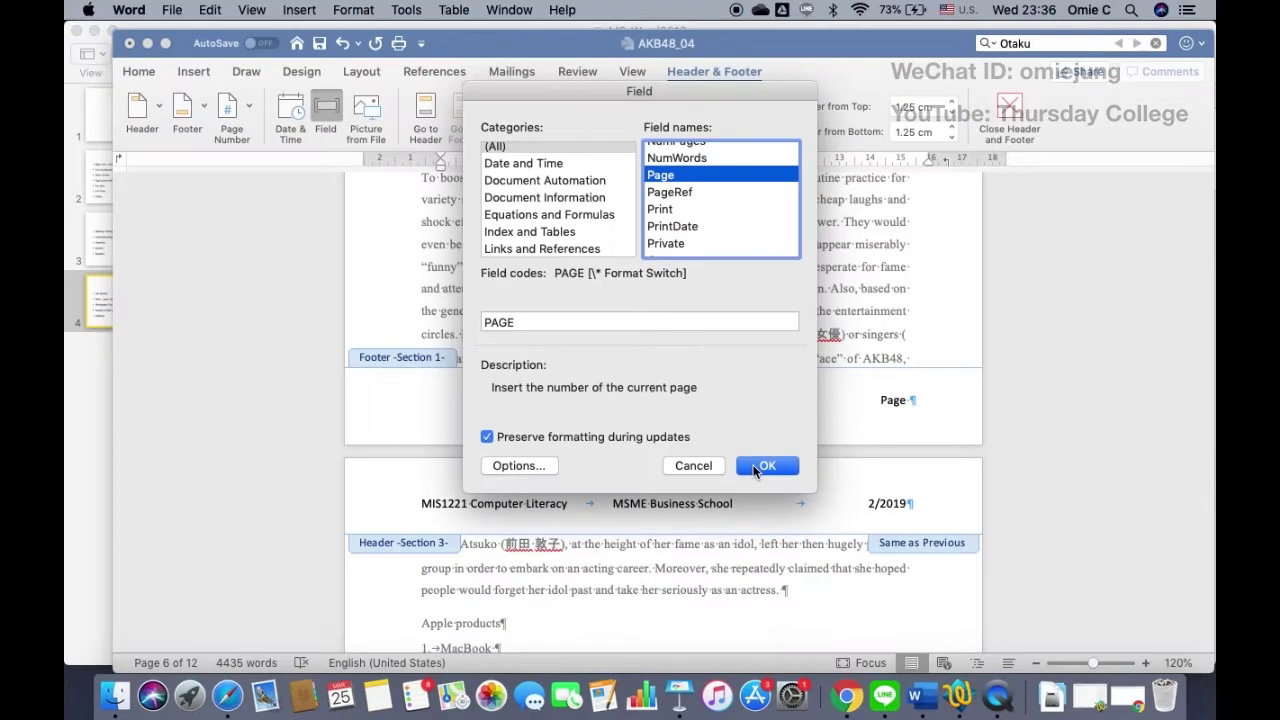
pyautogui.click(893, 668)
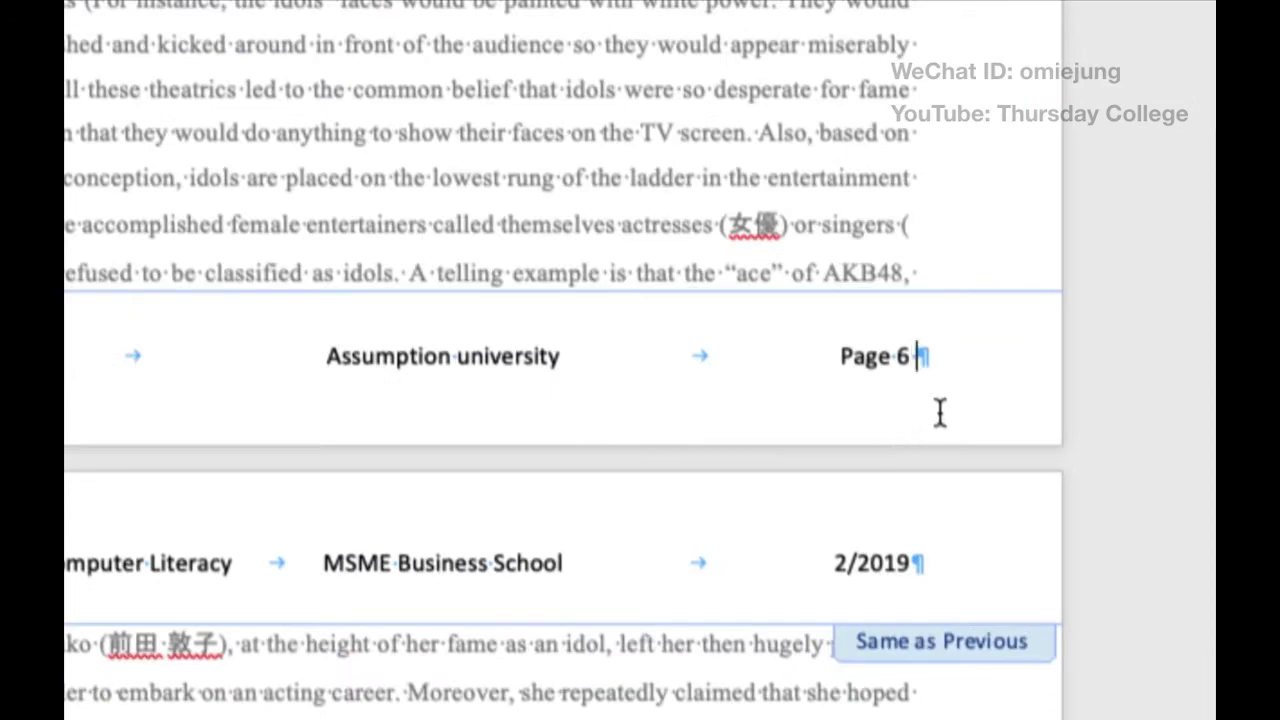
# Add "of" after the page number and insert the NumPages field behind it.
pyautogui.write('of')
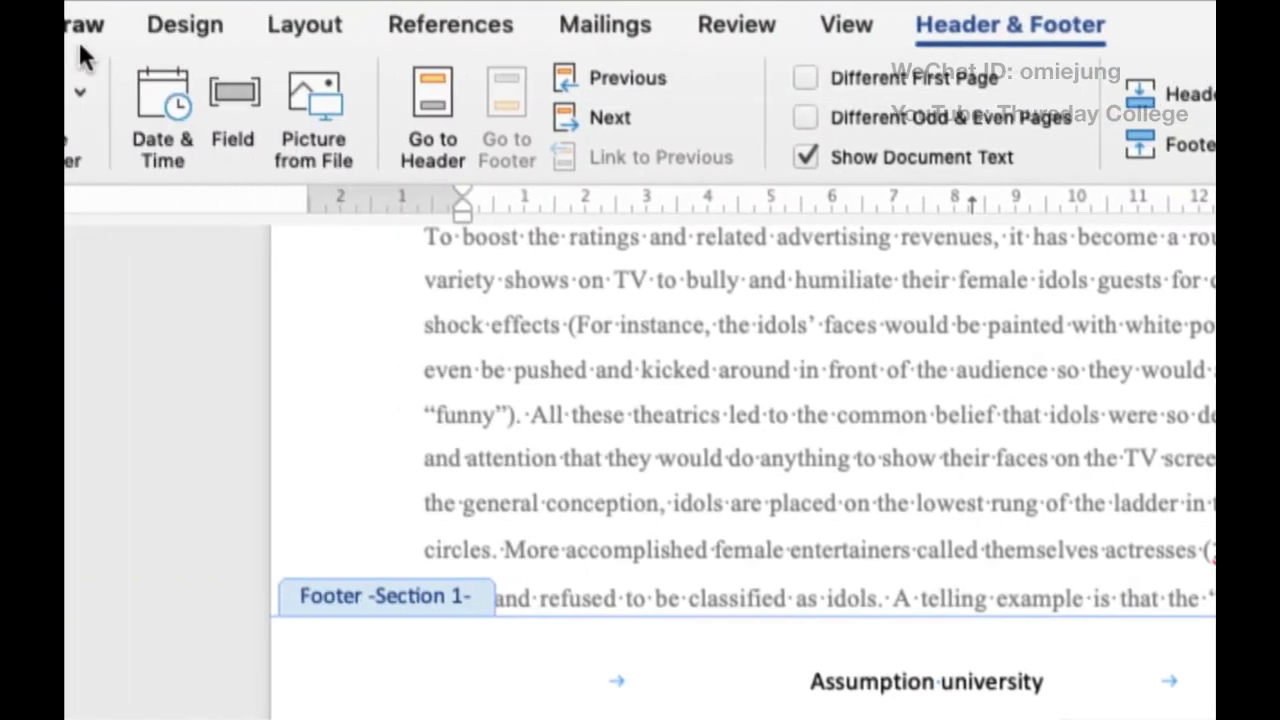
pyautogui.click(224, 95)
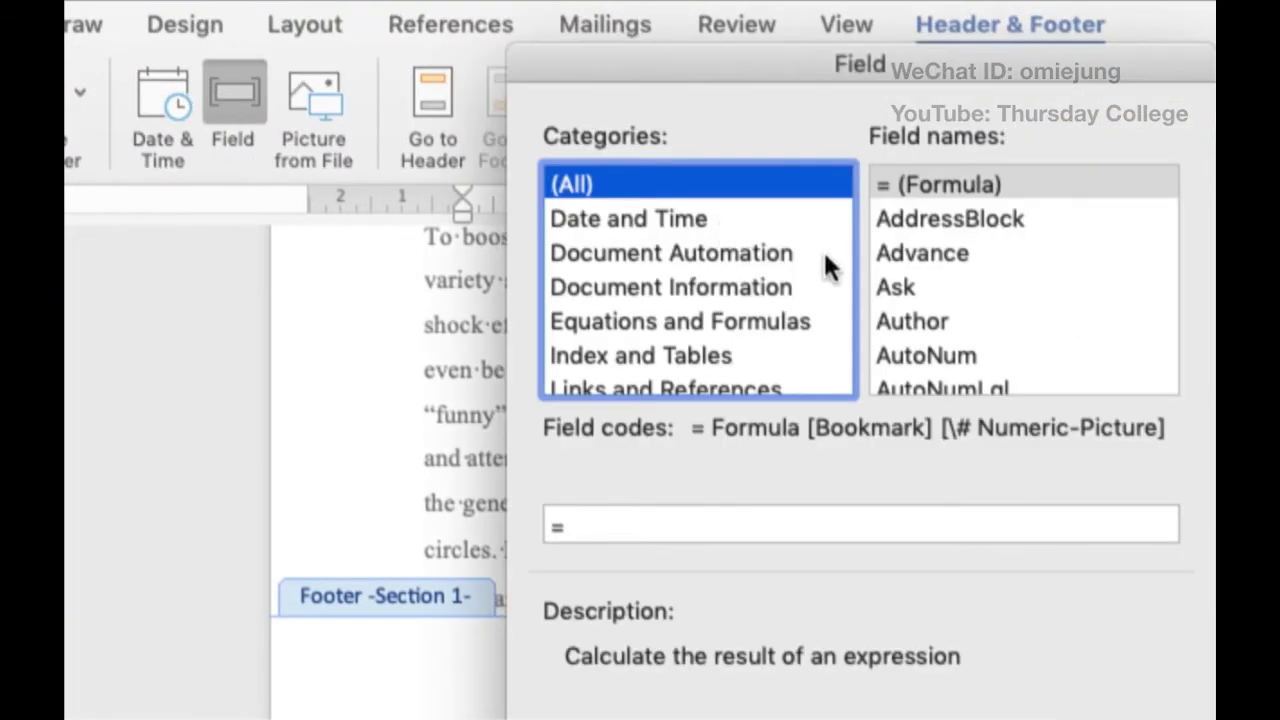
pyautogui.scroll(-15, 972, 290)
pyautogui.scroll(-10, 974, 292)
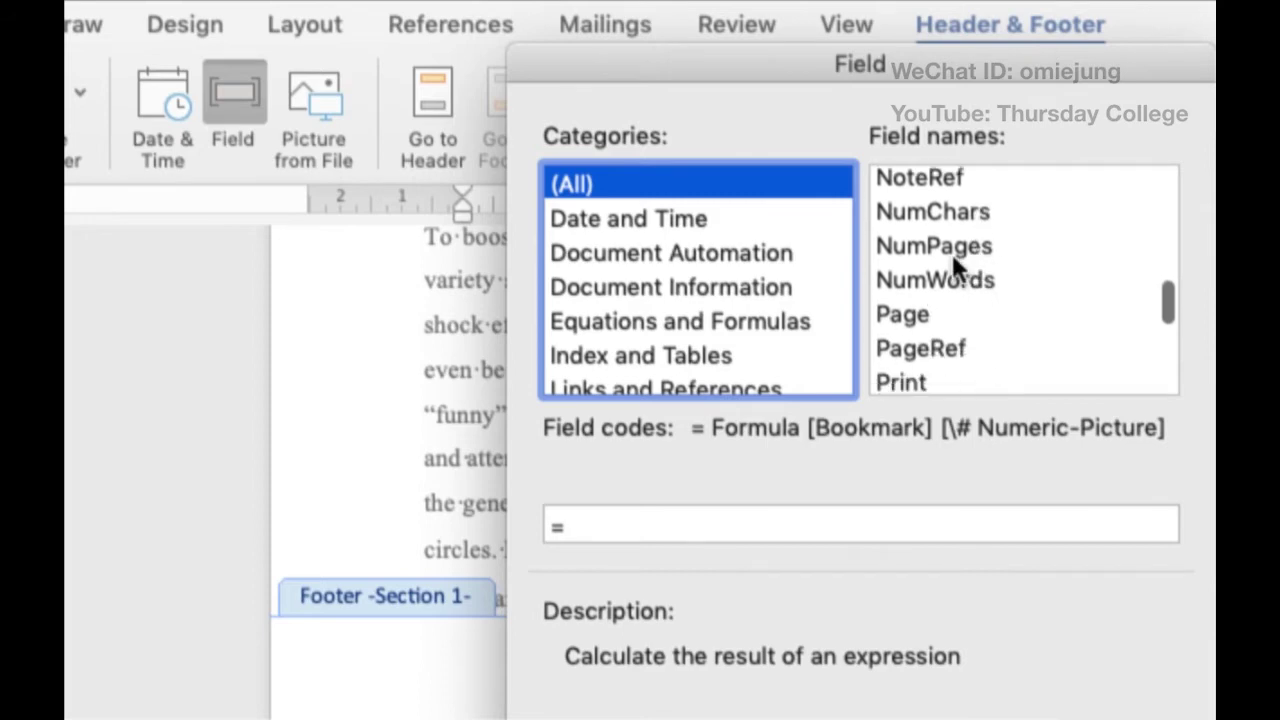
pyautogui.click(954, 248)
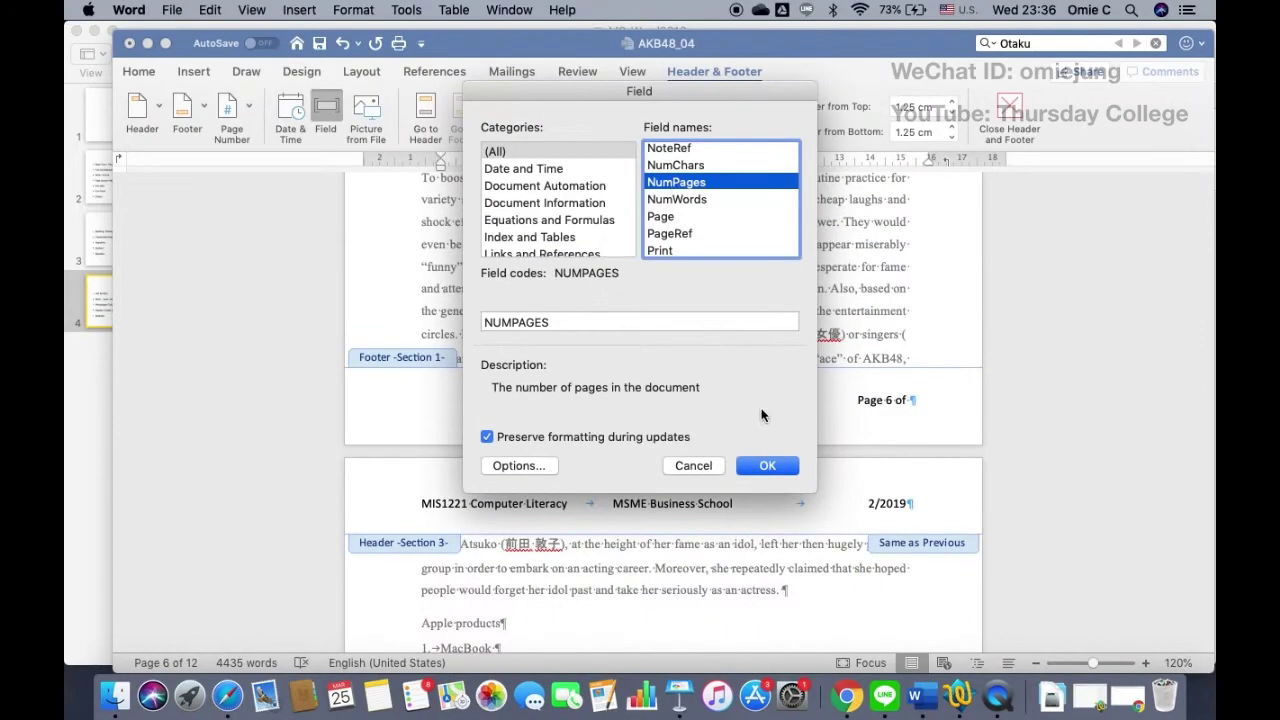
pyautogui.click(765, 466)
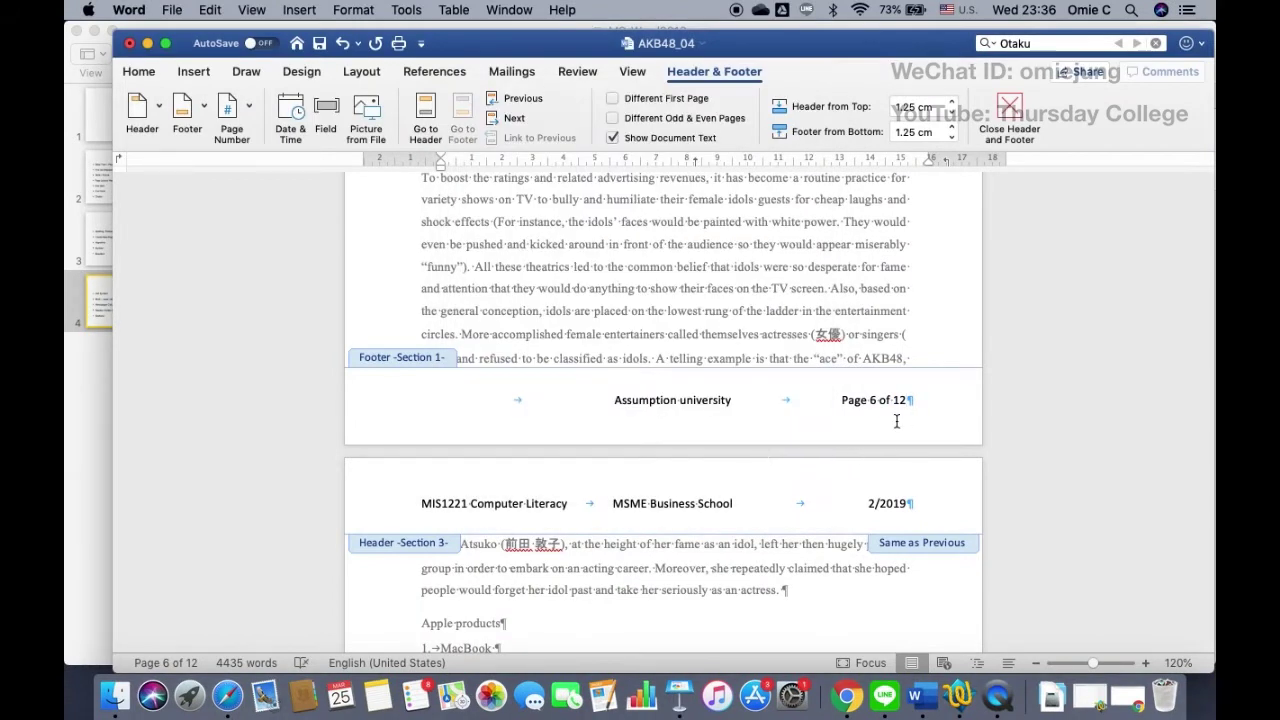
# Insert the date at the left of the footer in the "25 Mar. R 20" format and close the footer.
pyautogui.click(598, 398)
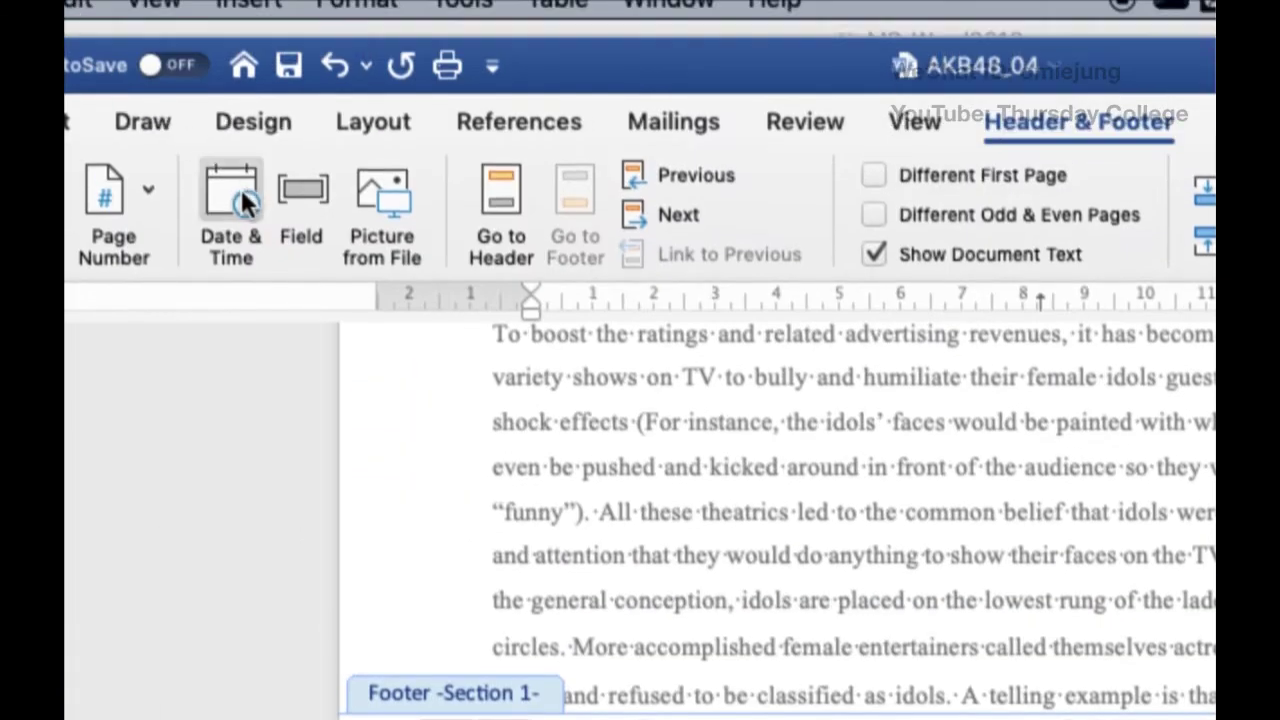
pyautogui.click(240, 200)
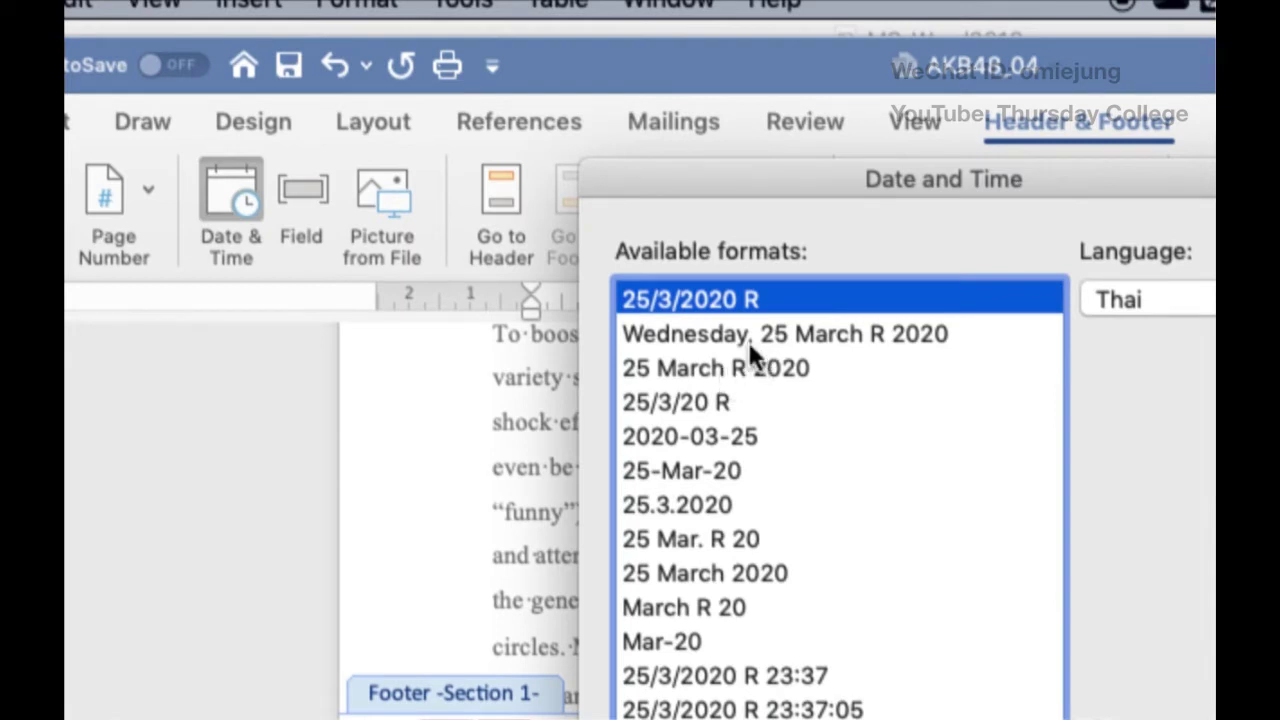
pyautogui.click(729, 365)
pyautogui.scroll(-5, 700, 490)
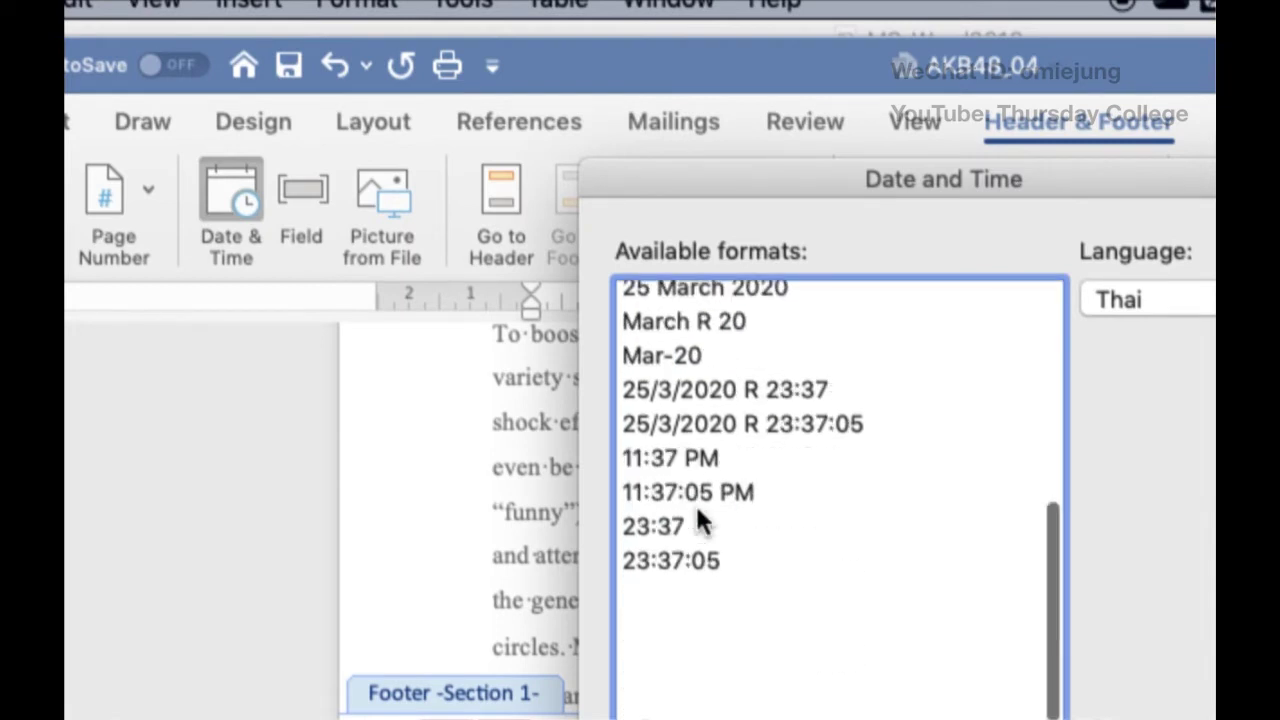
pyautogui.scroll(1, 696, 505)
pyautogui.click(731, 401)
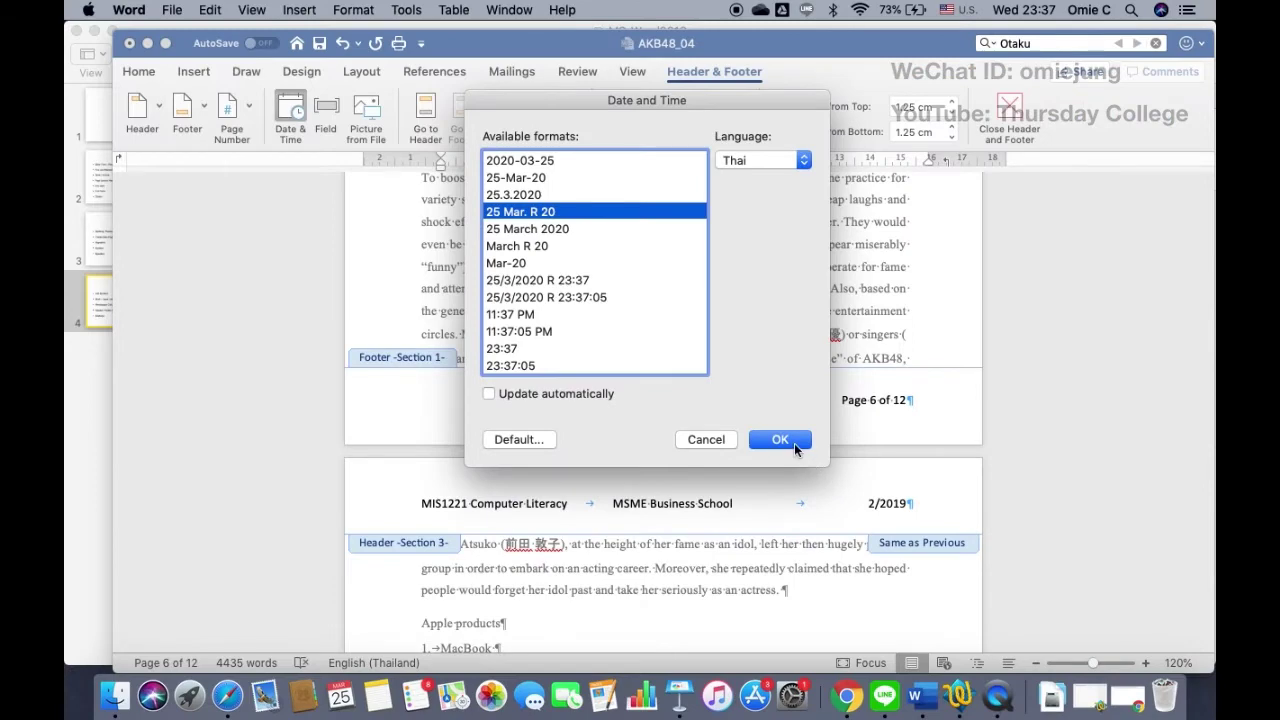
pyautogui.click(780, 439)
pyautogui.scroll(3, 513, 410)
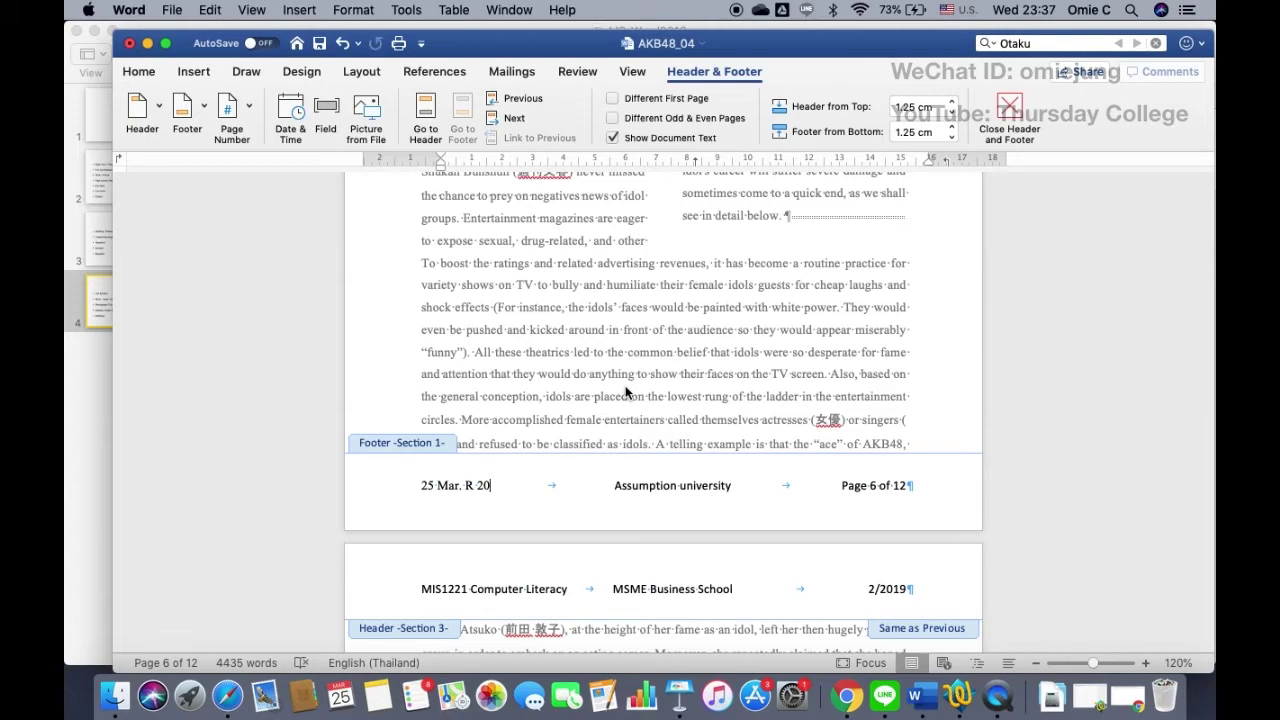
pyautogui.click(1005, 124)
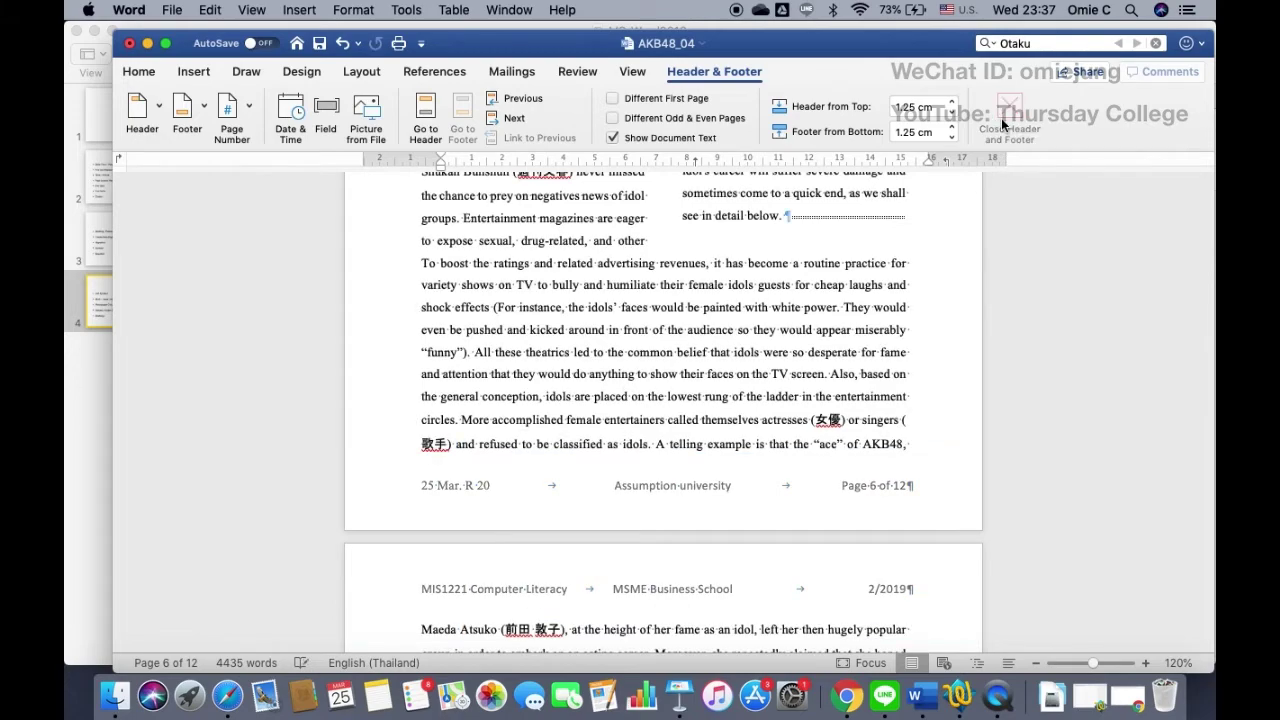
# Review the headers and footers on the preceding pages back to the first page.
pyautogui.scroll(20, 664, 378)
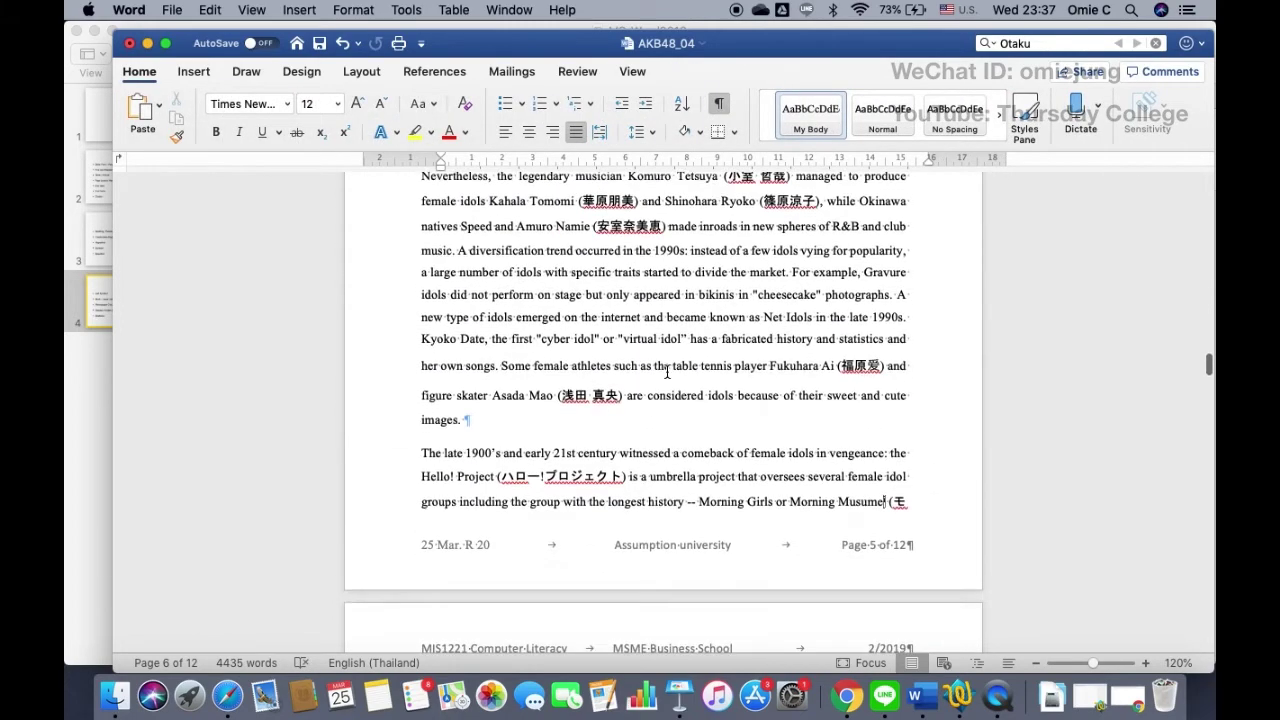
pyautogui.scroll(20, 666, 372)
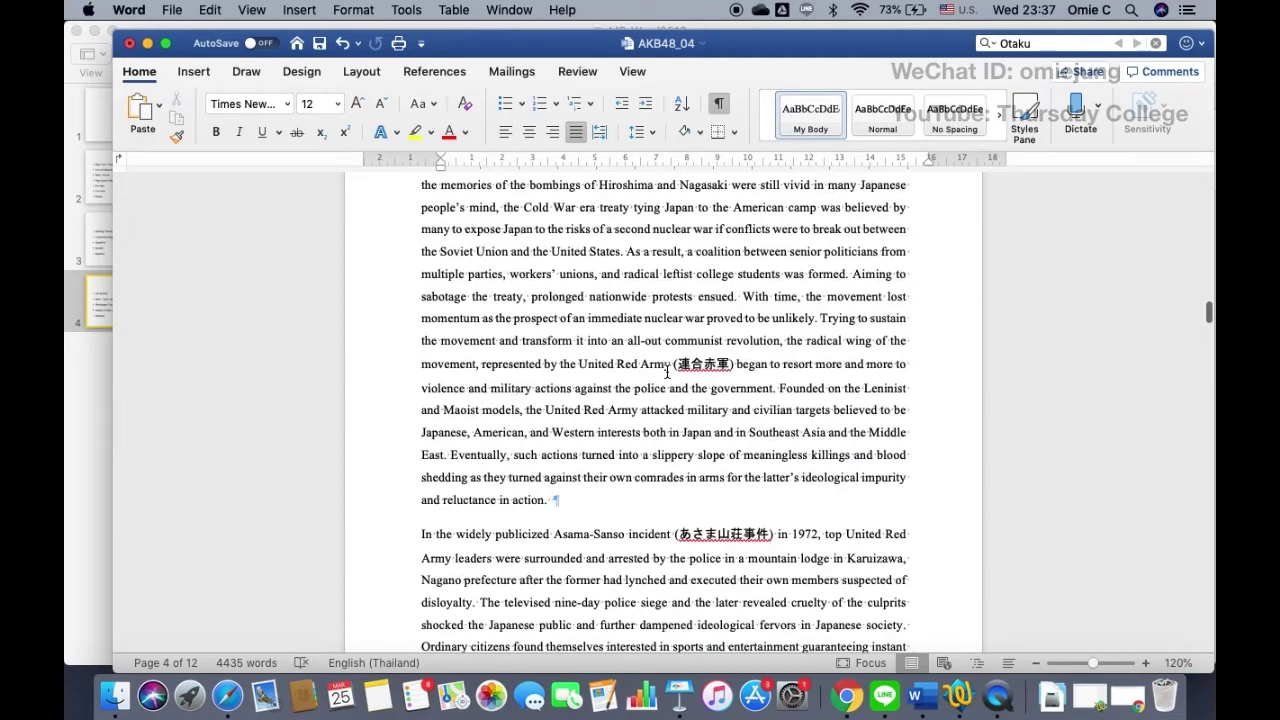
pyautogui.scroll(20, 667, 372)
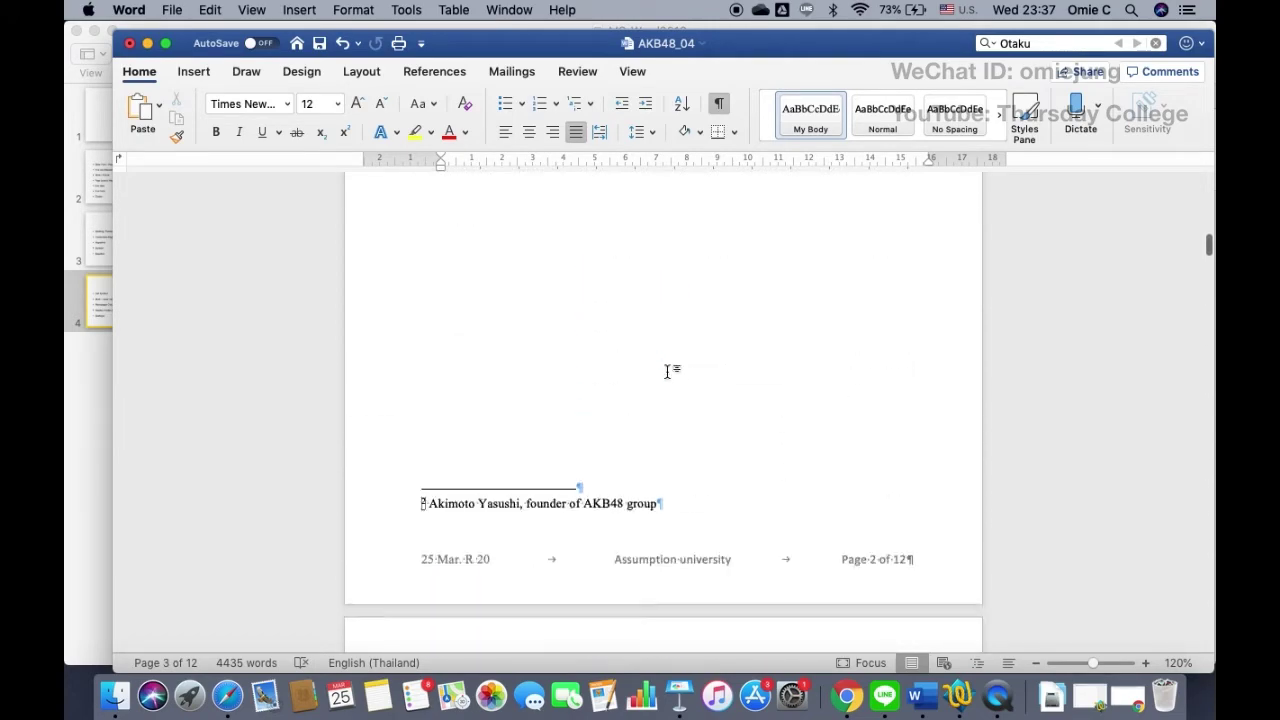
pyautogui.scroll(20, 667, 372)
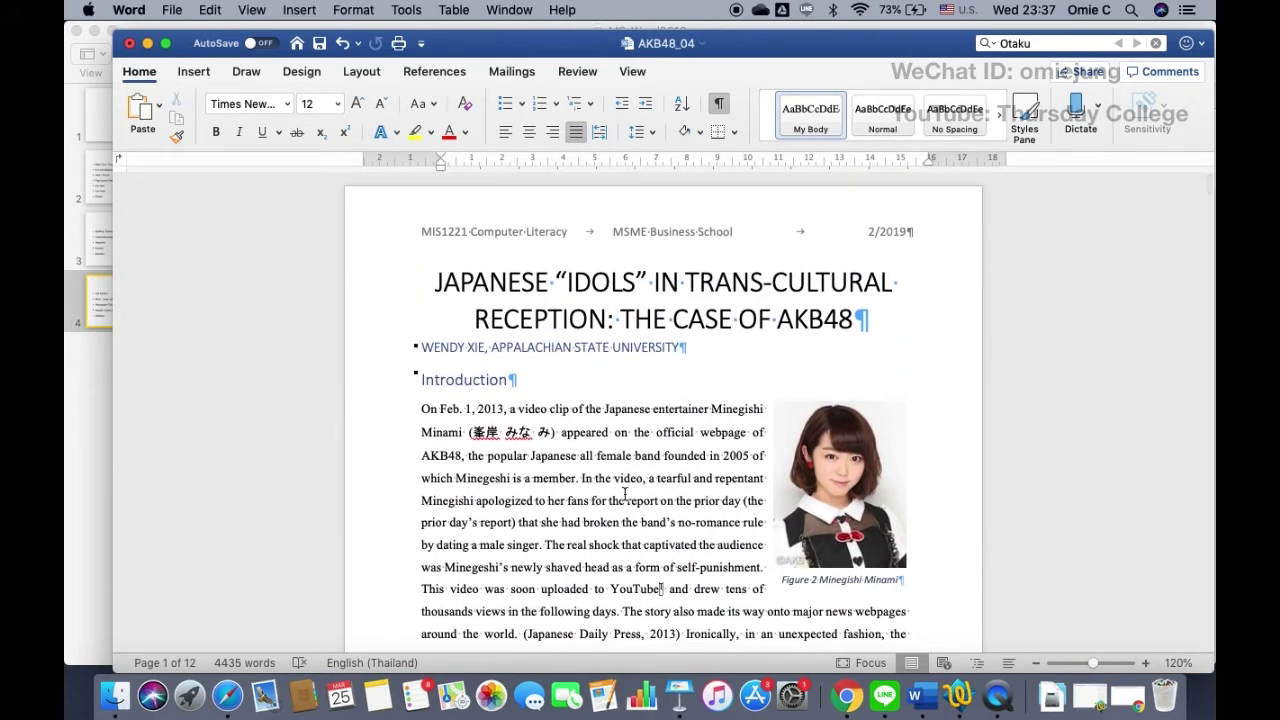
# Switch to the Keynote presentation, check the Sections topic on the Topics (3) slide, and return to the Word document.
pyautogui.click(679, 695)
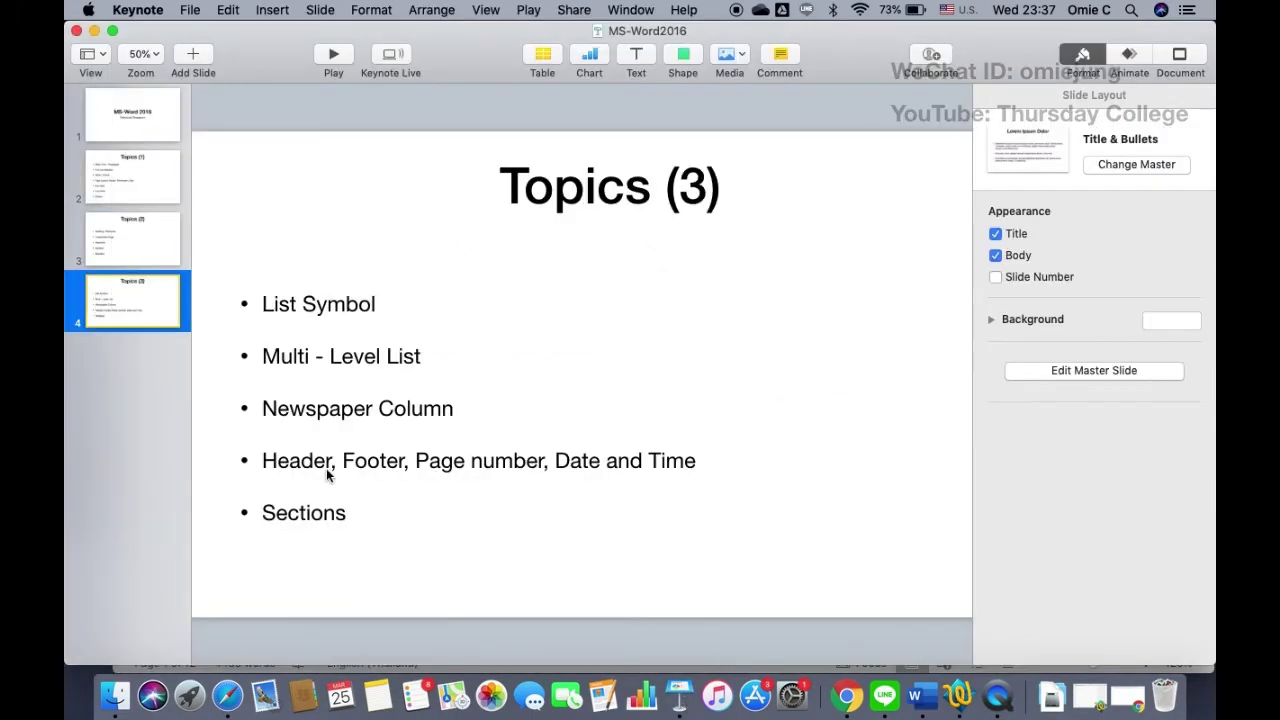
pyautogui.click(329, 509)
pyautogui.click(332, 510)
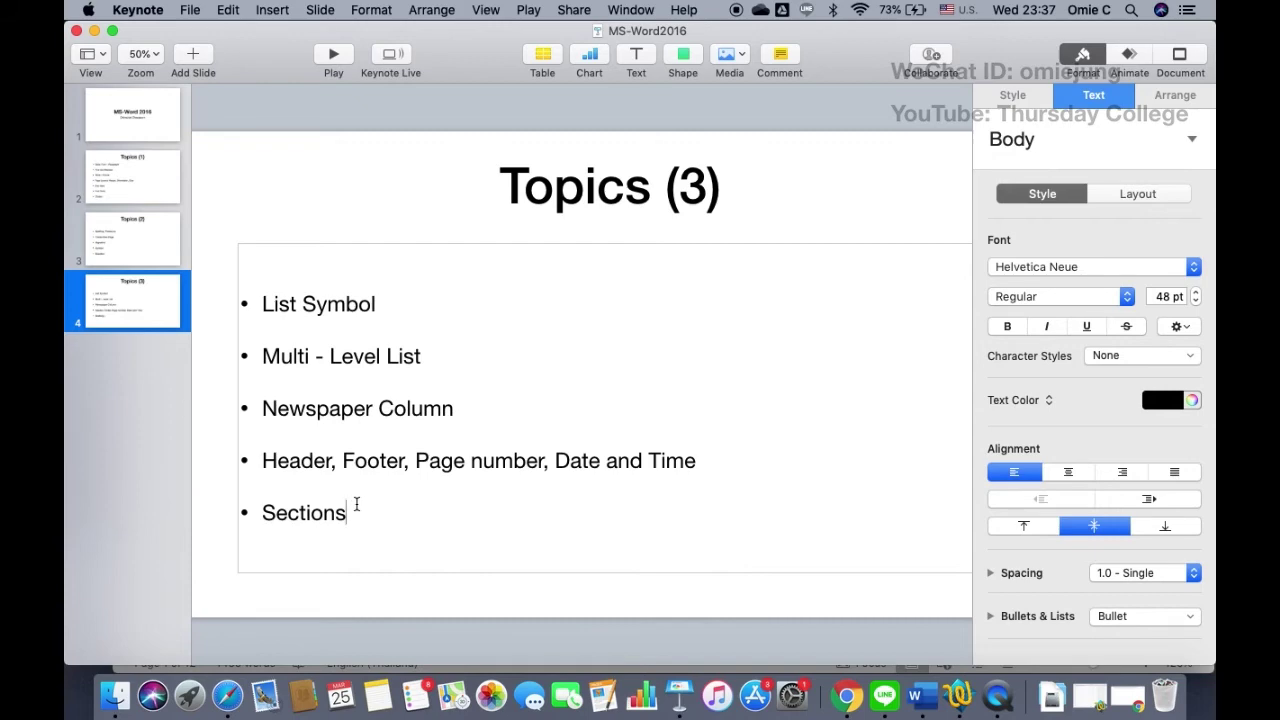
pyautogui.click(930, 702)
pyautogui.click(548, 378)
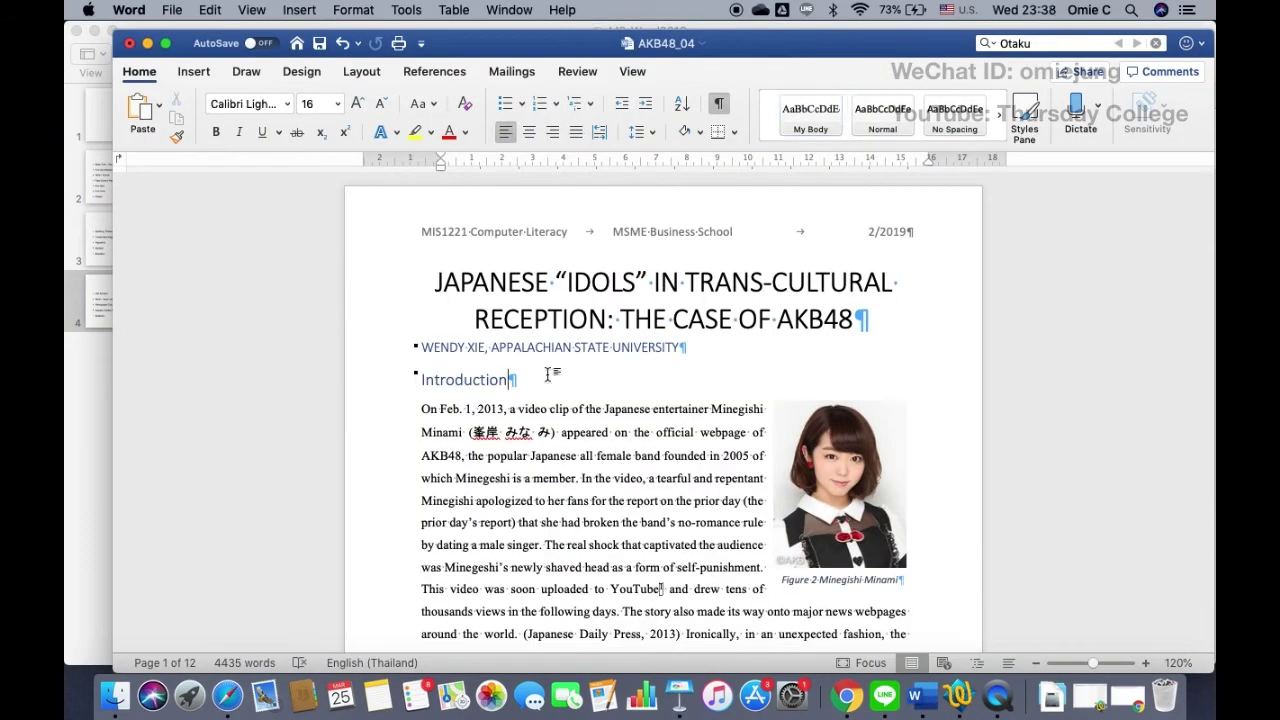
# Examine the document's page layout at 50% zoom, from the first page through the two-column text.
pyautogui.scroll(-8, 539, 494)
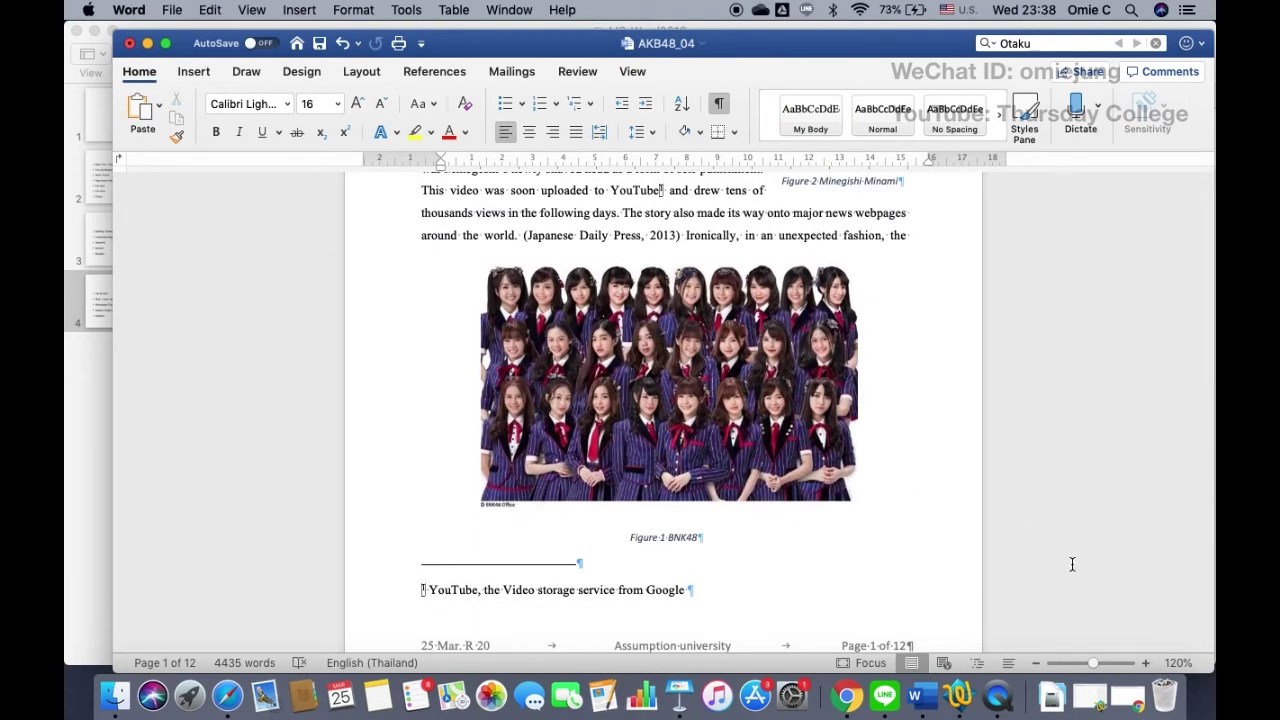
pyautogui.click(1037, 662)
pyautogui.click(1037, 662)
pyautogui.click(1037, 662)
pyautogui.click(1037, 662)
pyautogui.click(1037, 662)
pyautogui.click(1037, 662)
pyautogui.click(1037, 662)
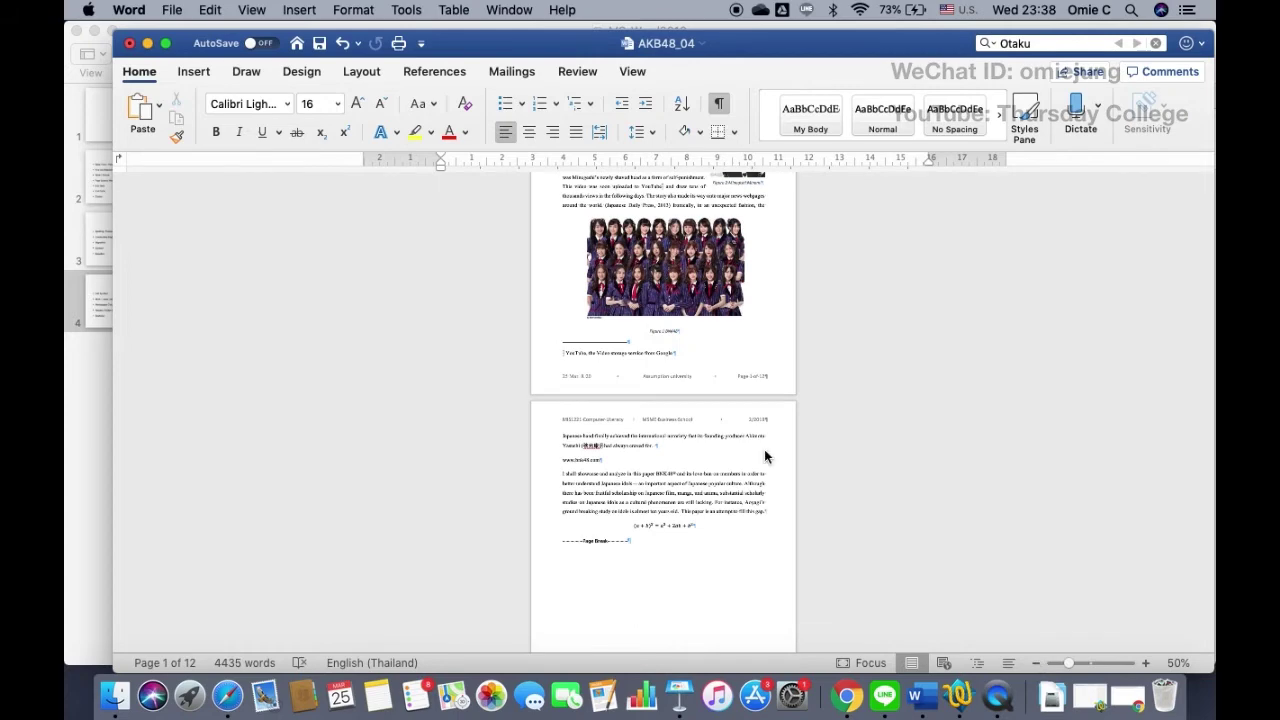
pyautogui.scroll(5, 764, 456)
pyautogui.scroll(-15, 750, 450)
pyautogui.scroll(-10, 736, 443)
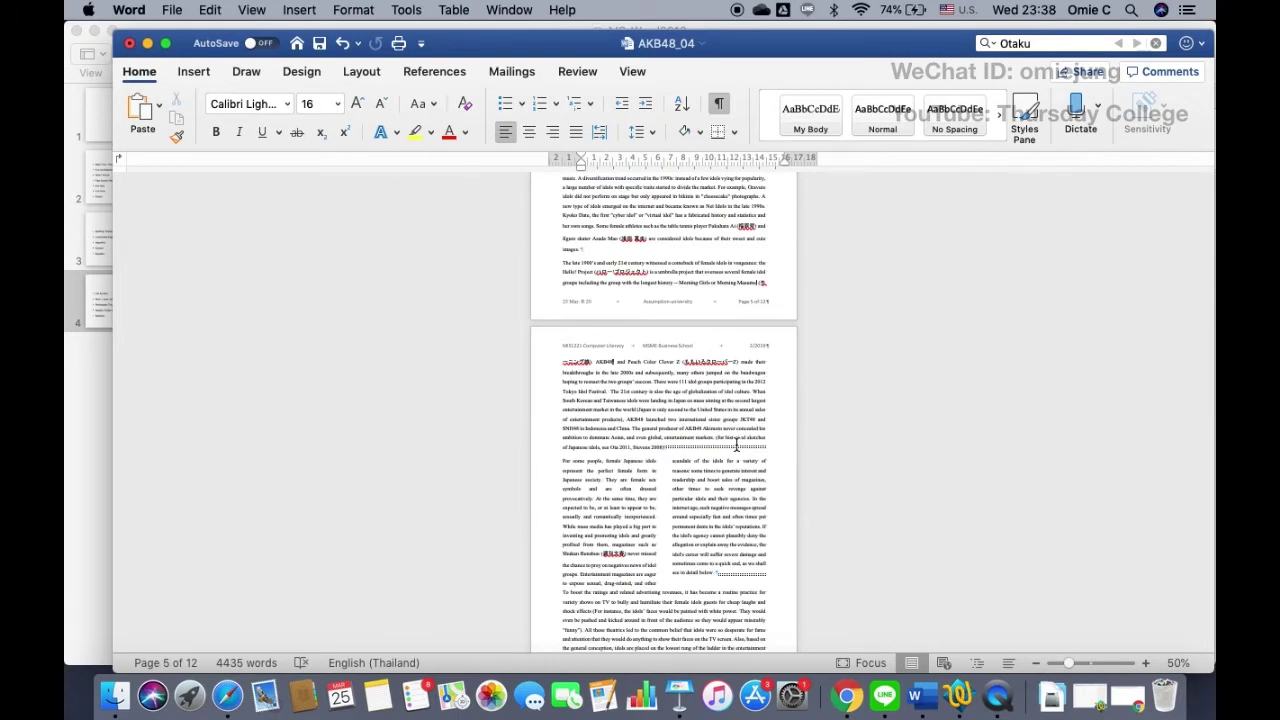
pyautogui.scroll(-5, 736, 443)
pyautogui.scroll(12, 736, 443)
pyautogui.scroll(-1, 737, 443)
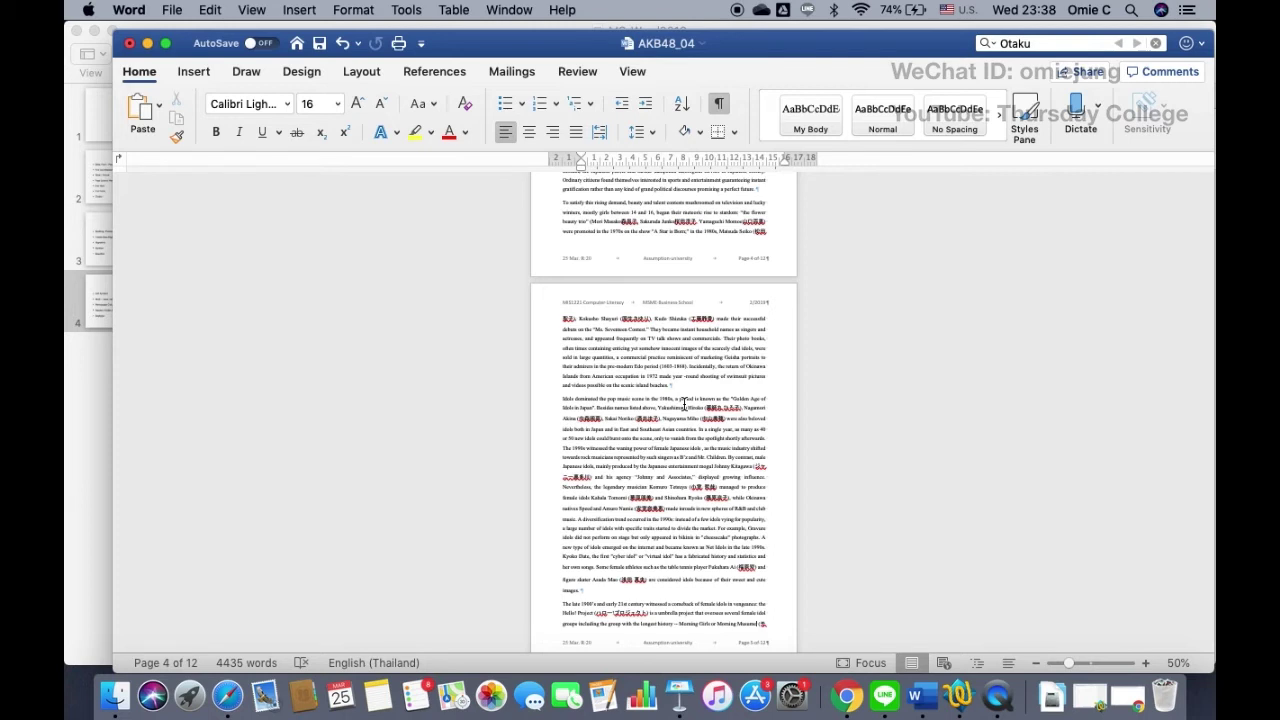
pyautogui.scroll(5, 684, 404)
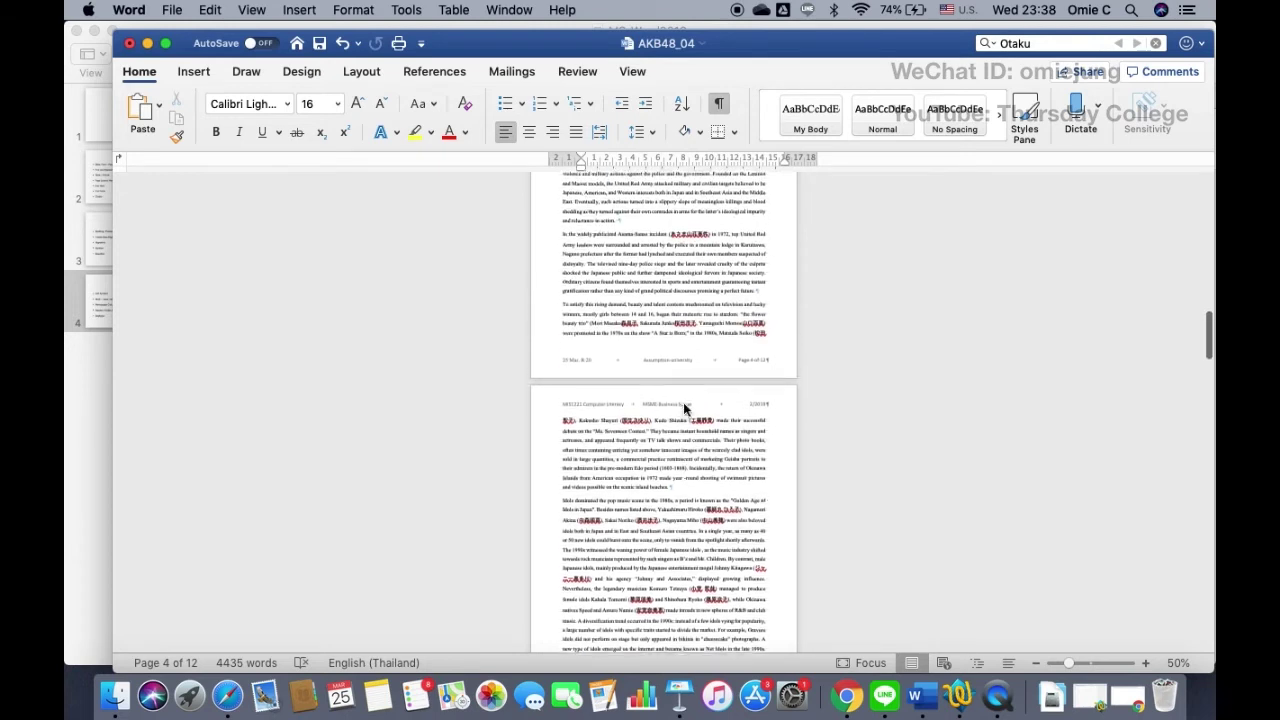
pyautogui.scroll(3, 683, 402)
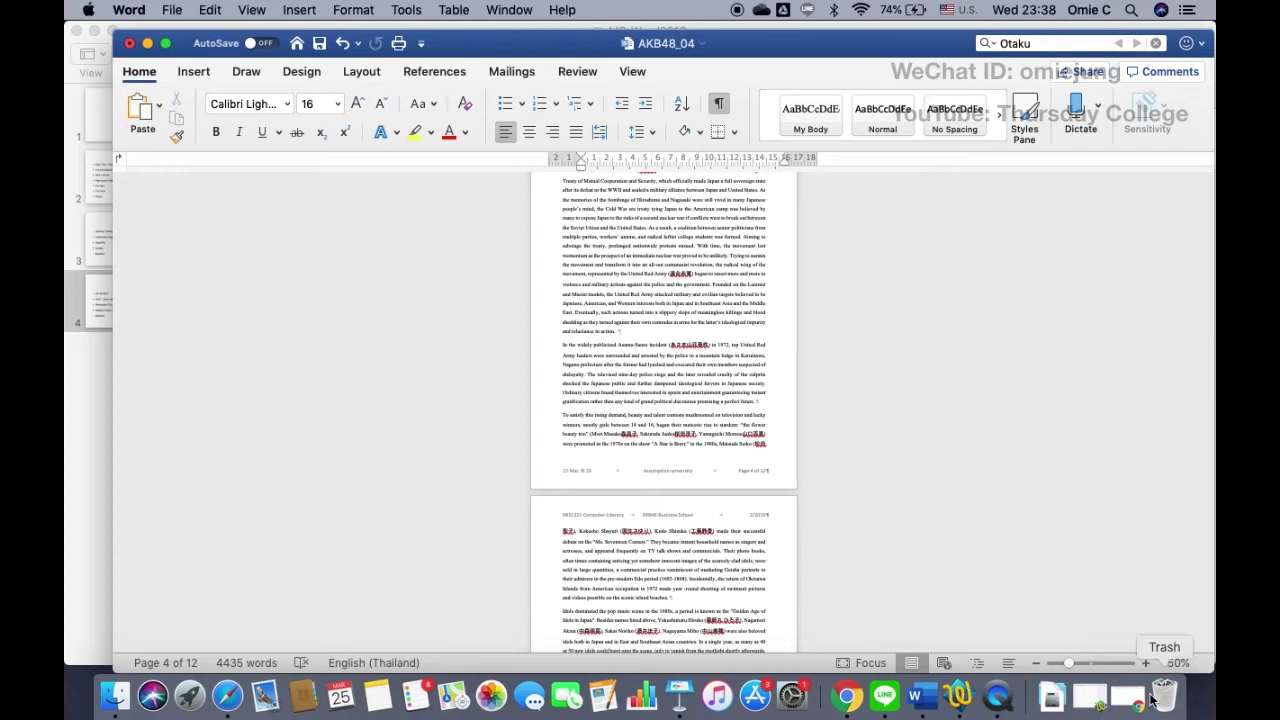
# Look through pages 4 to 9 at 80% zoom for a suitable paragraph end at which to divide the document.
pyautogui.click(1146, 663)
pyautogui.click(1146, 663)
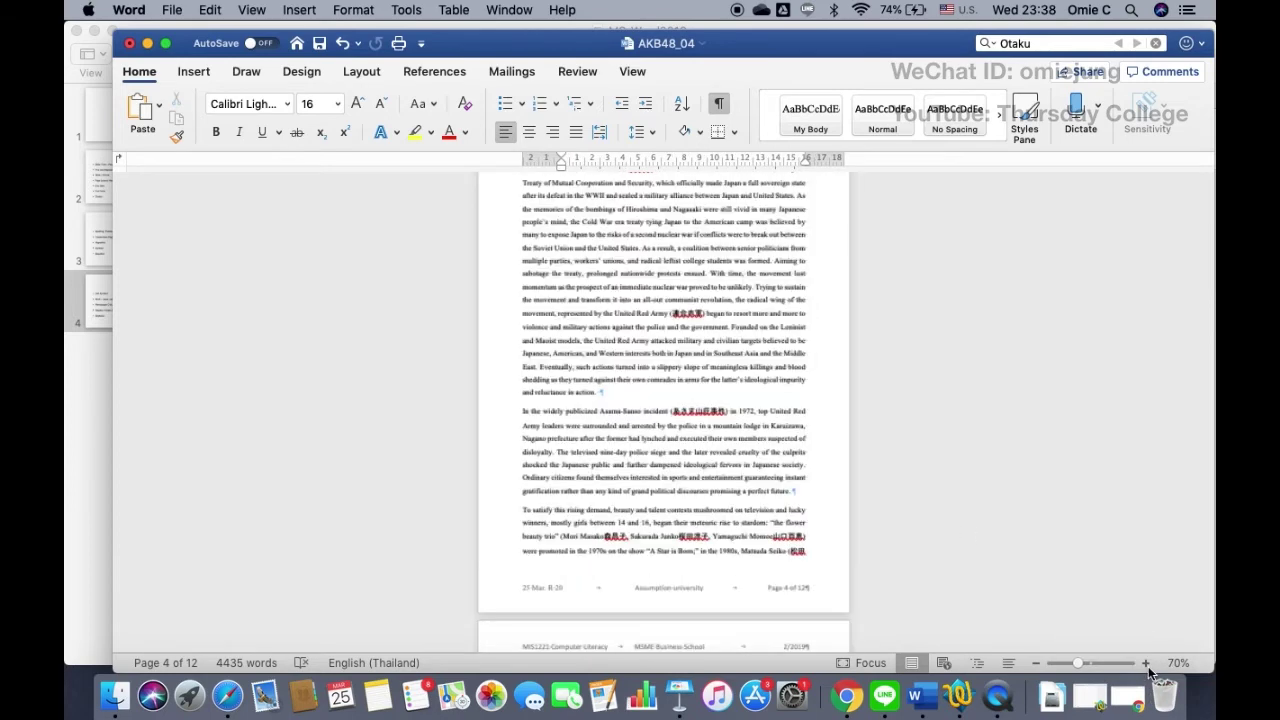
pyautogui.click(1146, 663)
pyautogui.scroll(5, 679, 357)
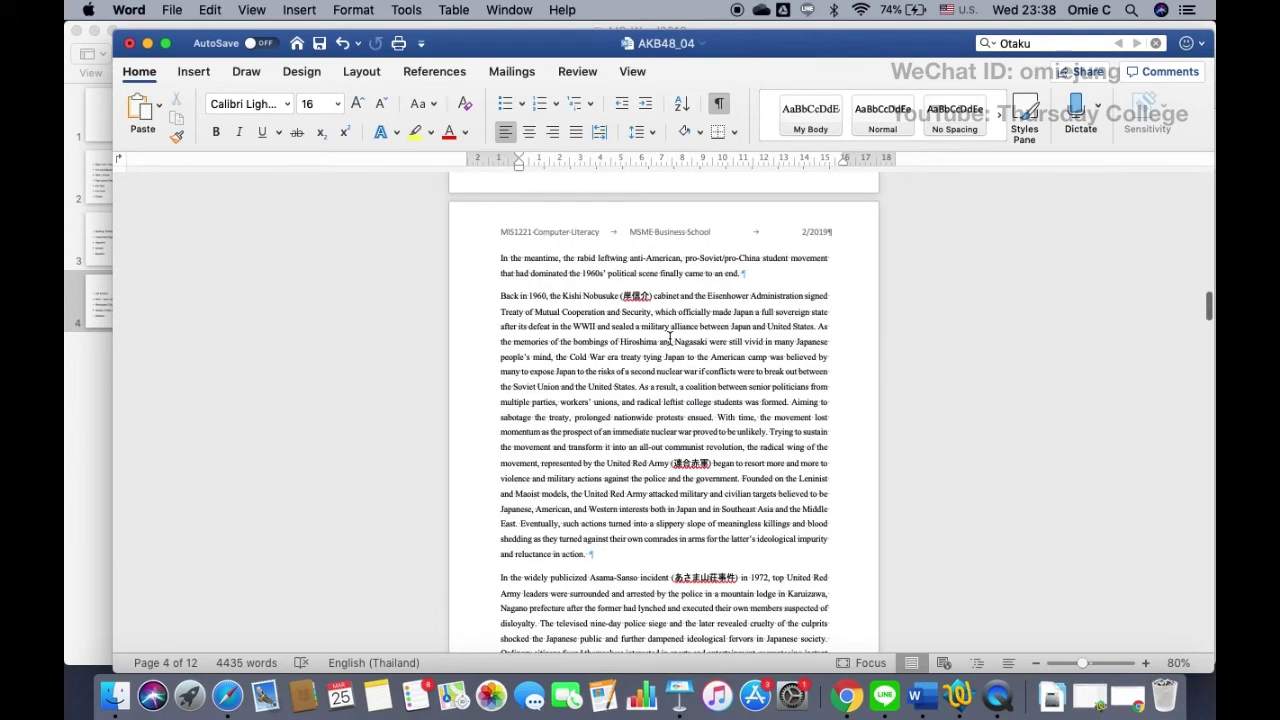
pyautogui.scroll(-15, 672, 345)
pyautogui.scroll(-10, 670, 340)
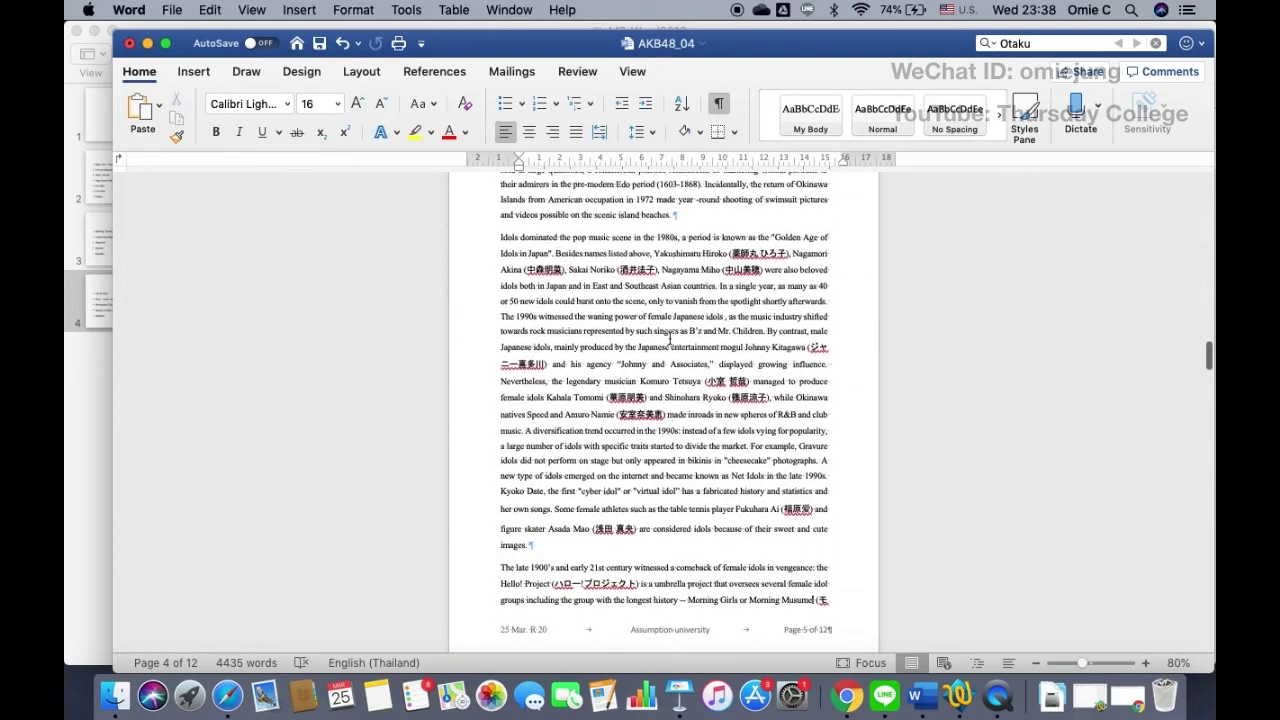
pyautogui.scroll(5, 670, 340)
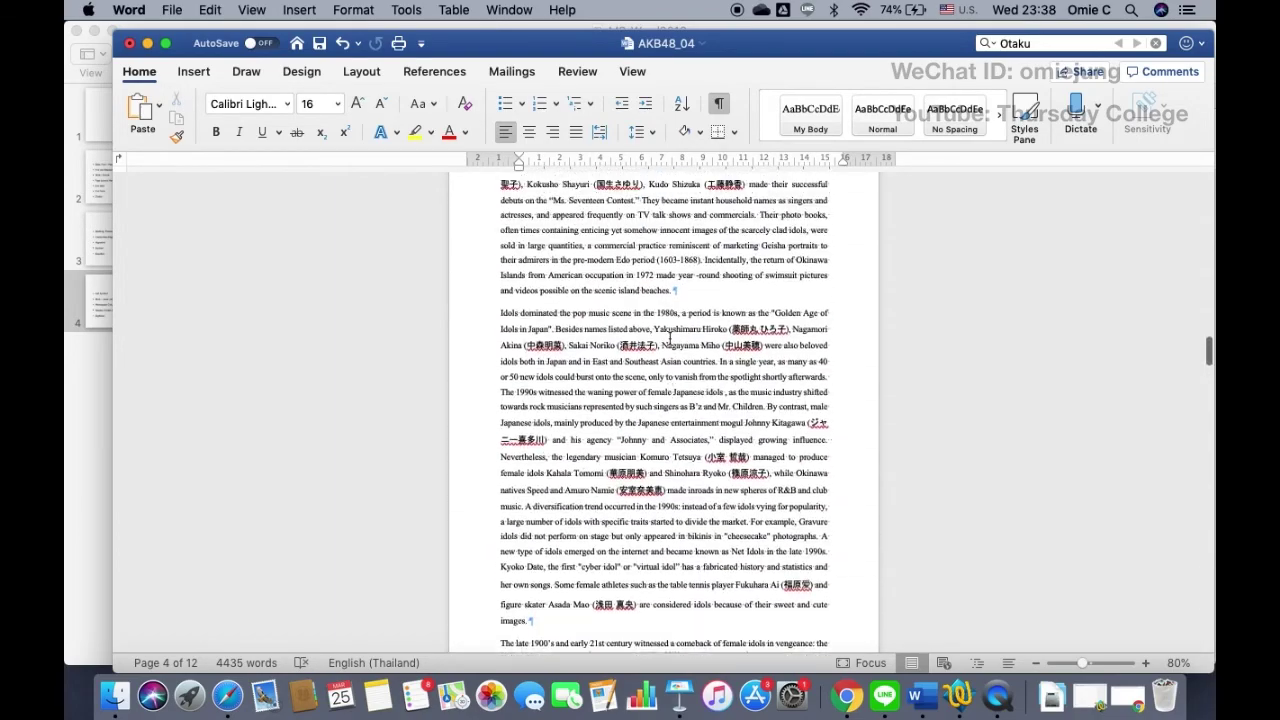
pyautogui.scroll(-15, 670, 340)
pyautogui.scroll(-20, 670, 338)
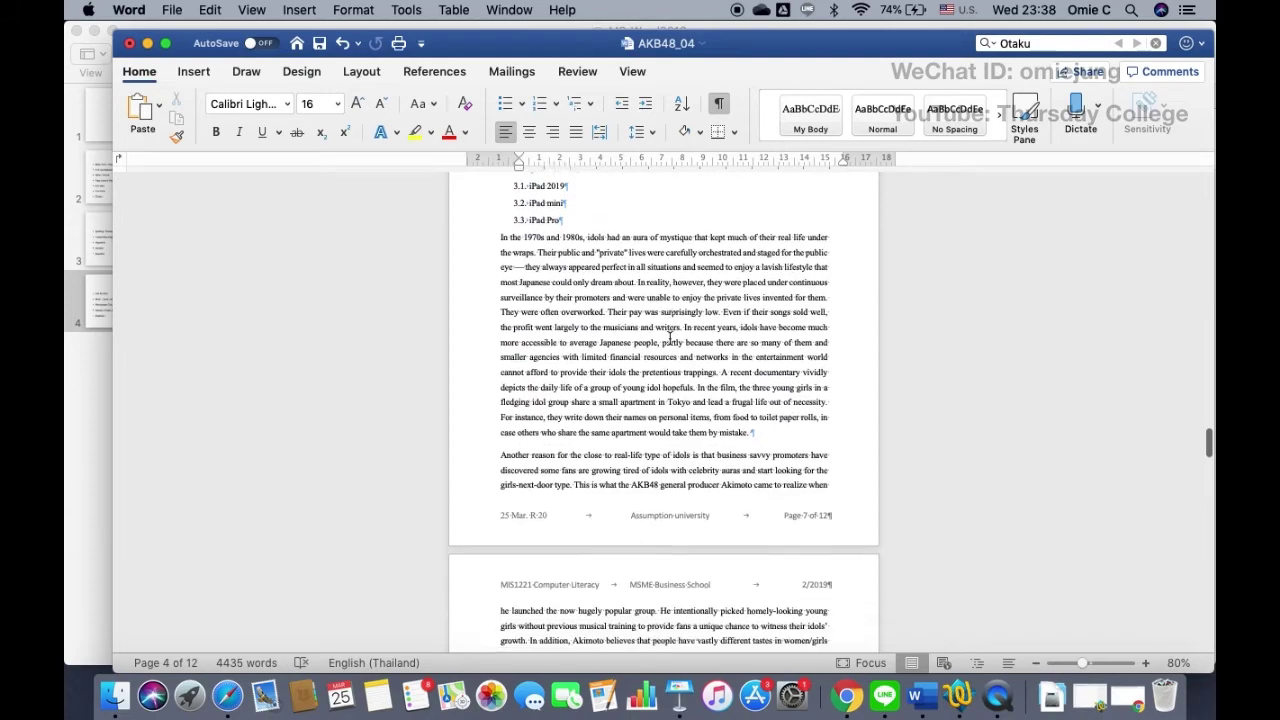
pyautogui.scroll(-10, 670, 340)
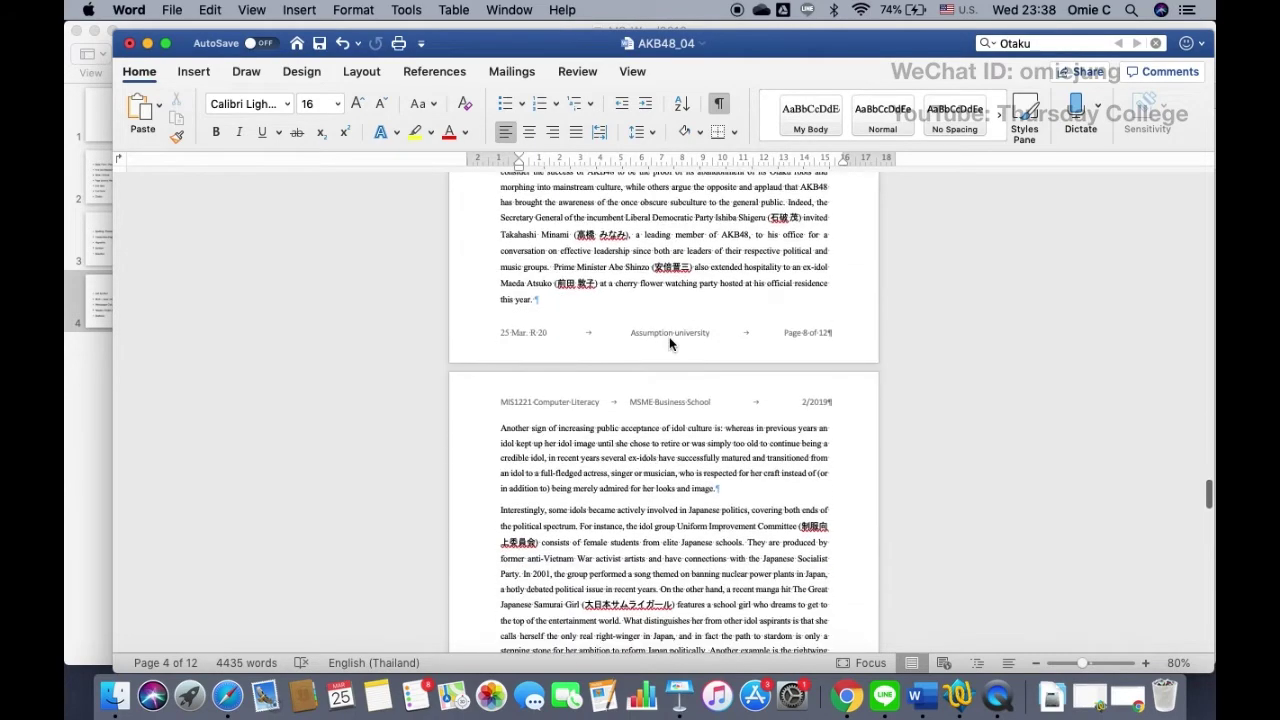
pyautogui.scroll(10, 670, 340)
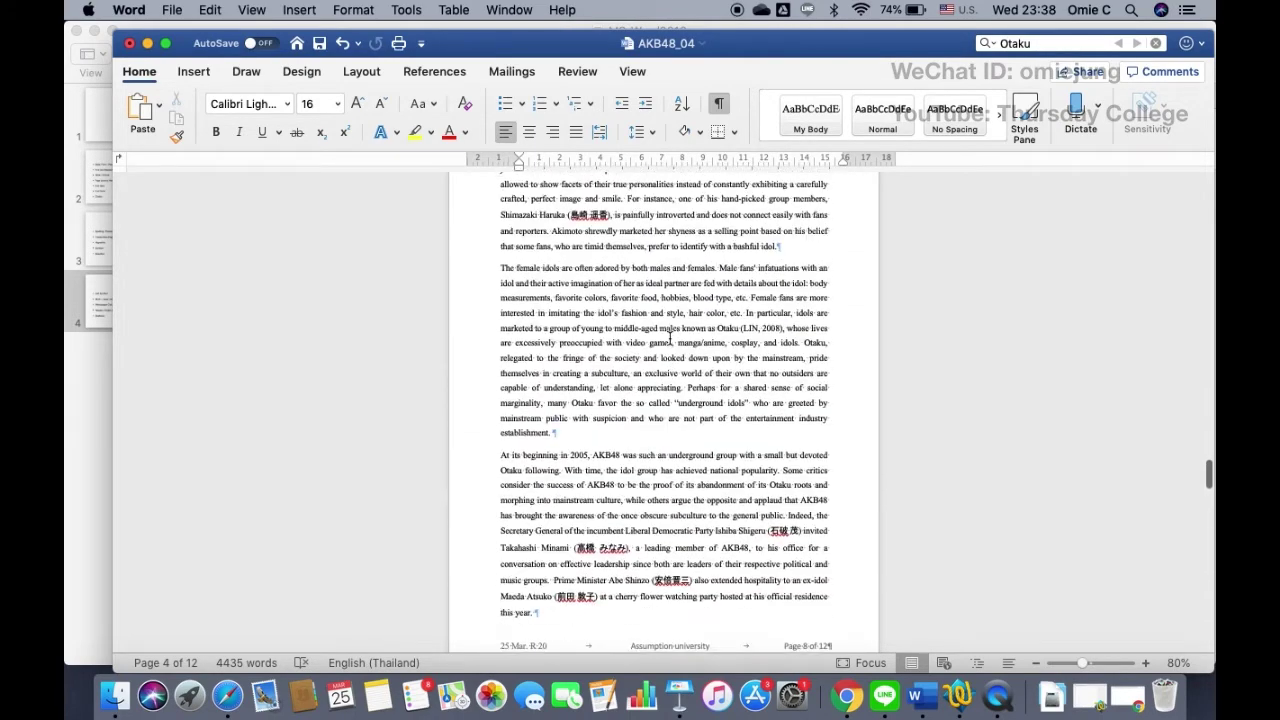
pyautogui.scroll(4, 670, 339)
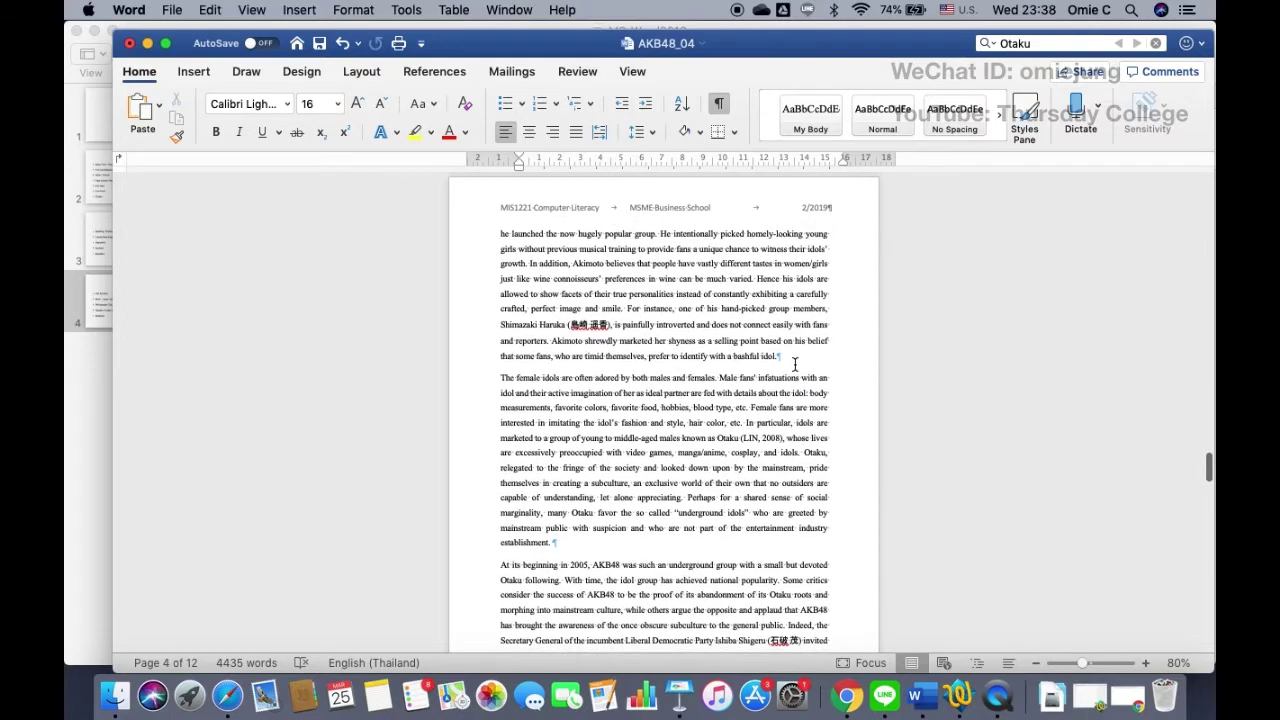
pyautogui.scroll(-20, 796, 364)
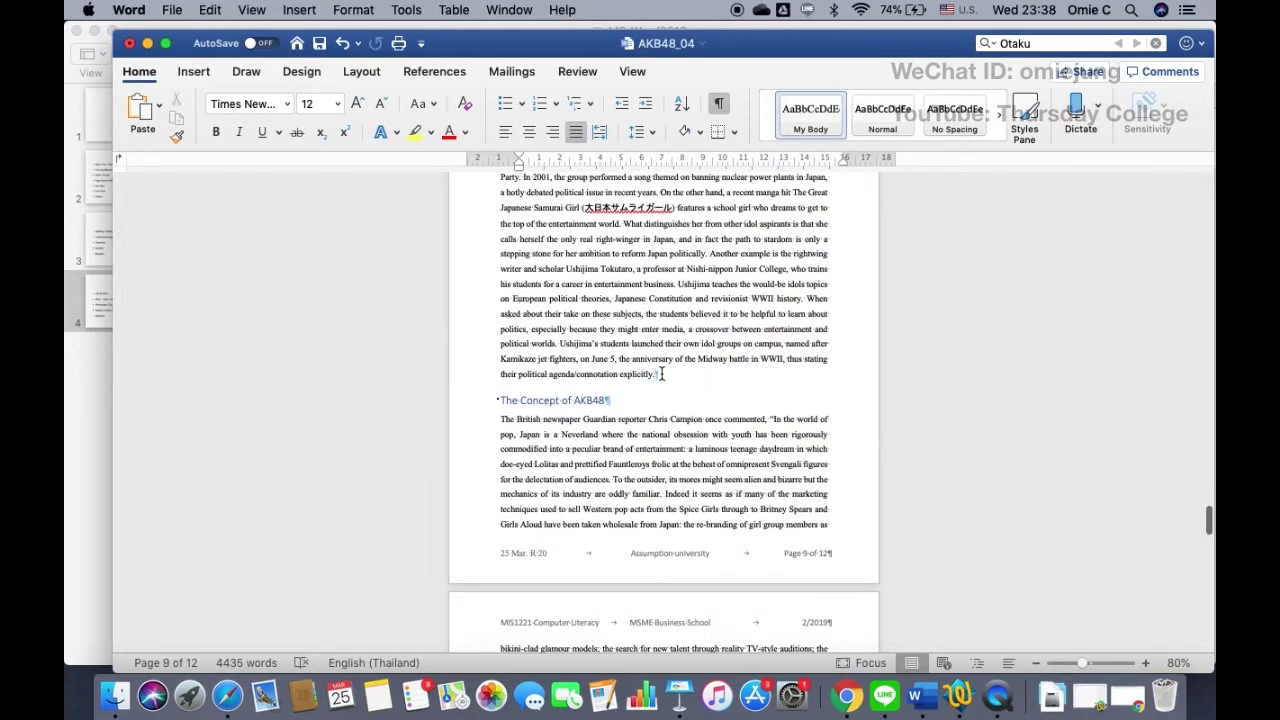
pyautogui.scroll(20, 661, 374)
pyautogui.scroll(5, 661, 374)
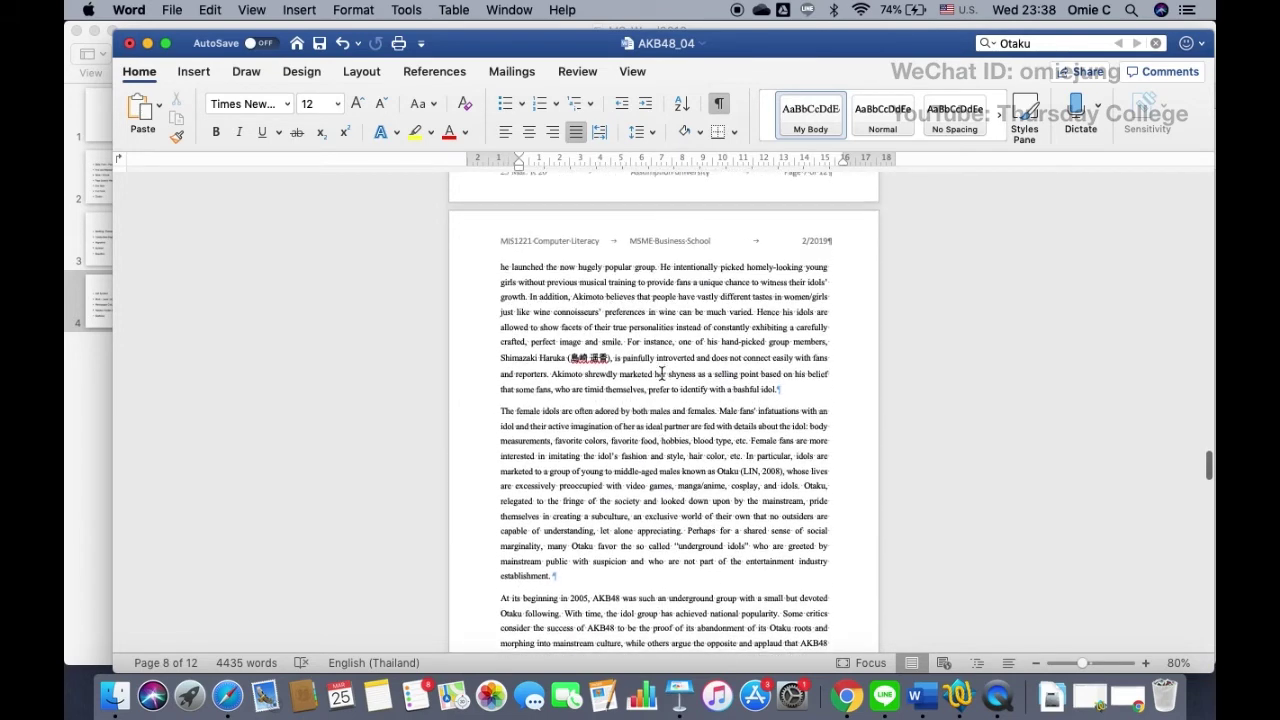
# Insert a Next Page section break after the paragraph ending "prefer to identify with a bashful idol." on page 8.
pyautogui.click(784, 392)
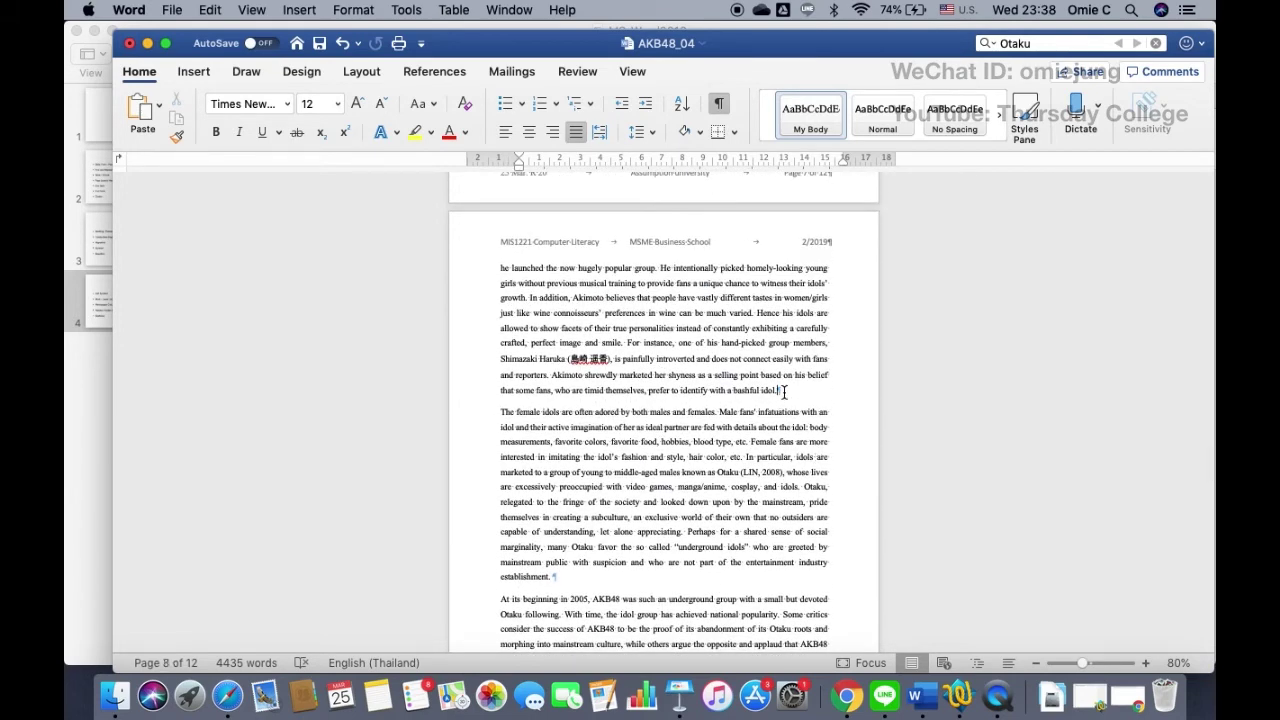
pyautogui.click(1145, 663)
pyautogui.click(1145, 663)
pyautogui.click(1145, 663)
pyautogui.click(1145, 663)
pyautogui.click(1145, 663)
pyautogui.click(1145, 663)
pyautogui.click(1145, 663)
pyautogui.click(1145, 663)
pyautogui.click(1145, 663)
pyautogui.click(1145, 663)
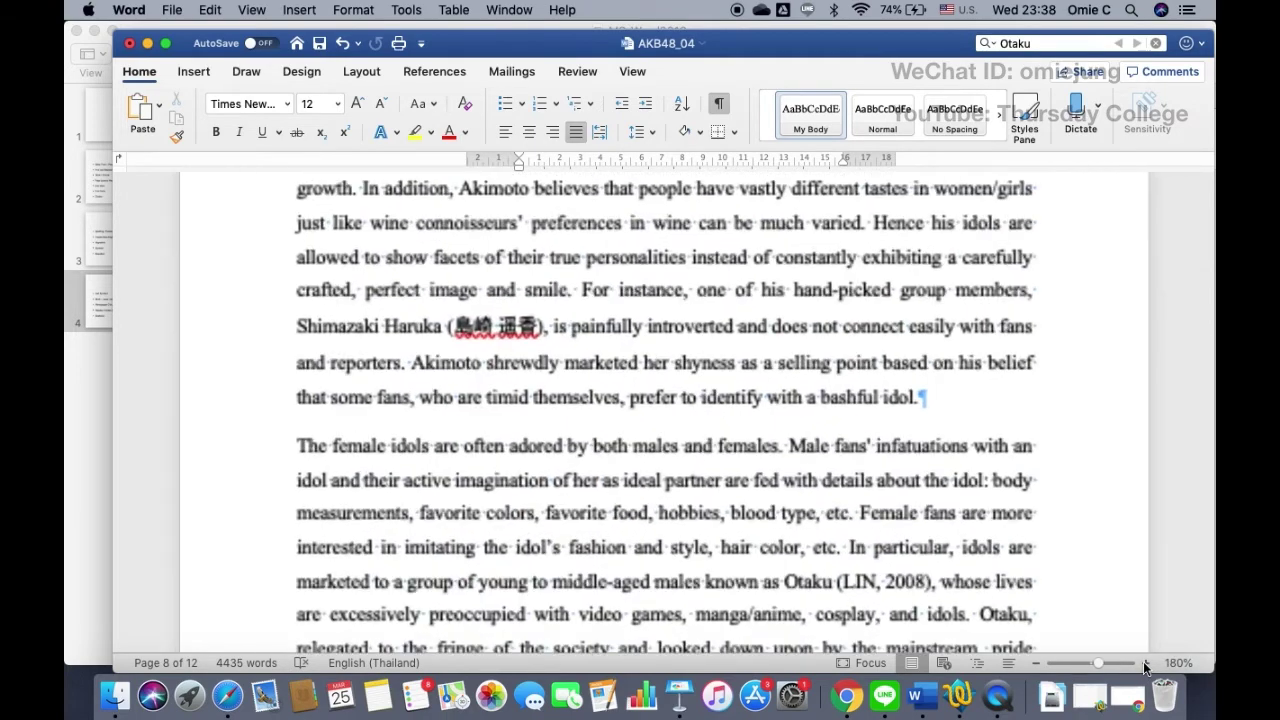
pyautogui.click(1145, 663)
pyautogui.click(1145, 663)
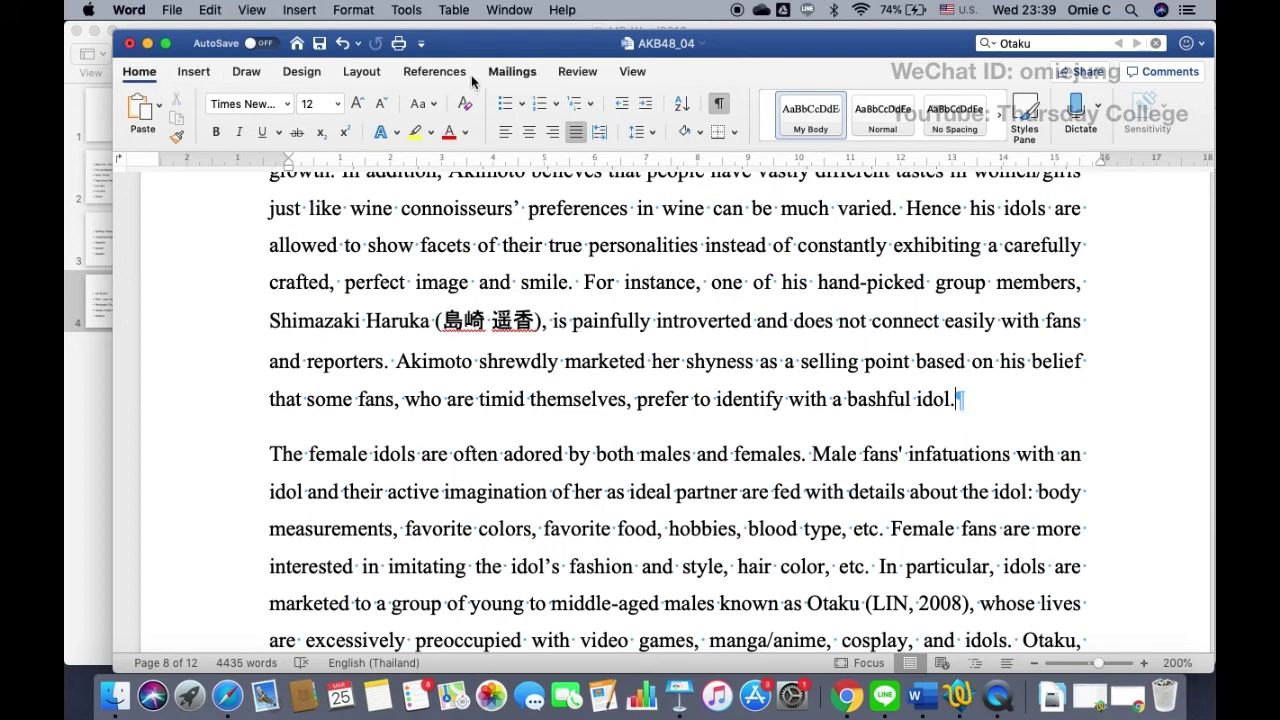
pyautogui.click(197, 73)
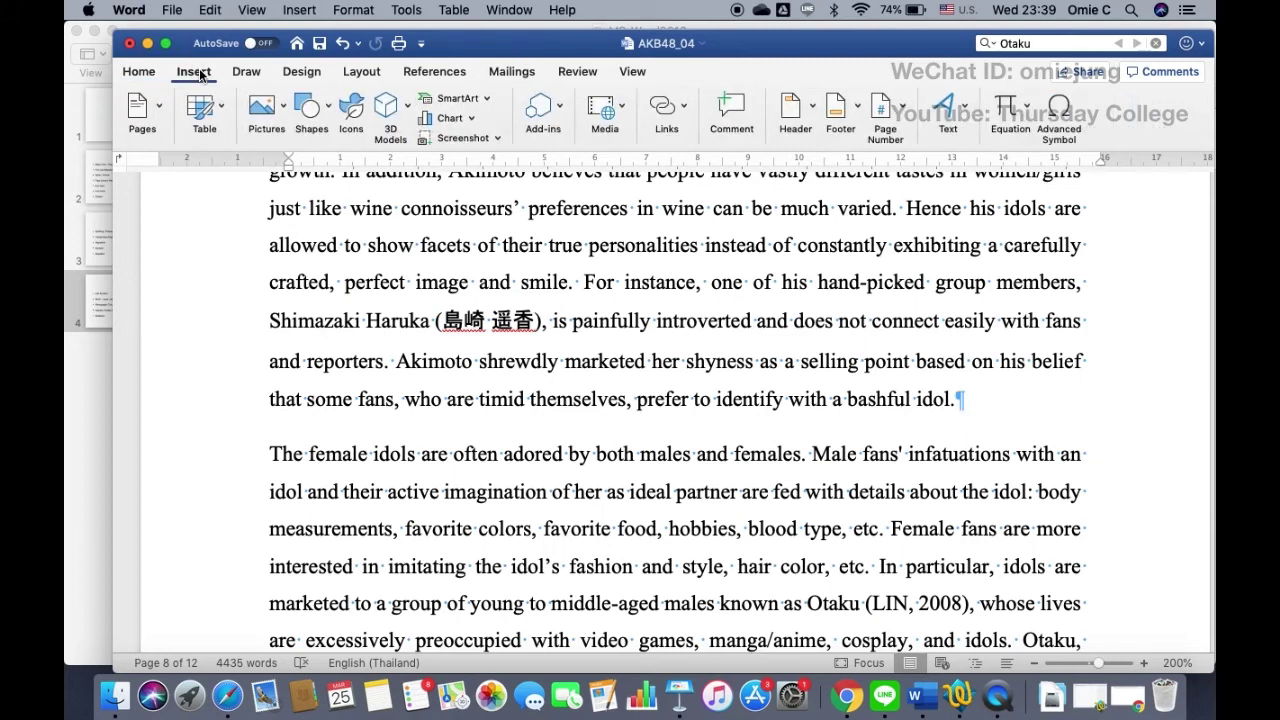
pyautogui.click(368, 76)
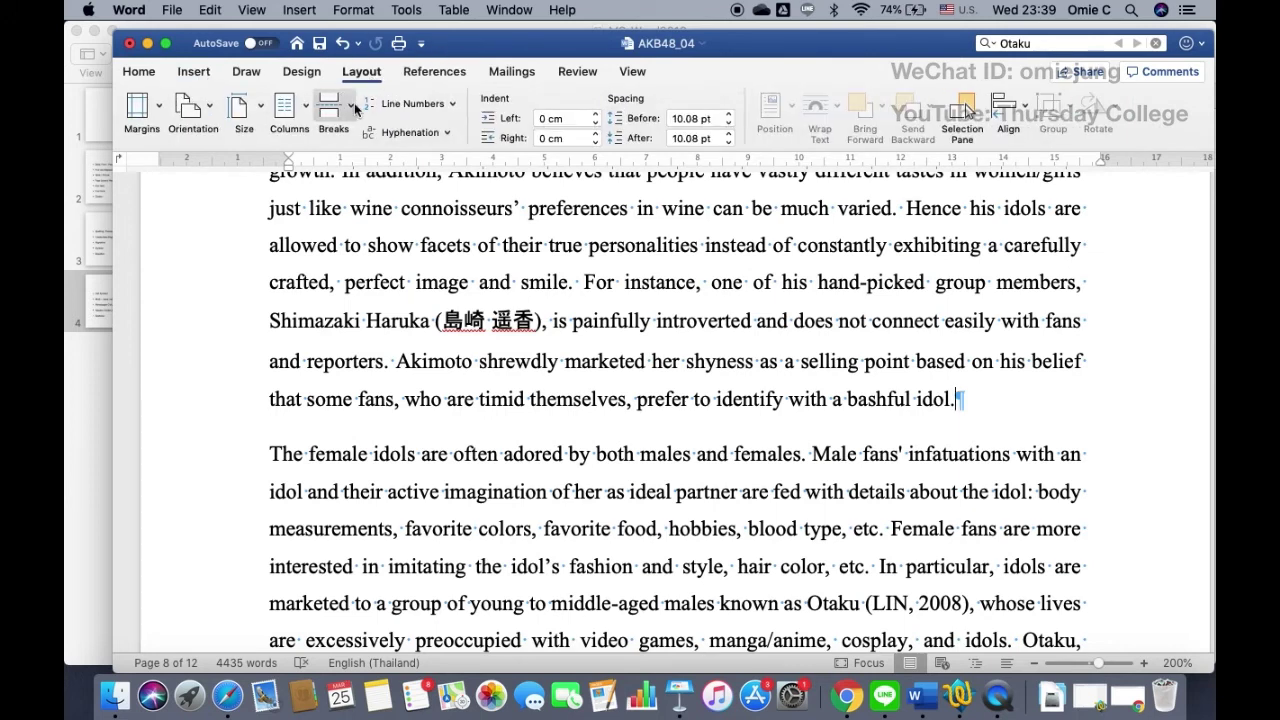
pyautogui.click(352, 105)
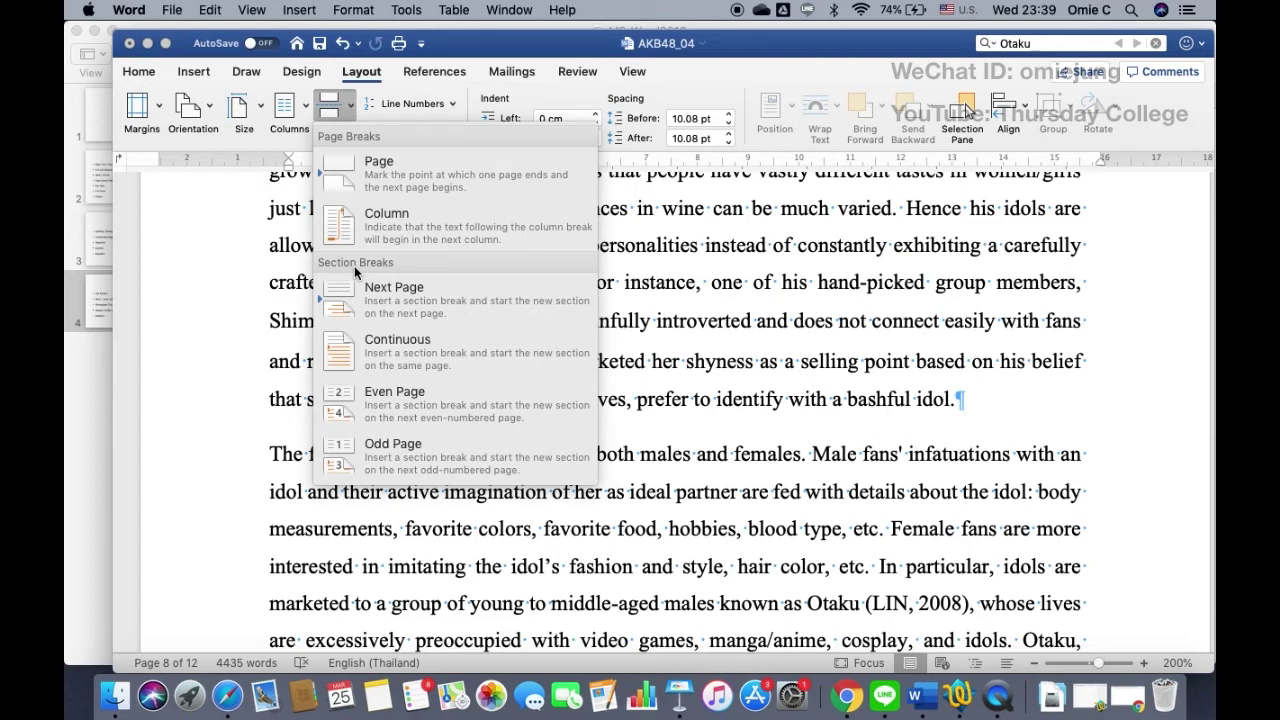
pyautogui.click(400, 294)
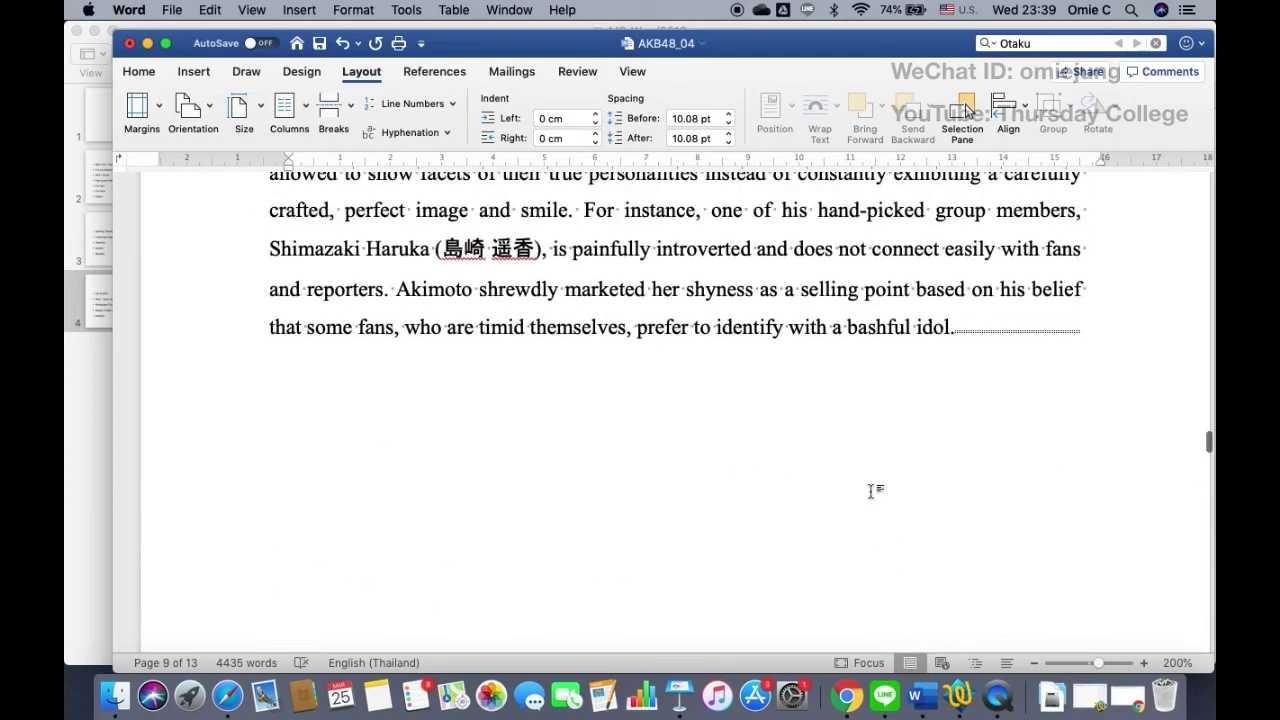
# Remove the empty paragraph above "The female idols are often adored" at the start of the new section.
pyautogui.scroll(-10, 827, 323)
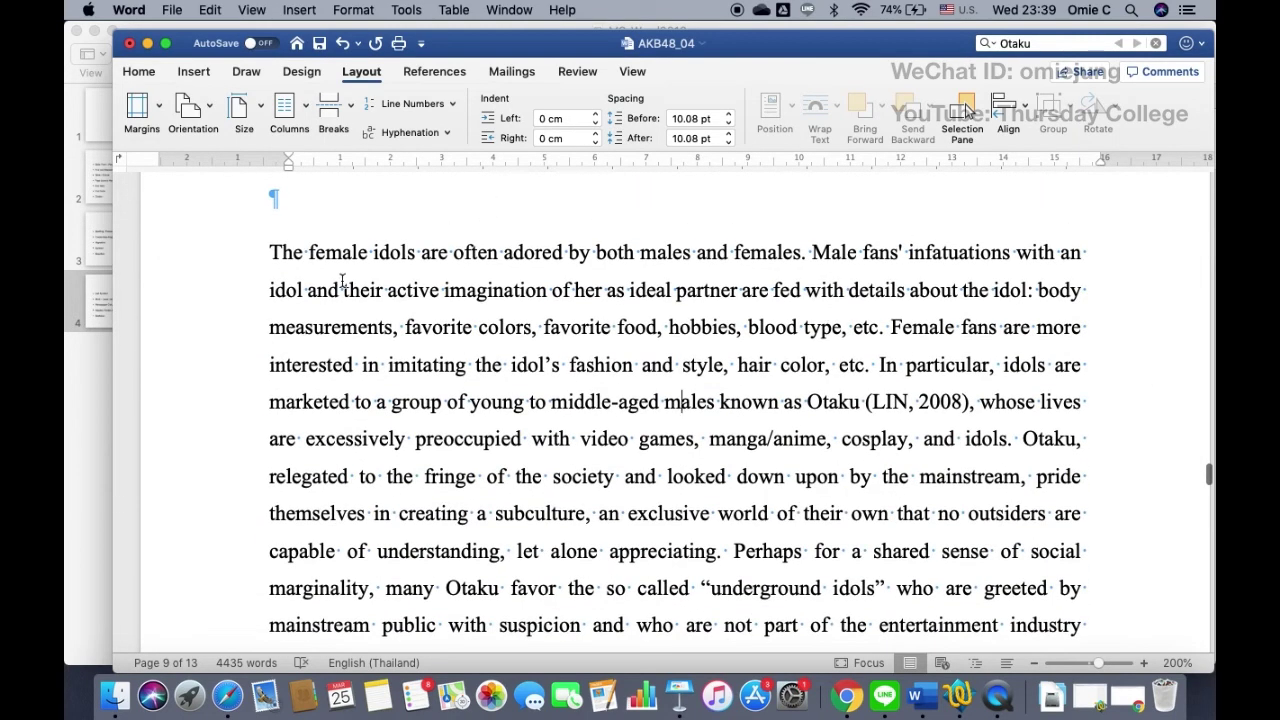
pyautogui.click(272, 252)
pyautogui.scroll(-1, 272, 252)
pyautogui.scroll(2, 272, 252)
# Insert a Next Page section break after the paragraph ending "their political agenda/connotation explicitly.", before the heading "The Concept of AKB48".
pyautogui.scroll(-8, 272, 252)
pyautogui.scroll(-15, 967, 111)
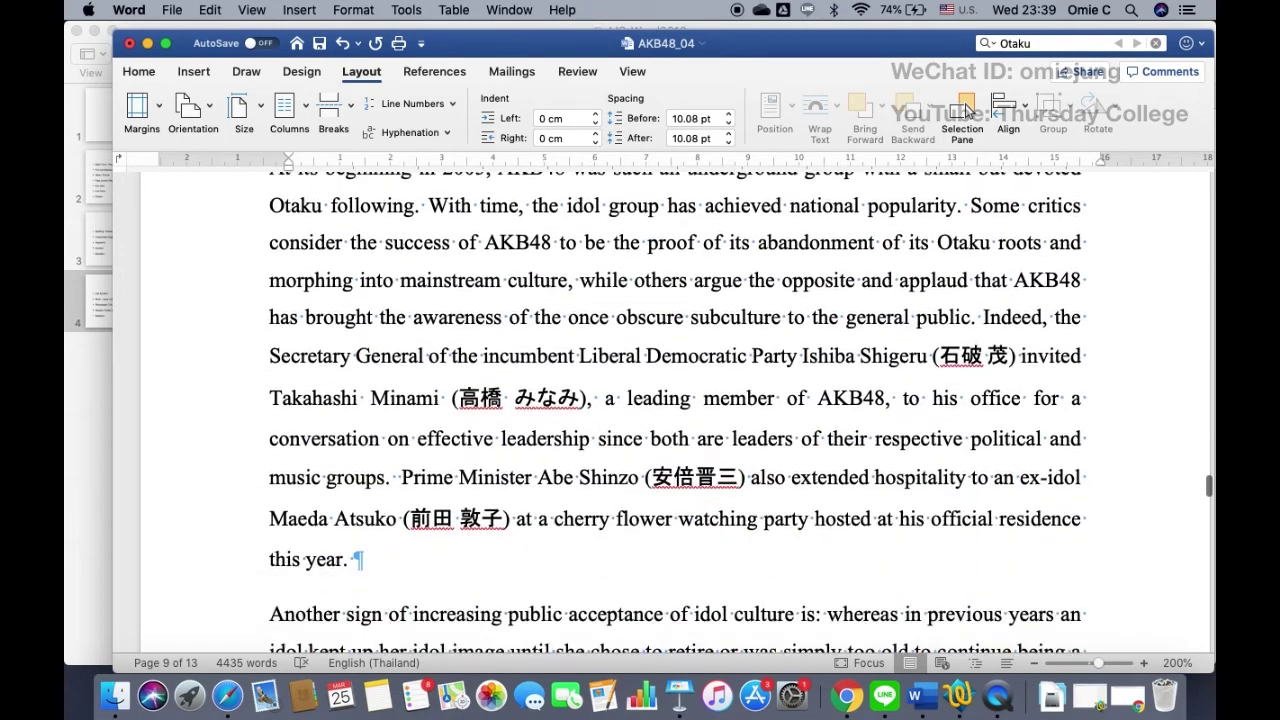
pyautogui.scroll(-10, 967, 111)
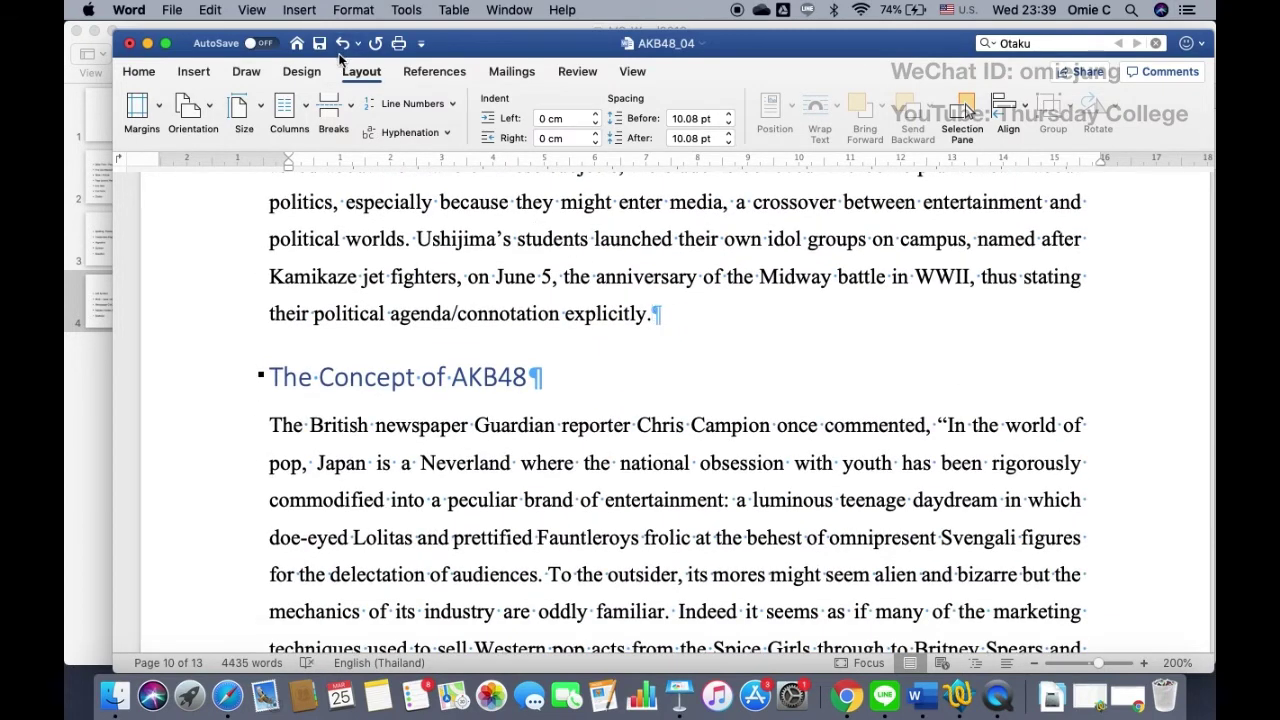
pyautogui.click(333, 104)
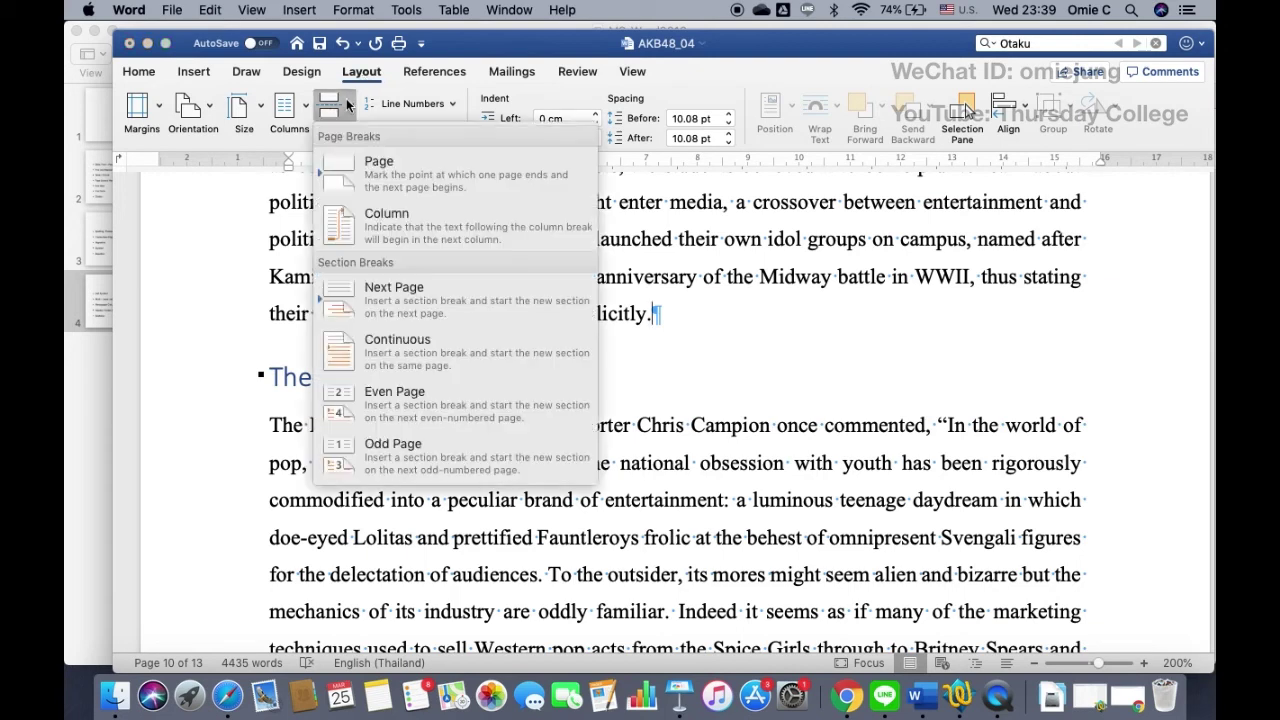
pyautogui.click(412, 314)
pyautogui.scroll(5, 412, 308)
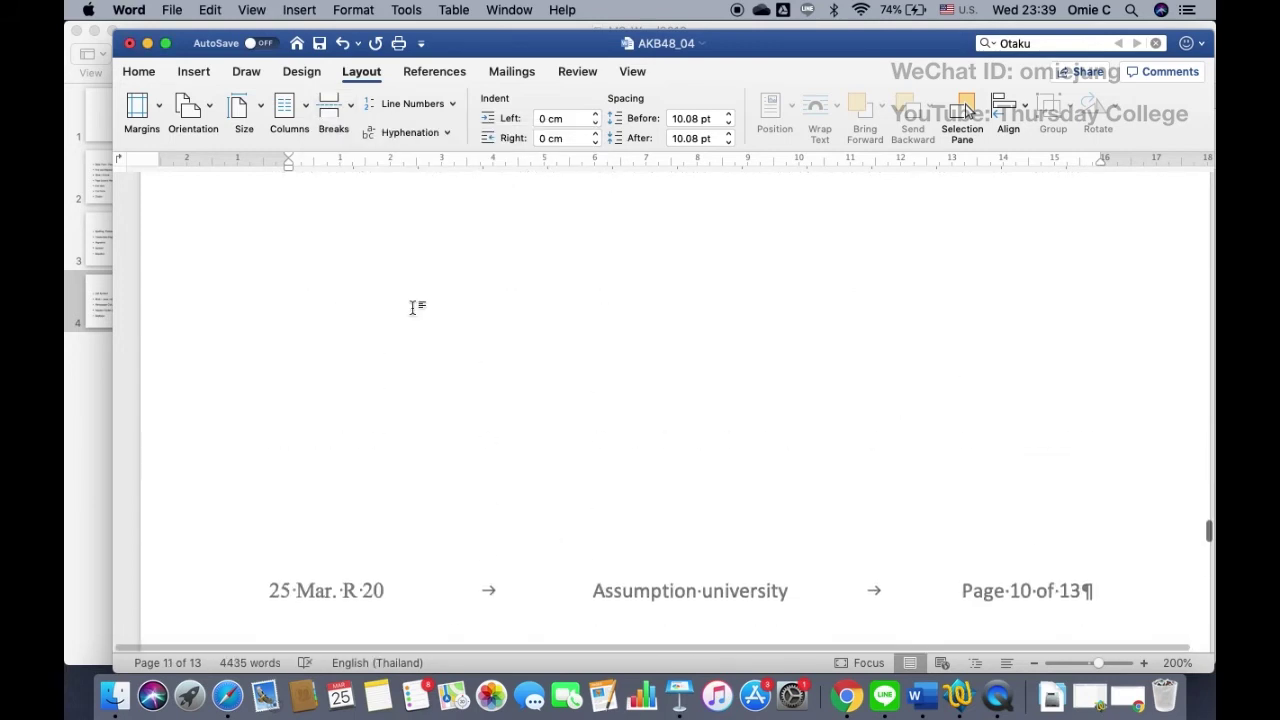
pyautogui.scroll(2, 412, 308)
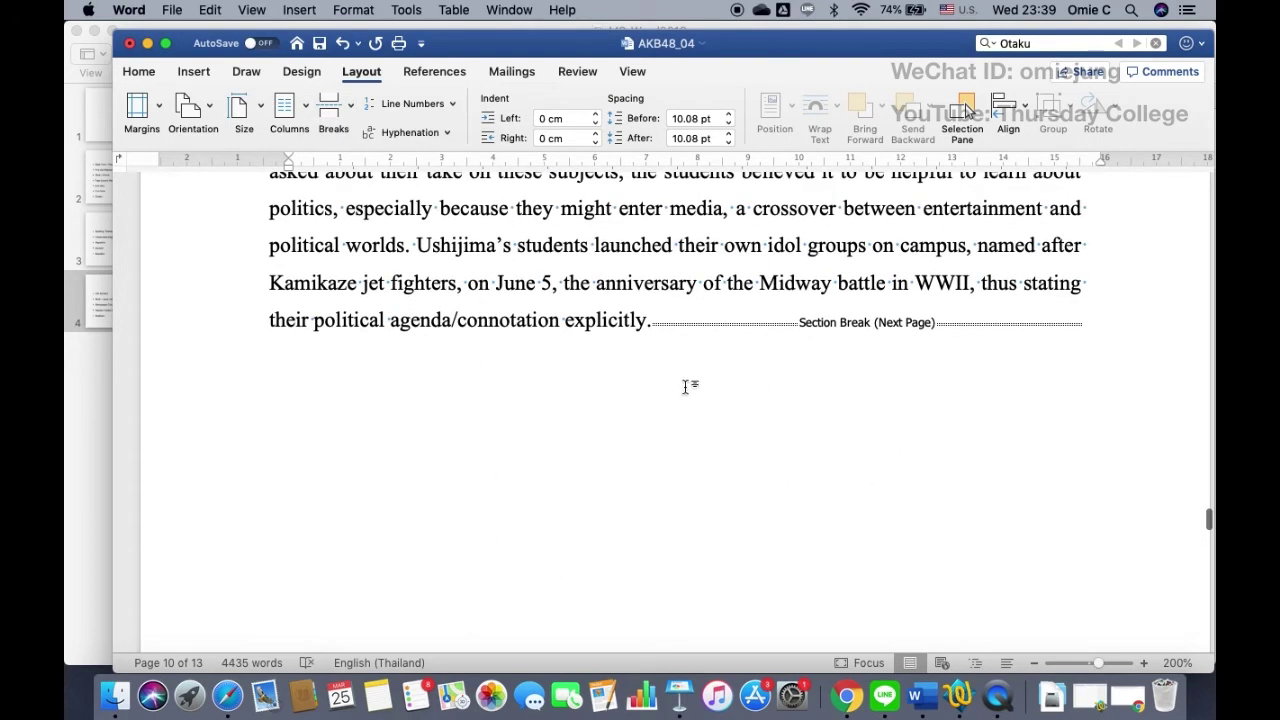
# Review the section between the two section breaks on pages 9 and 10 at 80% zoom.
pyautogui.click(1035, 664)
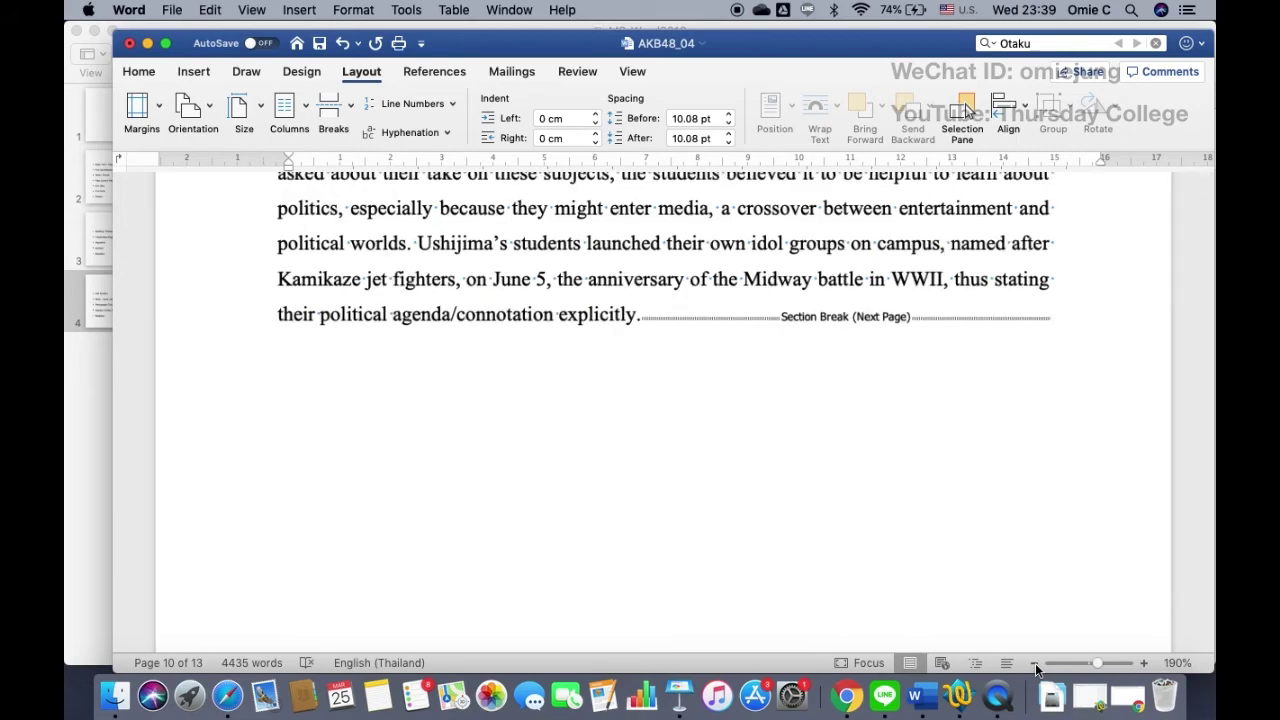
pyautogui.click(1035, 664)
pyautogui.click(1035, 664)
pyautogui.click(1035, 664)
pyautogui.scroll(10, 900, 520)
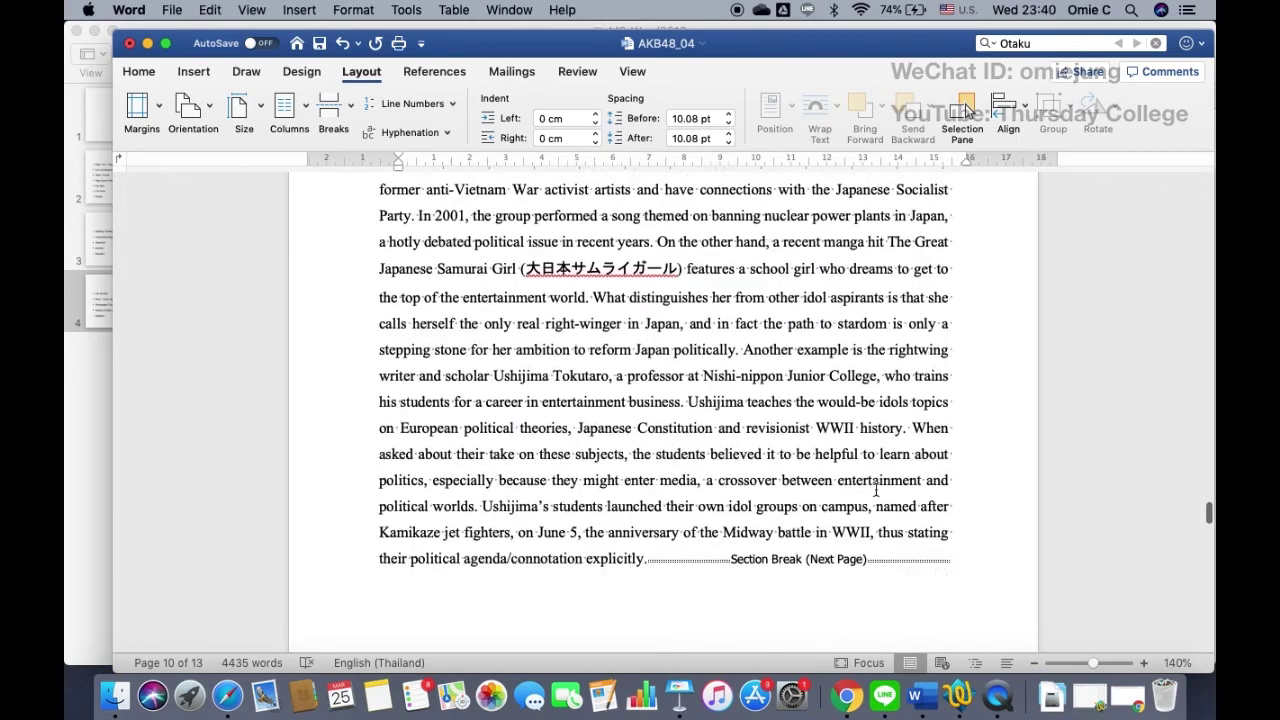
pyautogui.click(1035, 664)
pyautogui.click(1035, 664)
pyautogui.click(1035, 664)
pyautogui.click(1035, 664)
pyautogui.scroll(5, 720, 400)
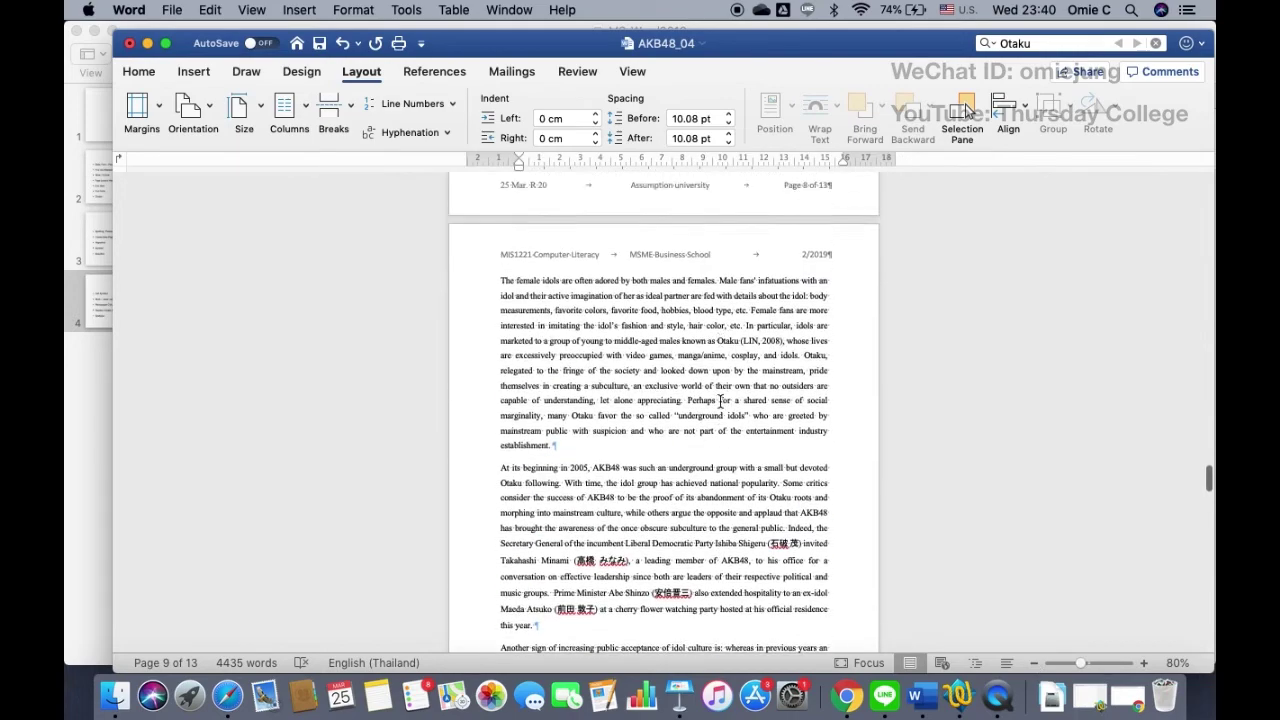
# Remove the empty paragraph above the heading "The Concept of AKB48" on page 11.
pyautogui.scroll(10, 720, 400)
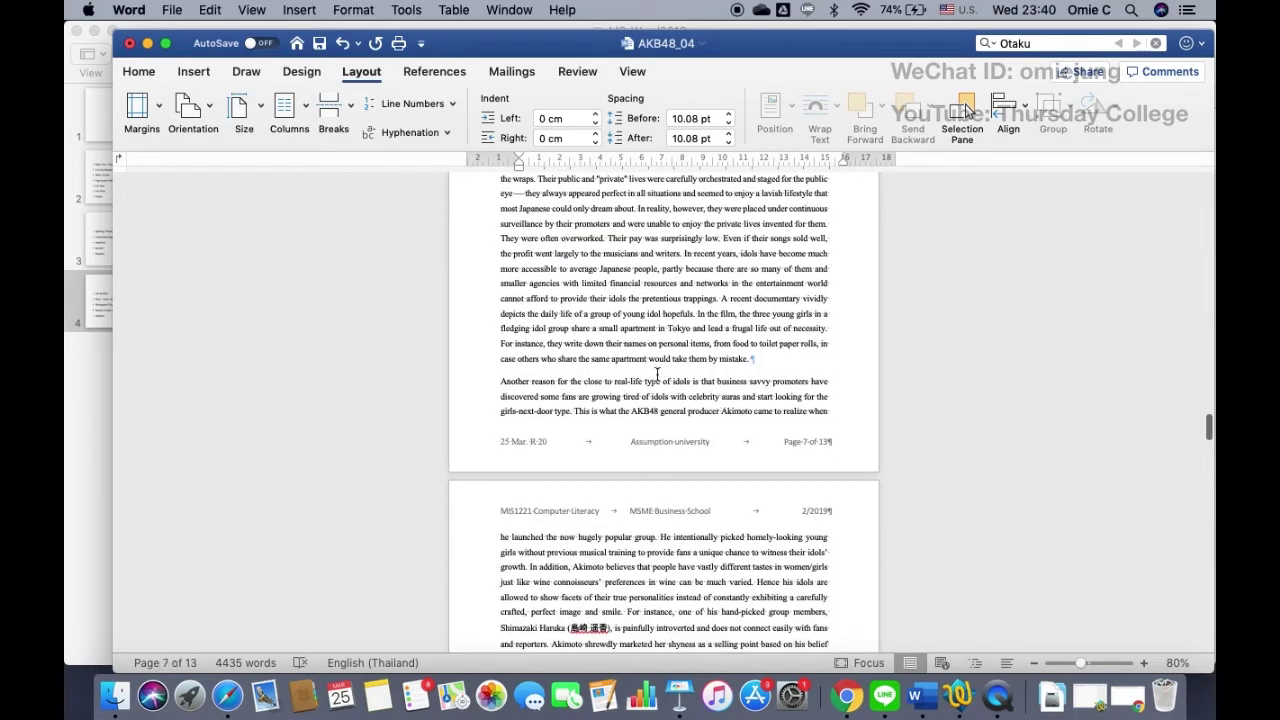
pyautogui.scroll(-2, 652, 340)
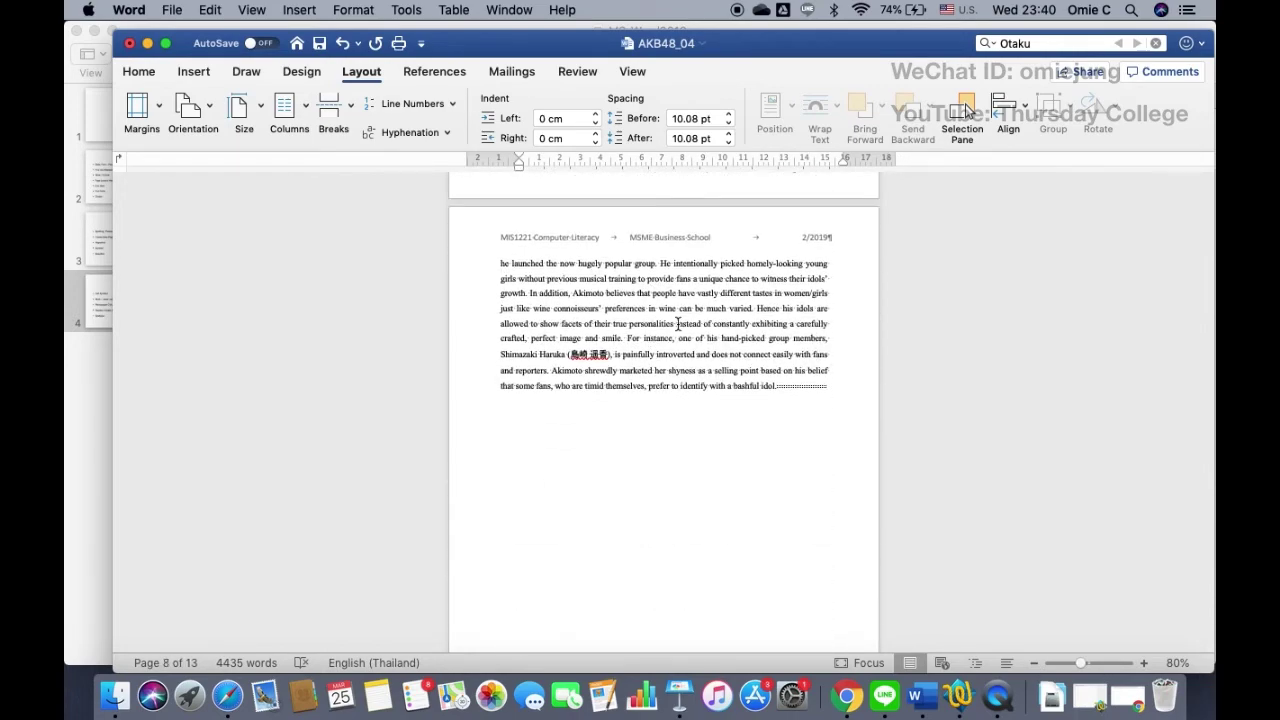
pyautogui.scroll(-10, 678, 324)
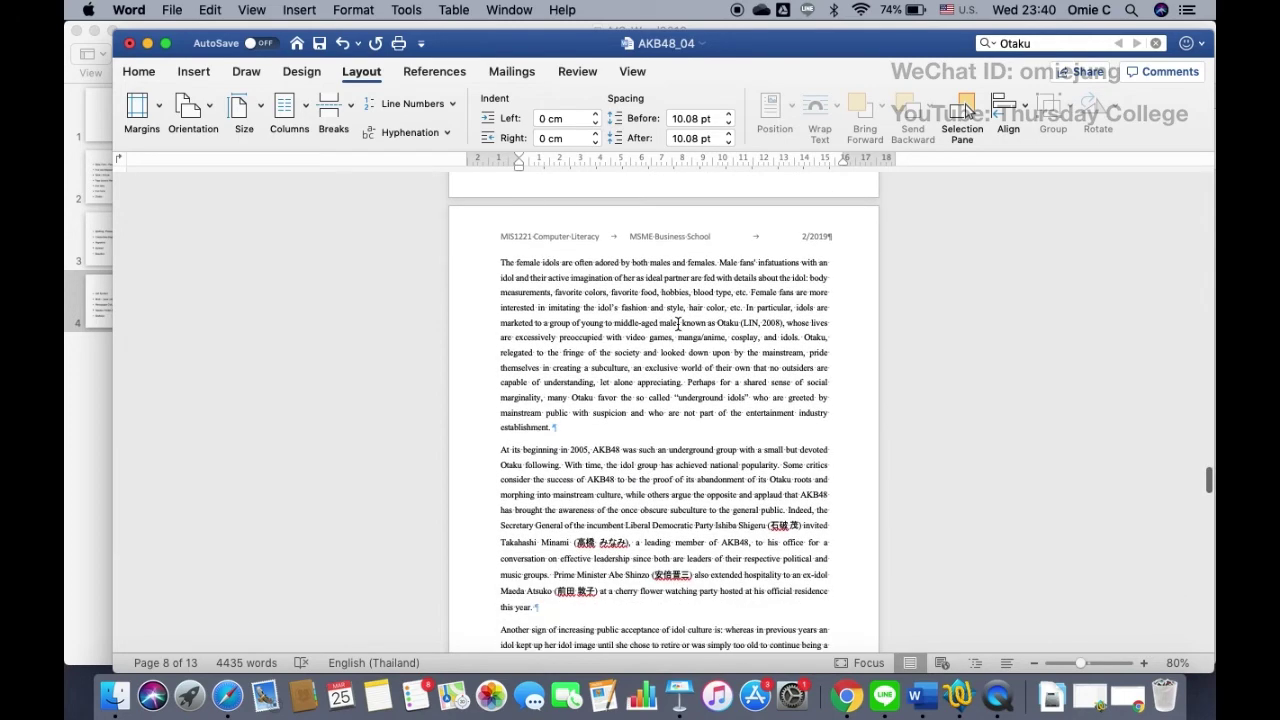
pyautogui.scroll(-10, 678, 324)
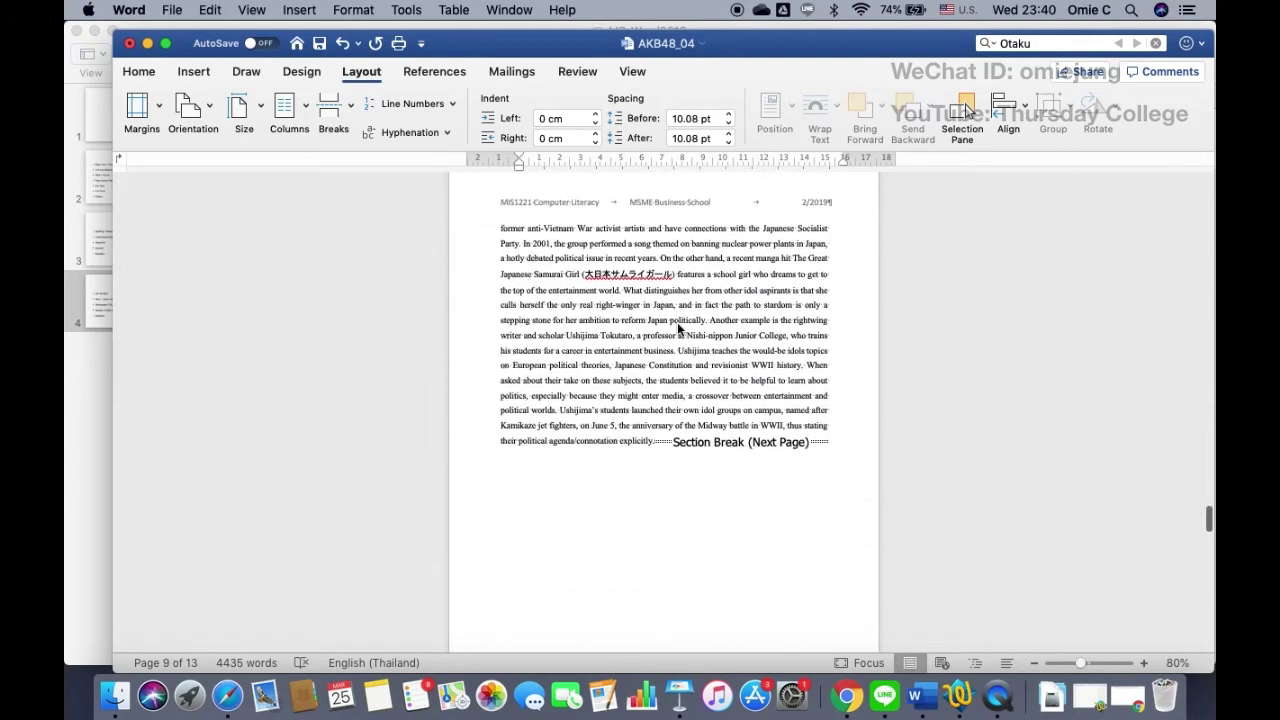
pyautogui.scroll(-5, 678, 324)
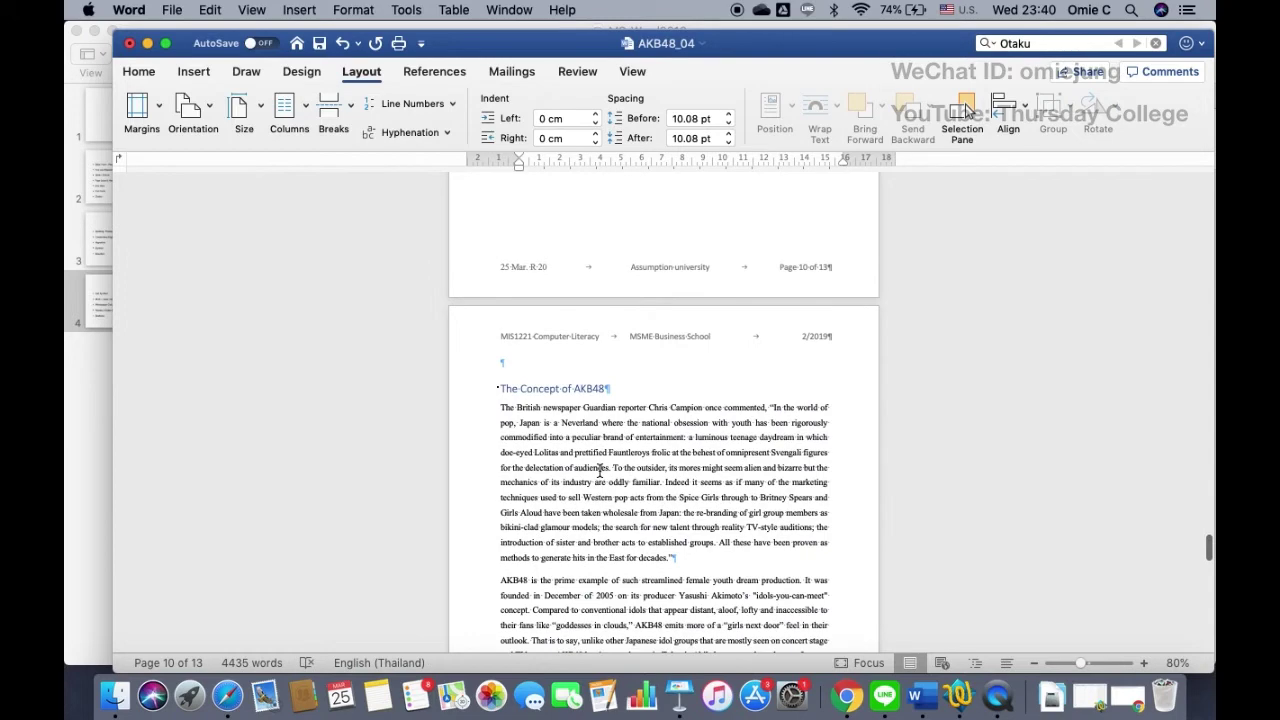
pyautogui.click(502, 388)
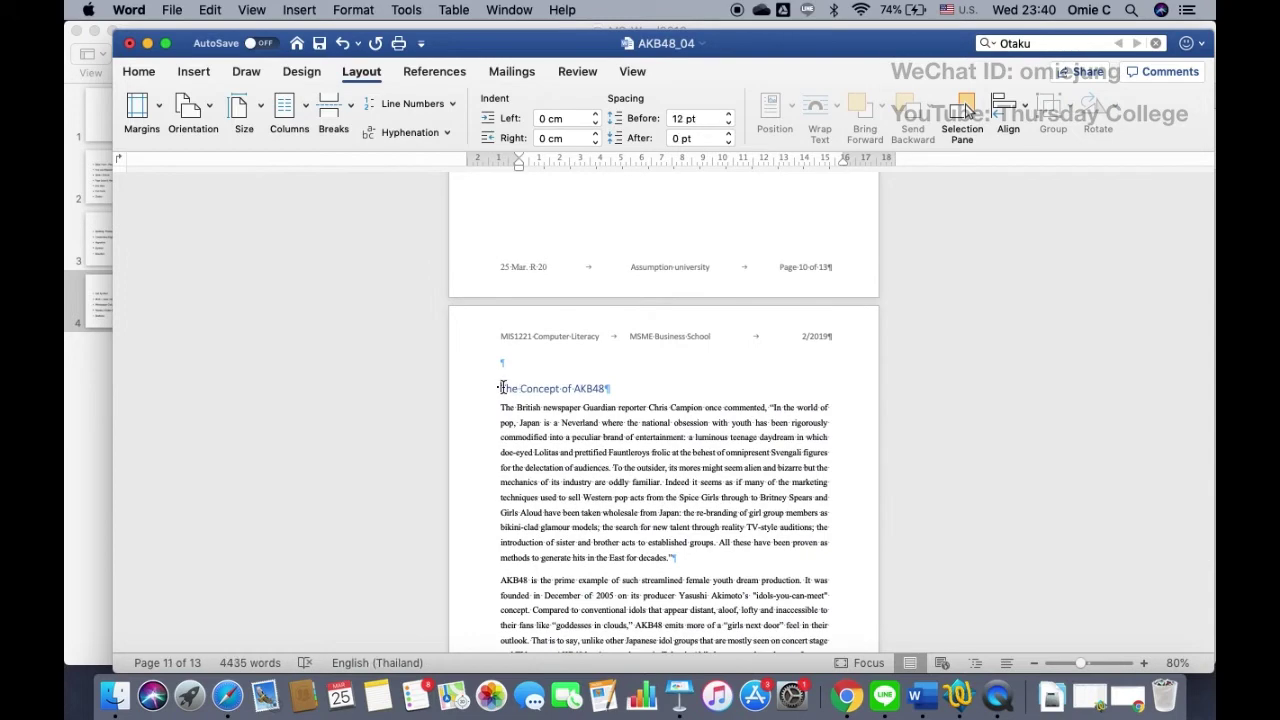
pyautogui.press('BackSpace')
# Change the orientation of the section between the two section breaks on pages 9 and 10 to Landscape.
pyautogui.scroll(10, 664, 400)
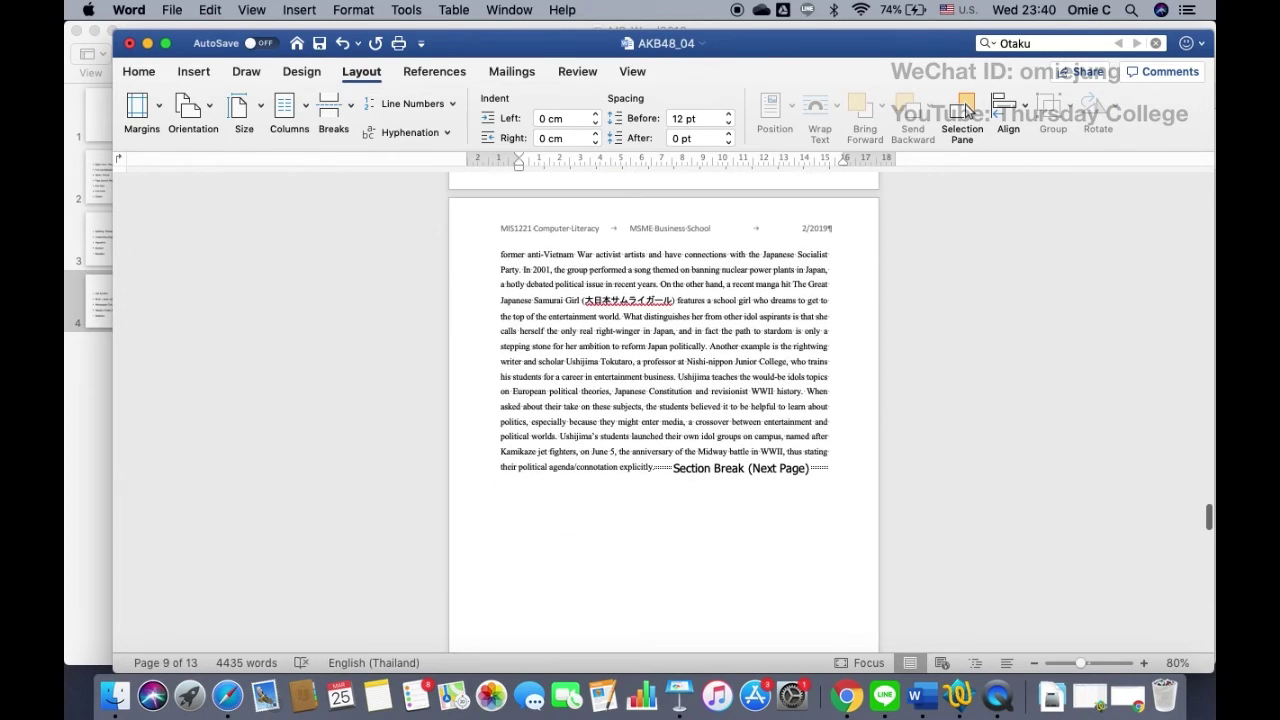
pyautogui.click(565, 347)
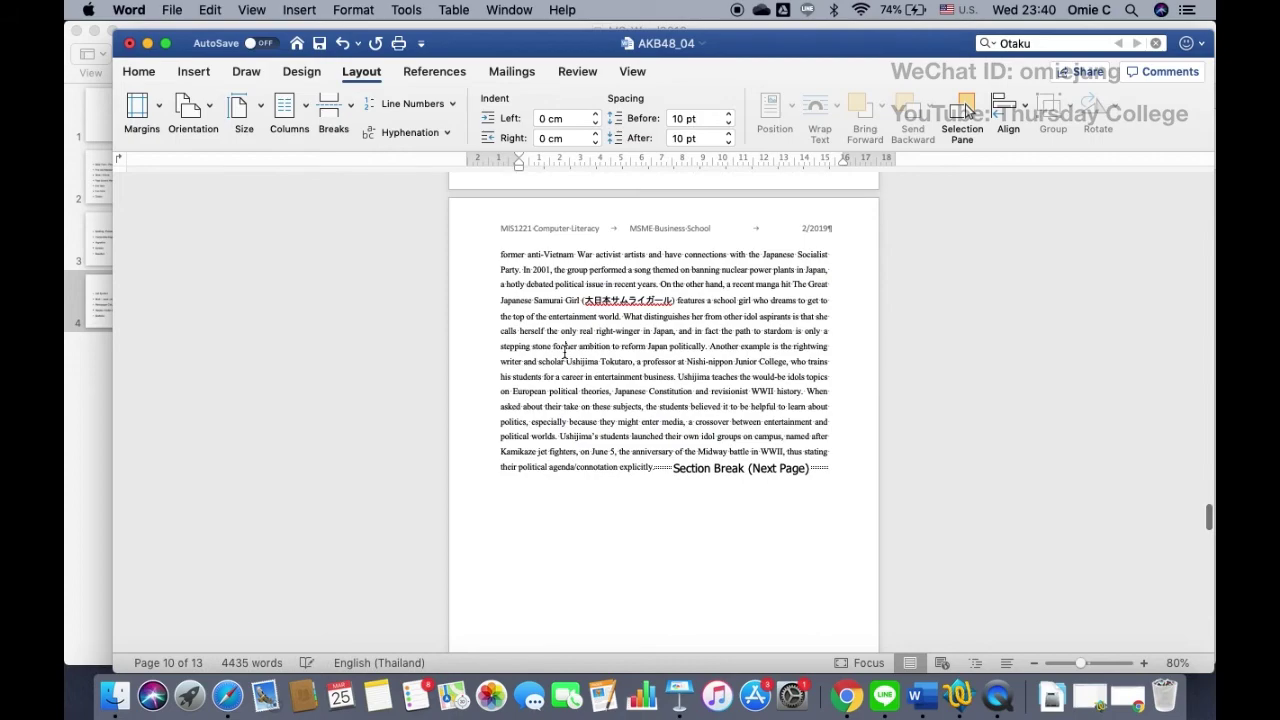
pyautogui.click(205, 114)
pyautogui.click(230, 183)
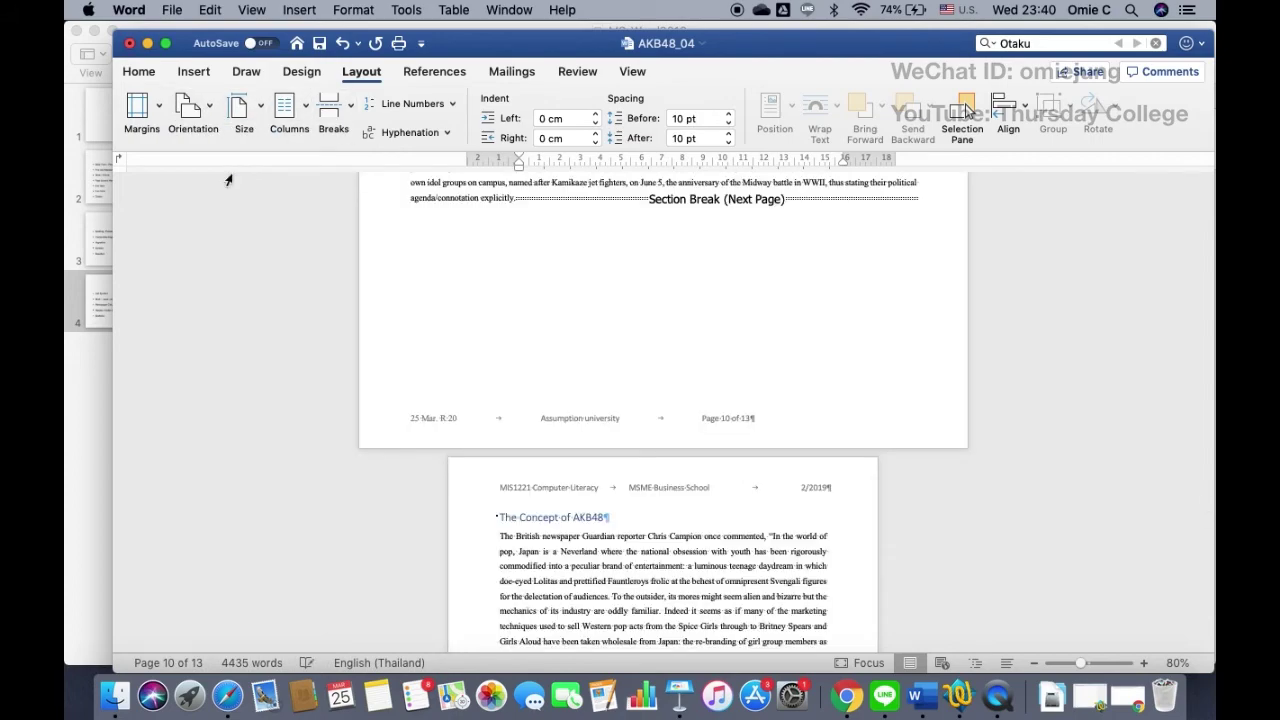
# Examine the layout of the landscape section on pages 9 and 10 against the adjoining portrait pages.
pyautogui.scroll(5, 442, 435)
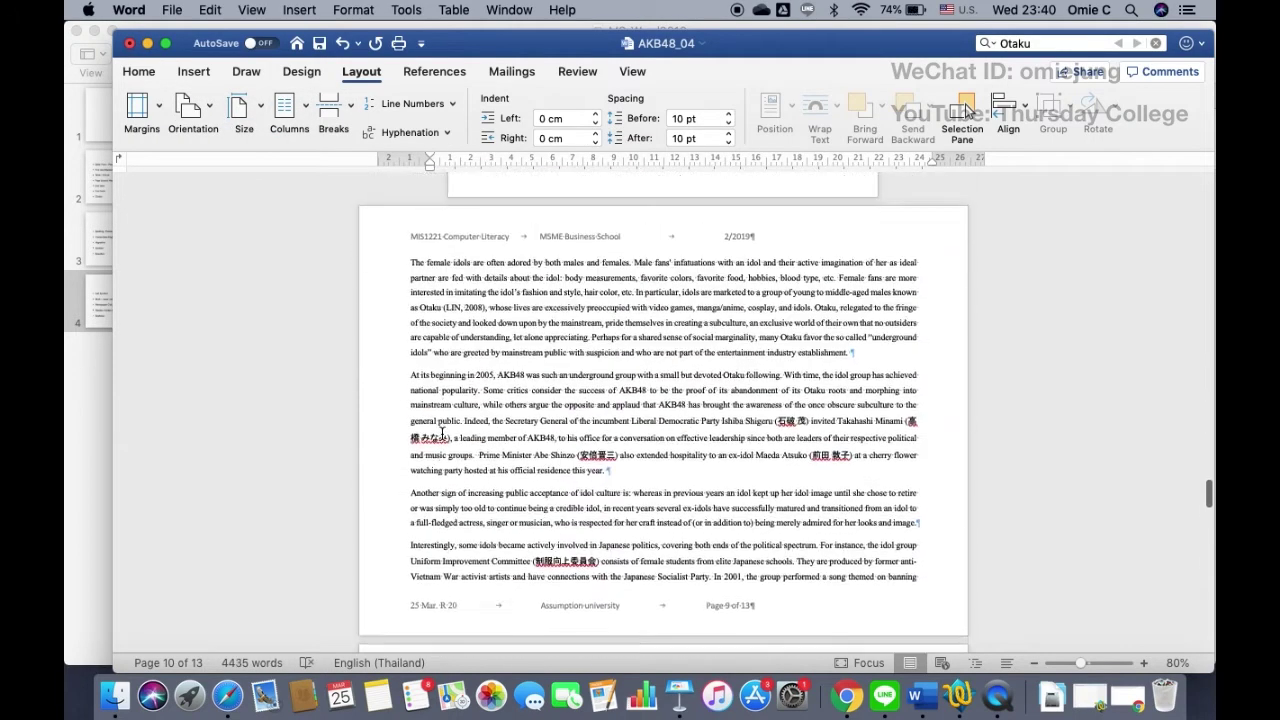
pyautogui.scroll(10, 442, 437)
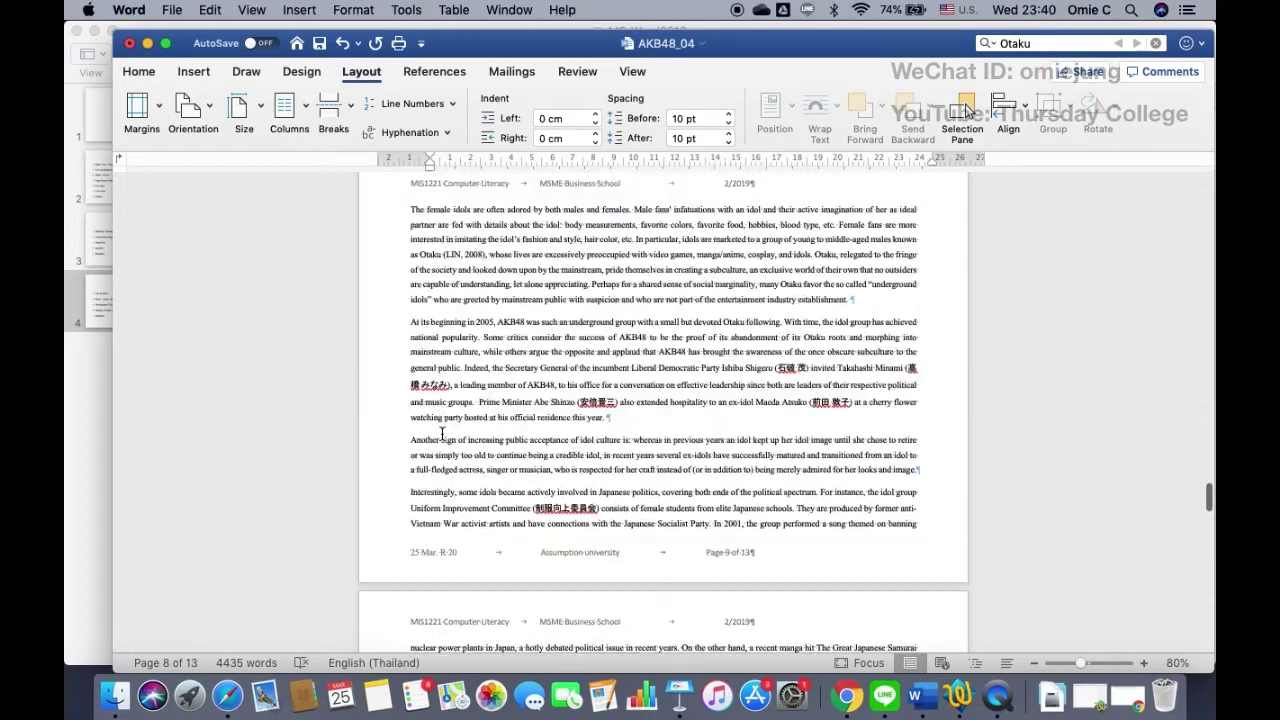
pyautogui.scroll(-6, 442, 434)
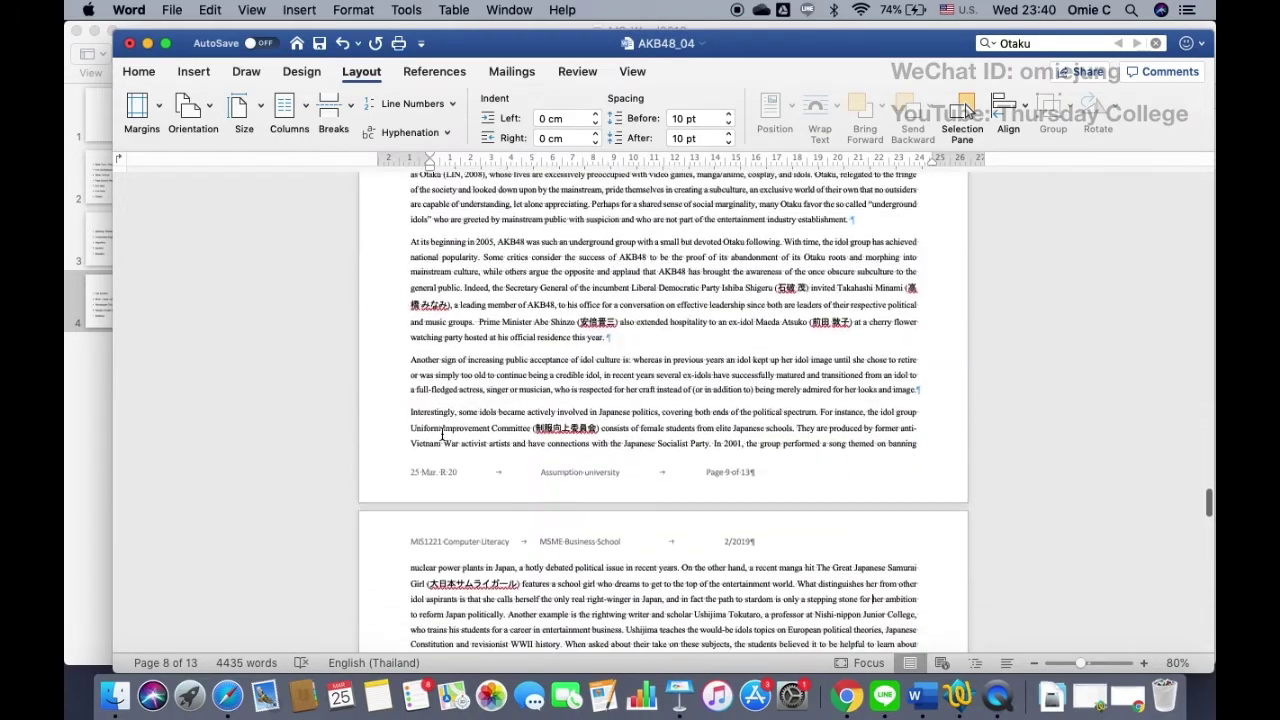
pyautogui.scroll(5, 442, 434)
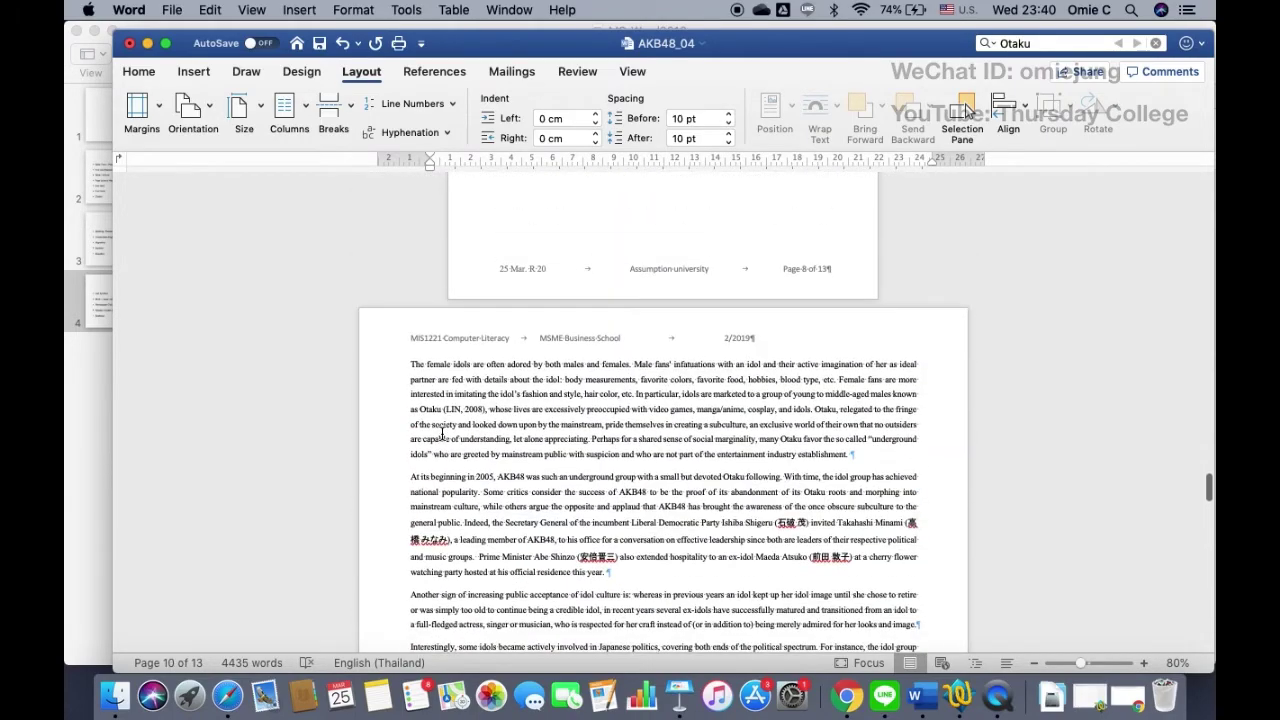
pyautogui.click(157, 108)
pyautogui.click(715, 465)
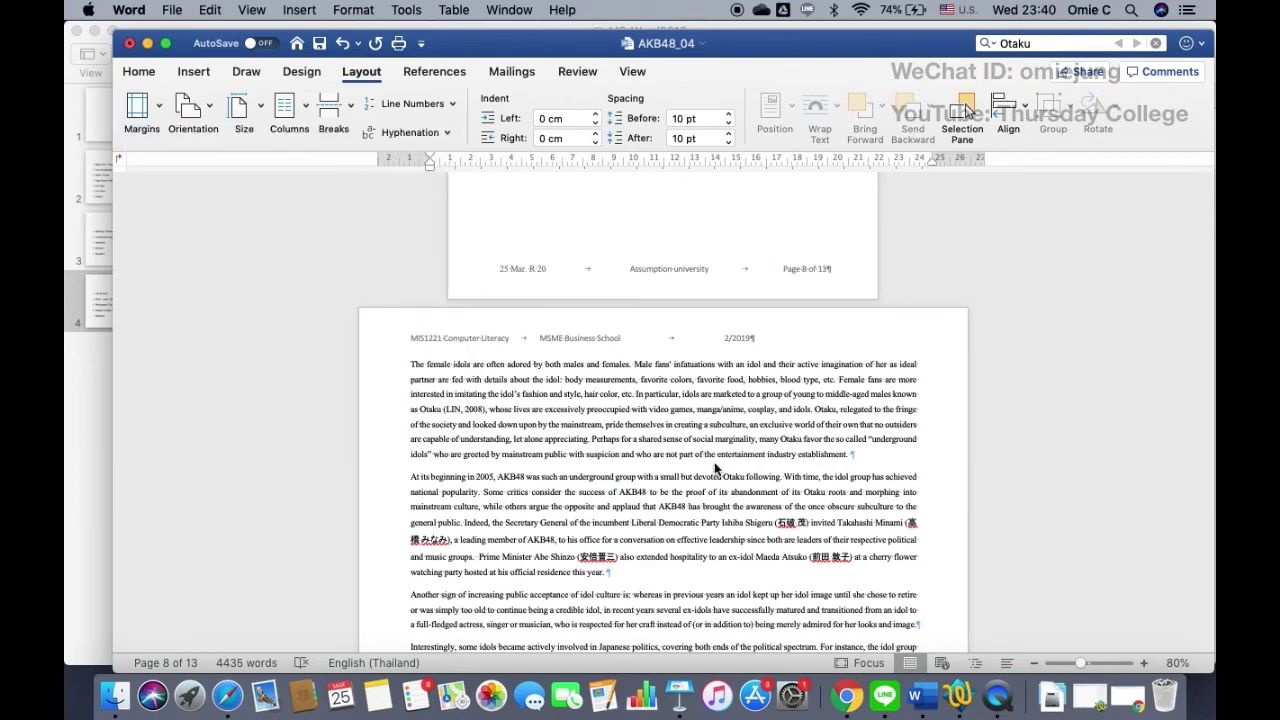
pyautogui.scroll(-5, 548, 456)
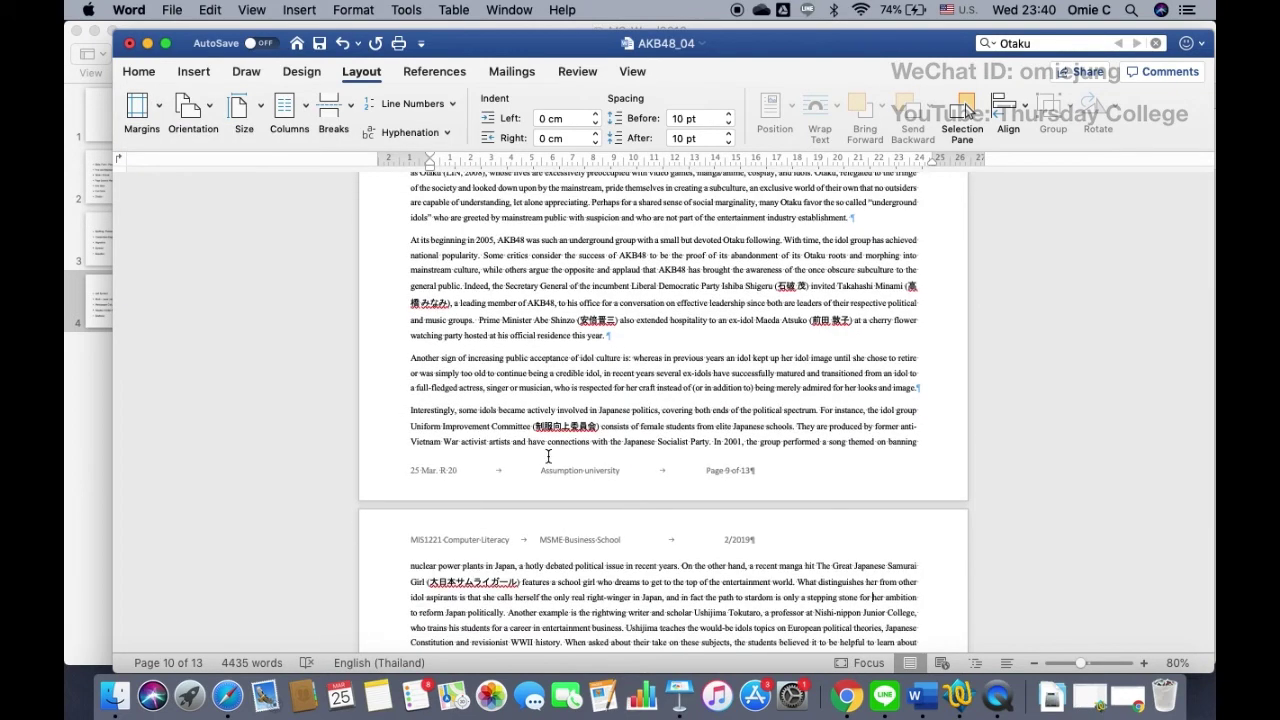
pyautogui.scroll(-5, 548, 456)
pyautogui.scroll(8, 548, 456)
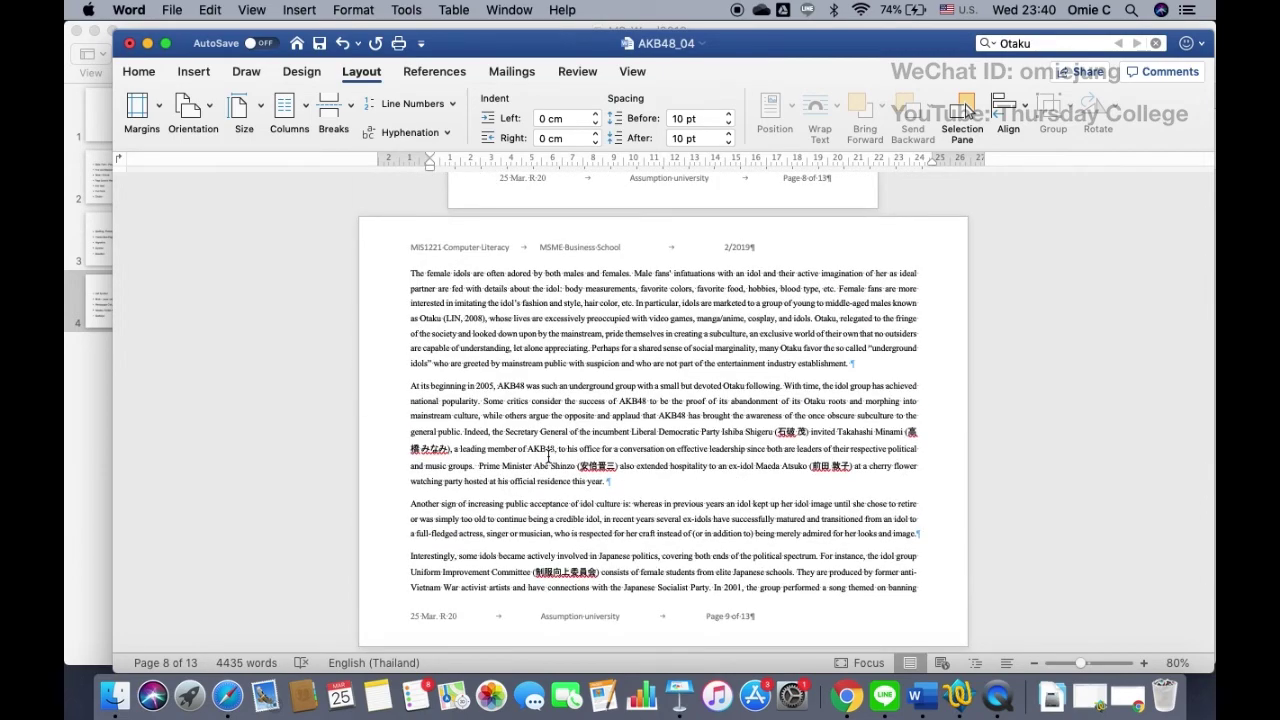
# Open the Section 4 header on page 9 for editing at 150% zoom and unlink it from the previous section.
pyautogui.click(1144, 663)
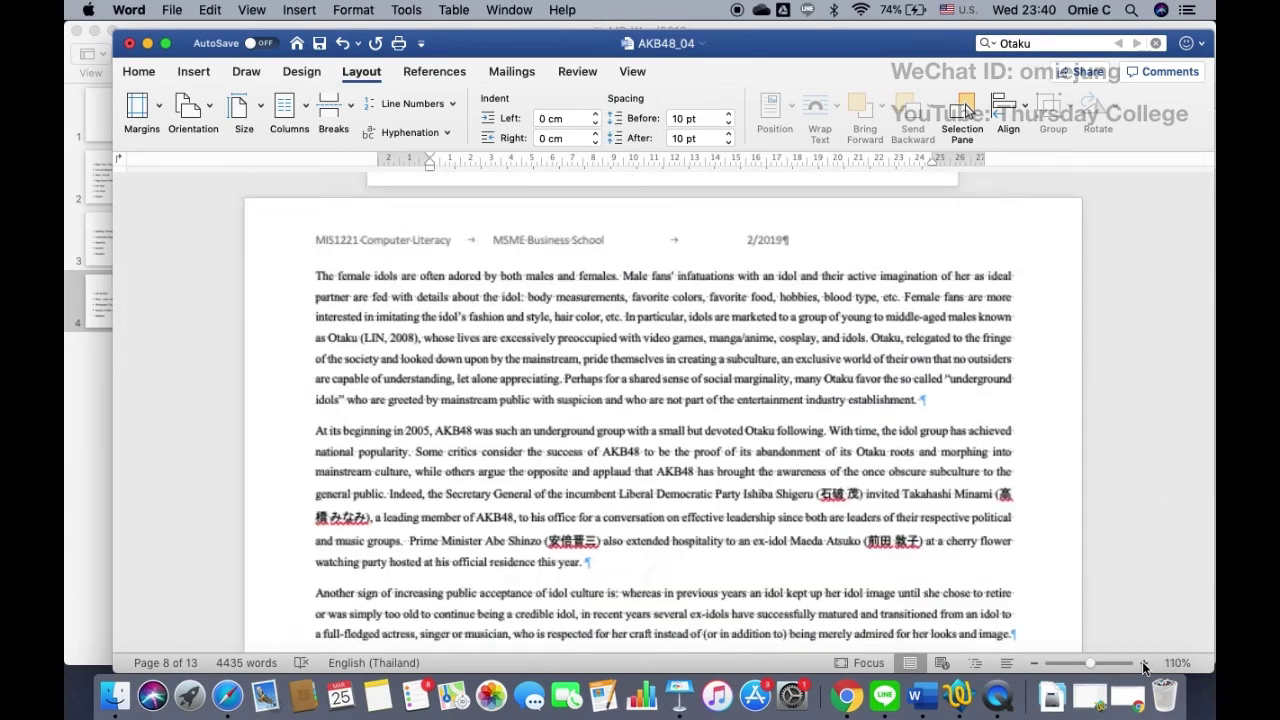
pyautogui.scroll(3, 605, 457)
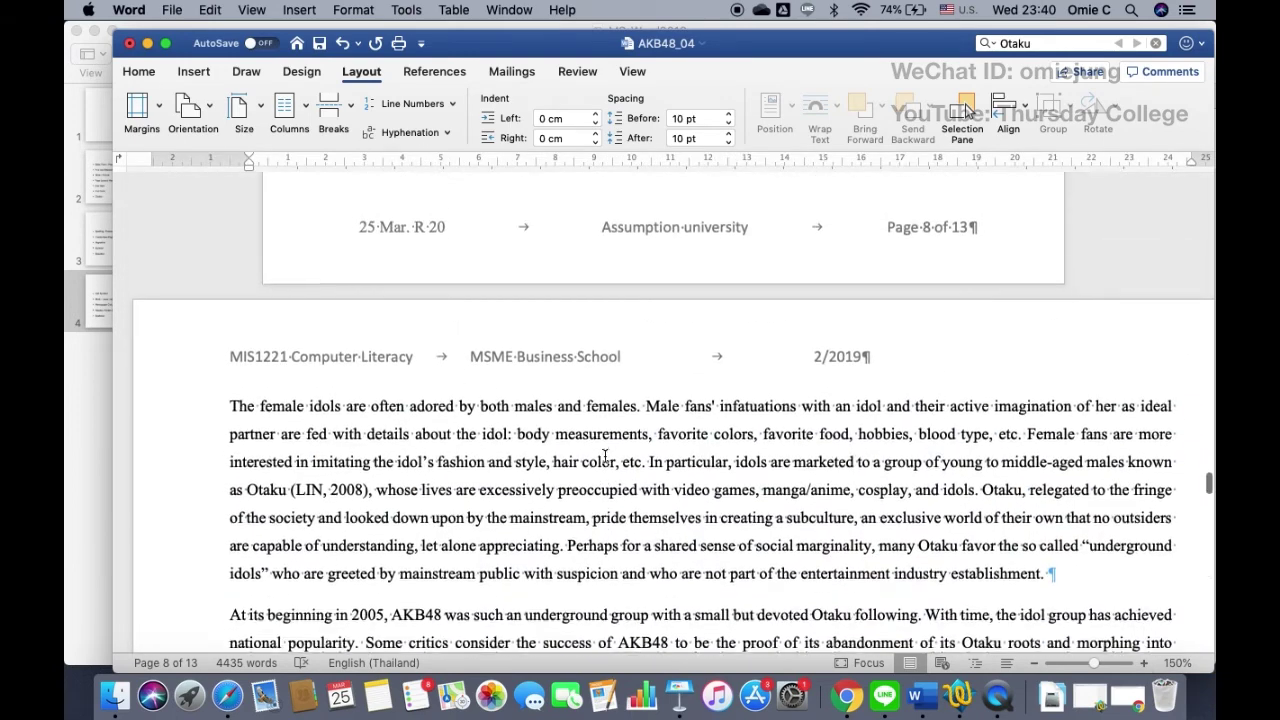
pyautogui.doubleClick(588, 370)
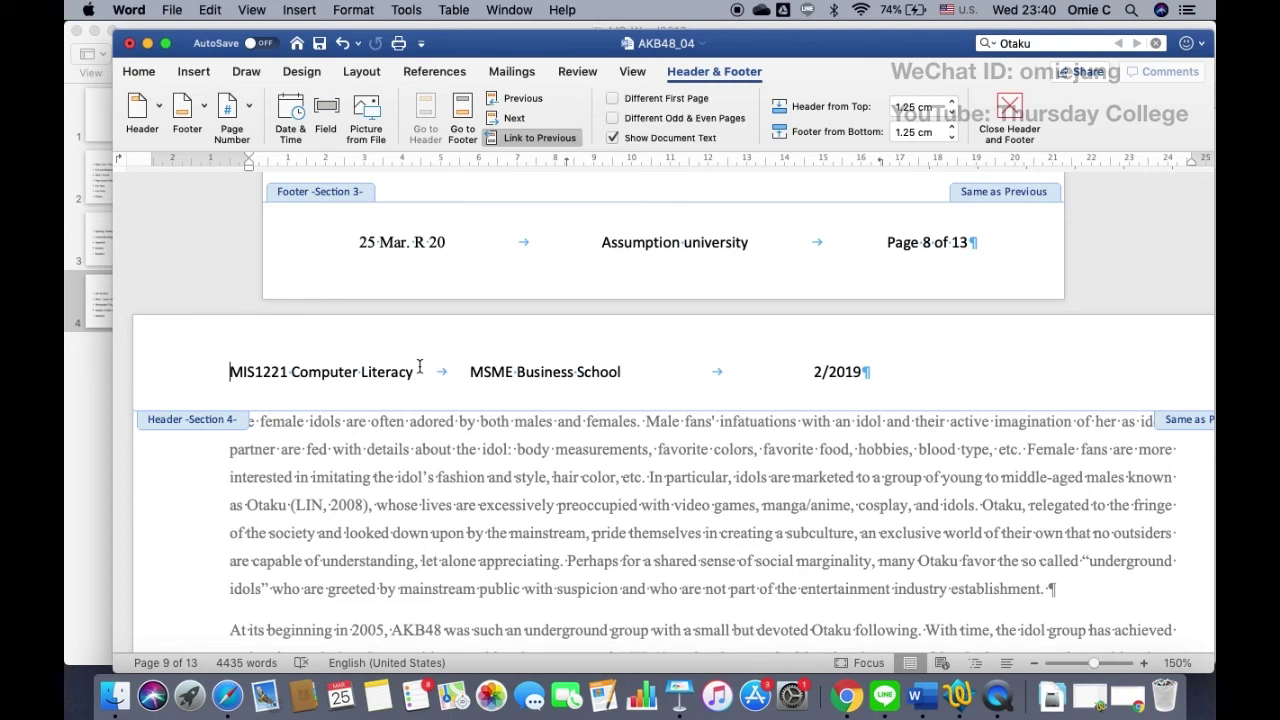
pyautogui.scroll(1, 347, 389)
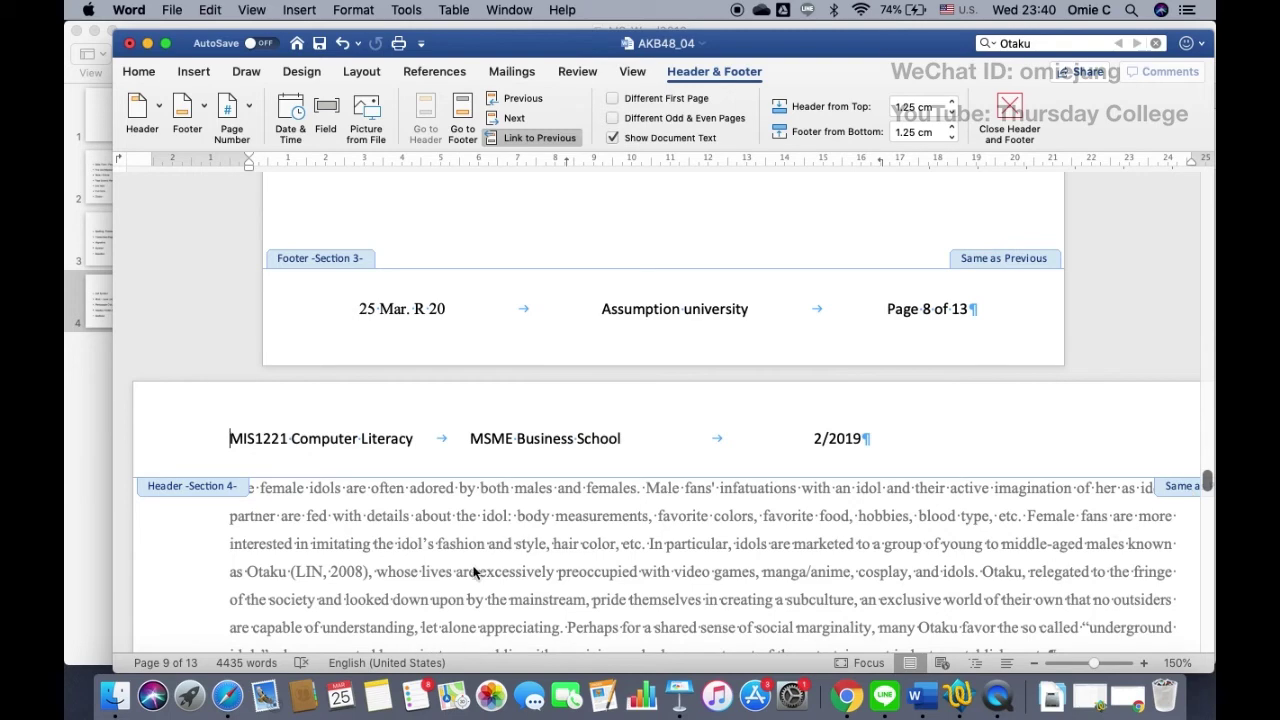
pyautogui.hscroll(1, 539, 552)
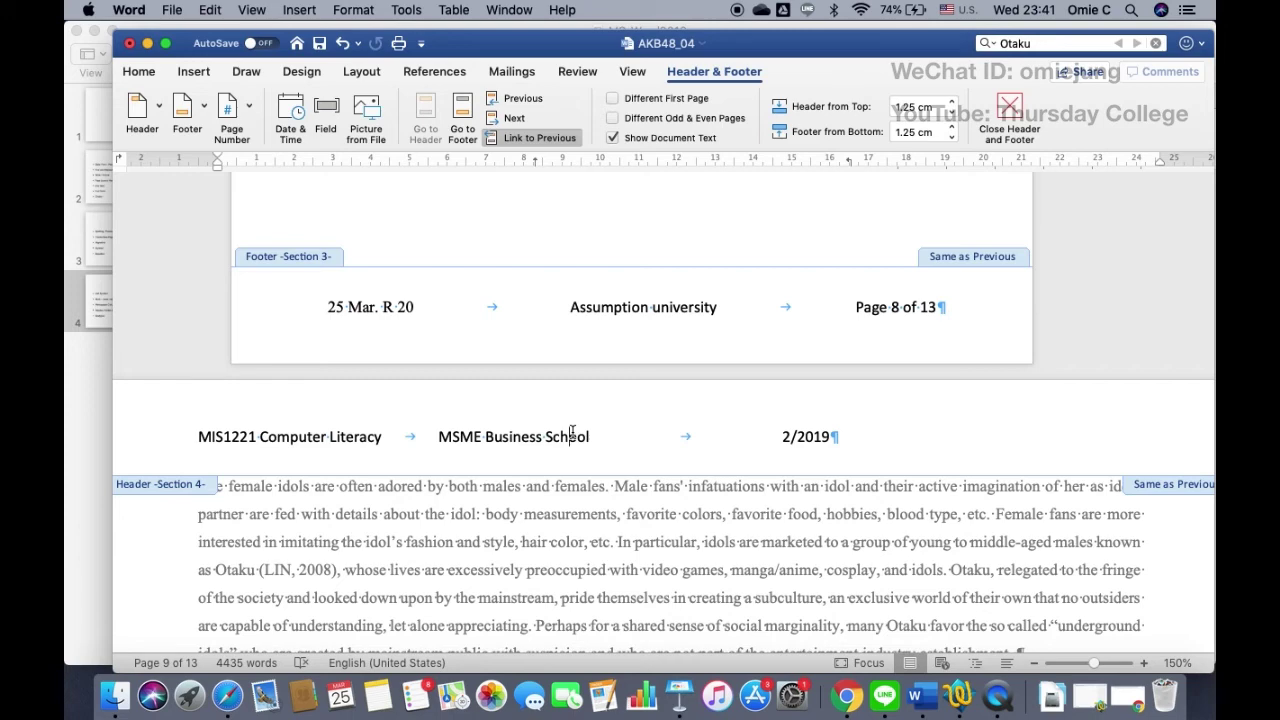
pyautogui.click(525, 140)
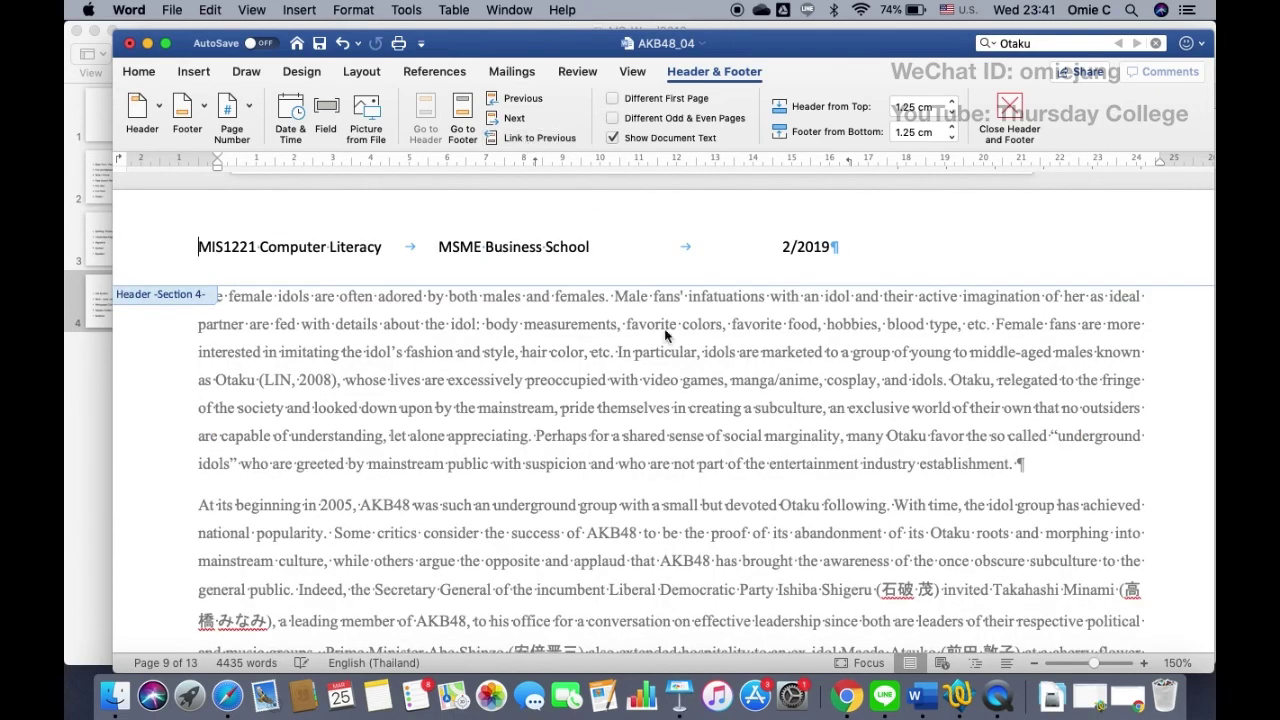
# Unlink the Section 4 footer at the end of page 9 from the previous section's footer.
pyautogui.scroll(3, 670, 337)
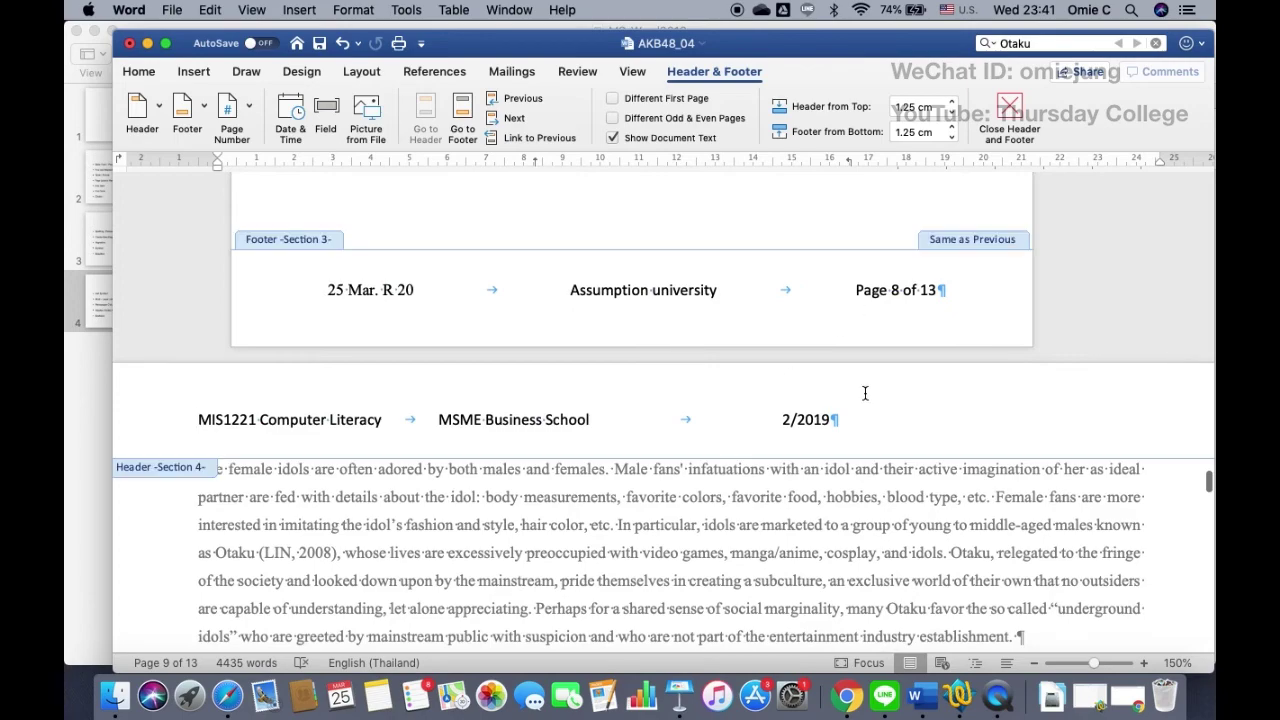
pyautogui.scroll(-10, 840, 418)
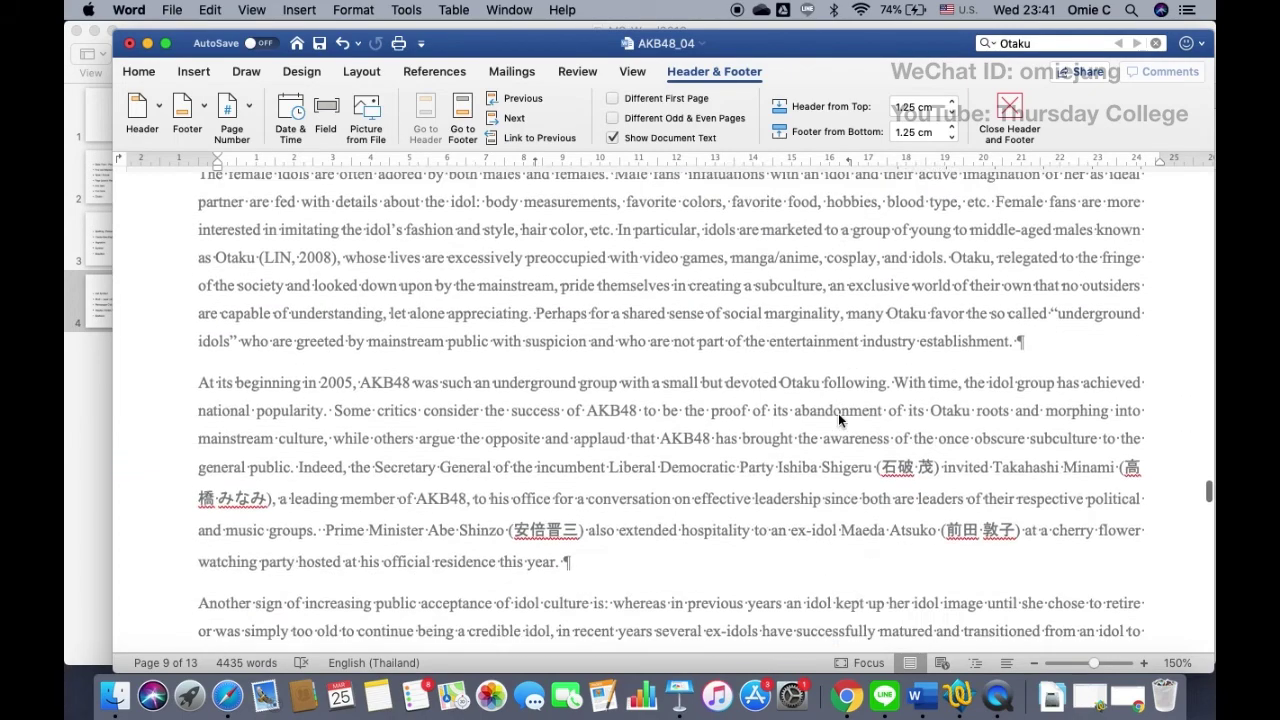
pyautogui.scroll(-3, 840, 420)
pyautogui.click(821, 422)
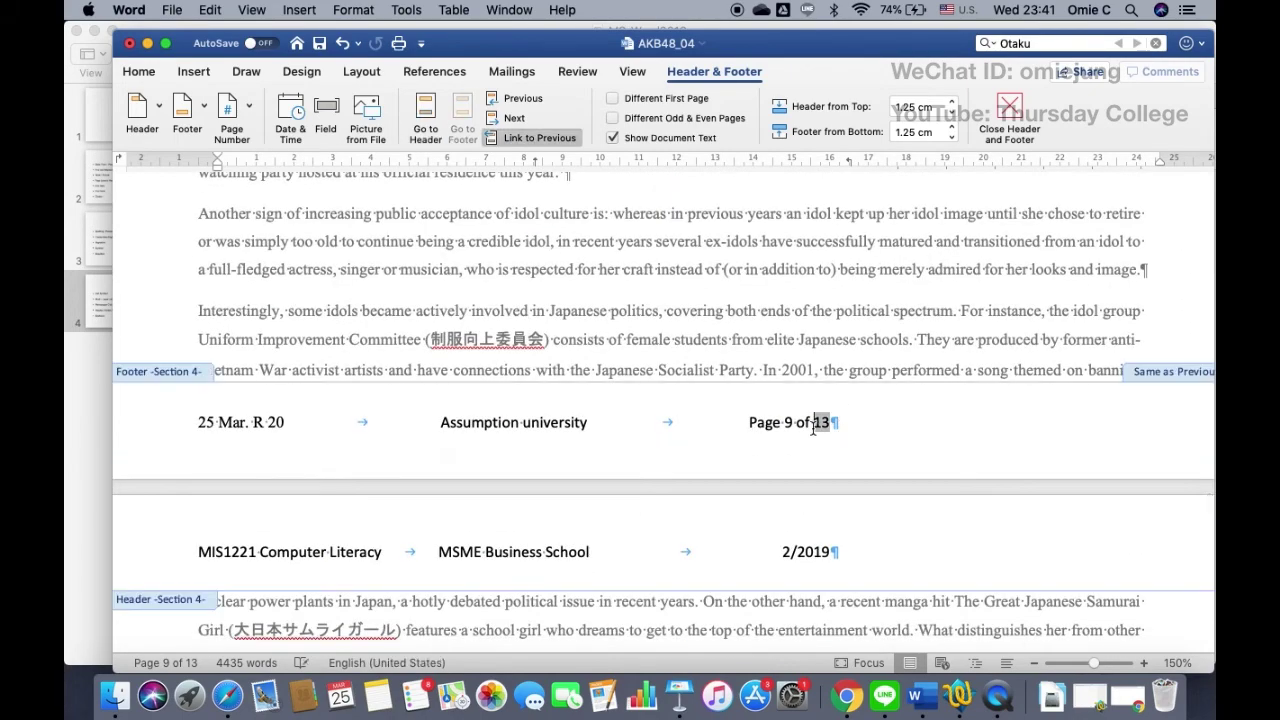
pyautogui.click(521, 144)
# Unlink the Section 5 header above "The Concept of AKB48" on page 11 from the previous section.
pyautogui.scroll(-5, 919, 466)
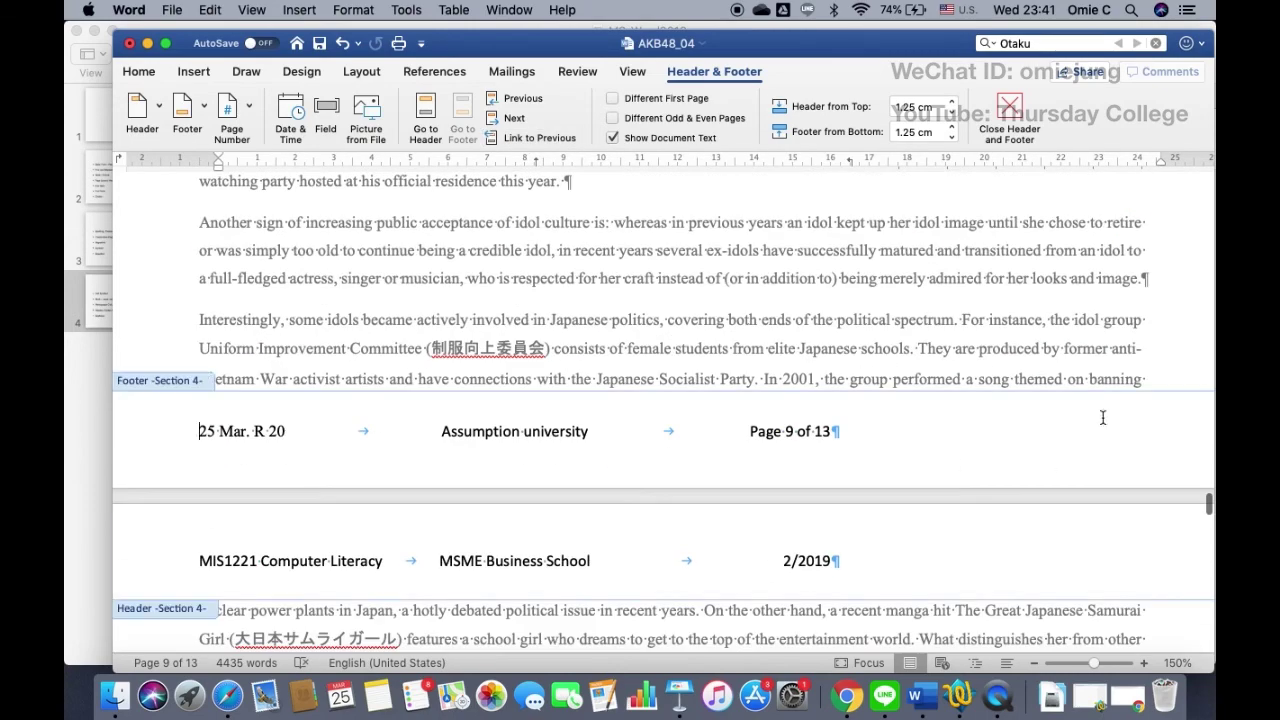
pyautogui.scroll(5, 1000, 420)
pyautogui.scroll(-6, 862, 429)
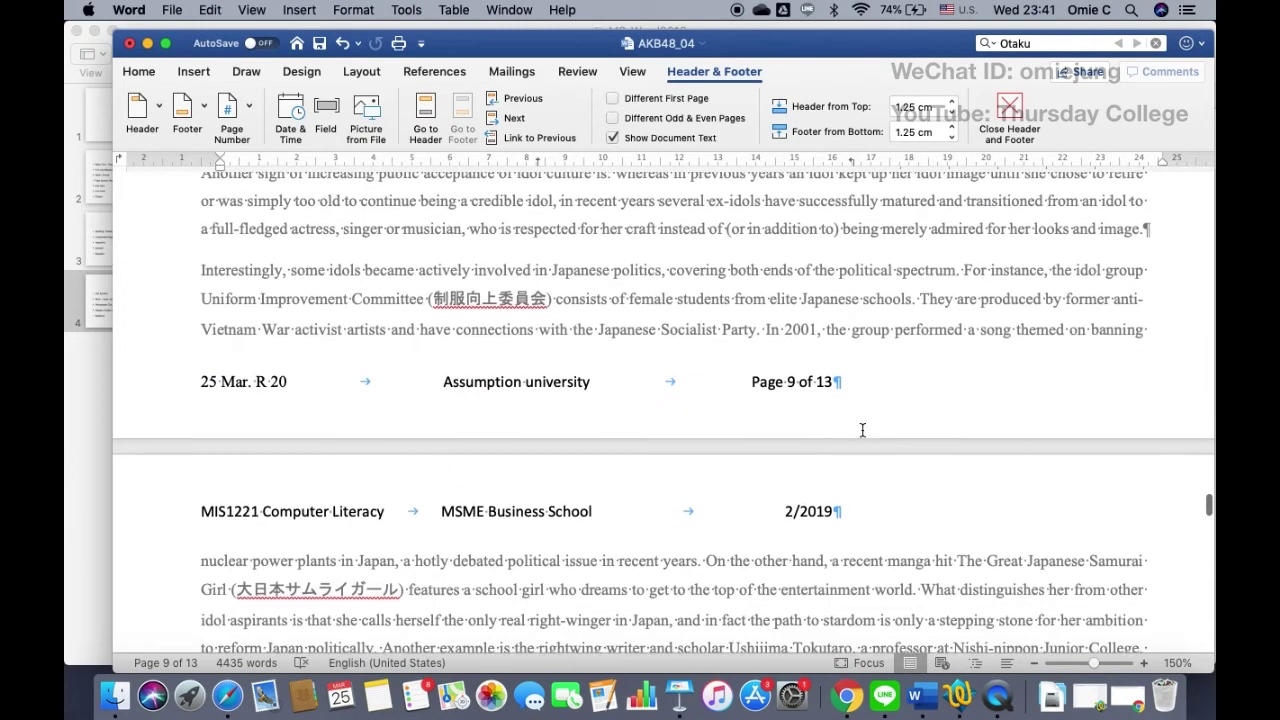
pyautogui.scroll(5, 862, 429)
pyautogui.scroll(-4, 864, 433)
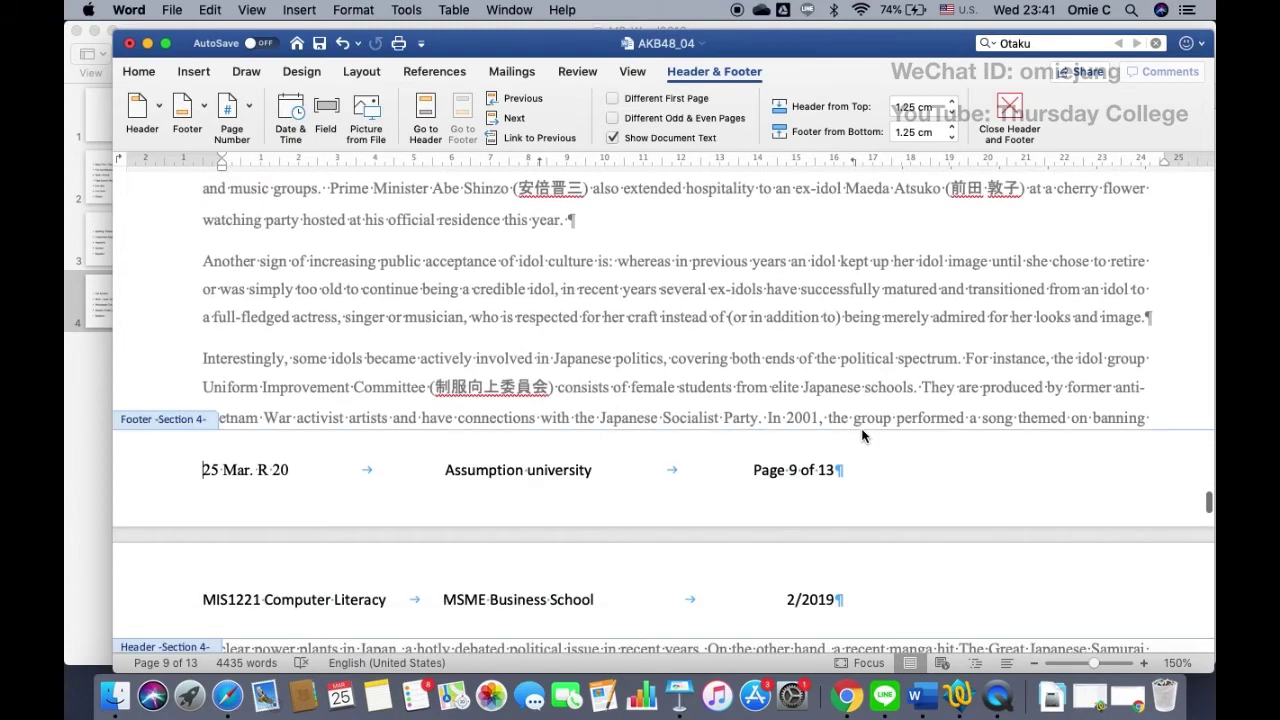
pyautogui.scroll(-6, 862, 435)
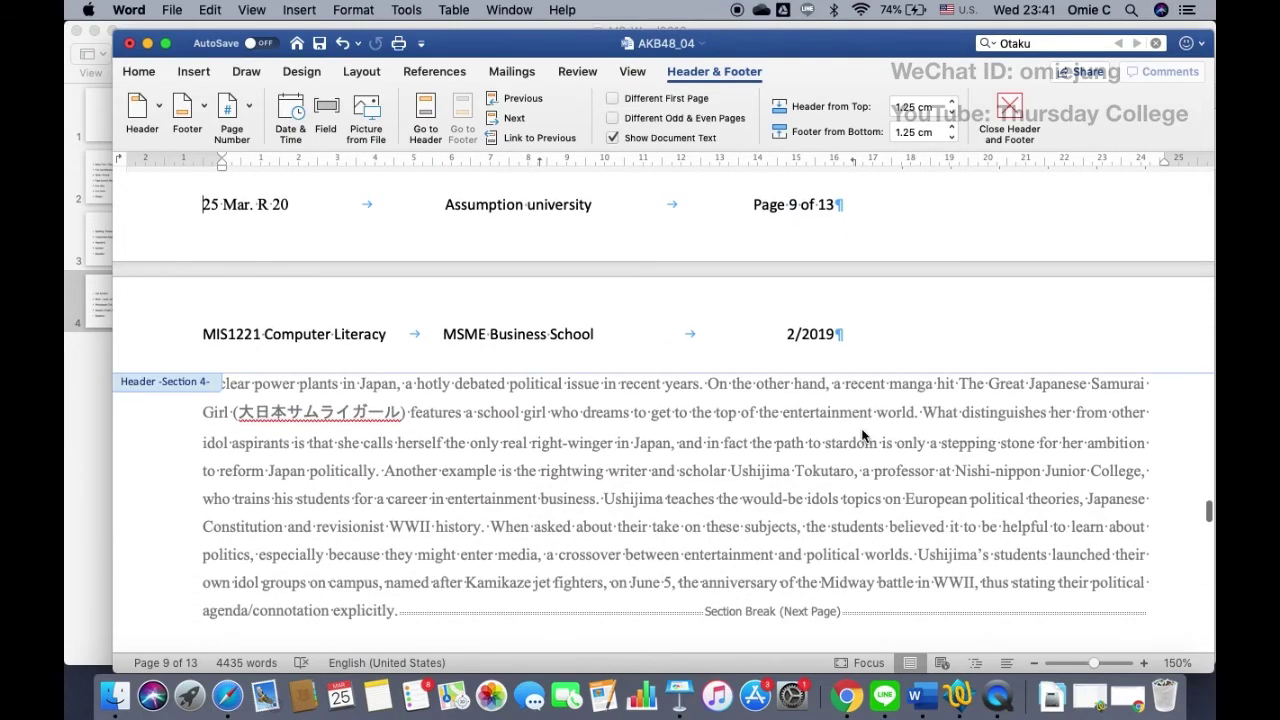
pyautogui.scroll(-15, 836, 390)
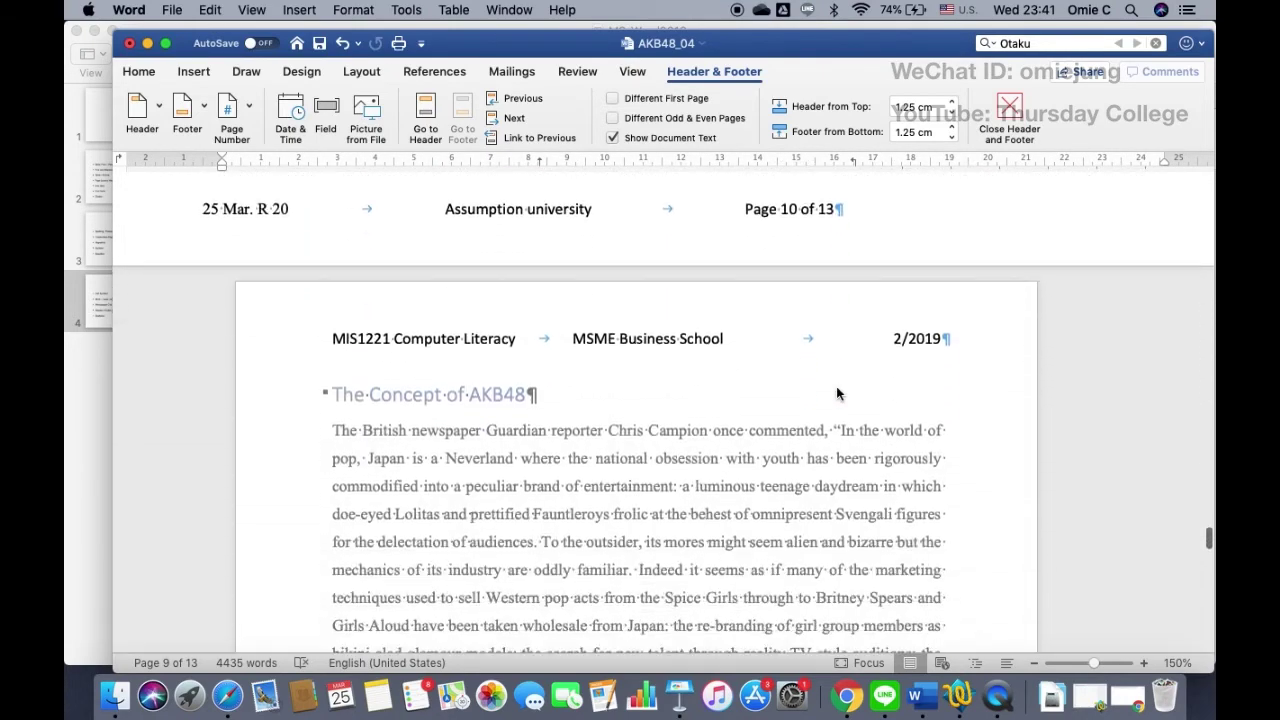
pyautogui.click(862, 342)
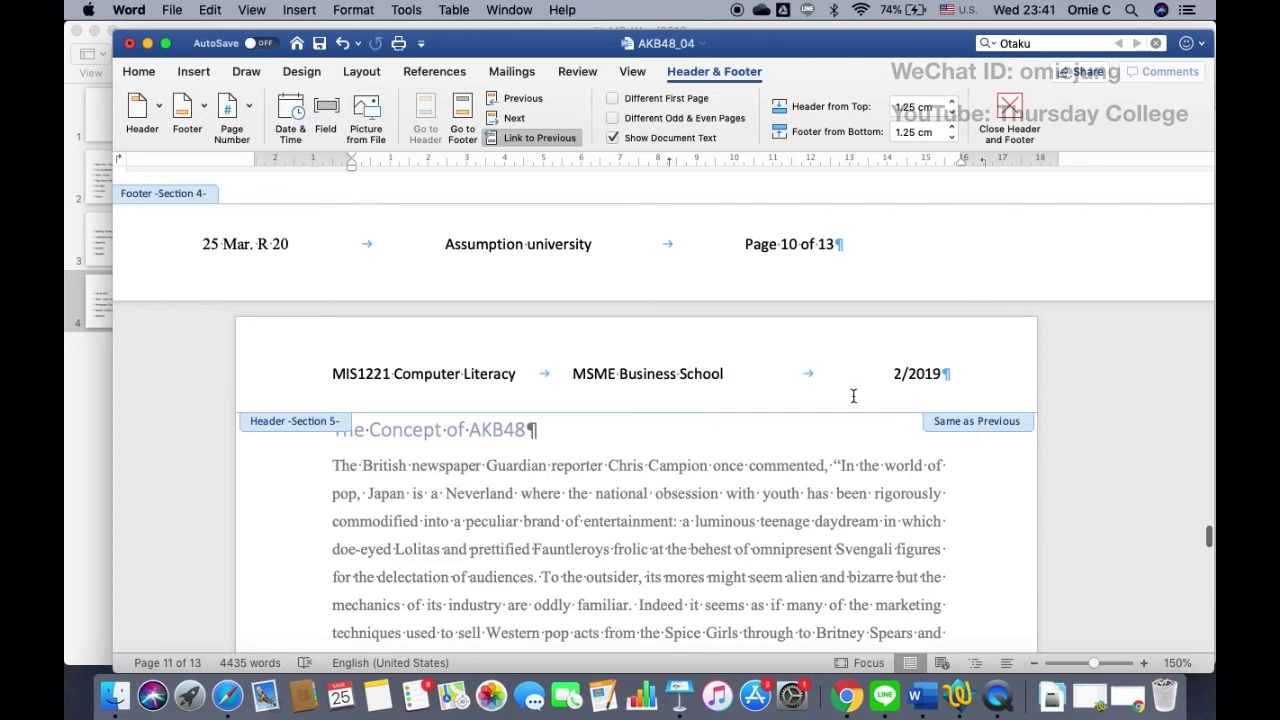
pyautogui.scroll(10, 797, 390)
pyautogui.scroll(-3, 797, 392)
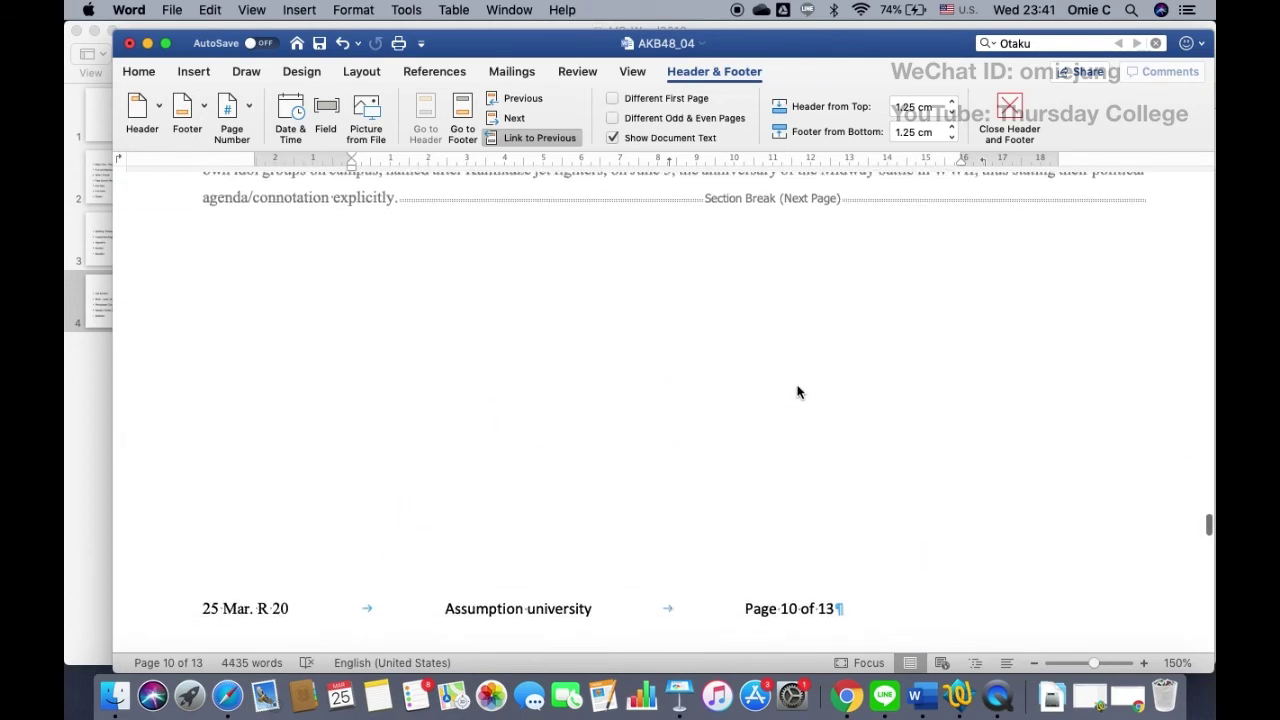
pyautogui.scroll(-5, 797, 392)
pyautogui.scroll(-2, 801, 477)
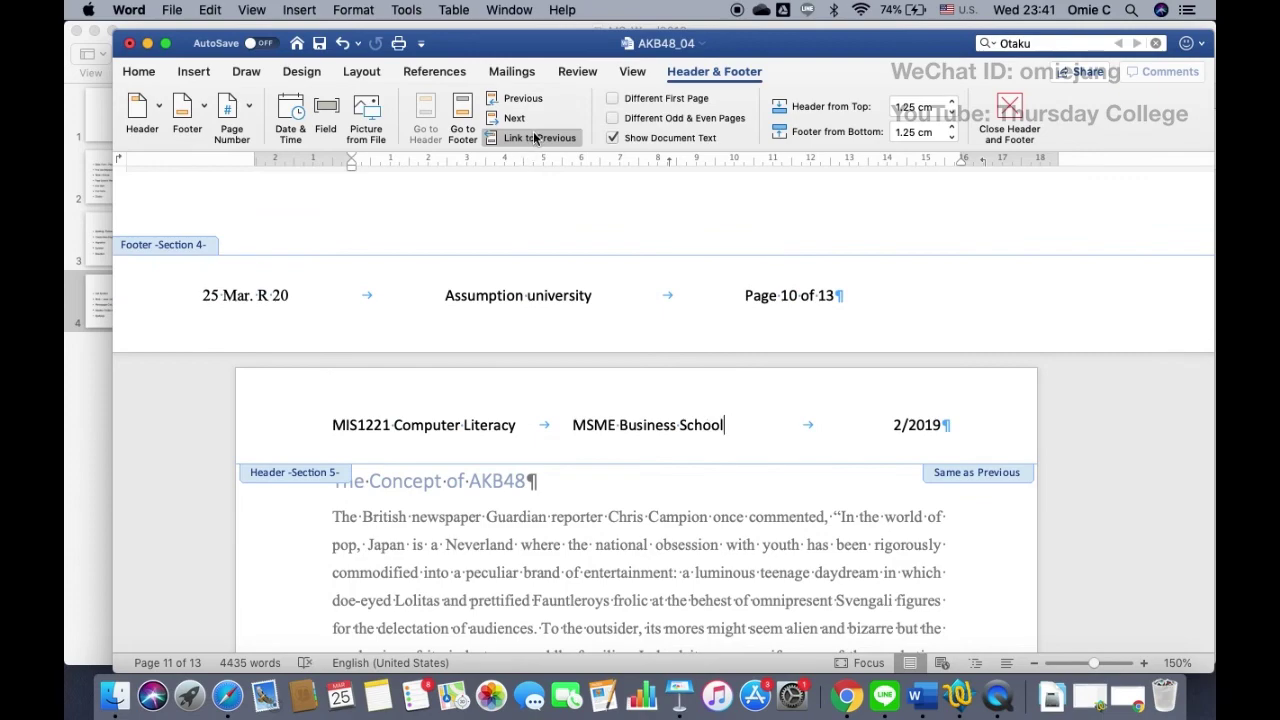
# Unlink the Section 5 footer on page 11 from the previous section's footer.
pyautogui.scroll(-3, 531, 139)
pyautogui.scroll(-8, 689, 443)
pyautogui.scroll(-8, 689, 443)
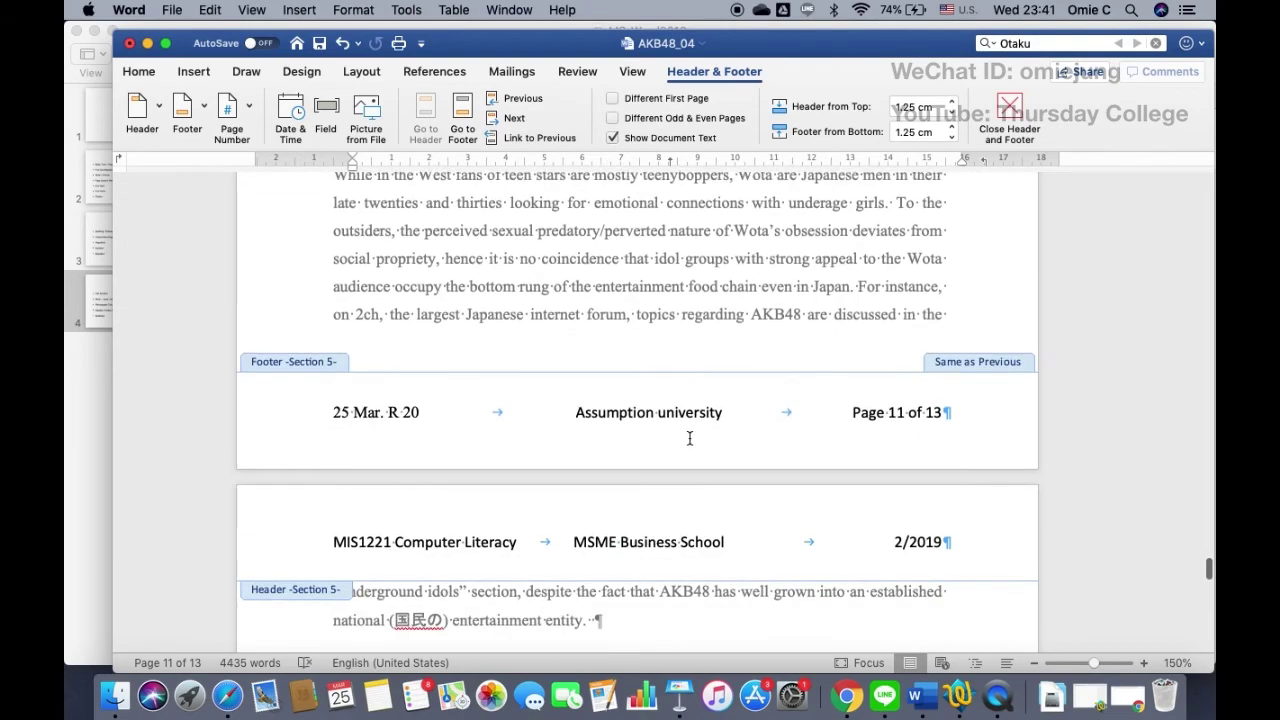
pyautogui.click(530, 139)
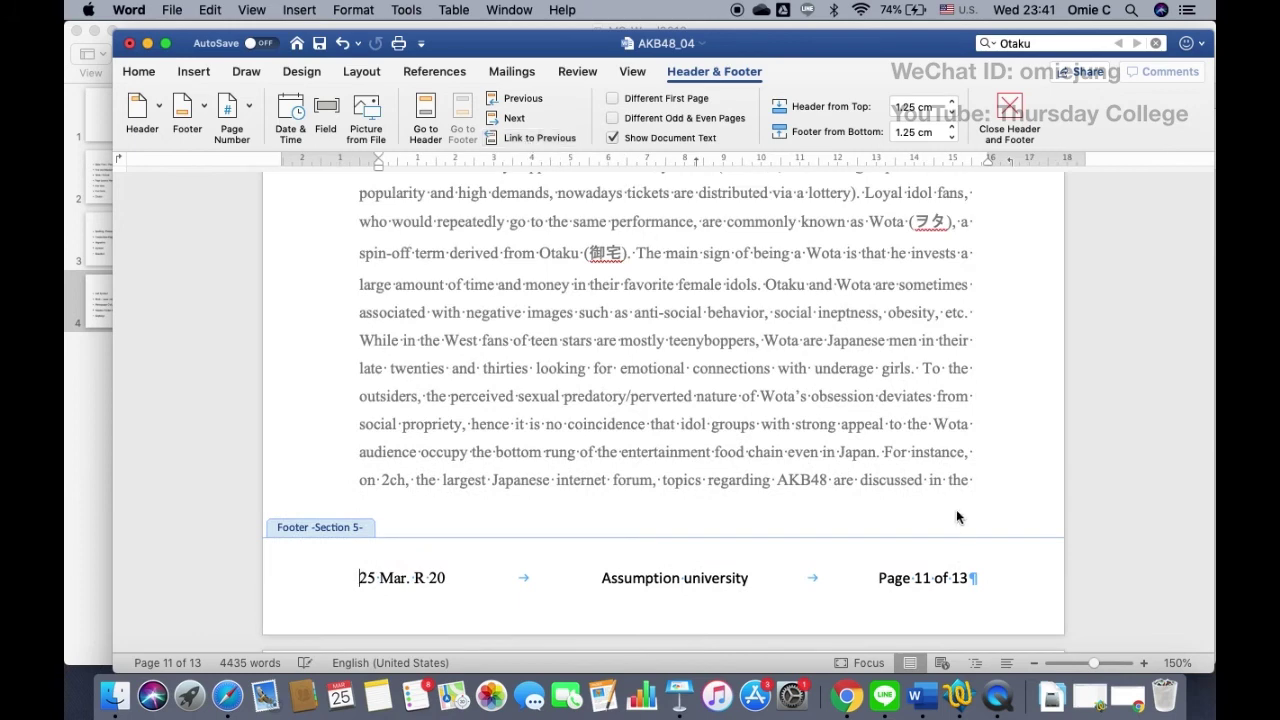
# Delete all the text from the Section 4 header on page 9, with the document zoomed out to 100%.
pyautogui.click(1035, 663)
pyautogui.click(1035, 663)
pyautogui.click(1036, 665)
pyautogui.click(1036, 665)
pyautogui.click(1036, 665)
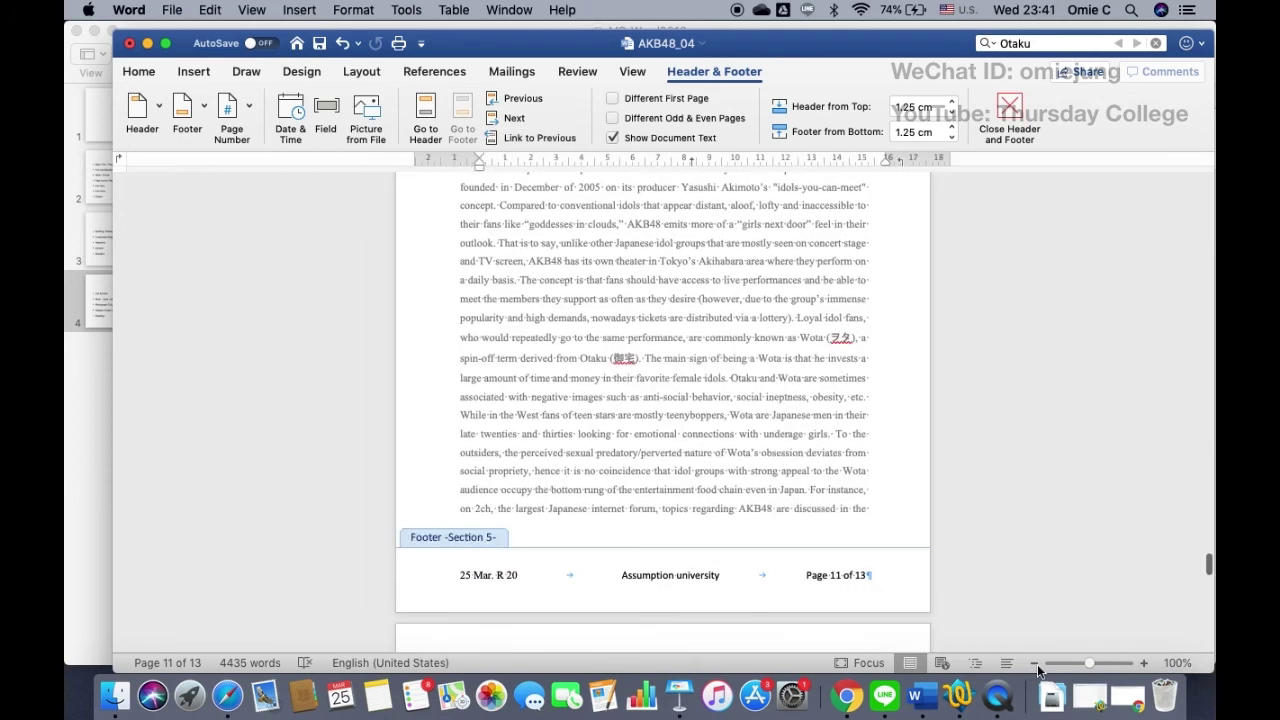
pyautogui.scroll(15, 873, 438)
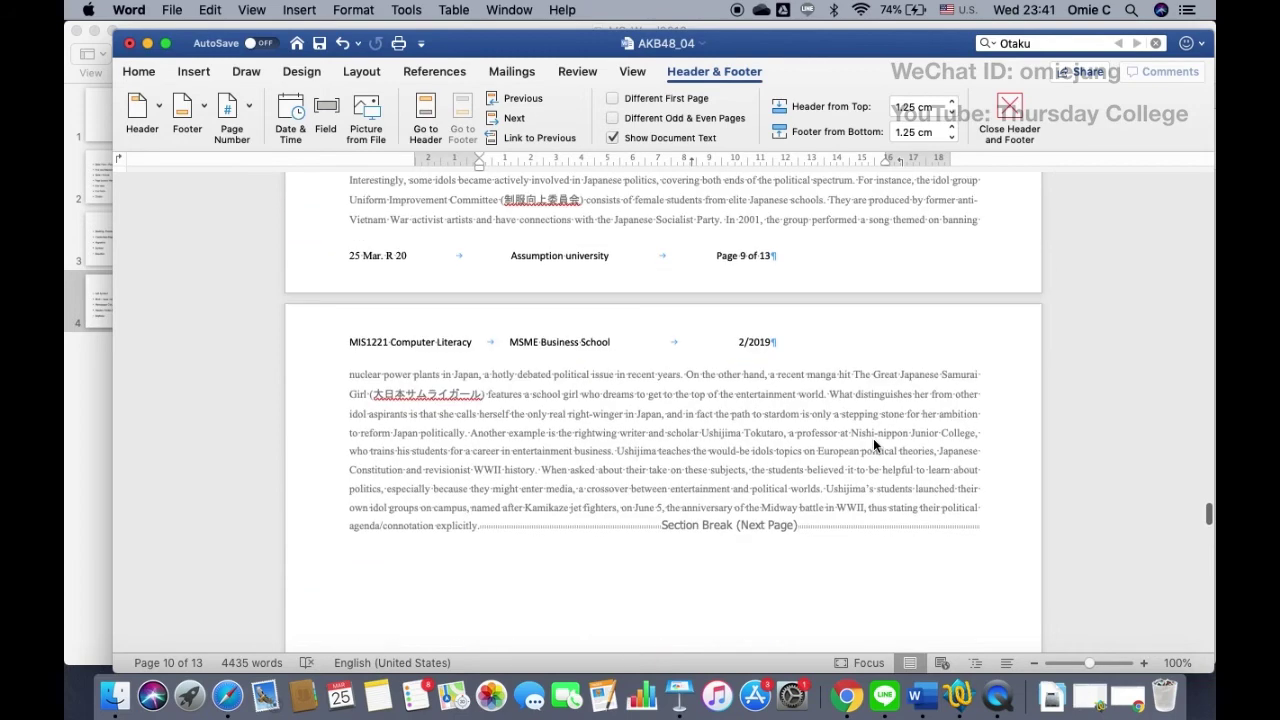
pyautogui.scroll(10, 873, 438)
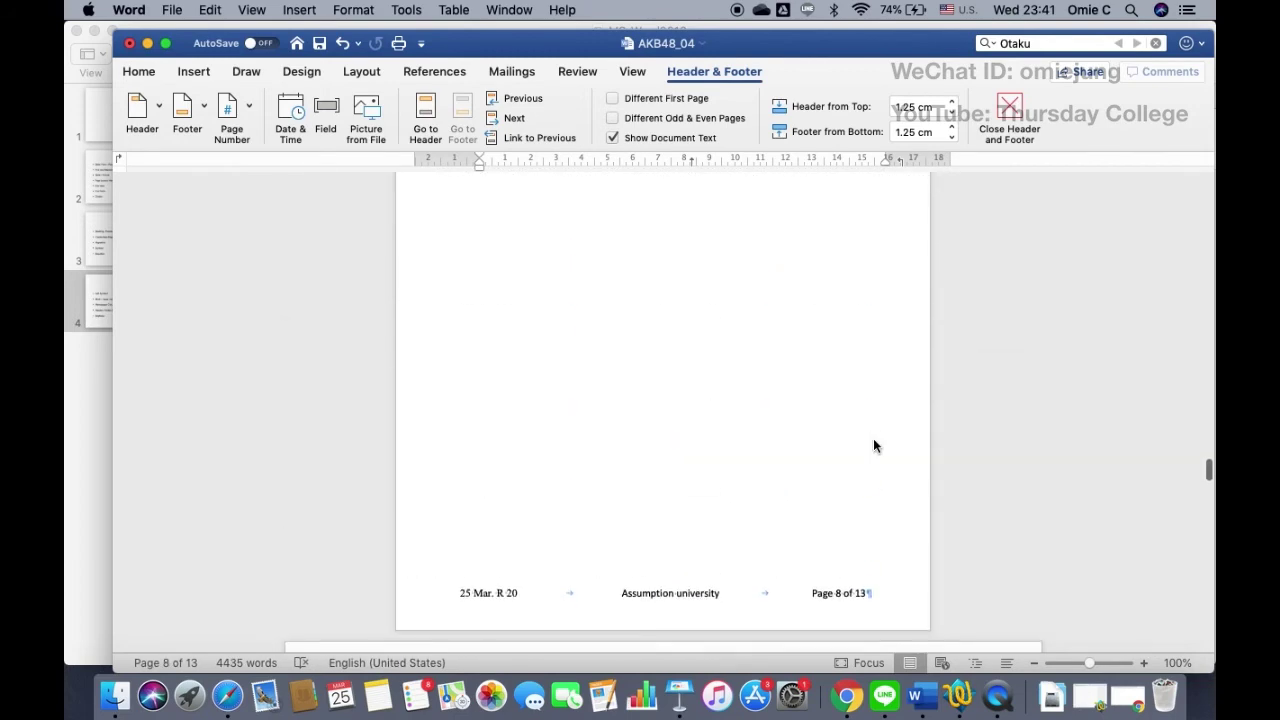
pyautogui.doubleClick(873, 438)
pyautogui.tripleClick(783, 450)
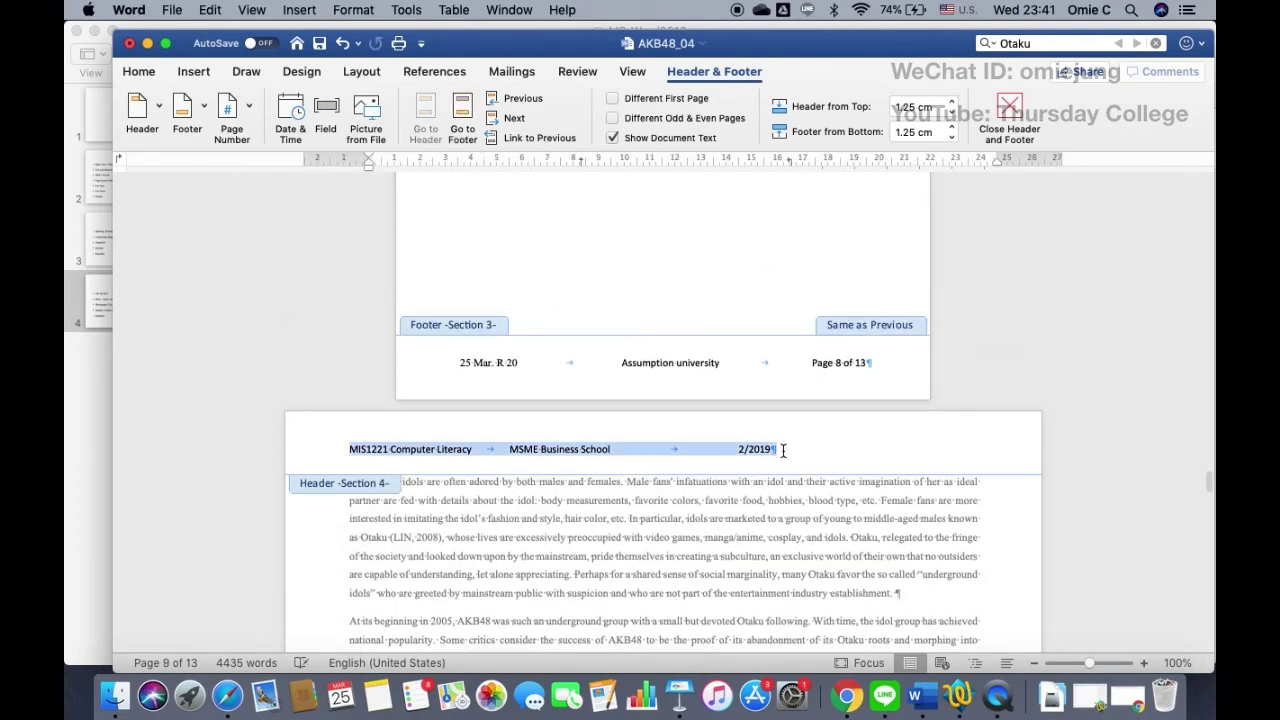
pyautogui.press('BackSpace')
# Delete the date, university name and page number line from the Section 4 footer on page 9.
pyautogui.scroll(-10, 782, 449)
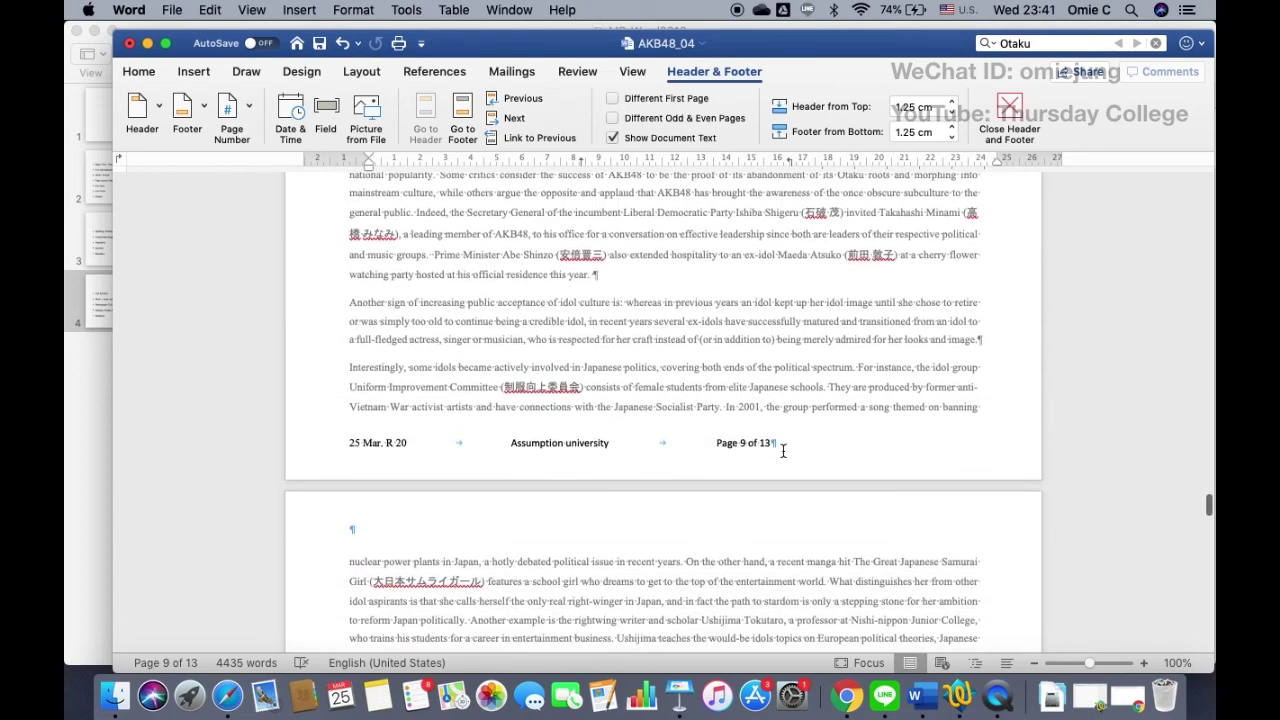
pyautogui.tripleClick(755, 442)
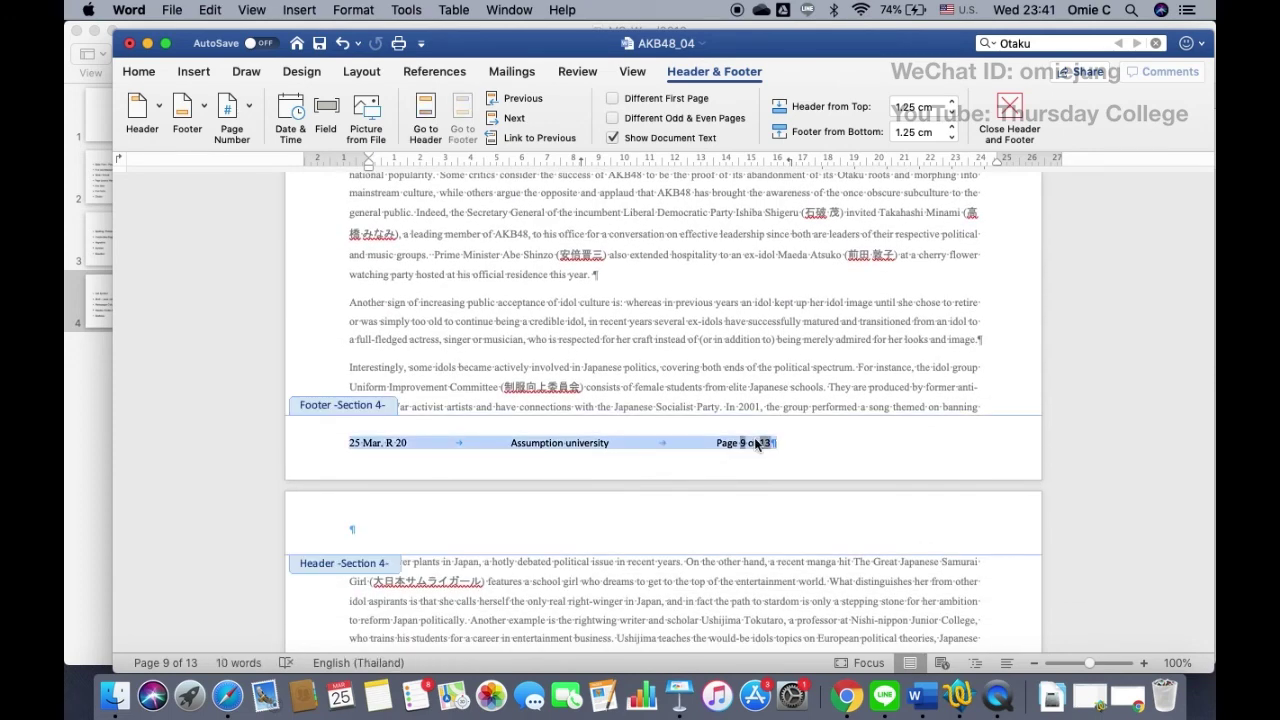
pyautogui.press('BackSpace')
# Check the headers and footers of Sections 4 and 5 through page 11, and close header and footer editing.
pyautogui.scroll(-1, 757, 438)
pyautogui.scroll(-5, 754, 437)
pyautogui.scroll(6, 754, 437)
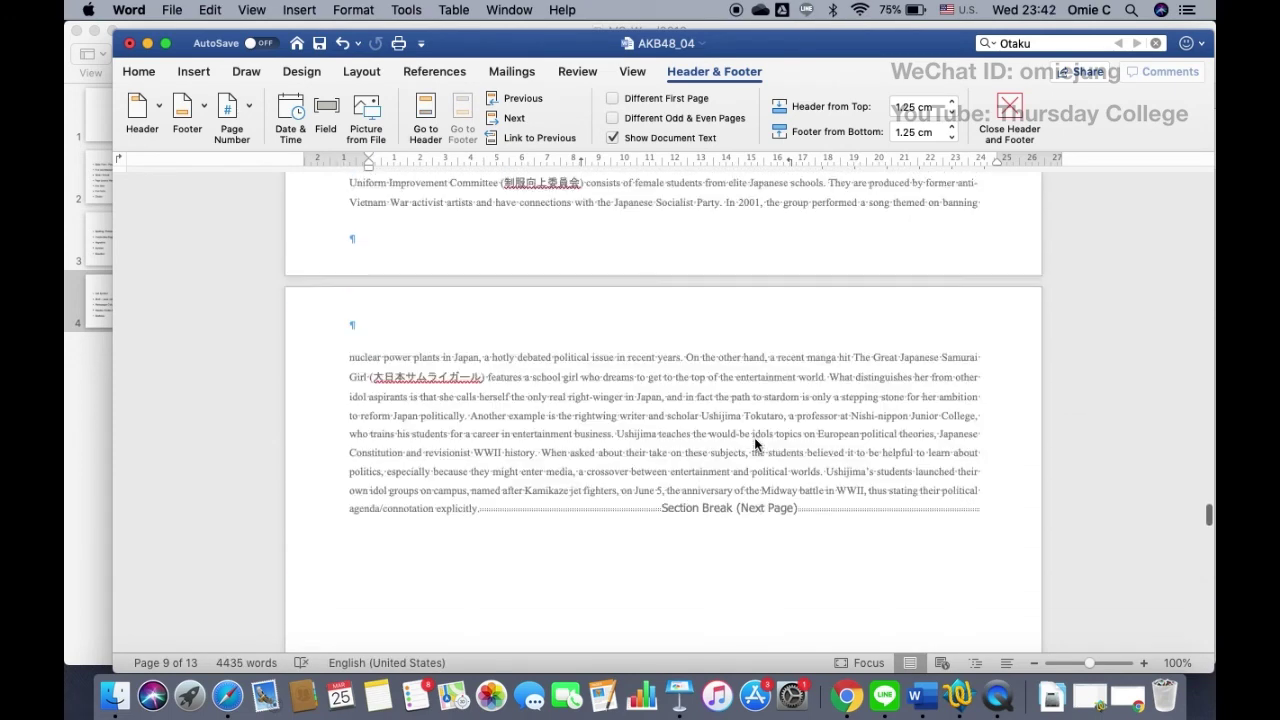
pyautogui.scroll(-10, 700, 350)
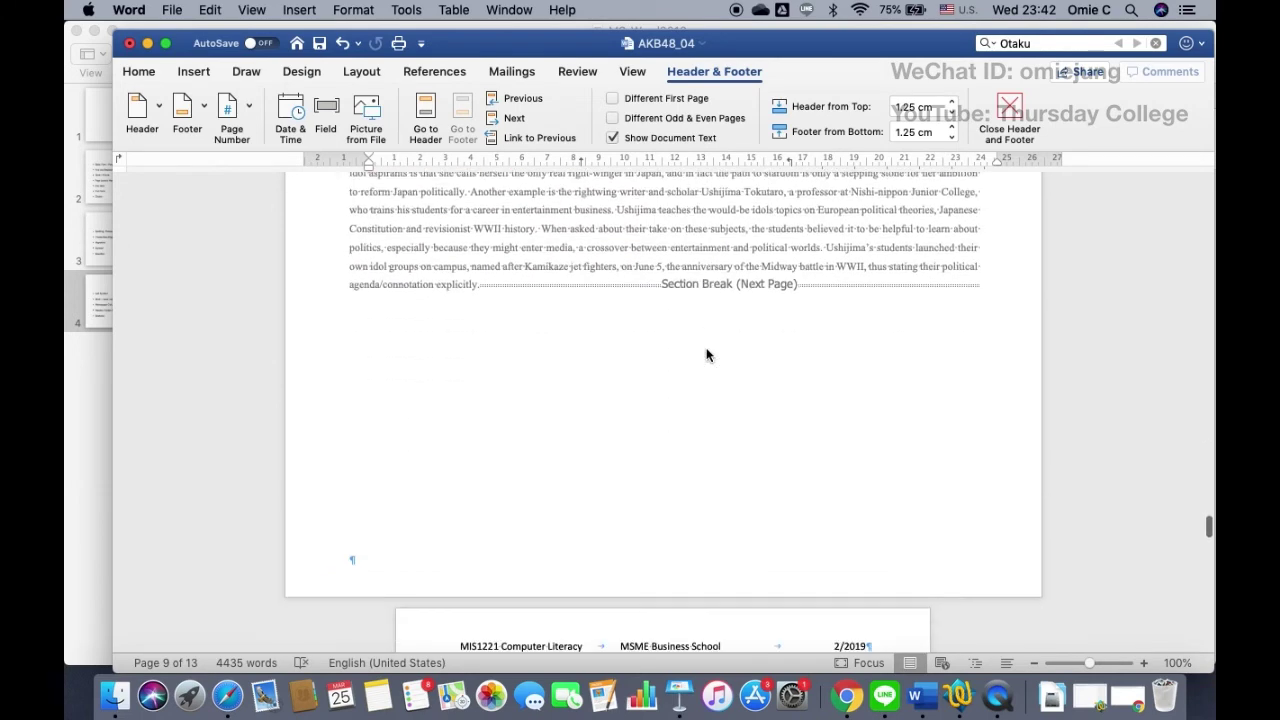
pyautogui.click(756, 247)
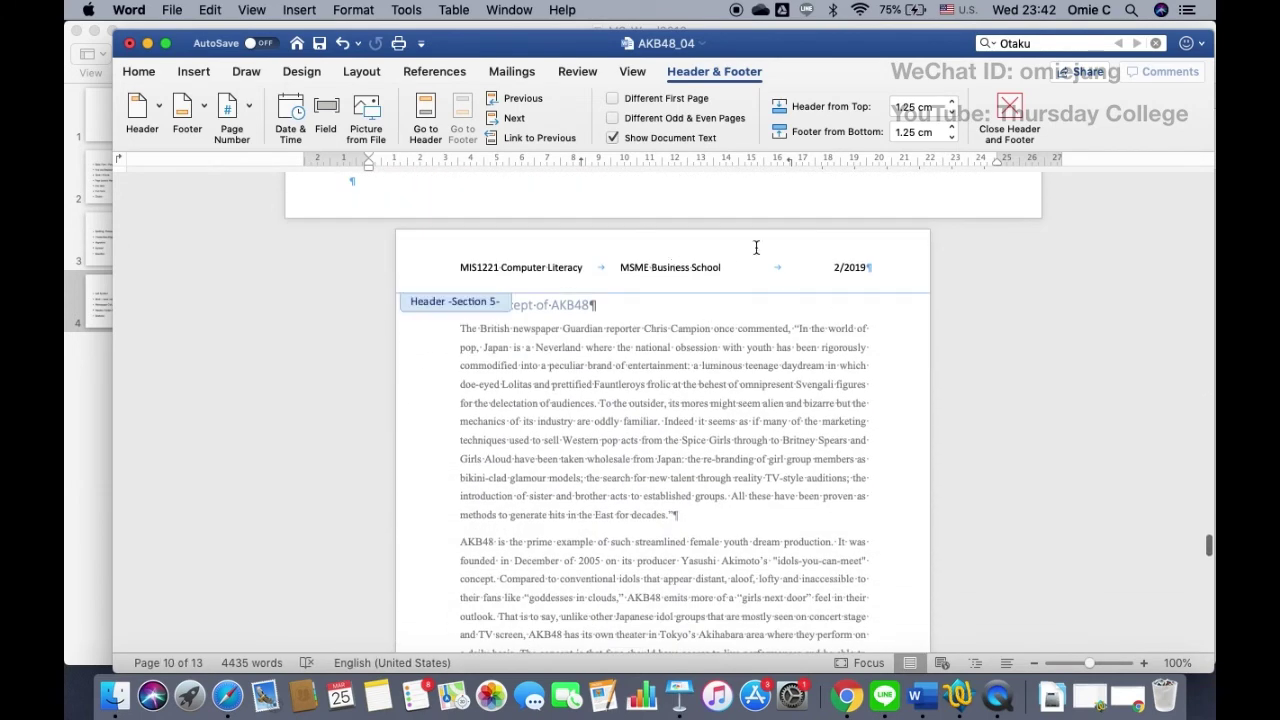
pyautogui.scroll(-5, 713, 286)
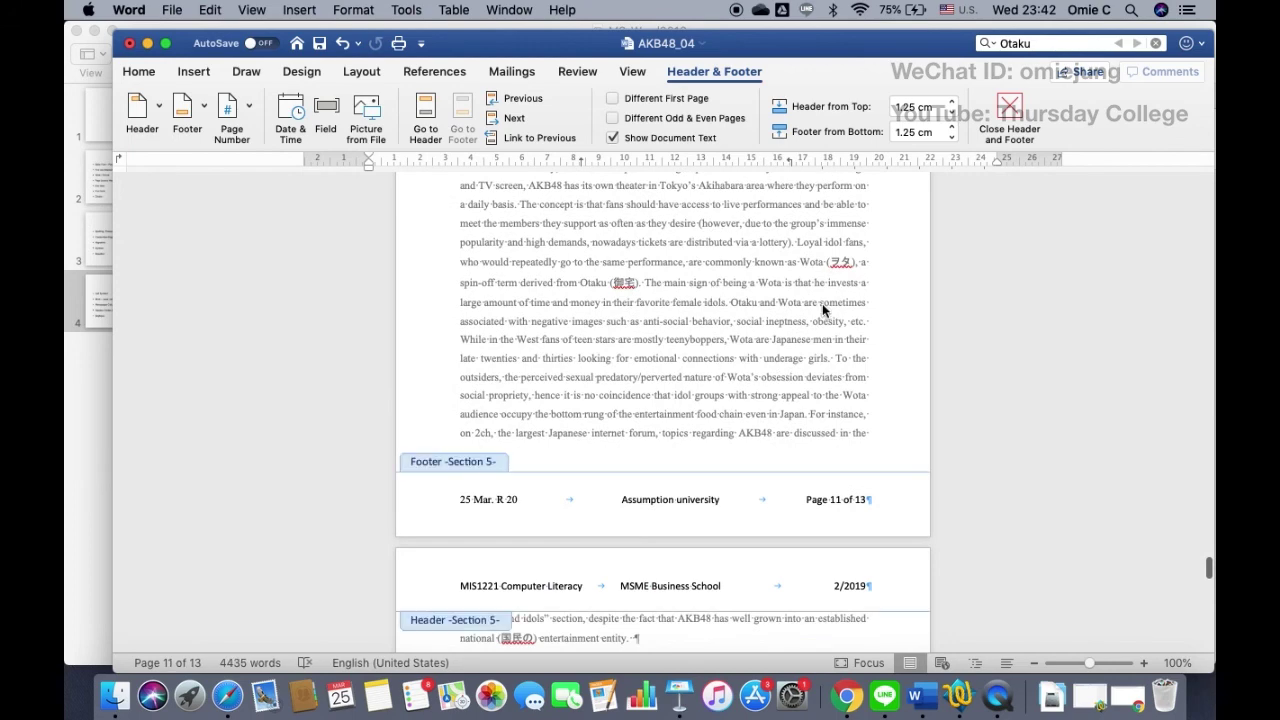
pyautogui.click(1012, 116)
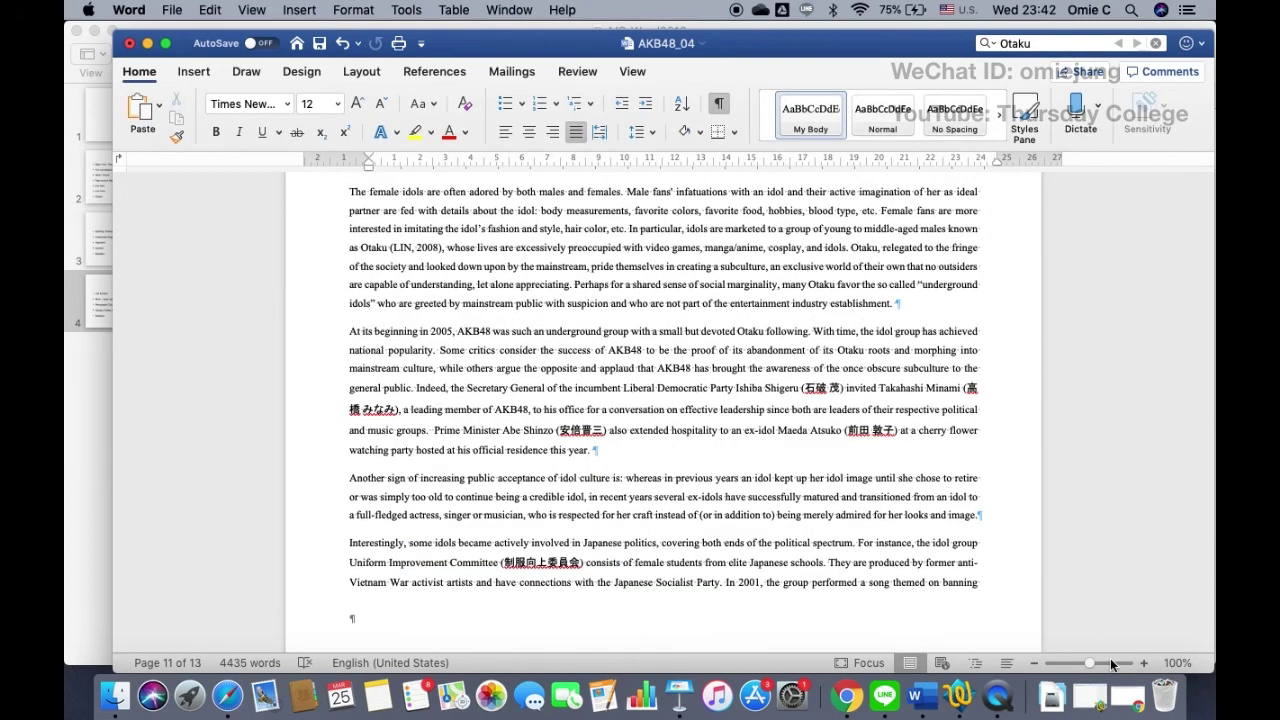
# Review the headers and footers from page 8 to page 11 at 129% zoom, and return to page 1.
pyautogui.click(1123, 661)
pyautogui.moveTo(1123, 661); pyautogui.dragTo(1090, 668)
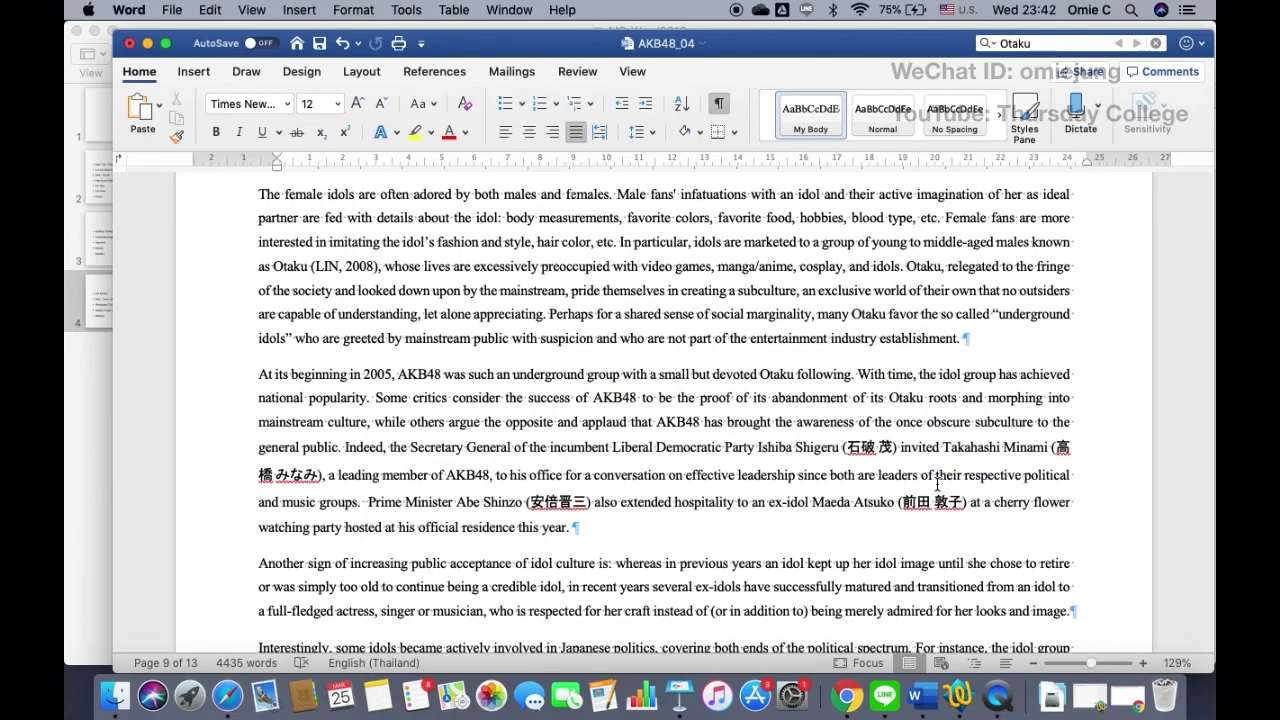
pyautogui.scroll(5, 935, 490)
pyautogui.scroll(-1, 896, 484)
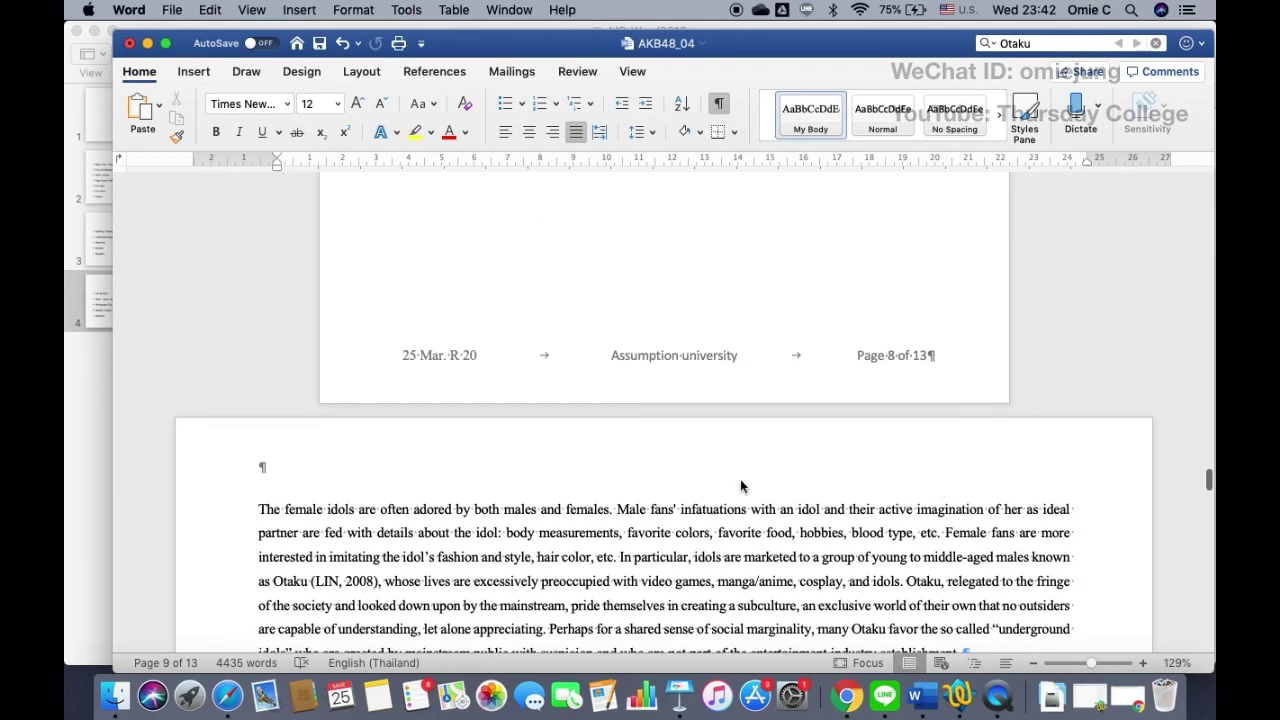
pyautogui.scroll(-15, 588, 496)
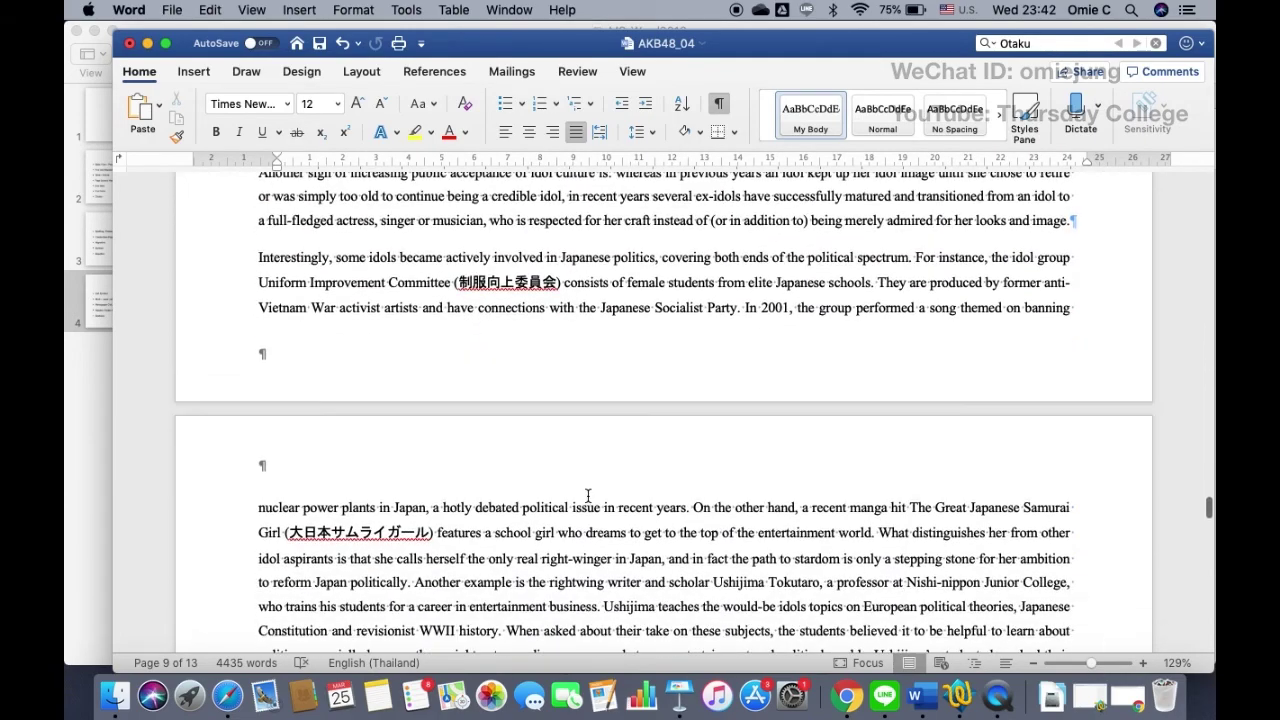
pyautogui.scroll(-8, 588, 496)
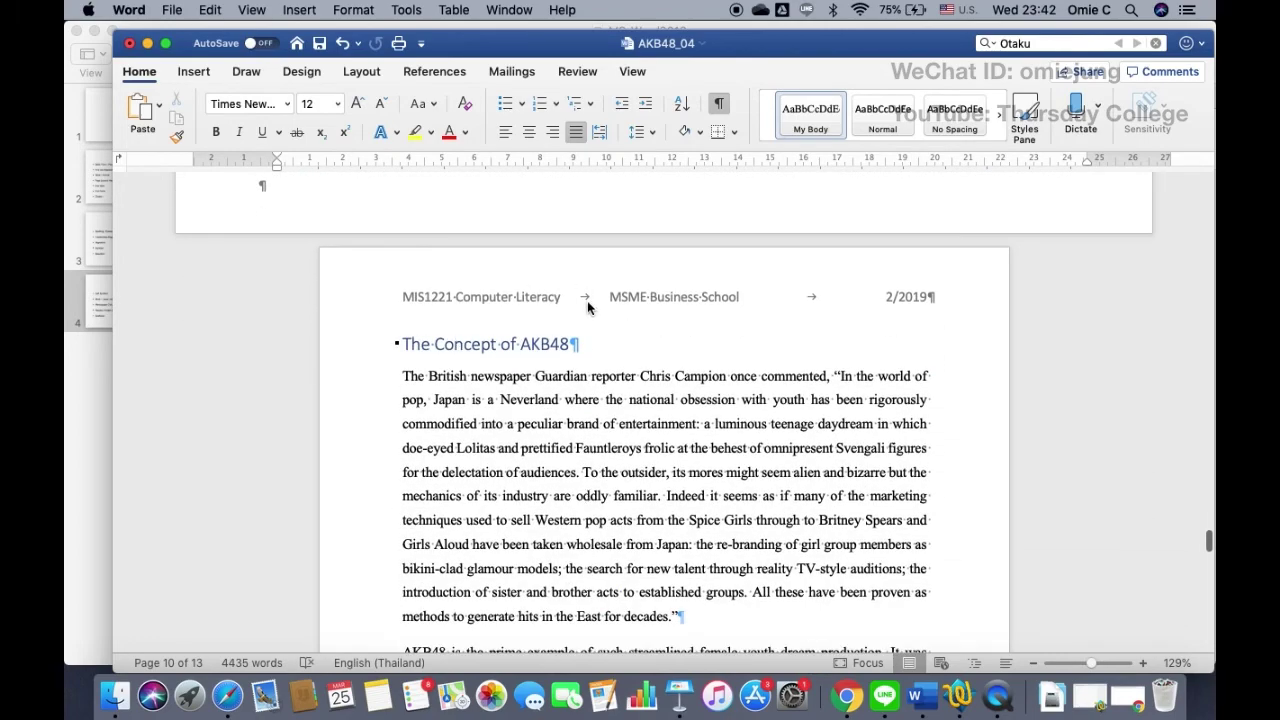
pyautogui.scroll(20, 588, 307)
pyautogui.scroll(20, 588, 301)
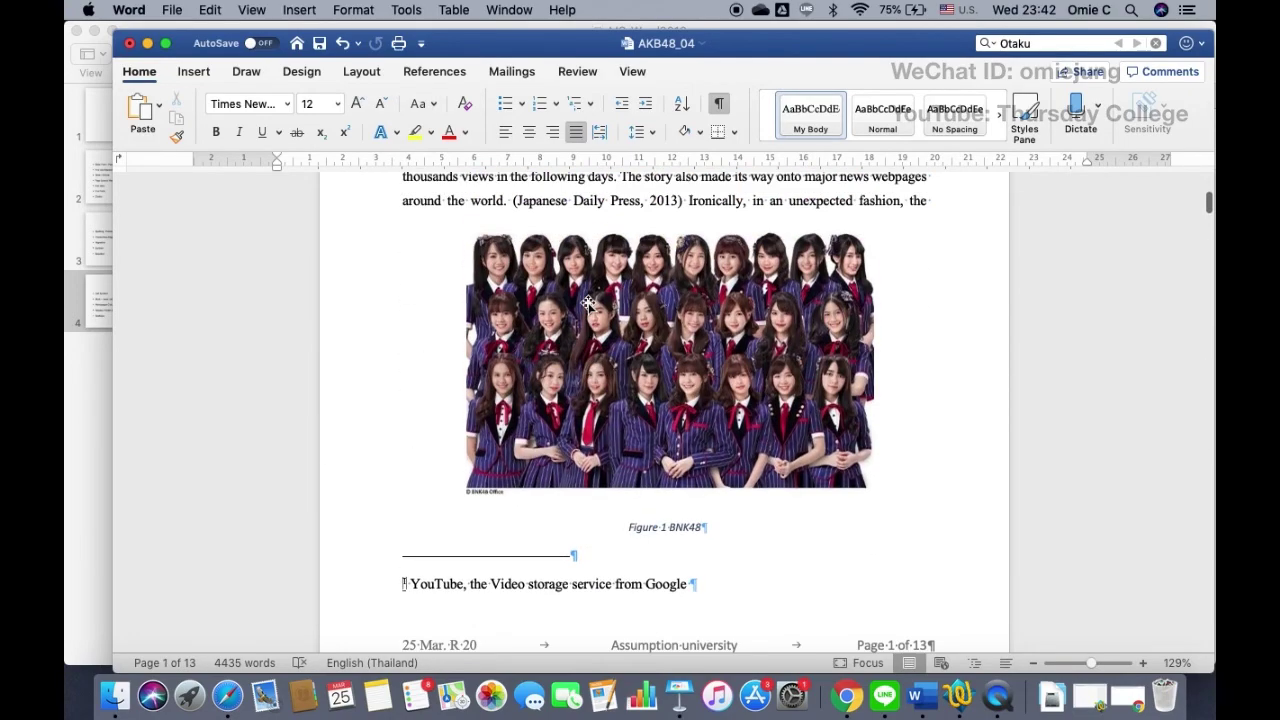
# Save a copy of the document as AKB48_05 in Word Document (.docx) format on the Desktop.
pyautogui.click(170, 12)
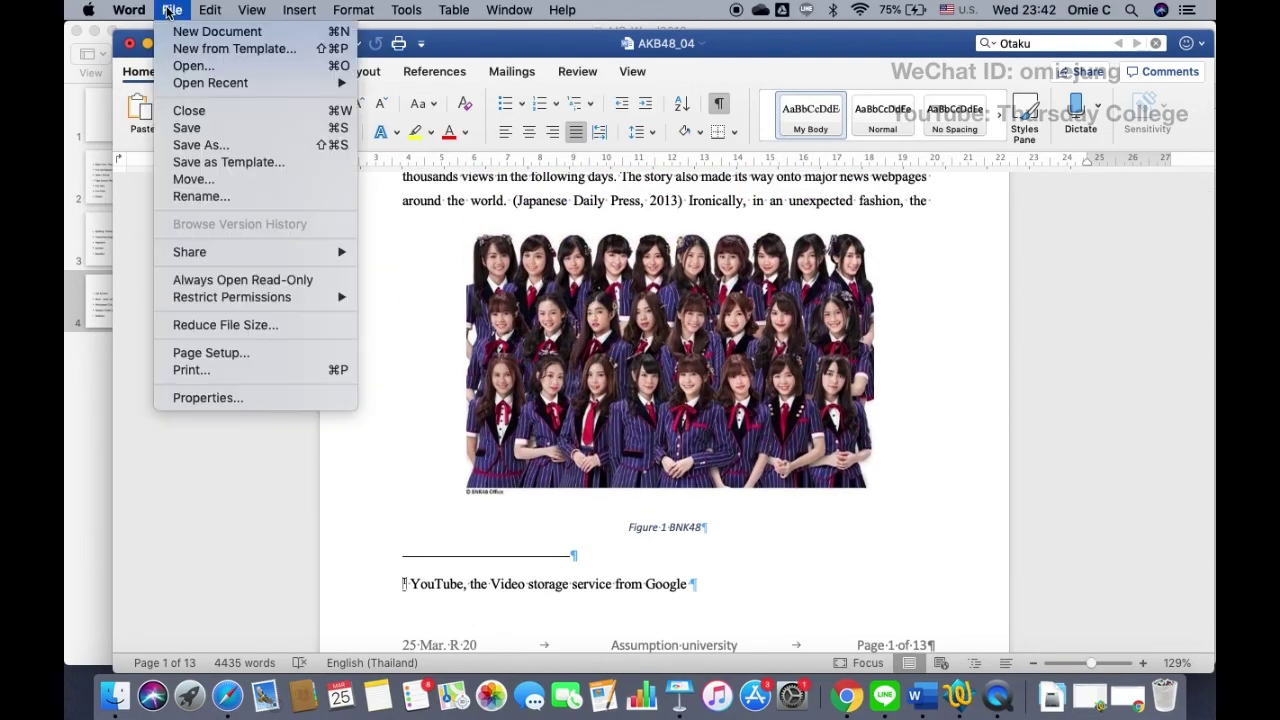
pyautogui.click(216, 148)
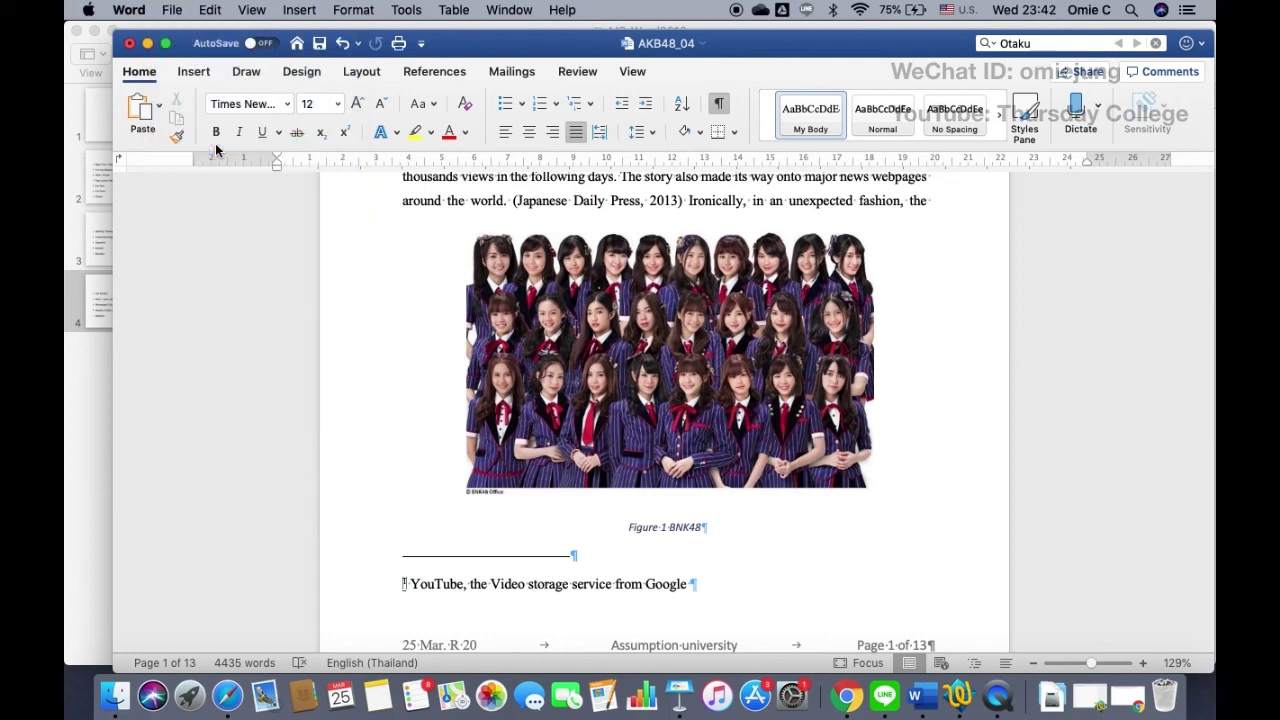
pyautogui.press('Right')
pyautogui.press('BackSpace')
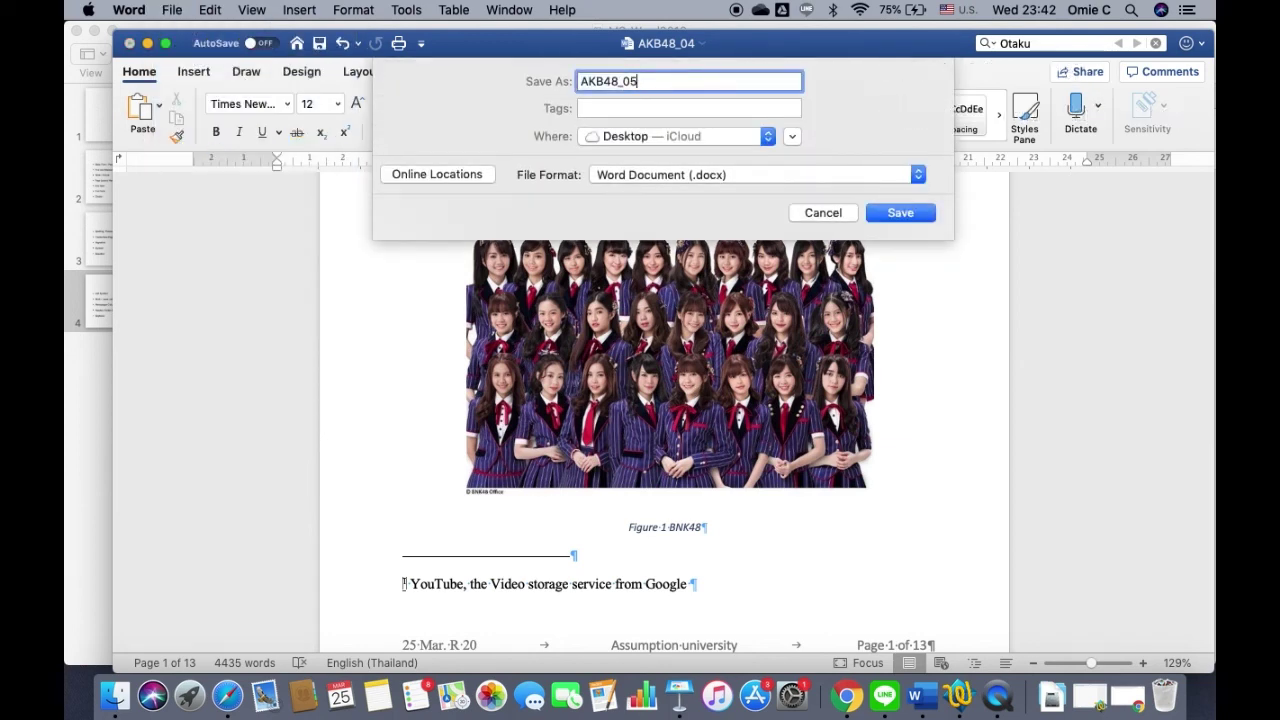
pyautogui.press('Return')
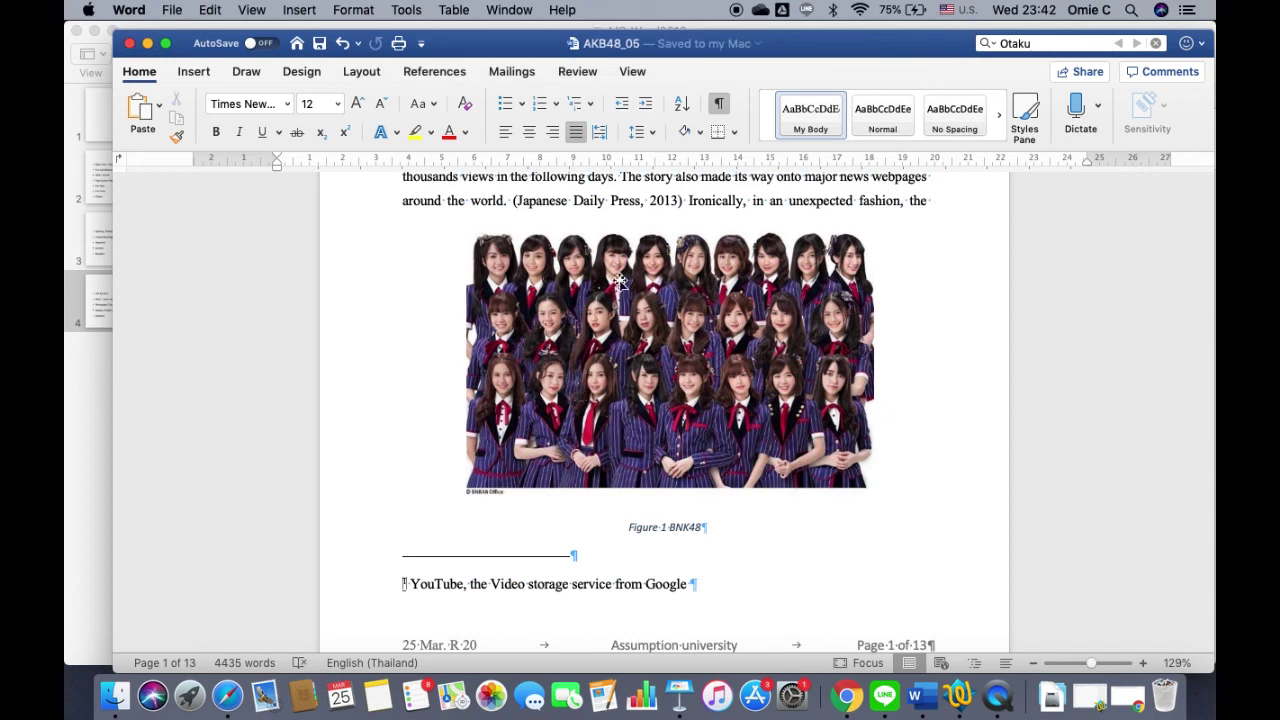